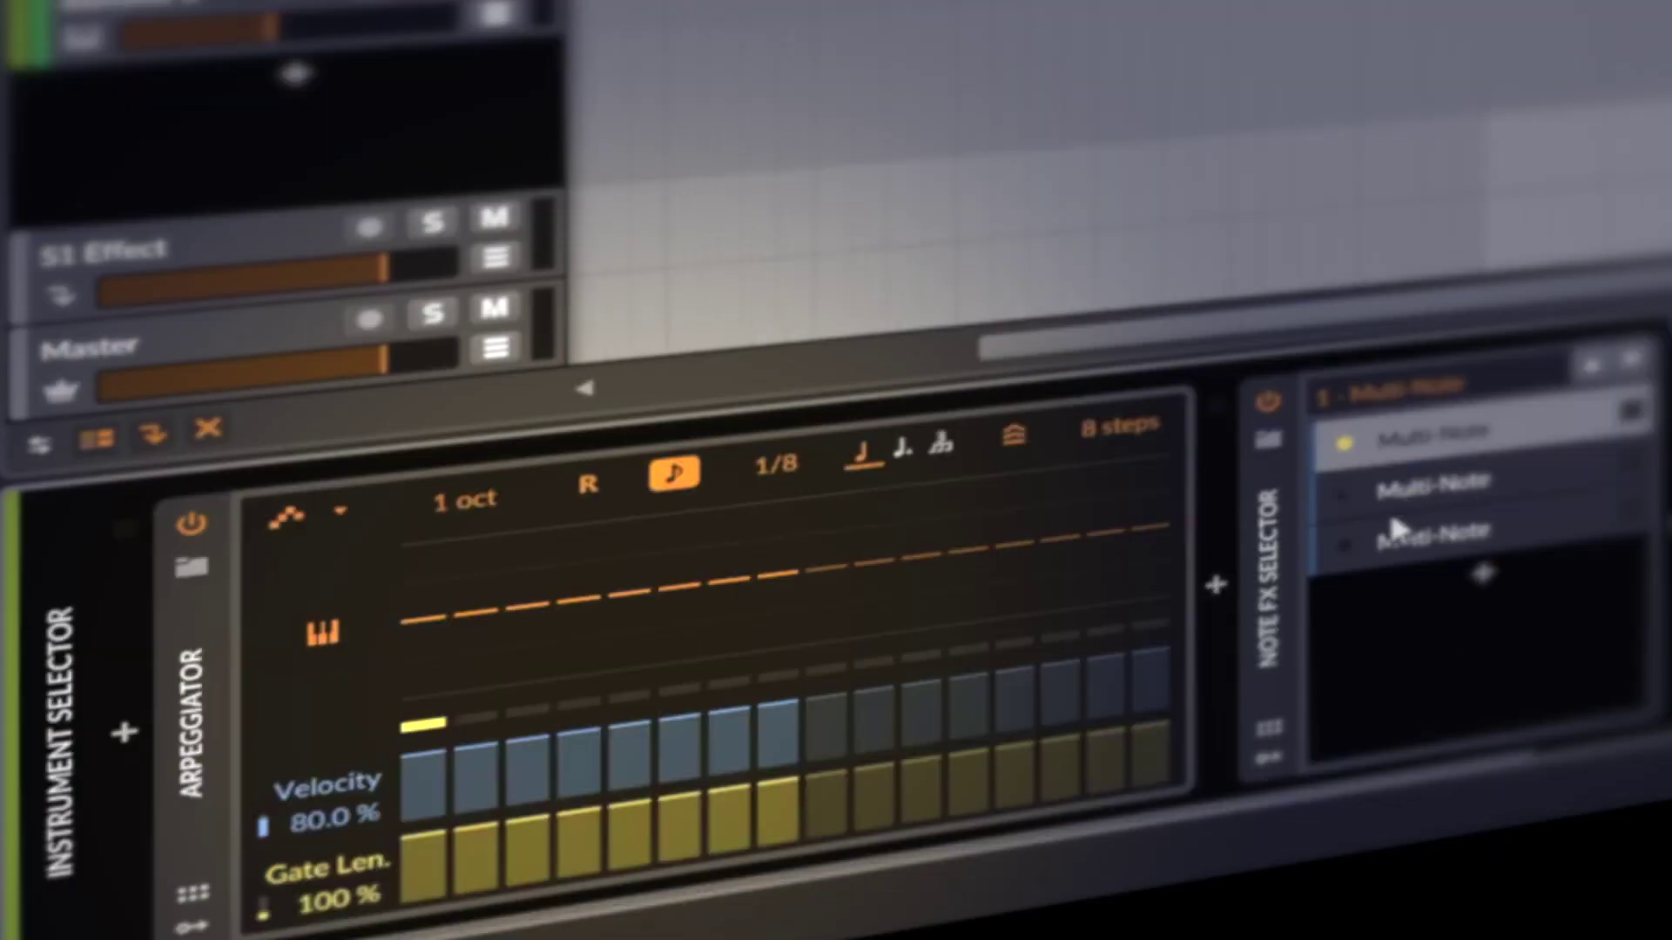
pyautogui.click(1393, 530)
pyautogui.press('Delete')
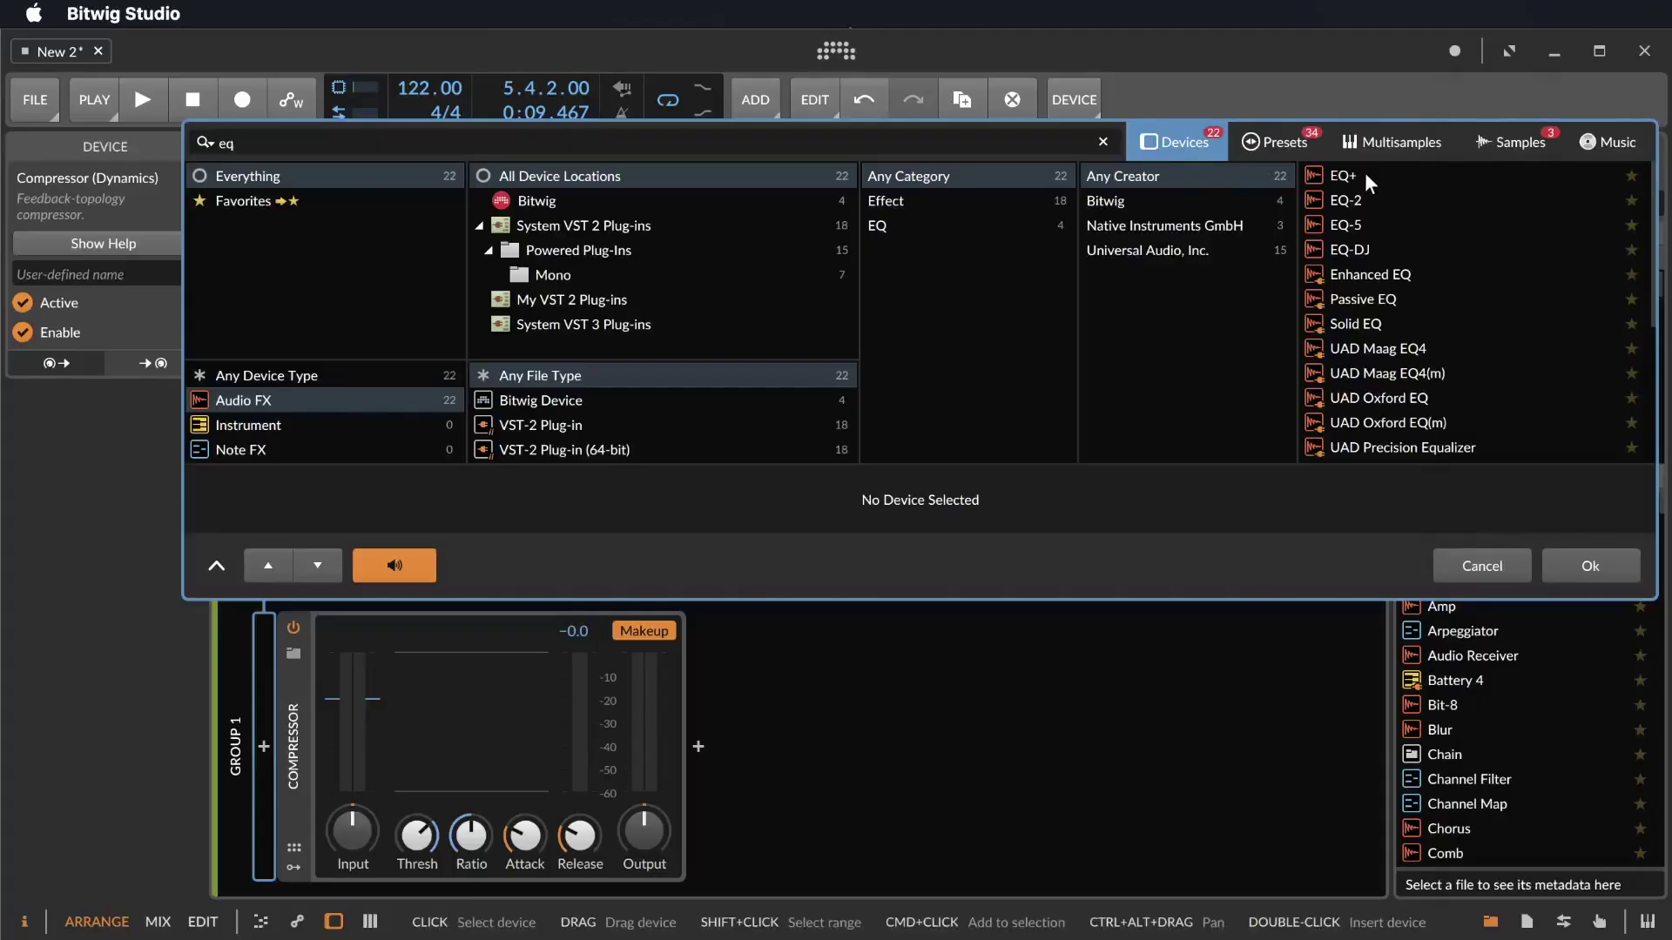
# Insert EQ+ ahead of the Compressor on Group 1 and play the arrangement with the EQ's expanded graph open.
pyautogui.click(1621, 573)
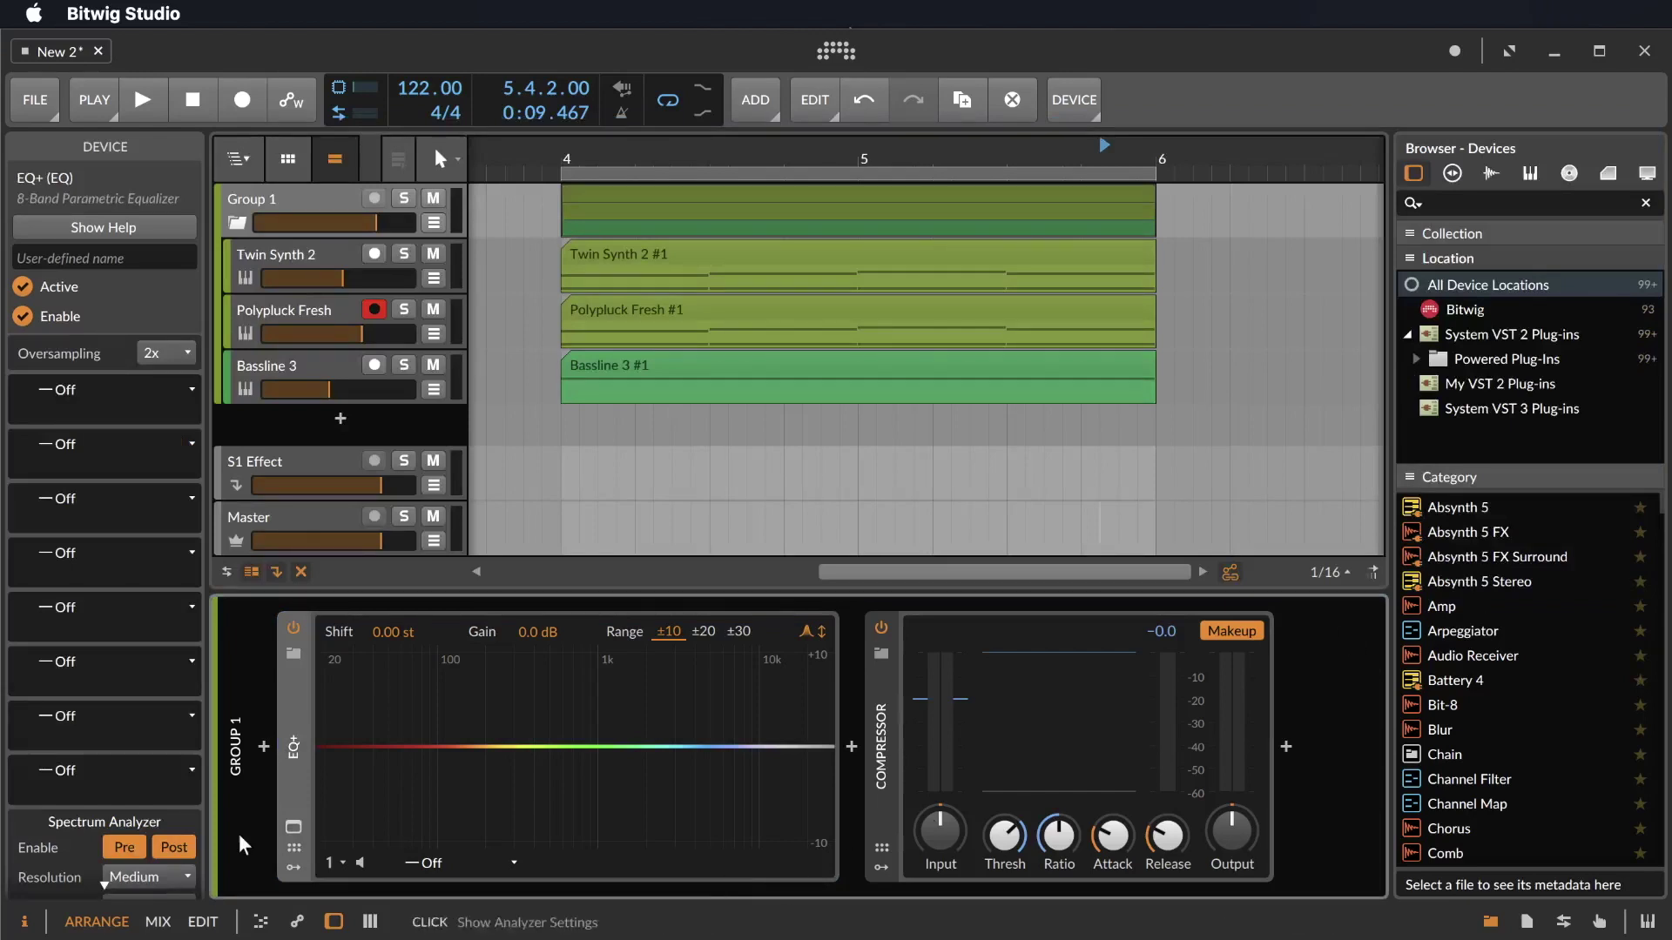
pyautogui.click(294, 829)
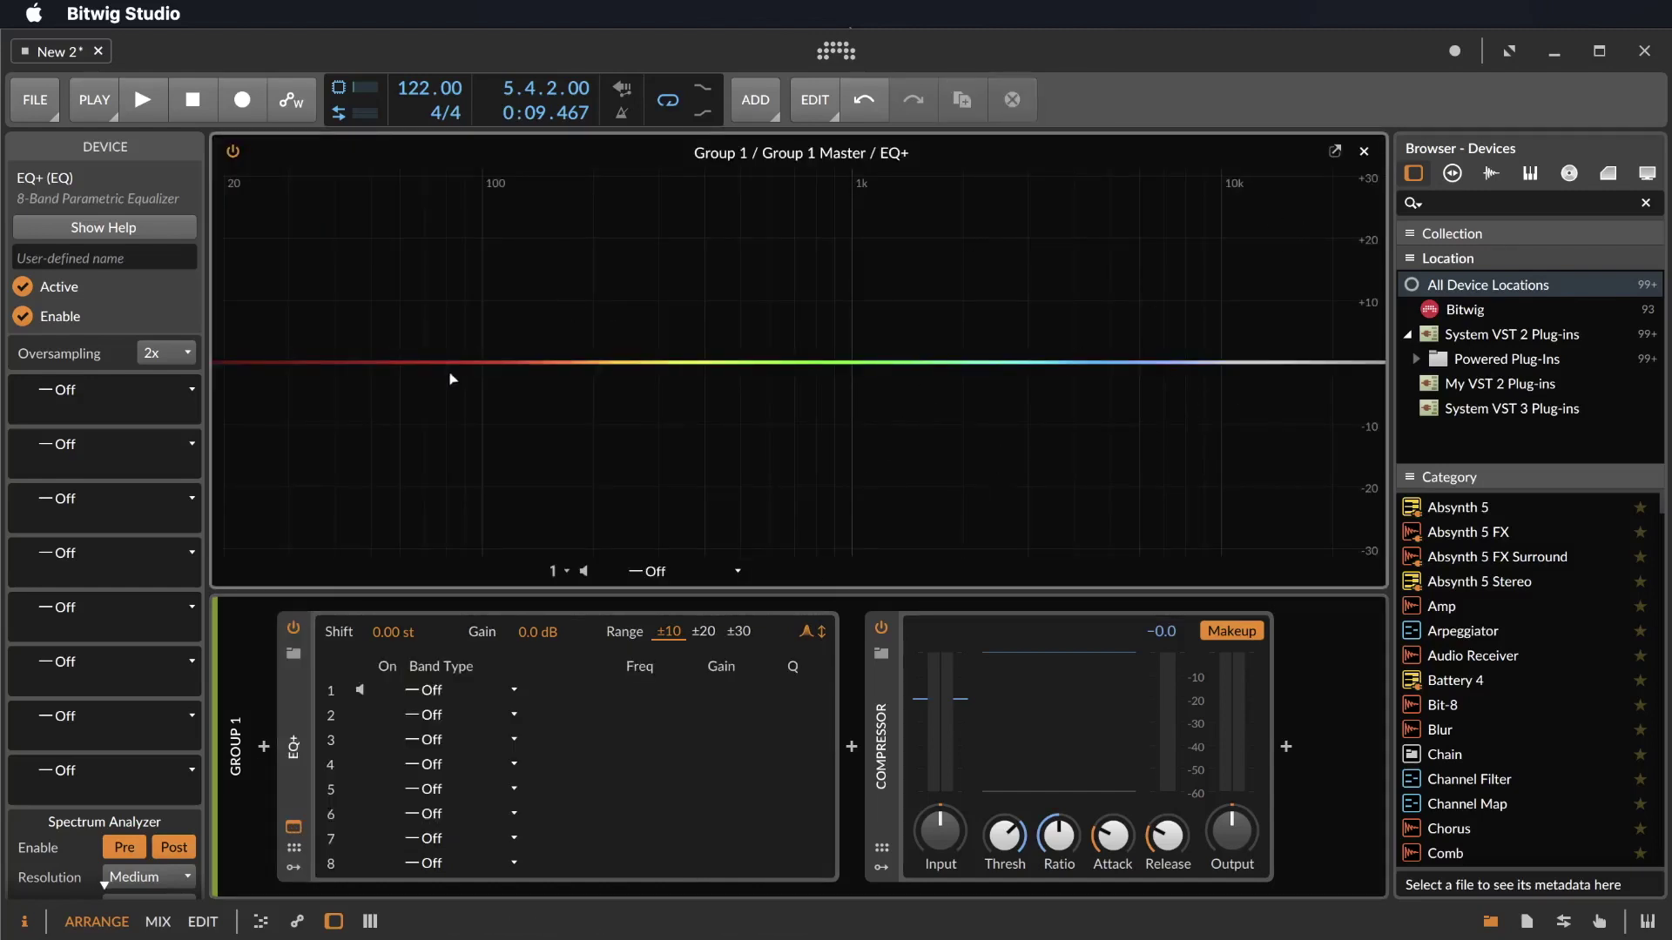
pyautogui.press('space')
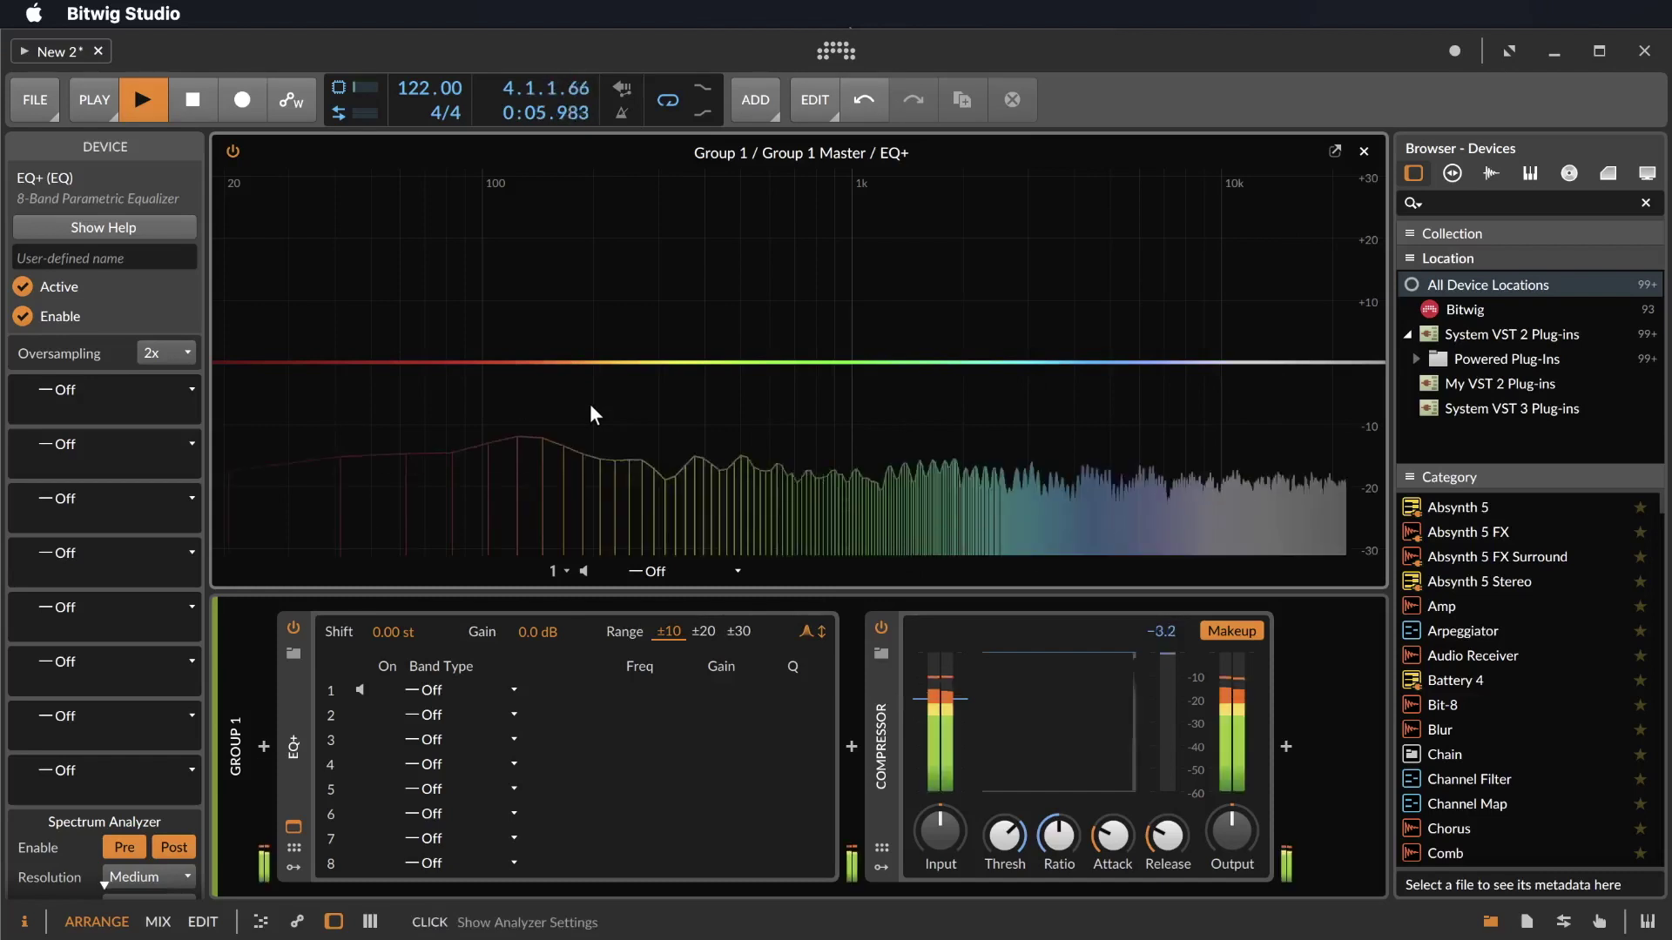
pyautogui.press('space')
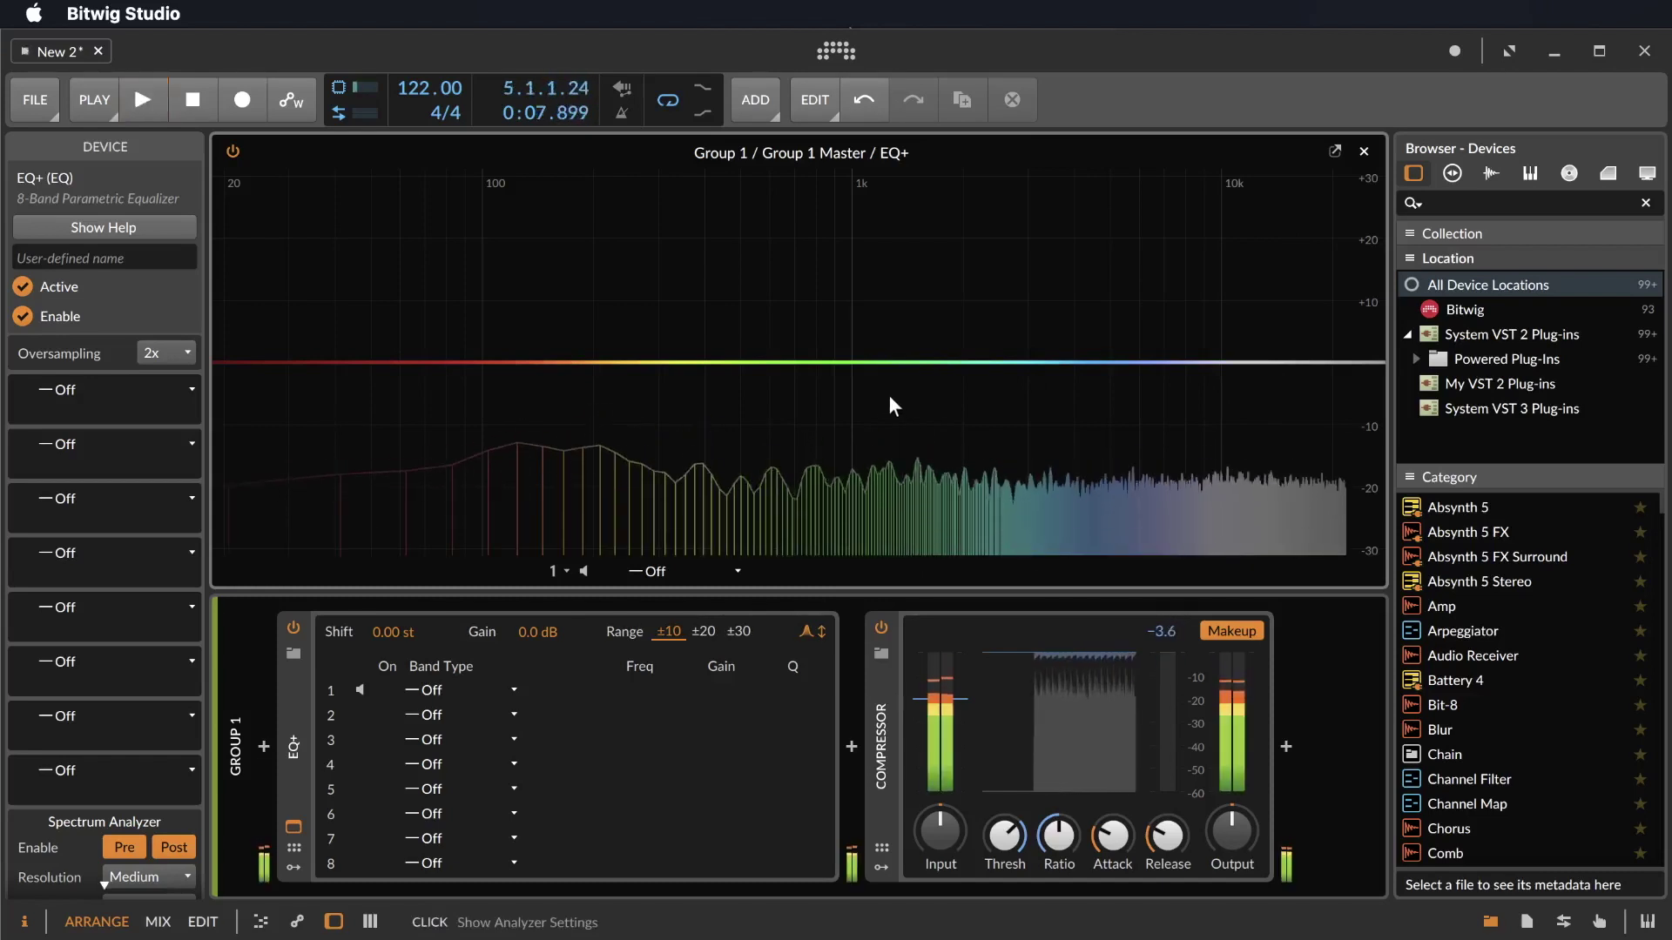
# Add a bell band to the EQ+ curve at about 1.46 kHz, +17.8 dB and Q 1.74, auditioning it with playback.
pyautogui.doubleClick(897, 361)
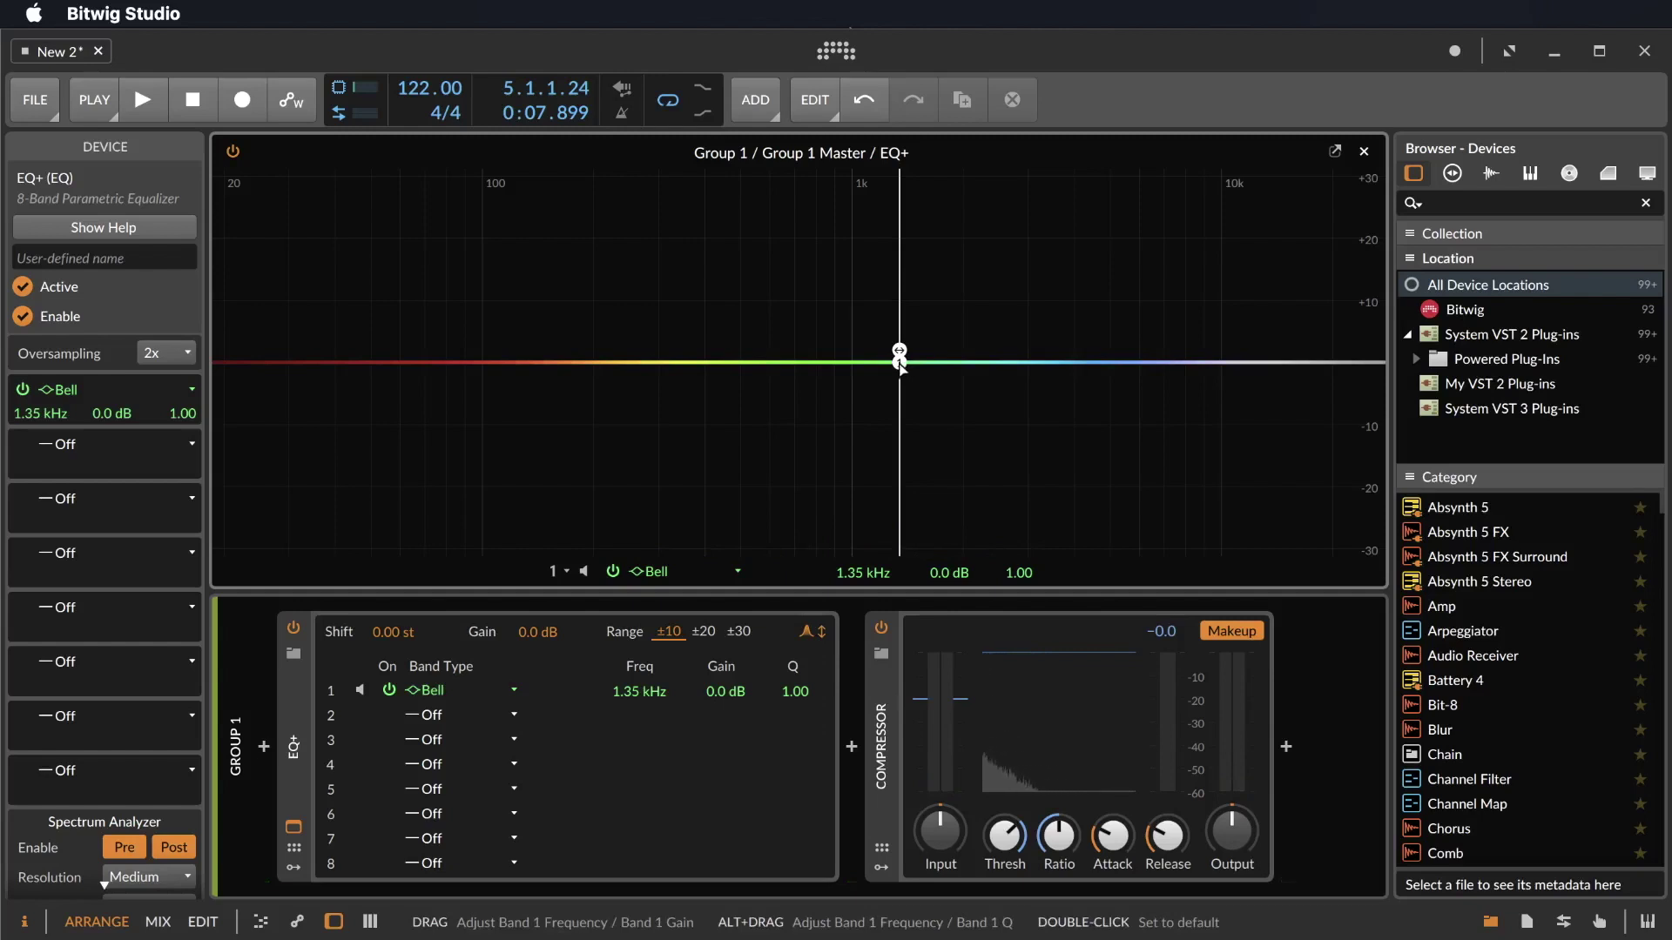
pyautogui.moveTo(900, 367); pyautogui.dragTo(926, 296)
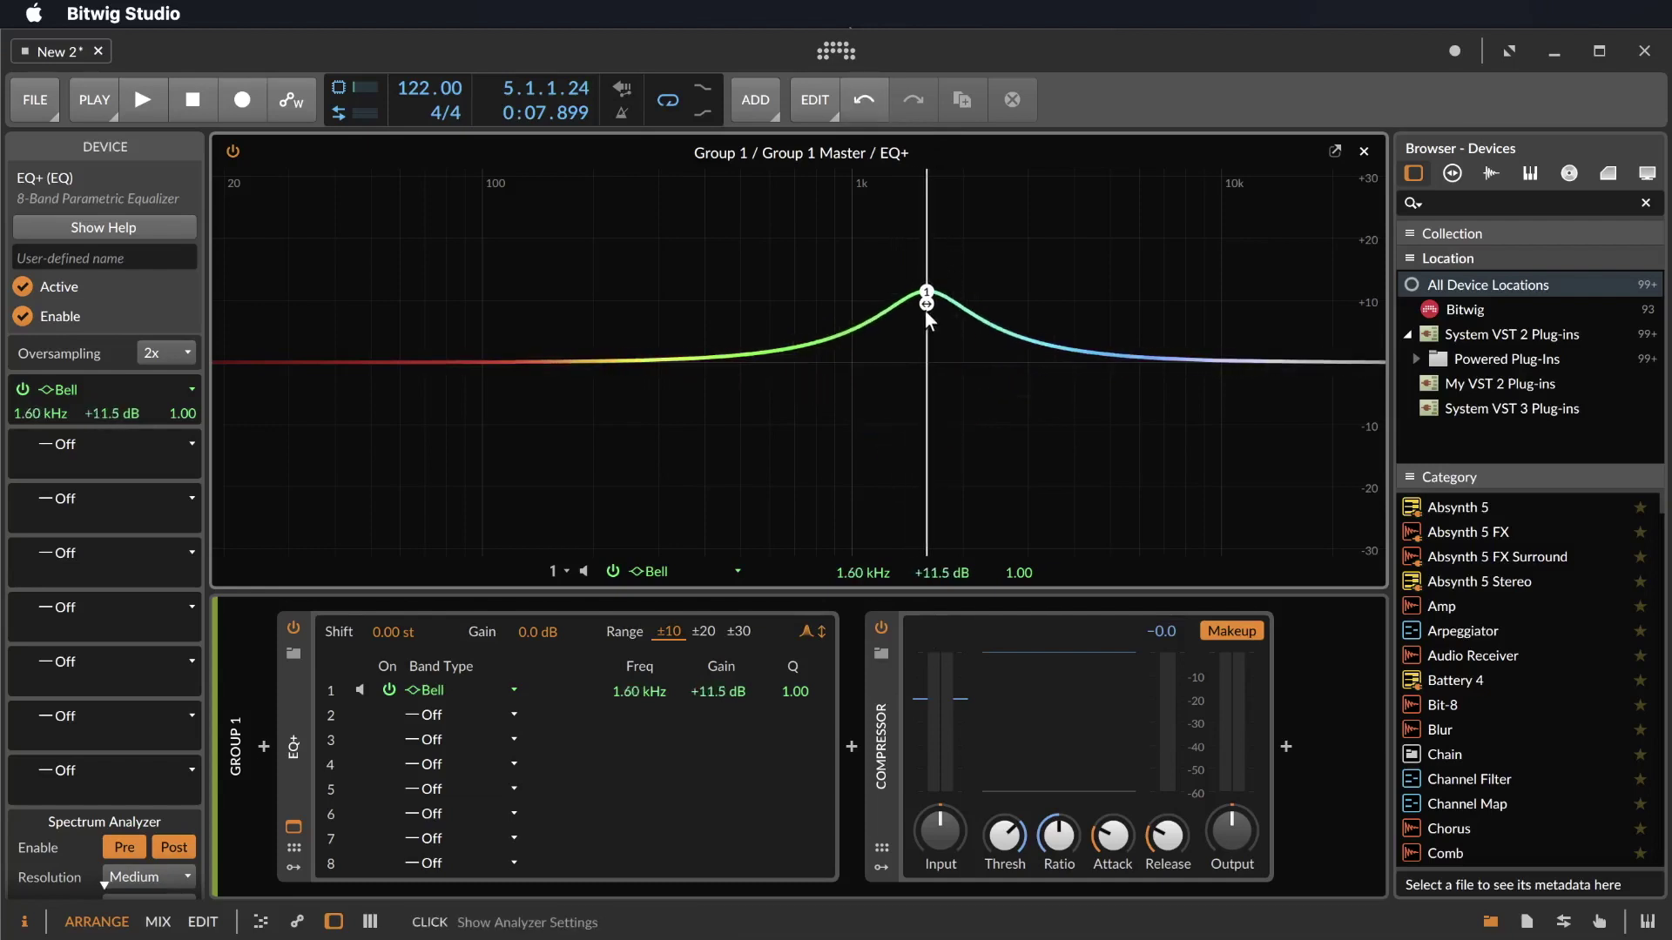
pyautogui.moveTo(928, 306); pyautogui.dragTo(954, 275)
pyautogui.press('space')
pyautogui.press('space')
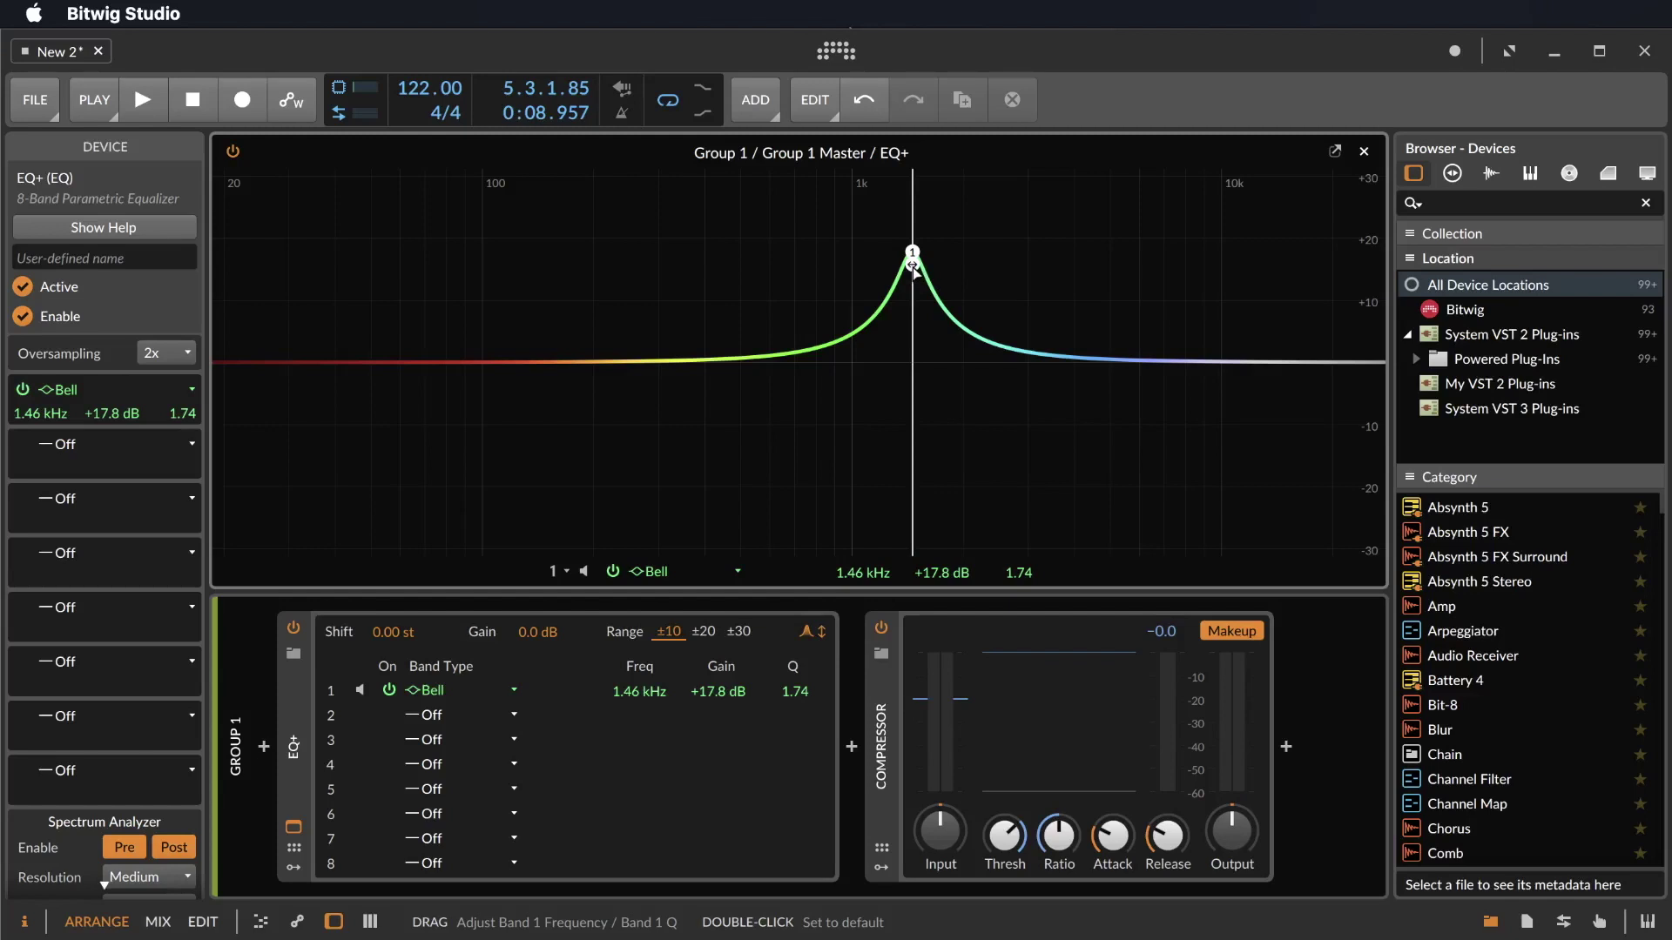
# Retune bell band 1 to about 1.38 kHz, +18.5 dB and Q 1.11 during playback.
pyautogui.press('space')
pyautogui.moveTo(913, 272)
pyautogui.mouseDown()
pyautogui.moveTo(951, 171)
pyautogui.moveTo(933, 339)
pyautogui.moveTo(949, 253)
pyautogui.moveTo(998, 223)
pyautogui.moveTo(1079, 228)
pyautogui.moveTo(858, 296)
pyautogui.moveTo(989, 262)
pyautogui.moveTo(901, 264)
pyautogui.mouseUp()
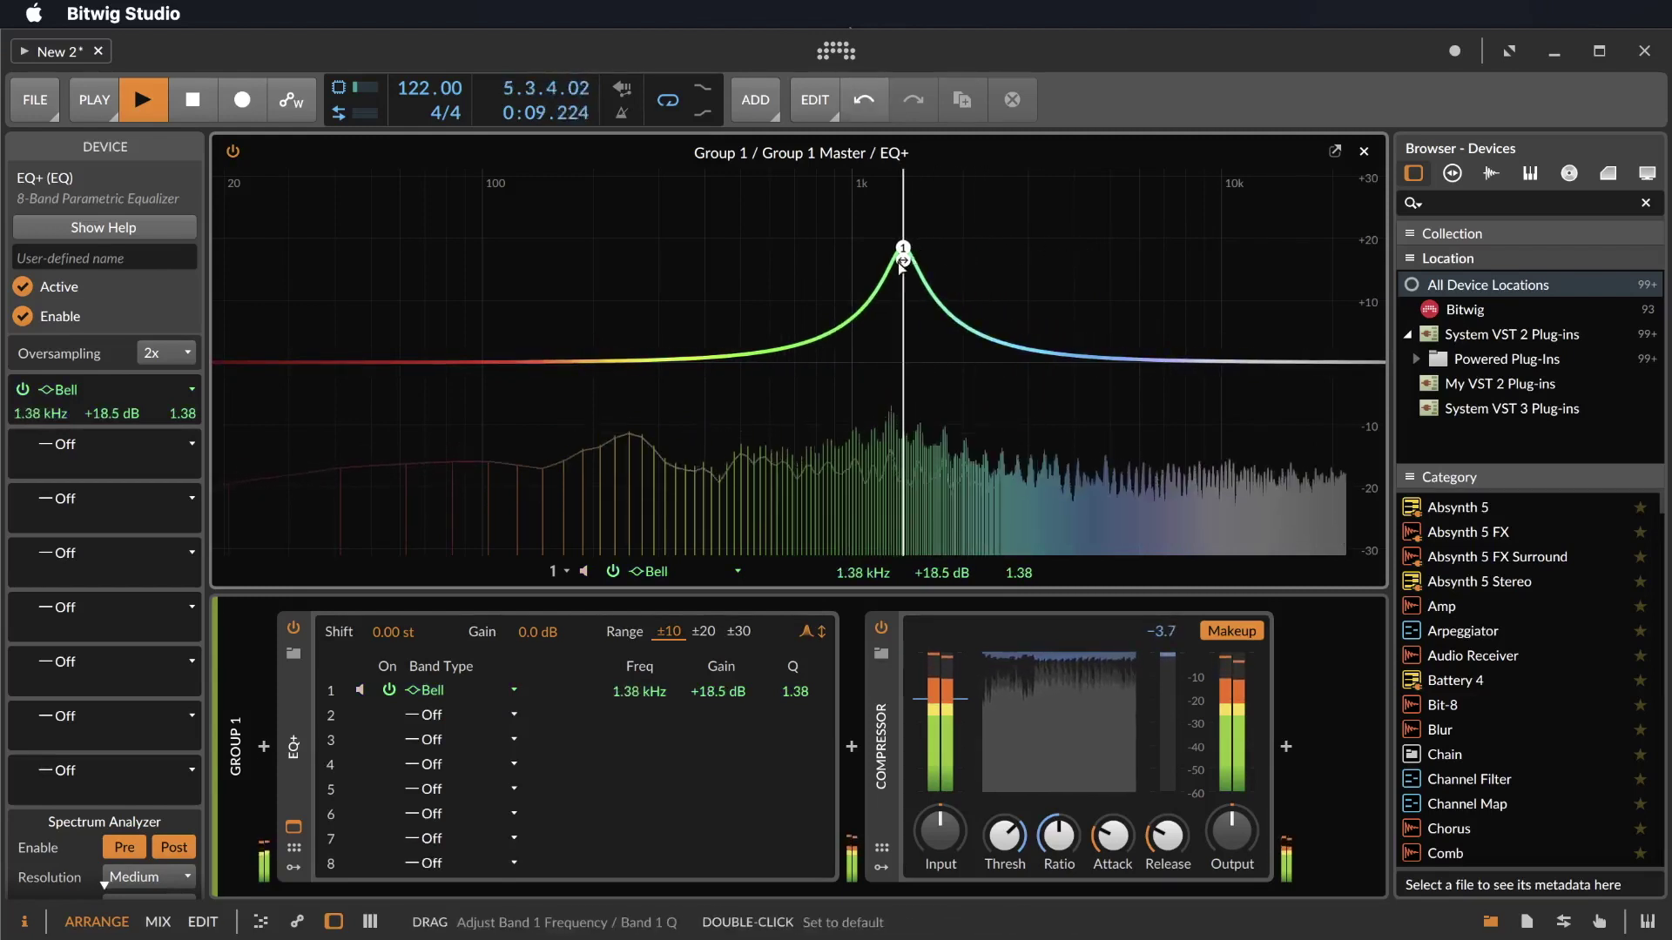
pyautogui.scroll(-3, 901, 263)
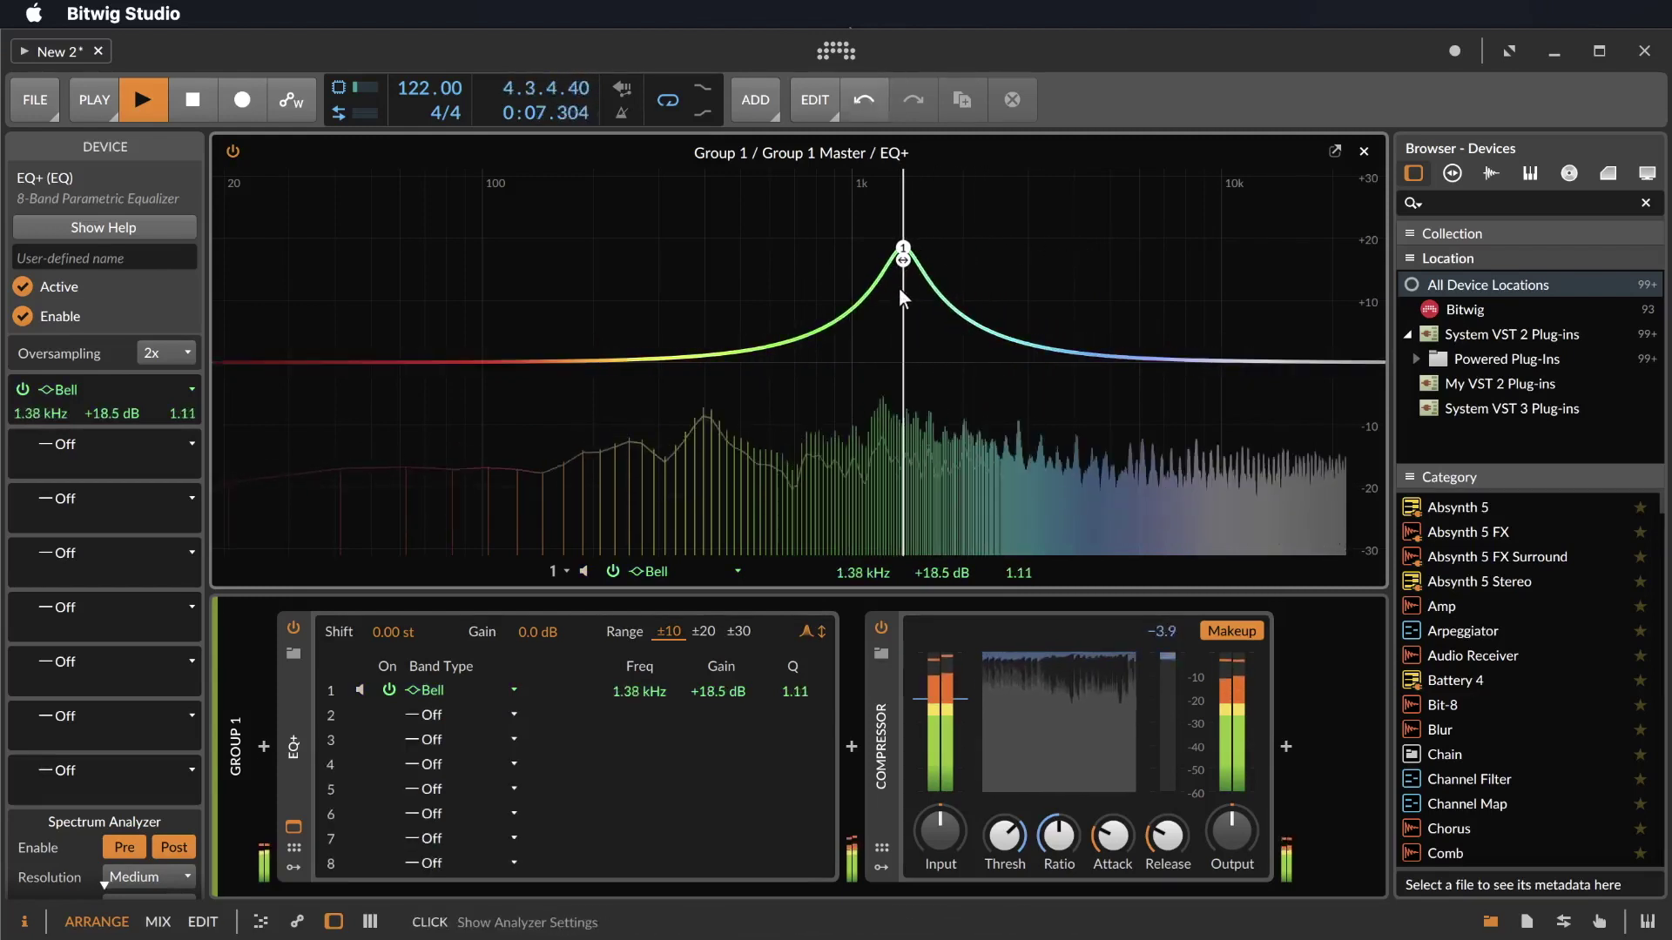
pyautogui.press('space')
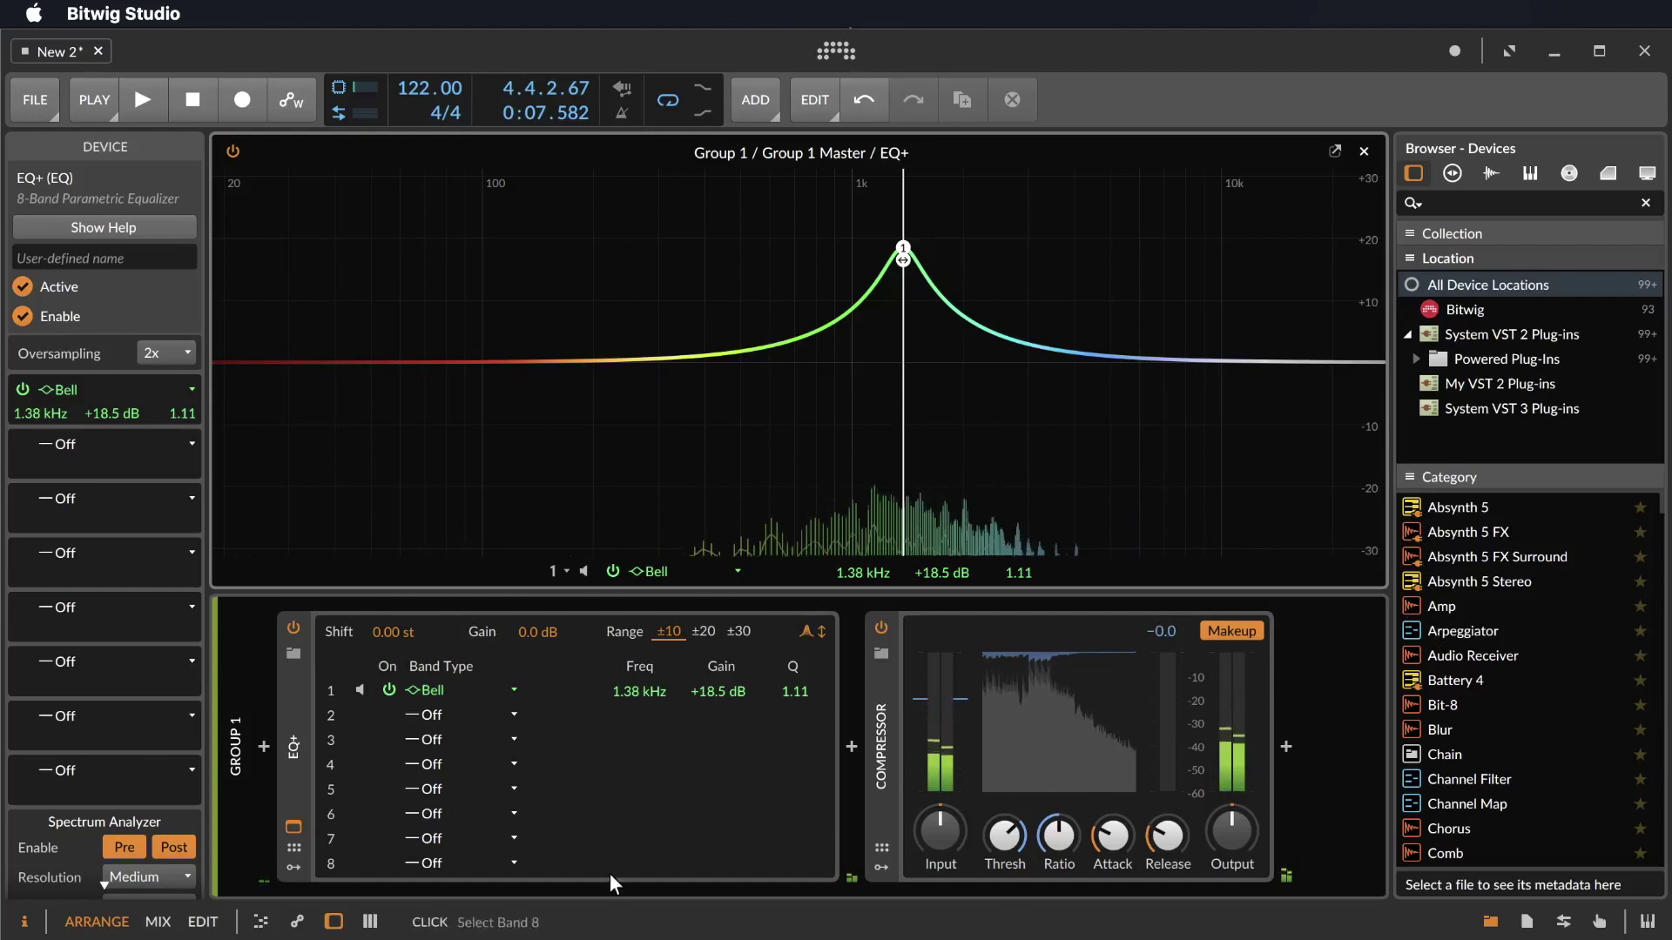
# Add a second bell band at about 341 Hz with +21.3 dB gain and Q 1.54.
pyautogui.click(669, 359)
pyautogui.moveTo(668, 361); pyautogui.dragTo(677, 186)
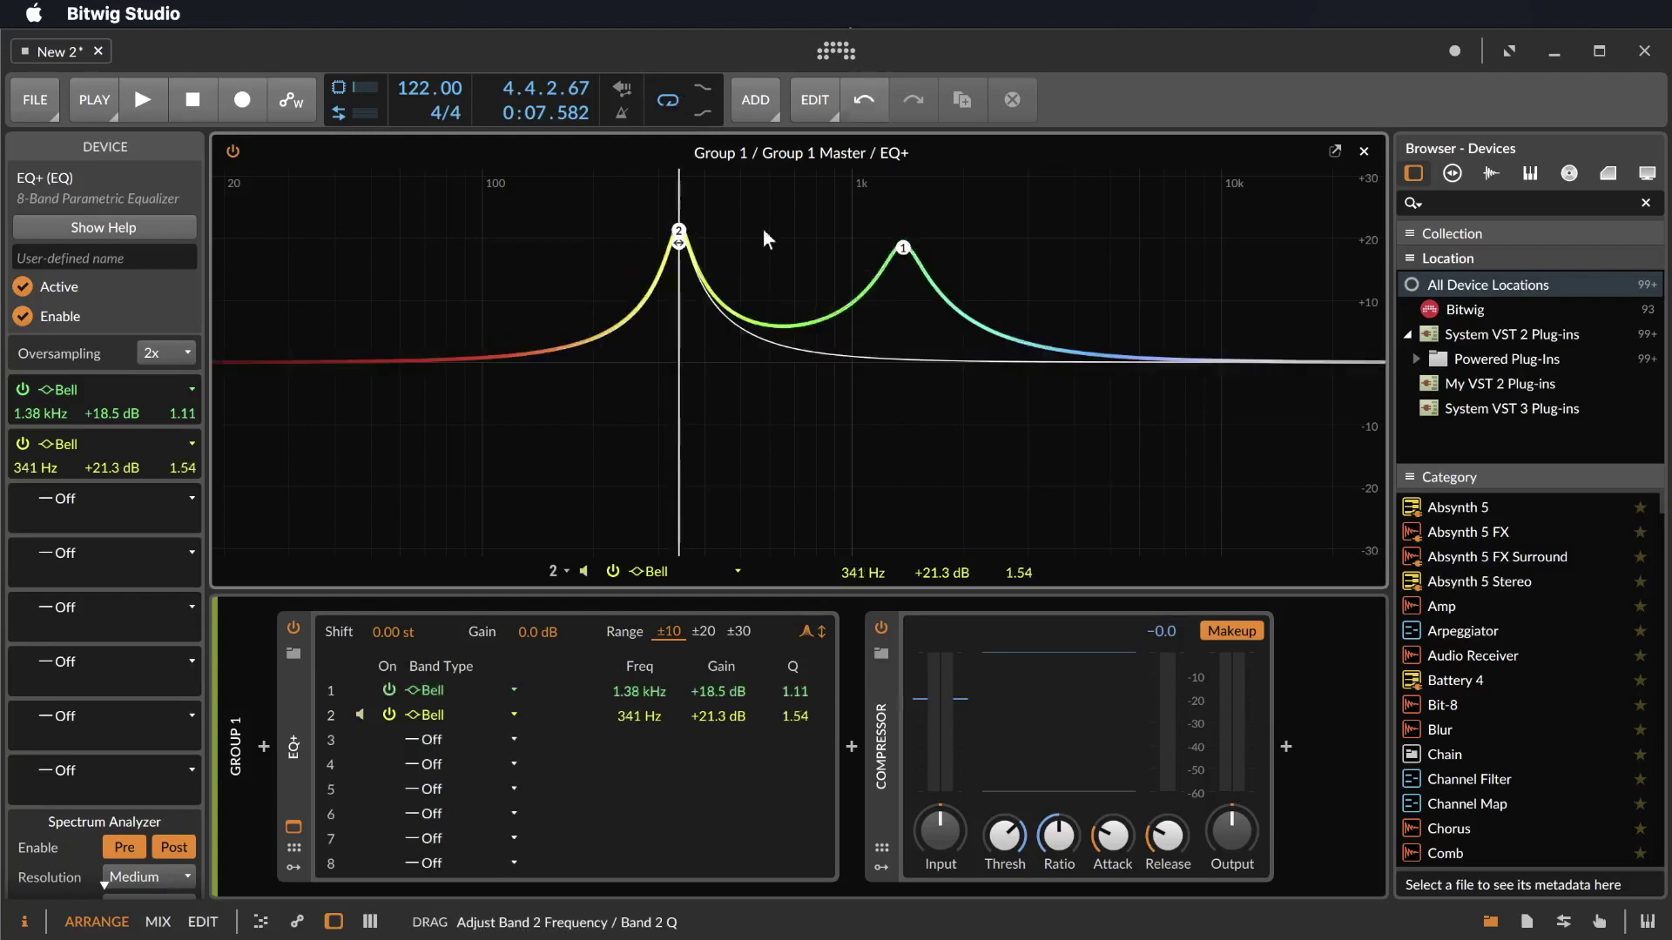
# Add a third bell band and narrow it to about 4.31 kHz, +21.8 dB and Q 3.13.
pyautogui.click(1131, 360)
pyautogui.doubleClick(1131, 357)
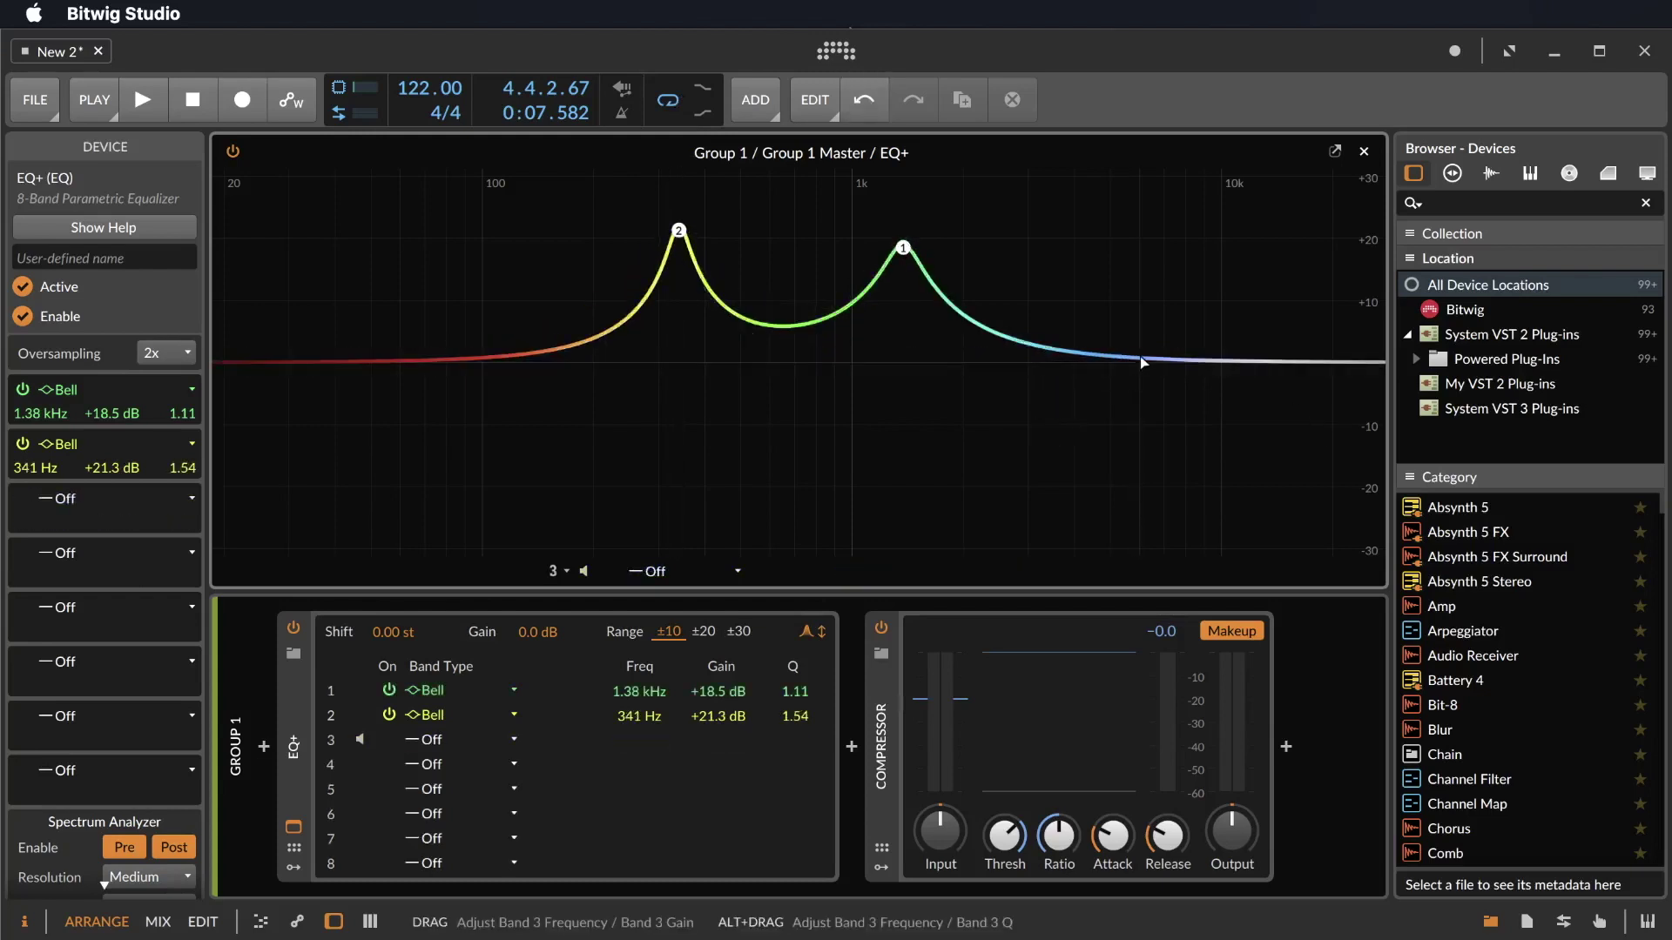
pyautogui.click(1158, 359)
pyautogui.doubleClick(1157, 360)
pyautogui.click(1157, 362)
pyautogui.moveTo(1157, 362); pyautogui.dragTo(1058, 183)
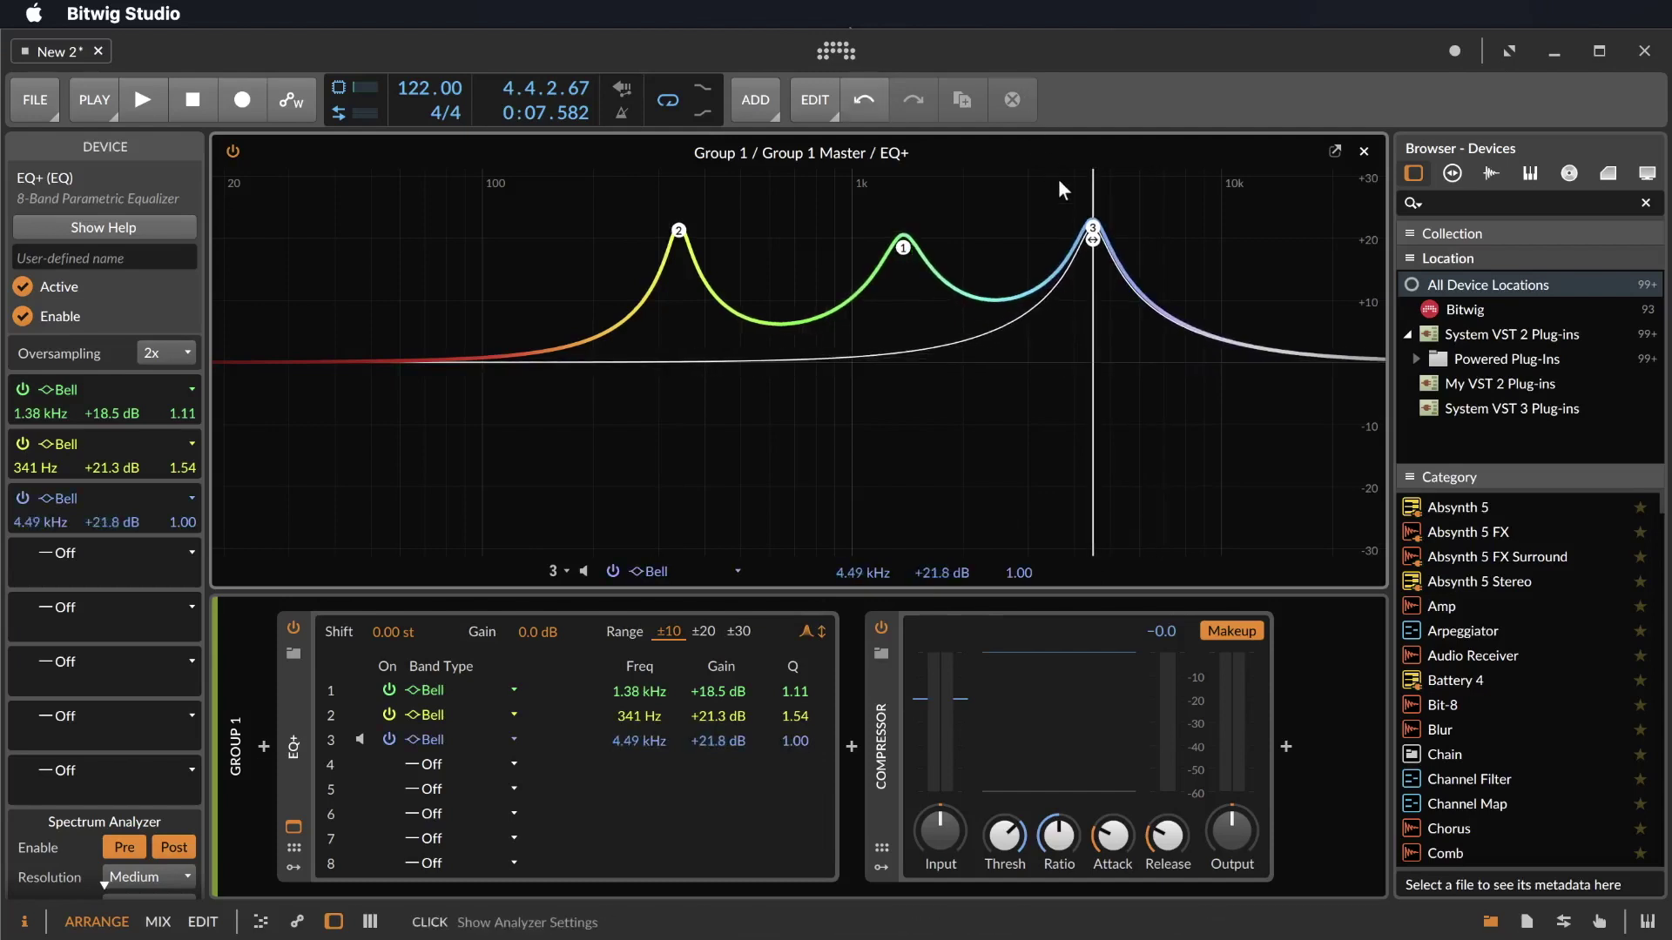
pyautogui.moveTo(1102, 252); pyautogui.dragTo(1045, 254)
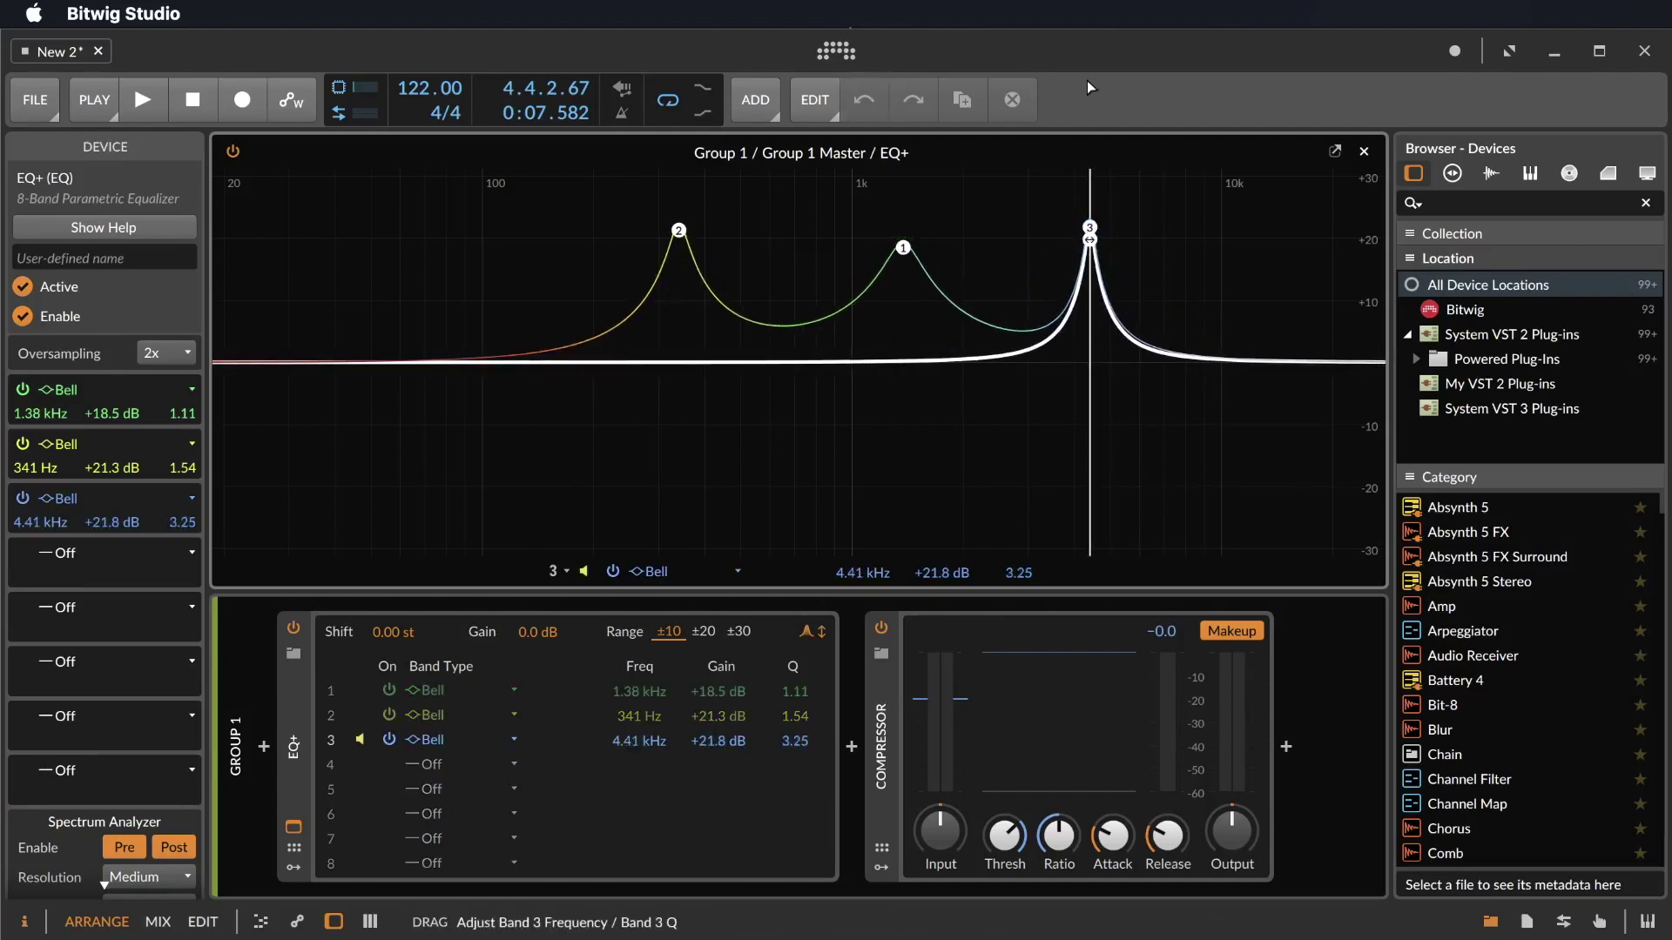
# Select band 1 and raise the EQ's global frequency shift to +0.40 st during playback.
pyautogui.click(904, 253)
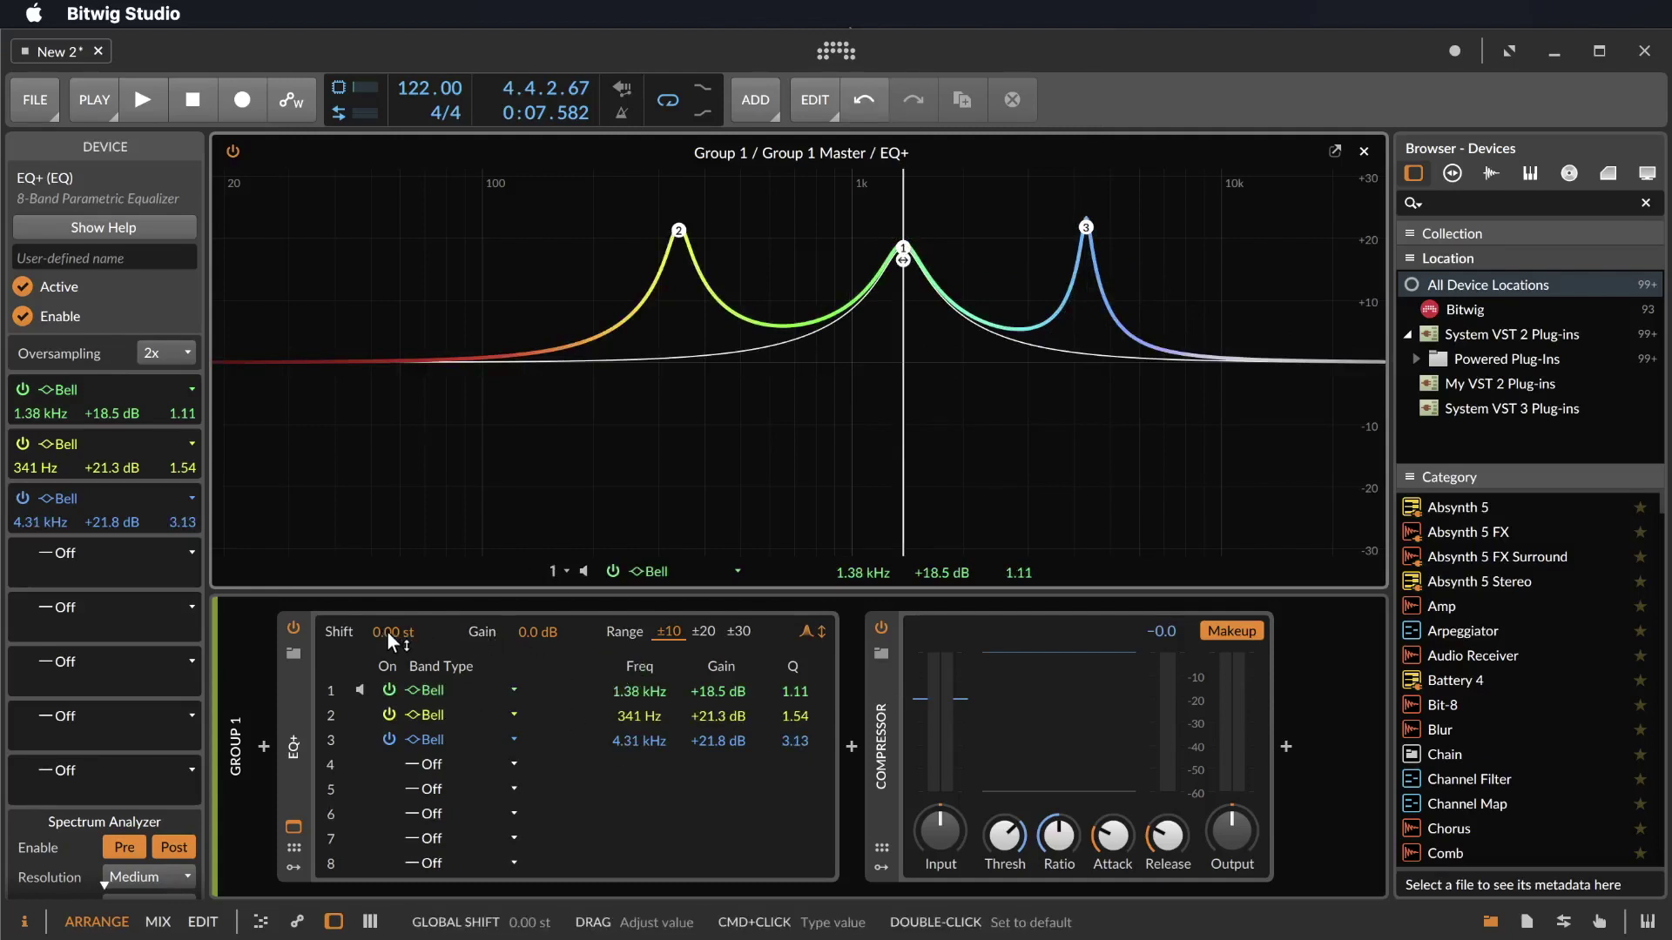
pyautogui.press('space')
pyautogui.moveTo(387, 630)
pyautogui.mouseDown()
pyautogui.moveTo(386, 512)
pyautogui.moveTo(386, 849)
pyautogui.moveTo(387, 438)
pyautogui.moveTo(386, 626)
pyautogui.mouseUp()
pyautogui.press('space')
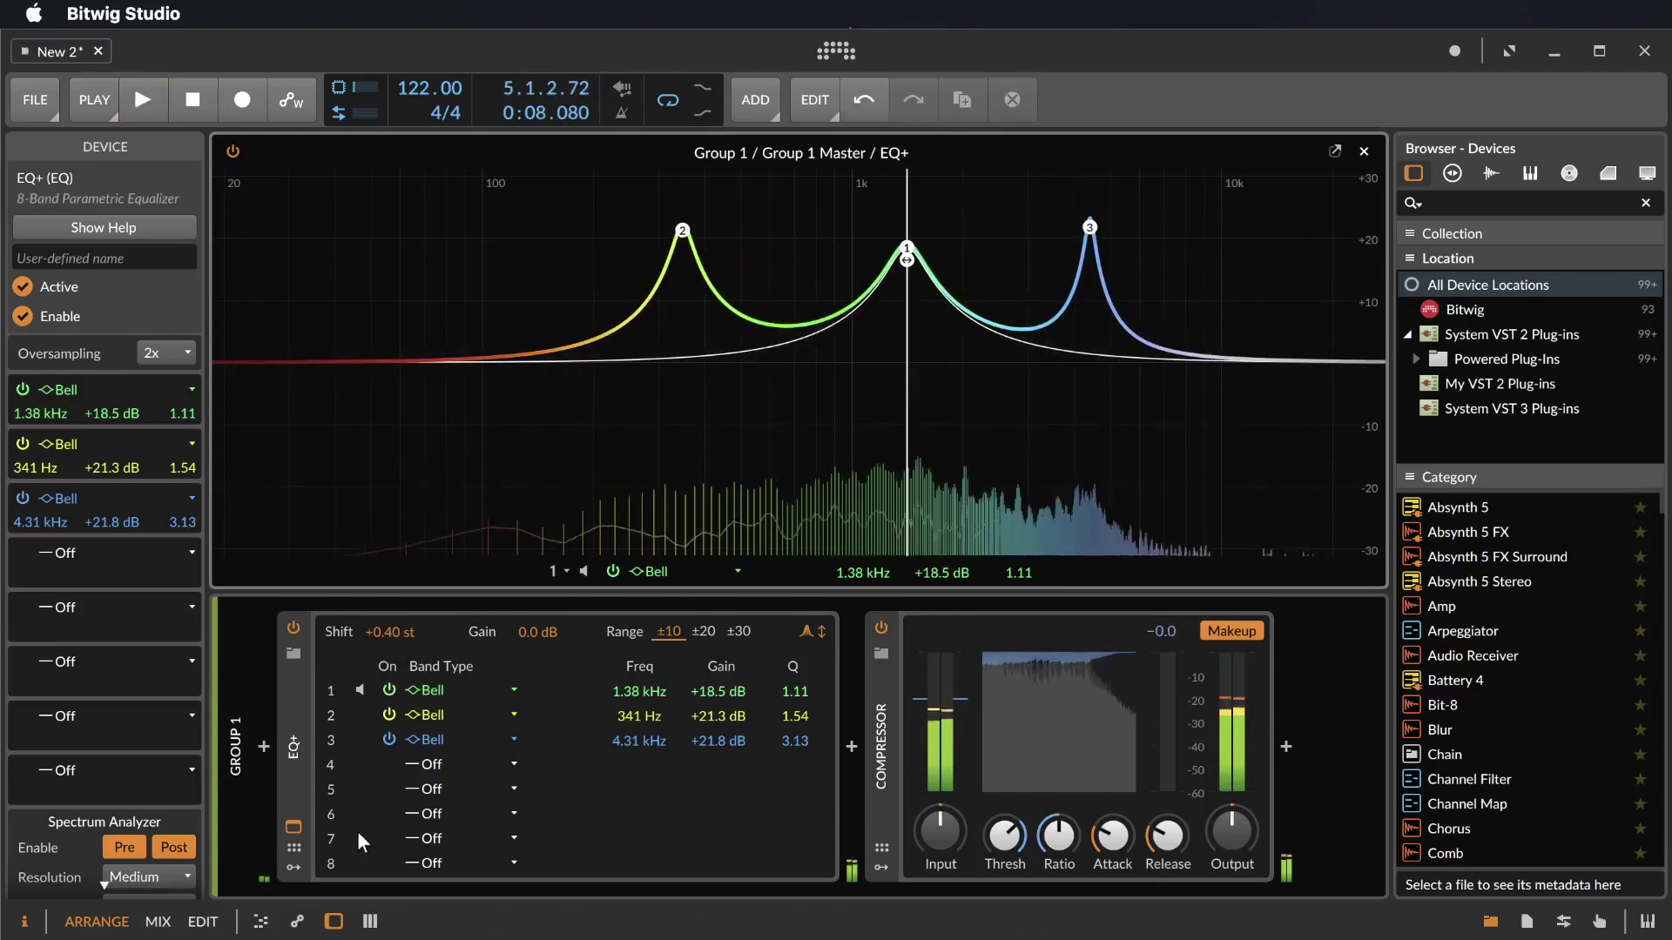
# Show the EQ+ modulator slots and add an LFO modulator from the LFO category to the first one.
pyautogui.click(294, 865)
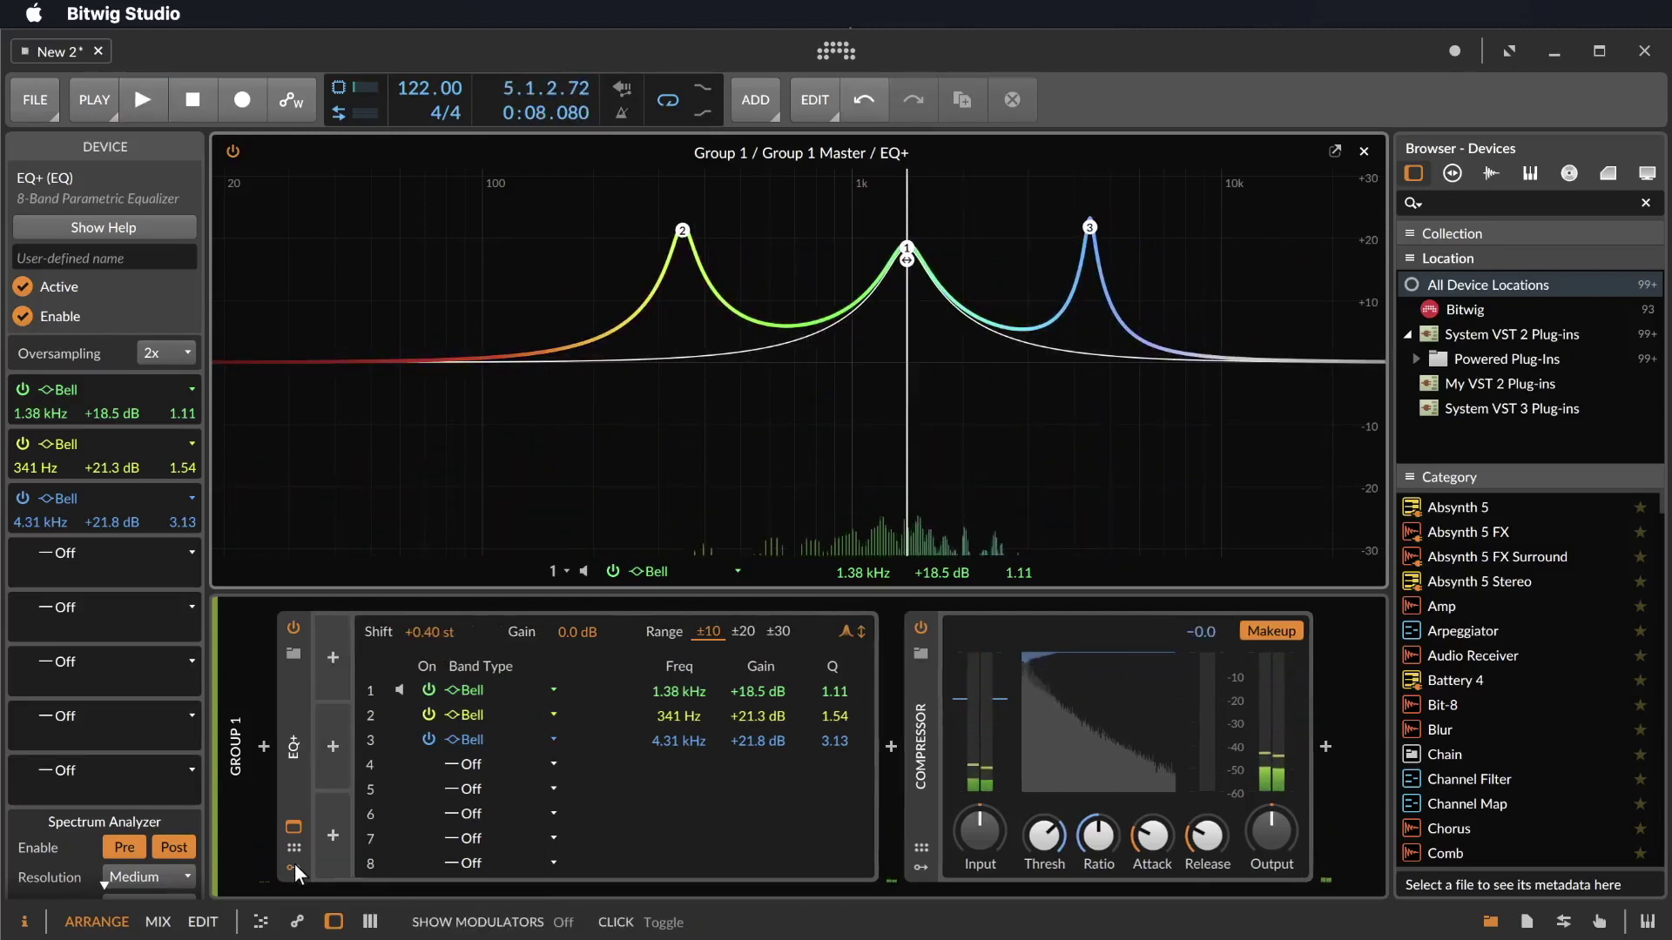
pyautogui.click(338, 660)
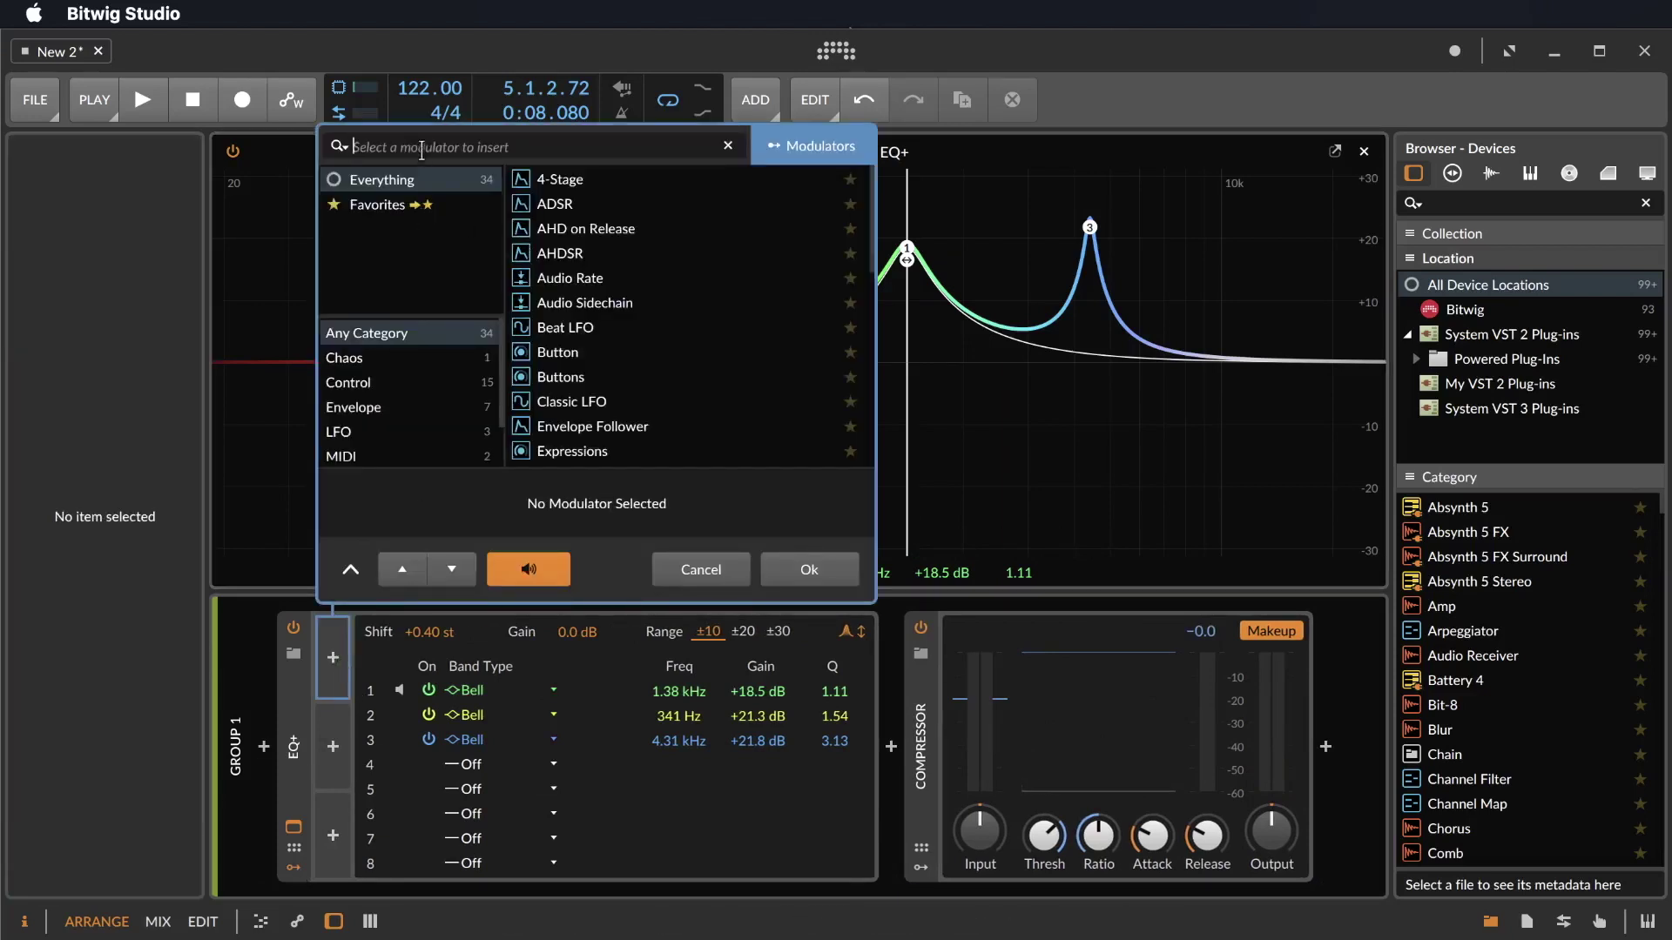
pyautogui.click(355, 432)
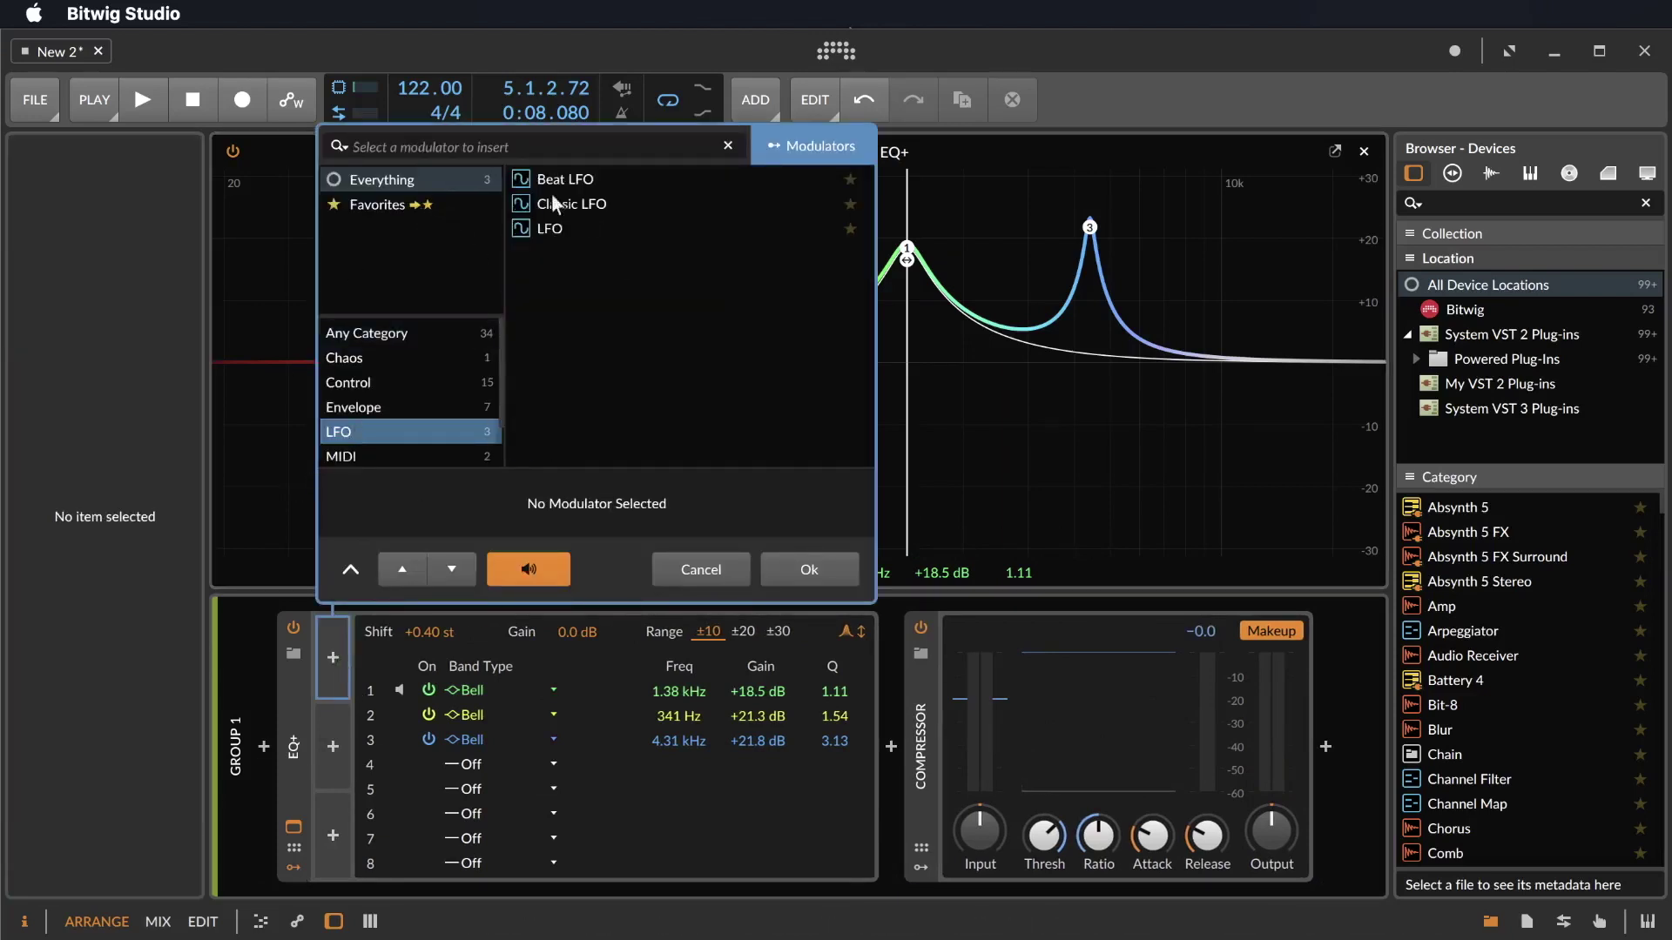
pyautogui.doubleClick(555, 228)
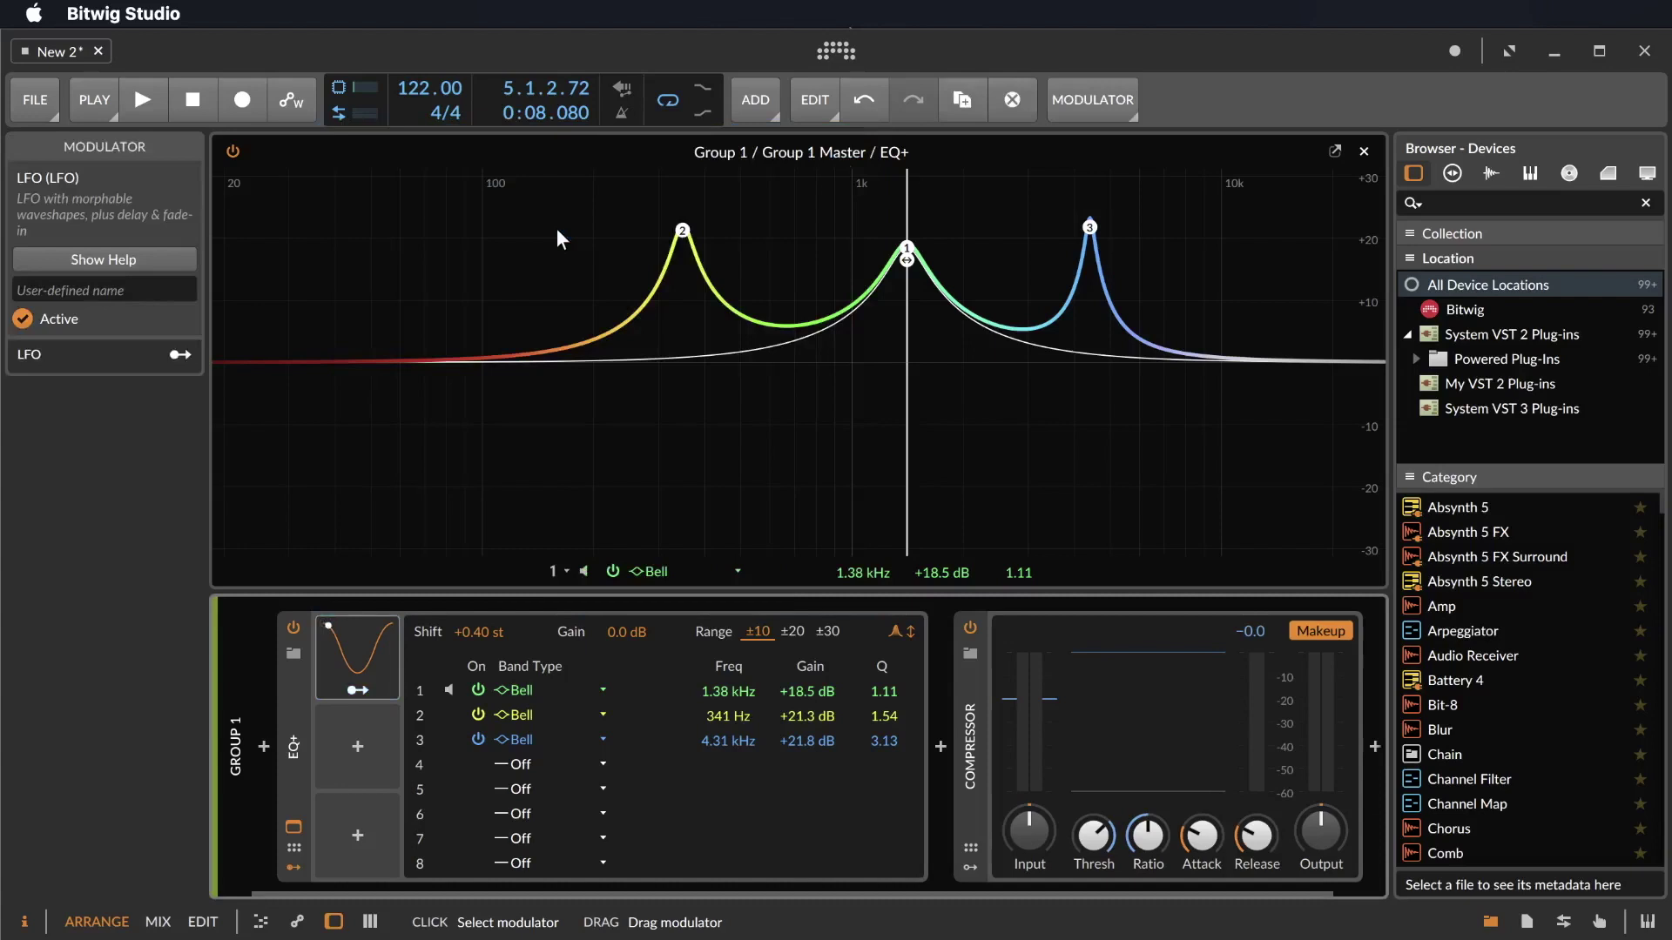
# Map the LFO to the EQ's global Shift with a modulation amount of about 16.15 and start playback.
pyautogui.click(358, 690)
pyautogui.moveTo(472, 632); pyautogui.dragTo(472, 567)
pyautogui.press('space')
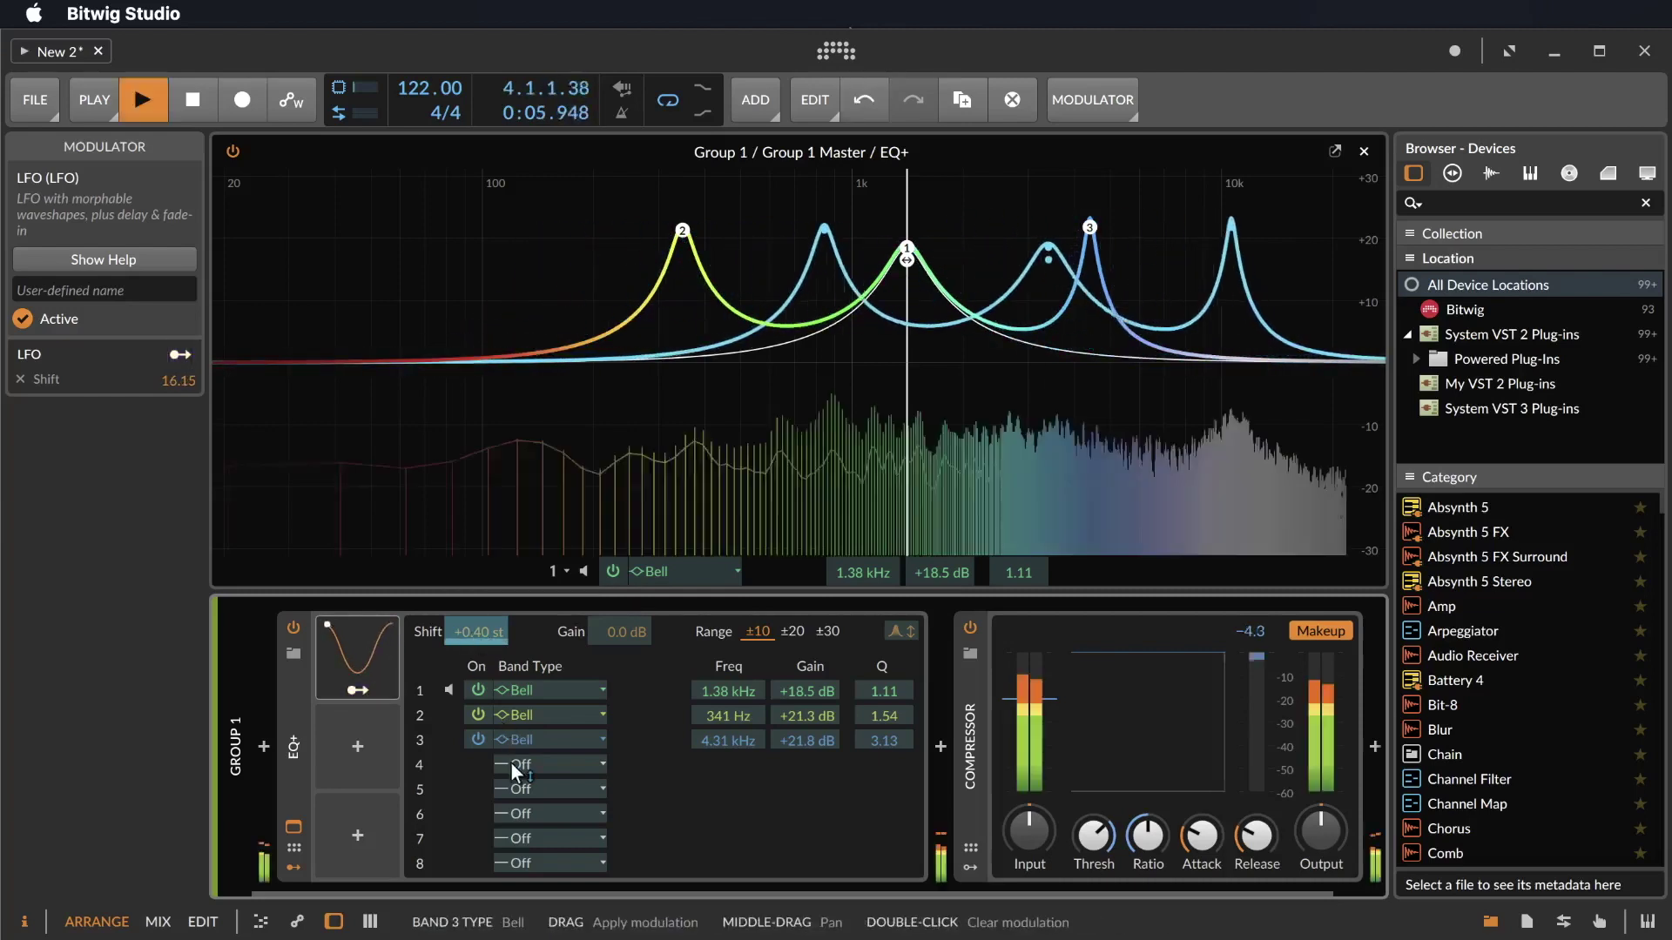
# Show the LFO's settings, set its rate to 0.34 Hz and stop playback.
pyautogui.click(357, 649)
pyautogui.scroll(-4, 492, 664)
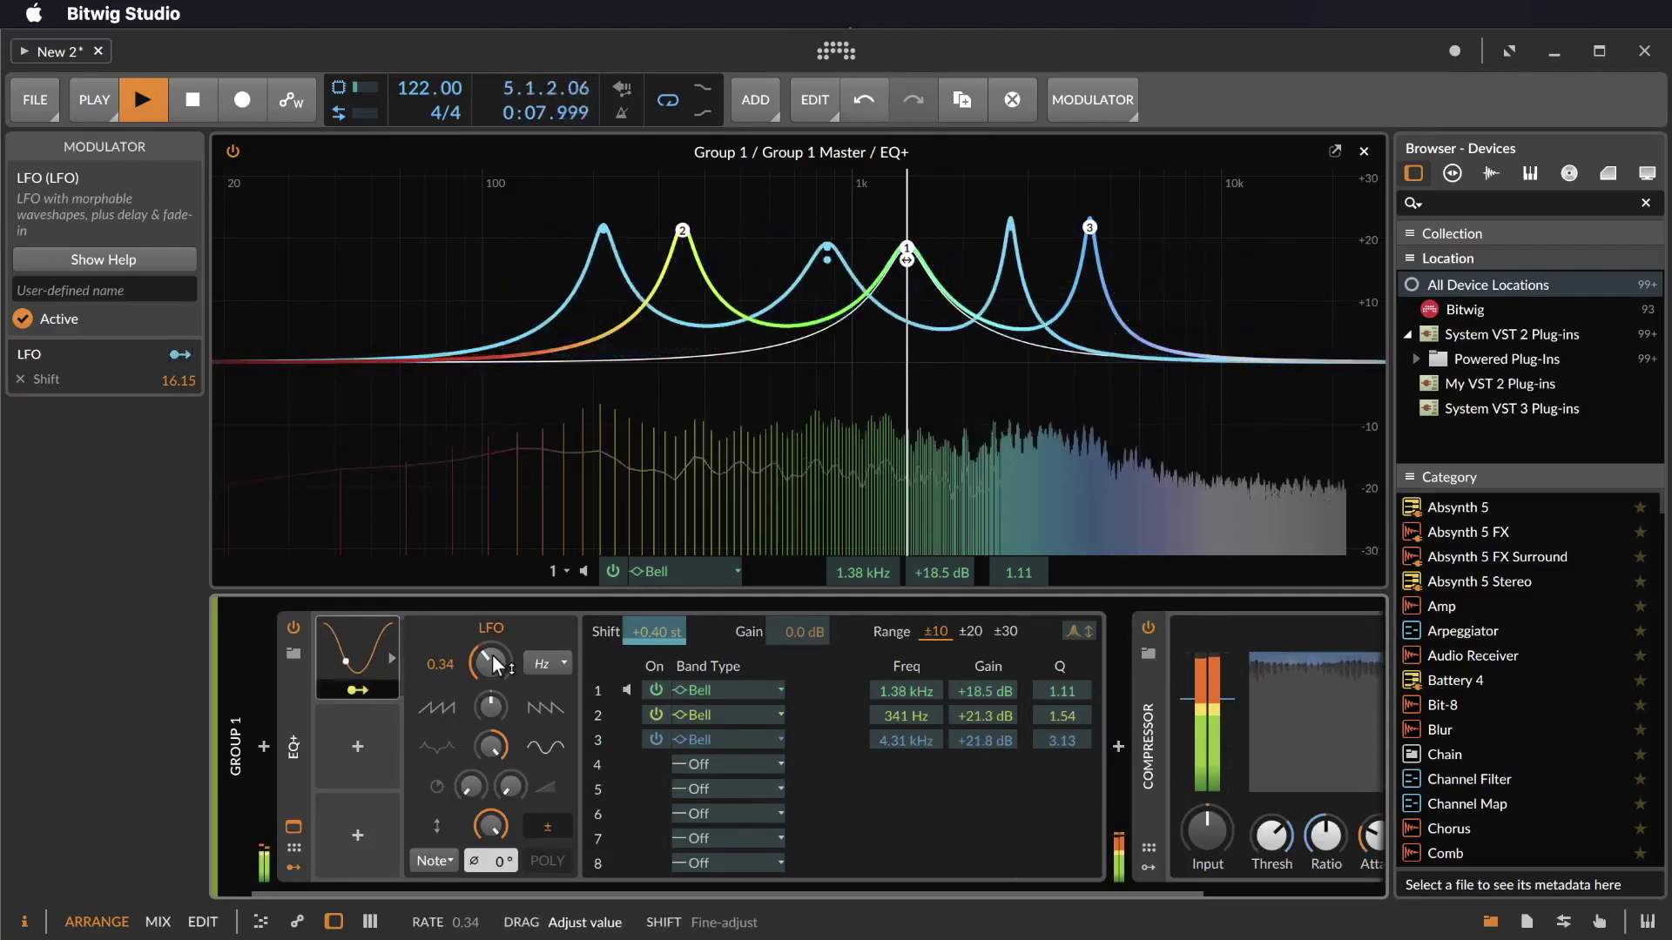
pyautogui.press('space')
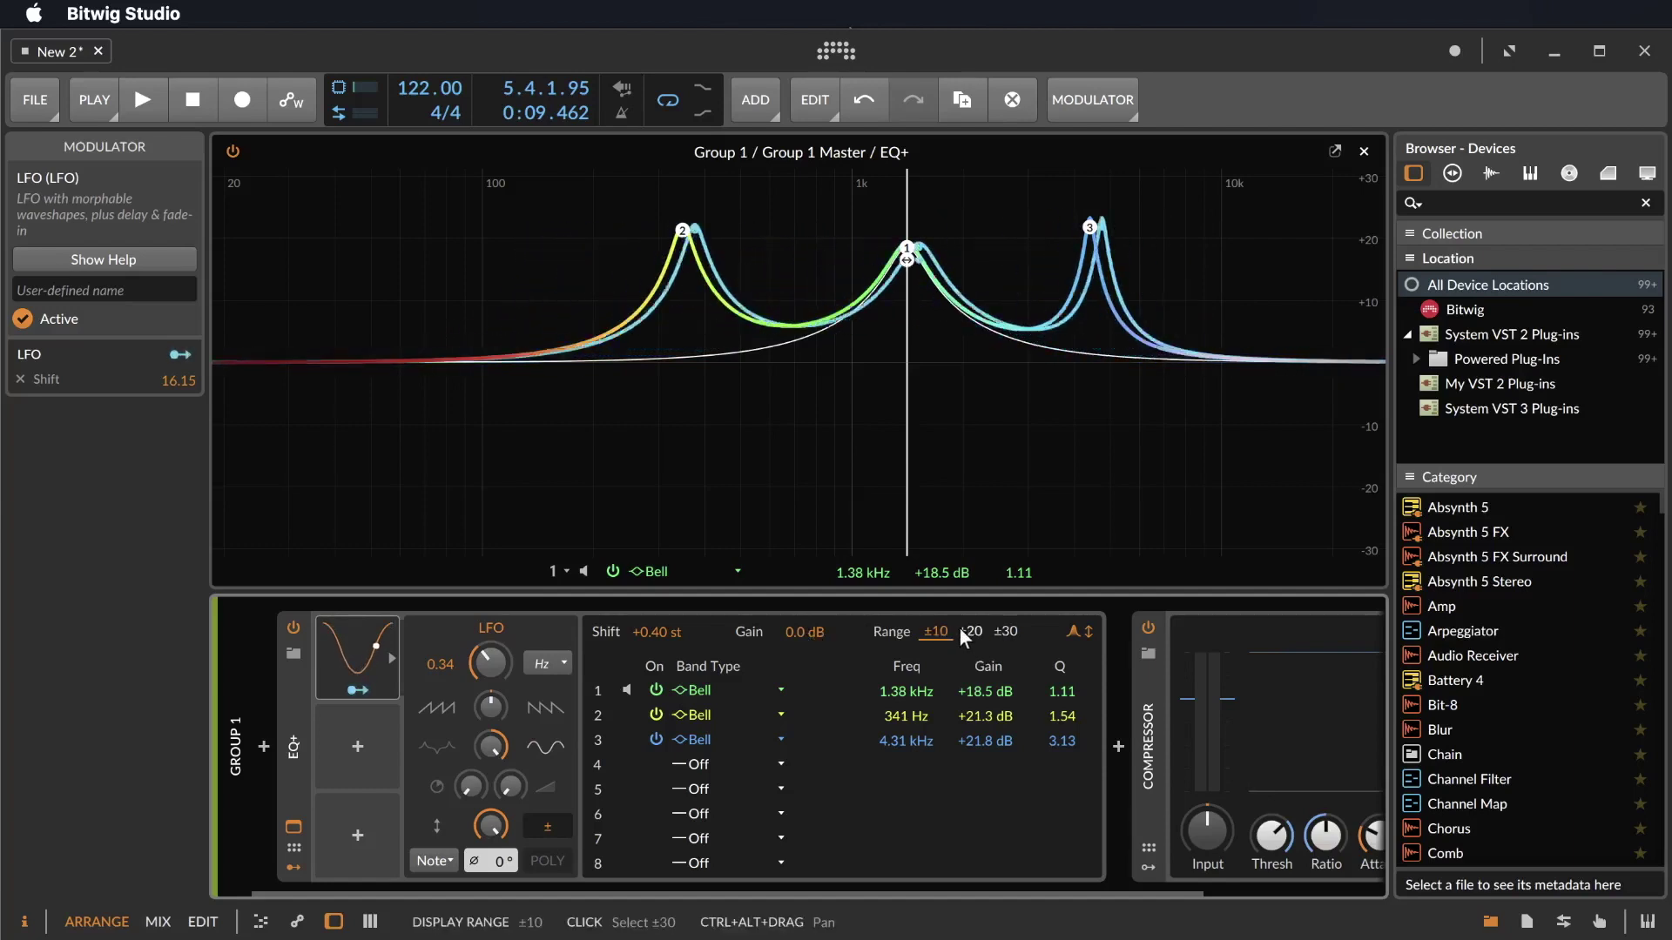
# Compare the ±30 and ±10 display ranges in the compact EQ graph, then reopen the expanded graph.
pyautogui.click(299, 827)
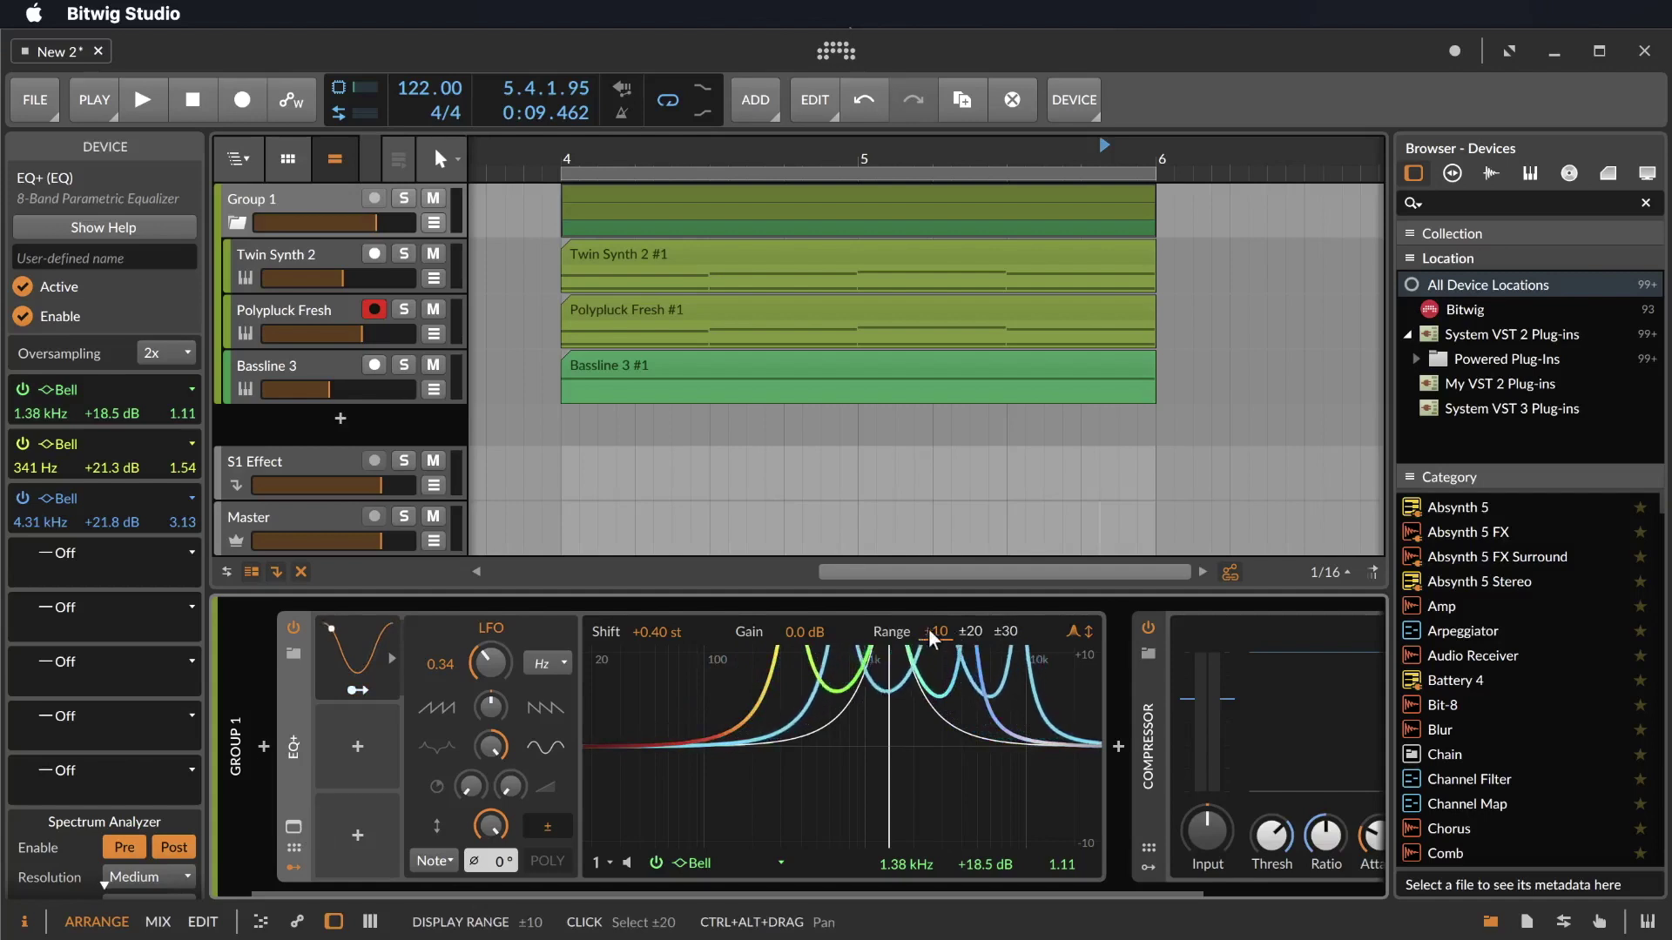
pyautogui.click(1007, 636)
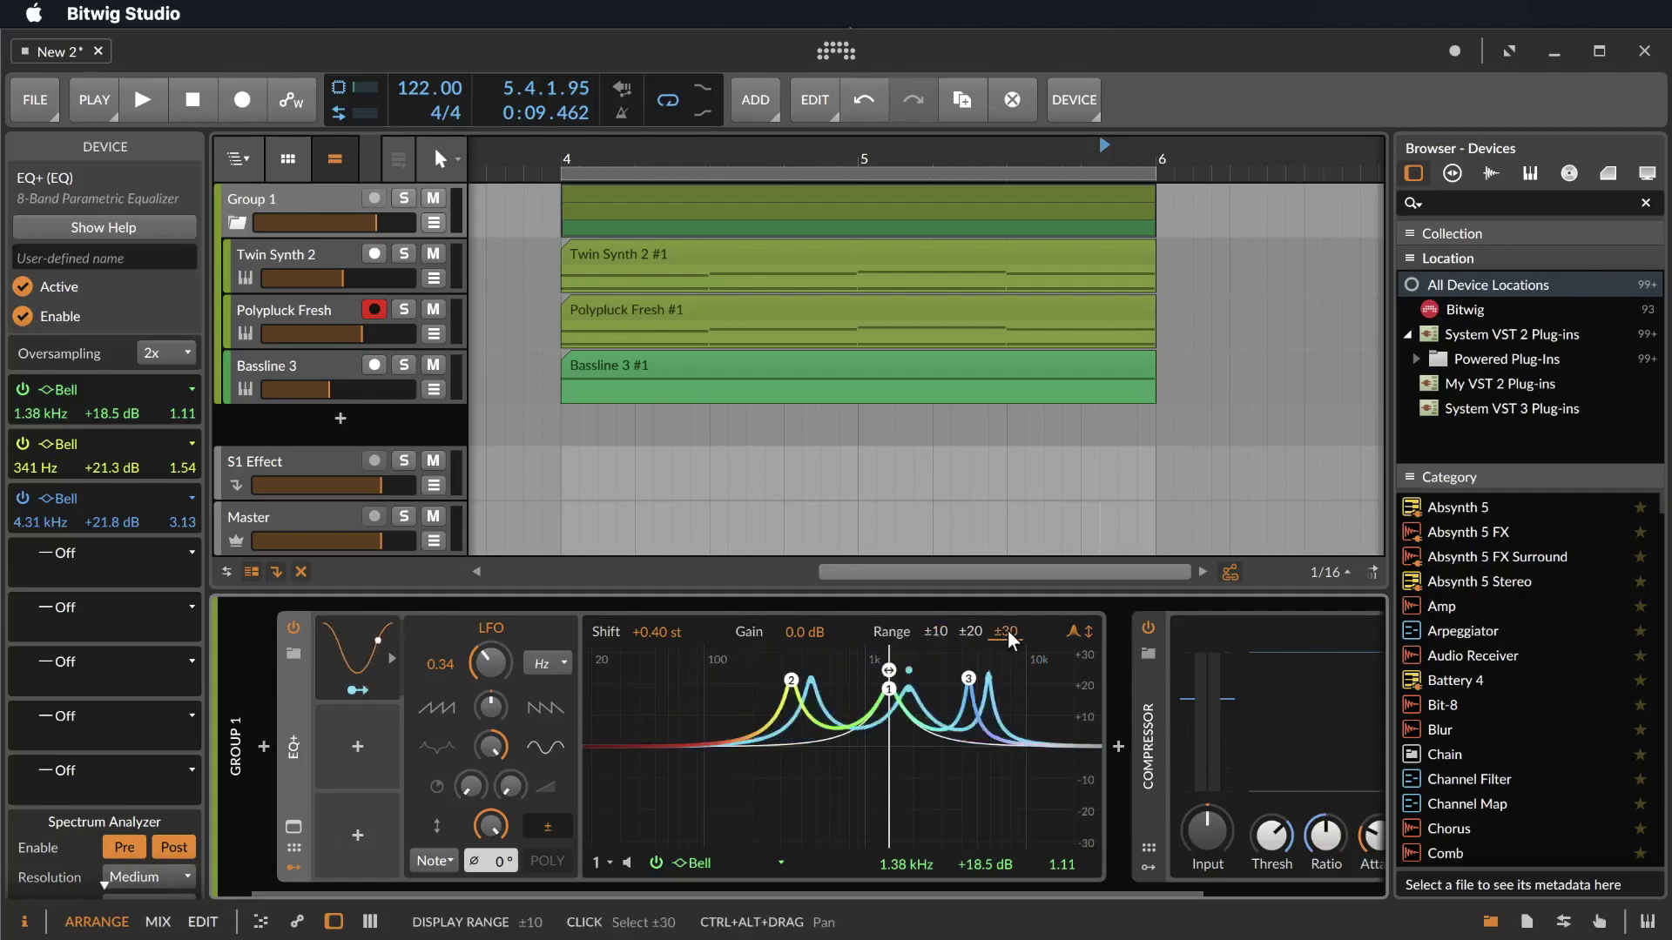
pyautogui.click(936, 633)
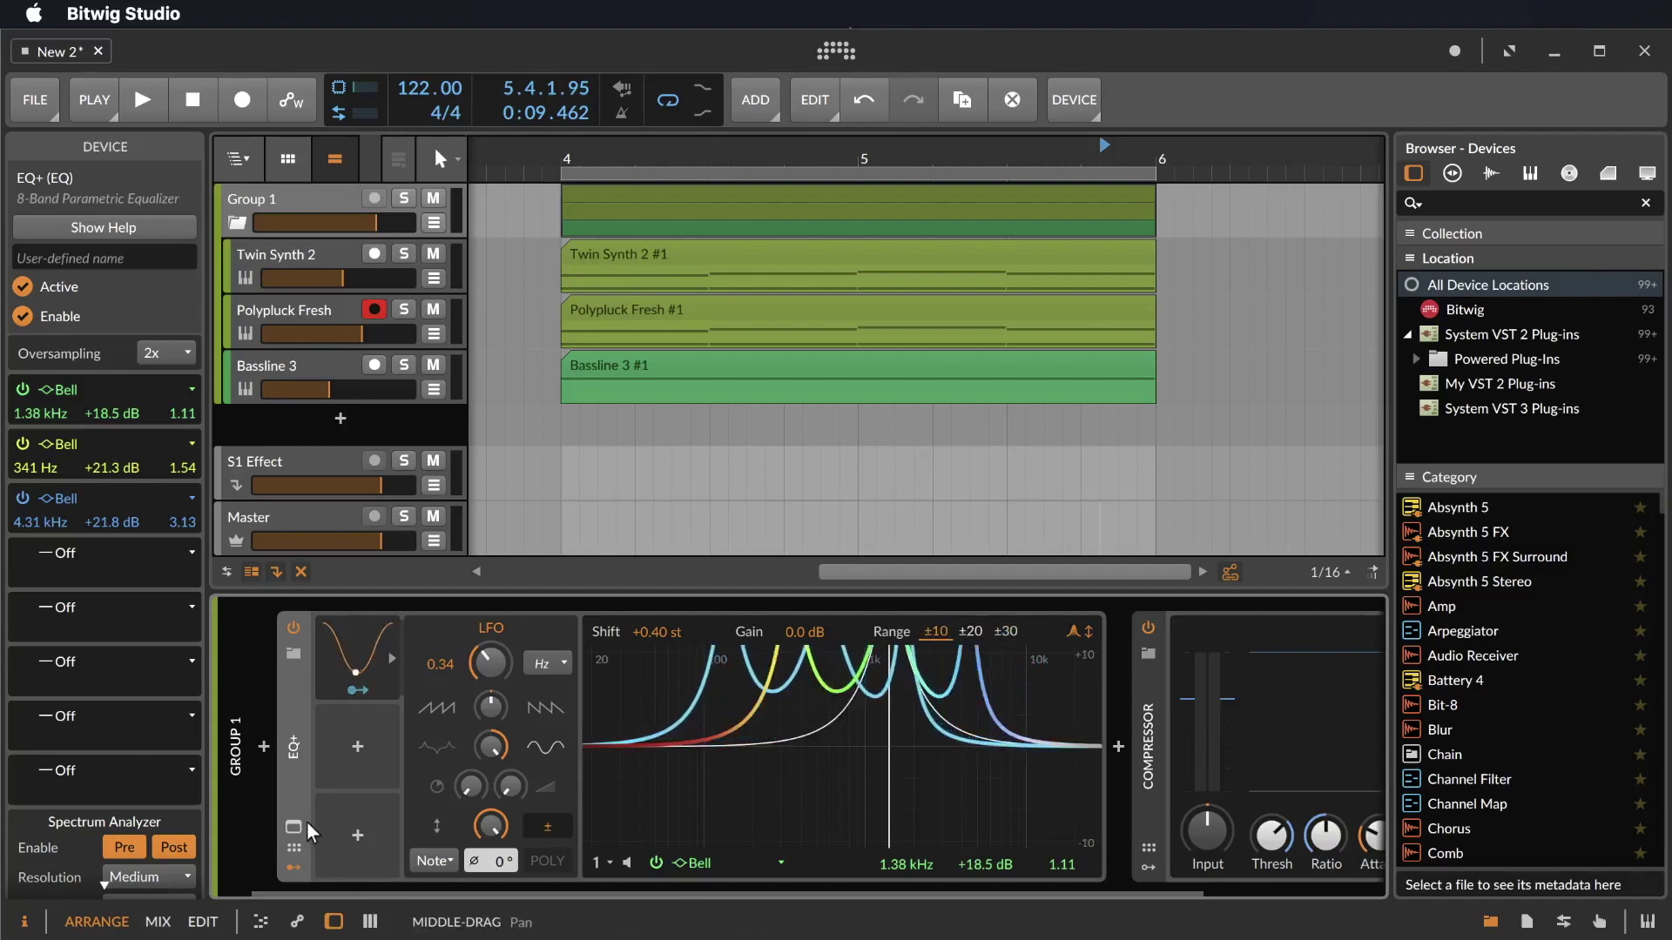
pyautogui.click(295, 827)
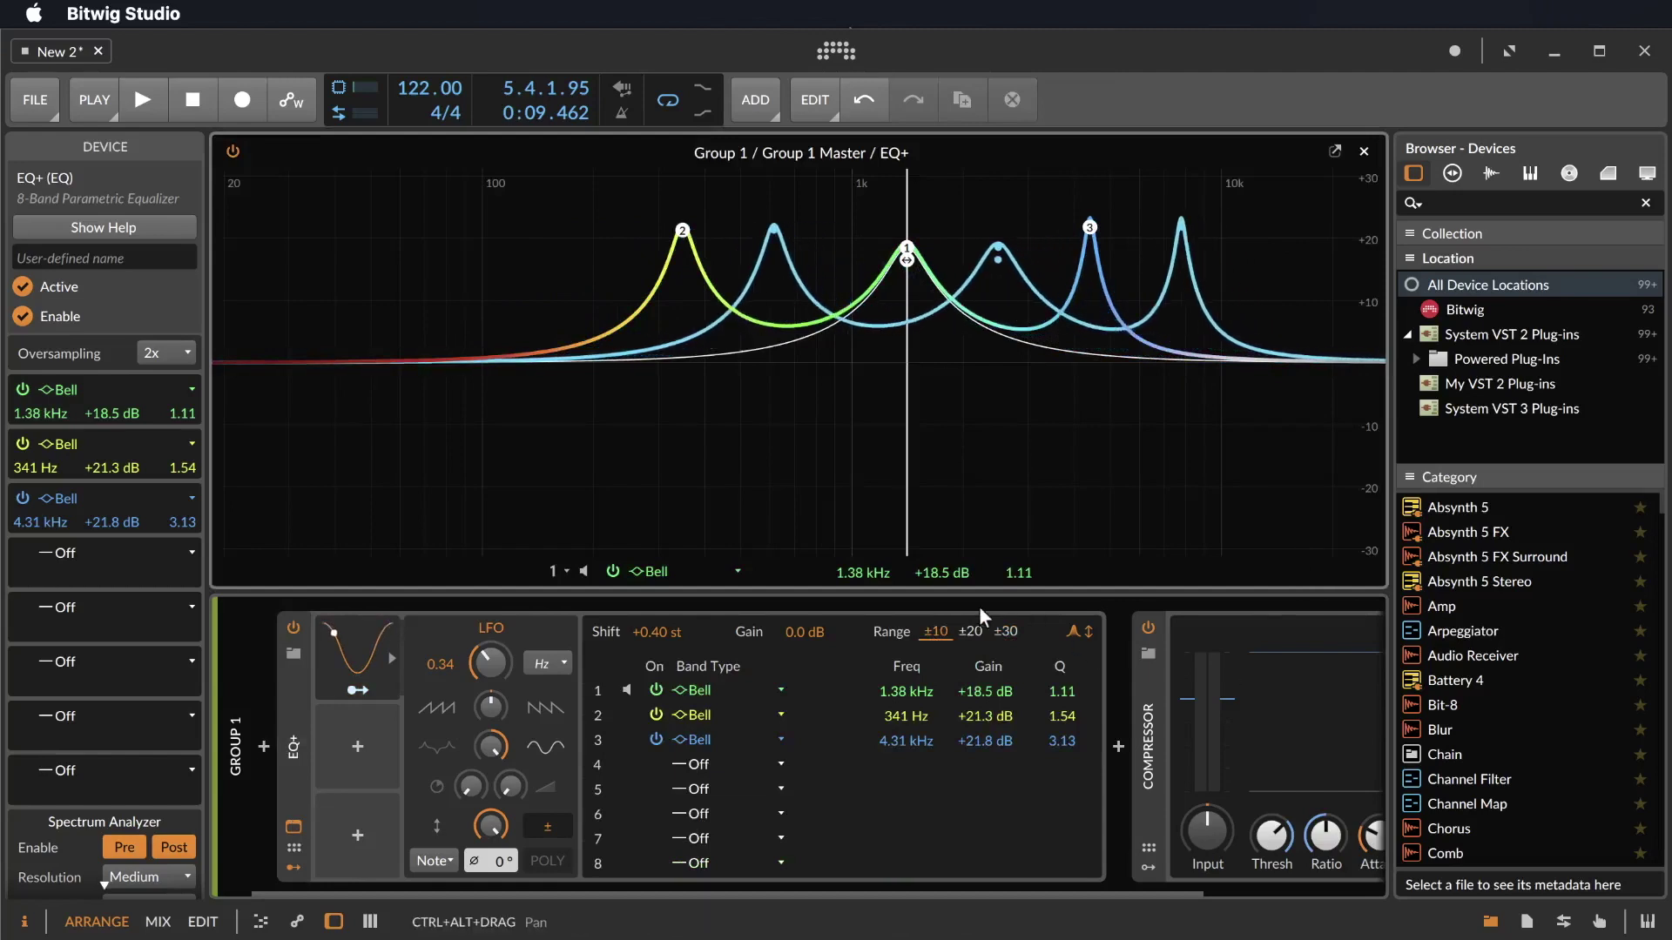
# Disable bell bands 1, 2 and 3 in EQ+.
pyautogui.click(657, 738)
pyautogui.click(657, 690)
pyautogui.click(656, 715)
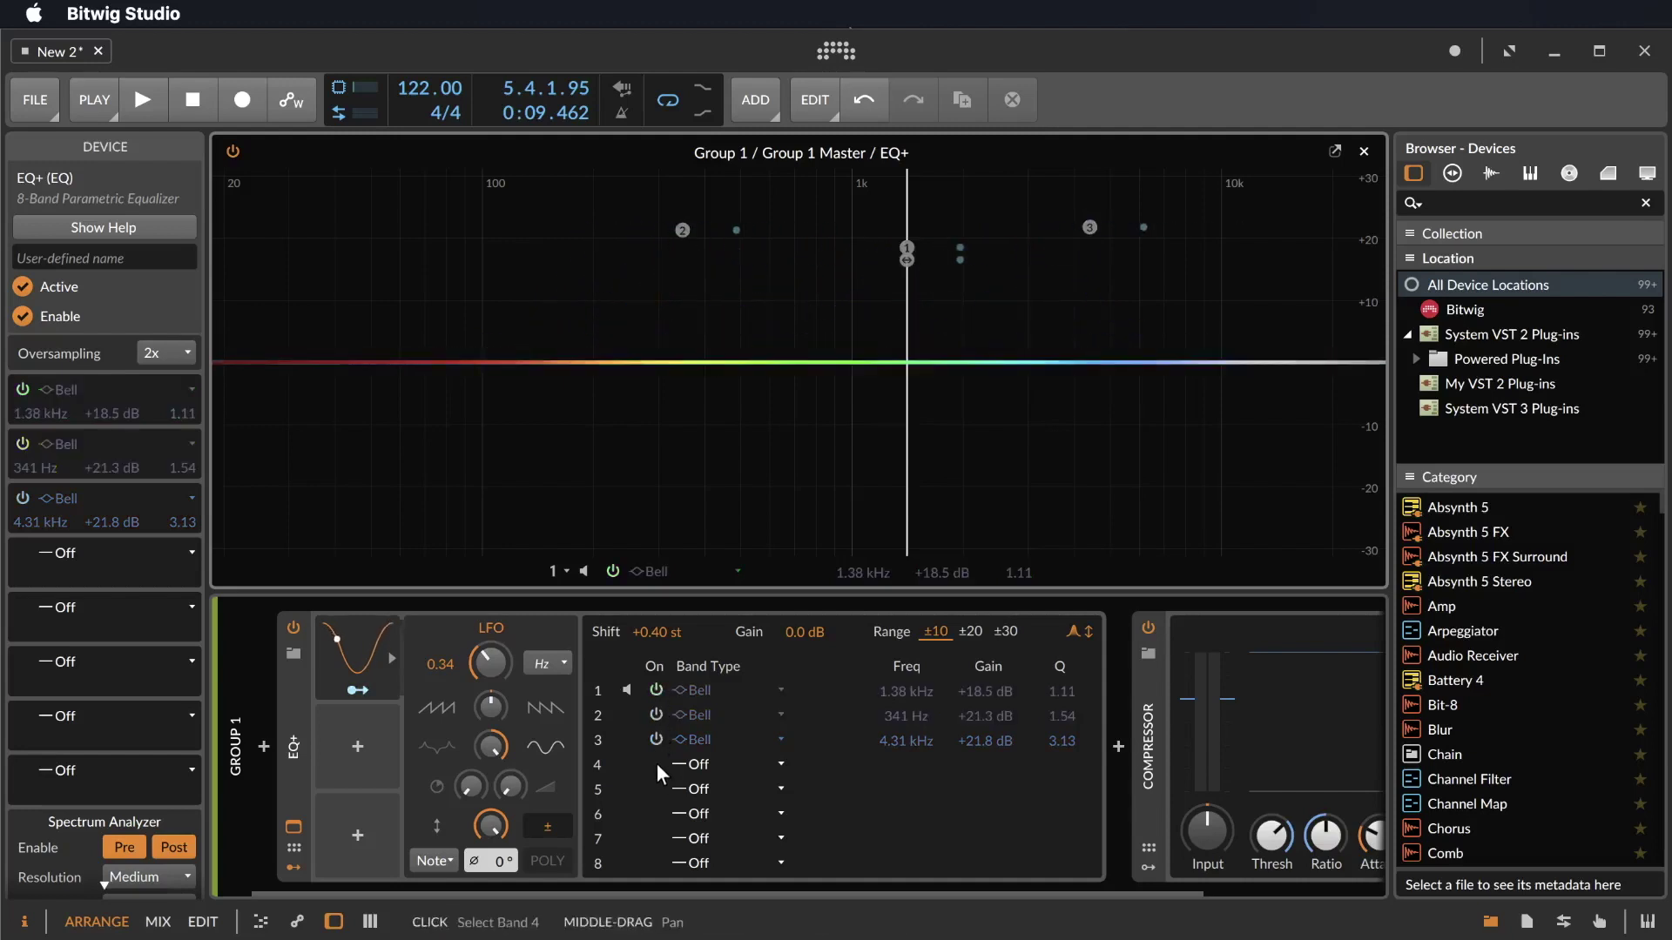
# Set band 4 to the Low-cut 1 filter with a 6dB/oct slope and audition it with playback.
pyautogui.click(657, 765)
pyautogui.click(699, 765)
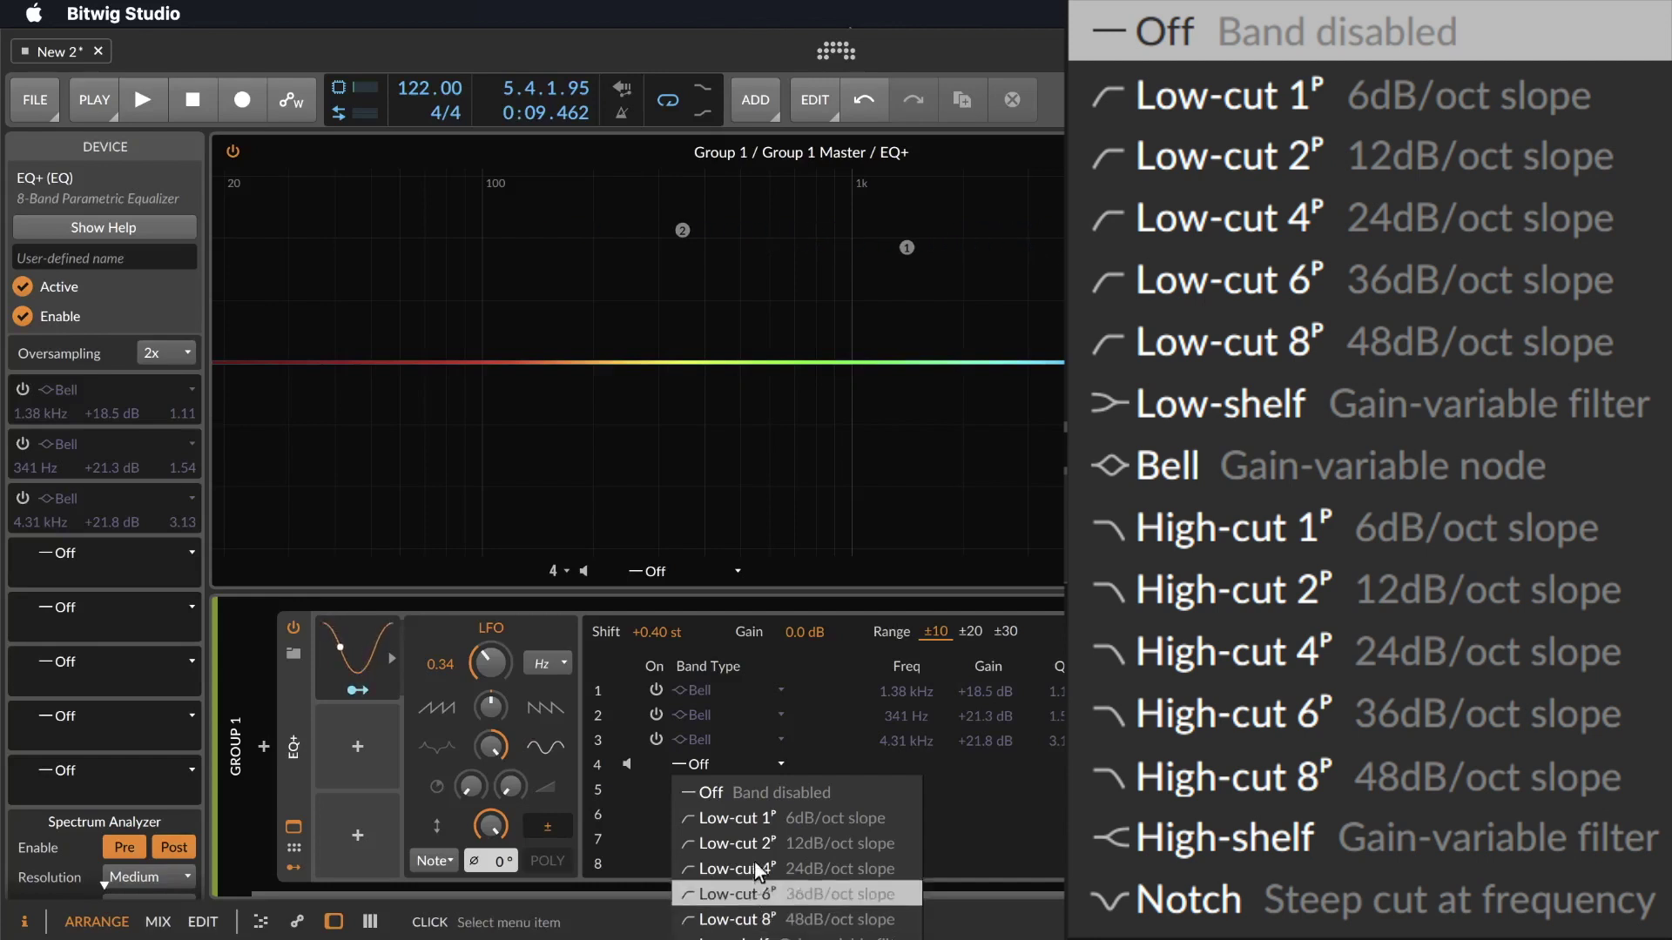
pyautogui.click(757, 827)
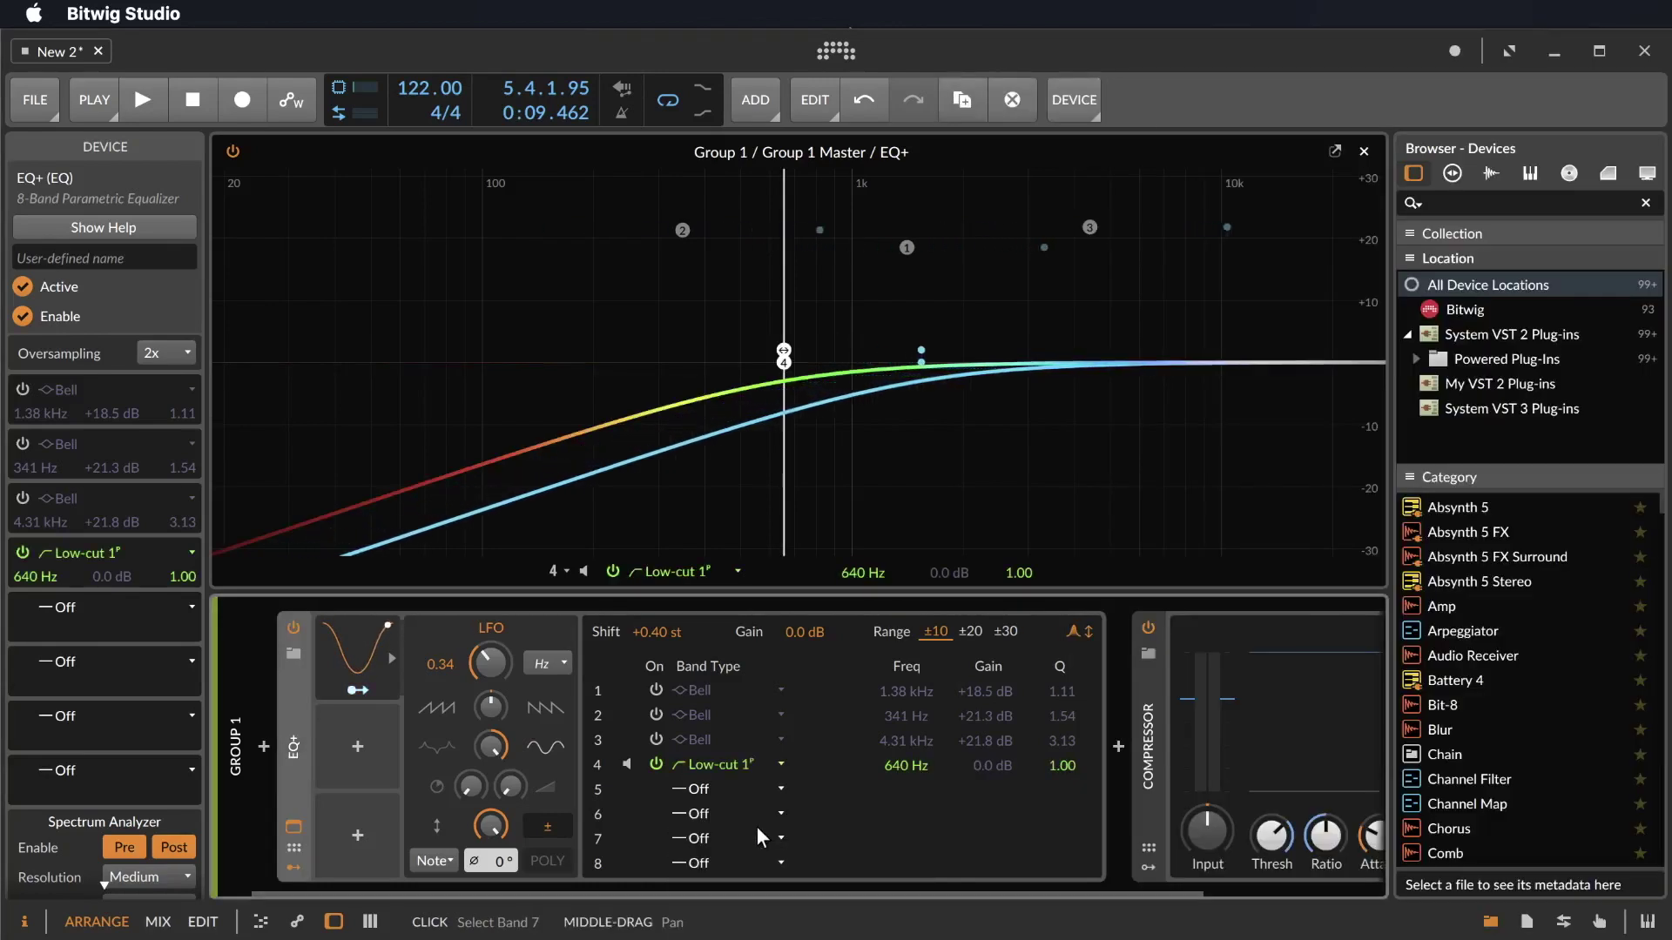
pyautogui.press('space')
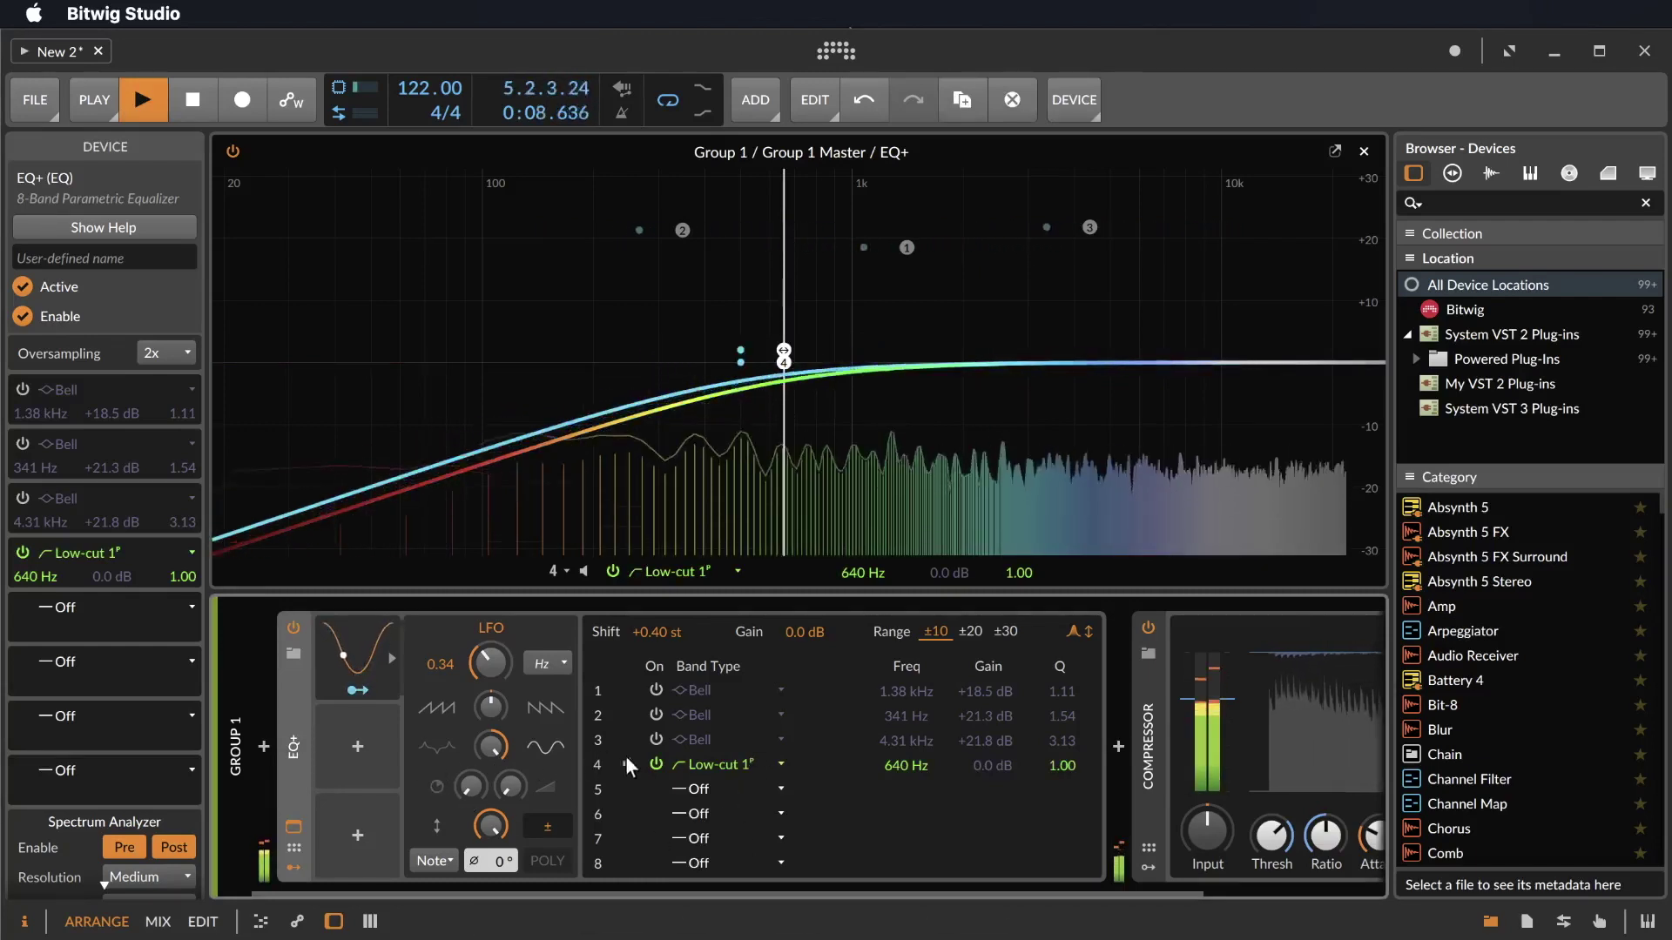
pyautogui.press('space')
# Change band 4 to the Low-cut 8 filter with a 48dB/oct slope and audition it with playback.
pyautogui.click(717, 765)
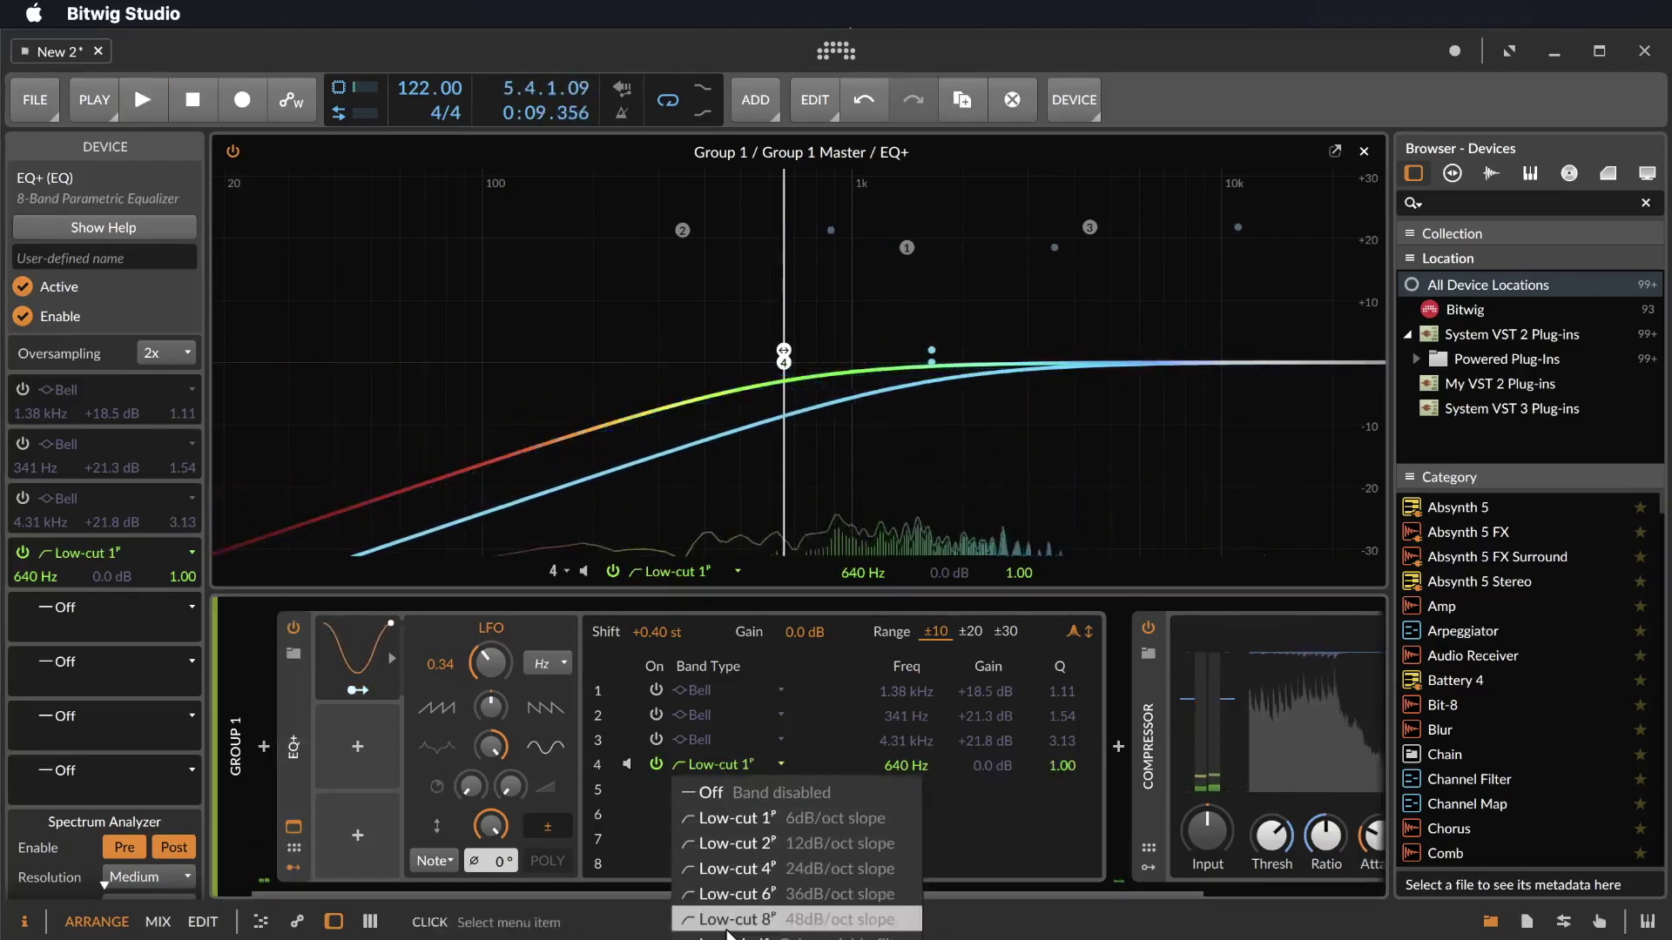
pyautogui.click(728, 920)
pyautogui.press('space')
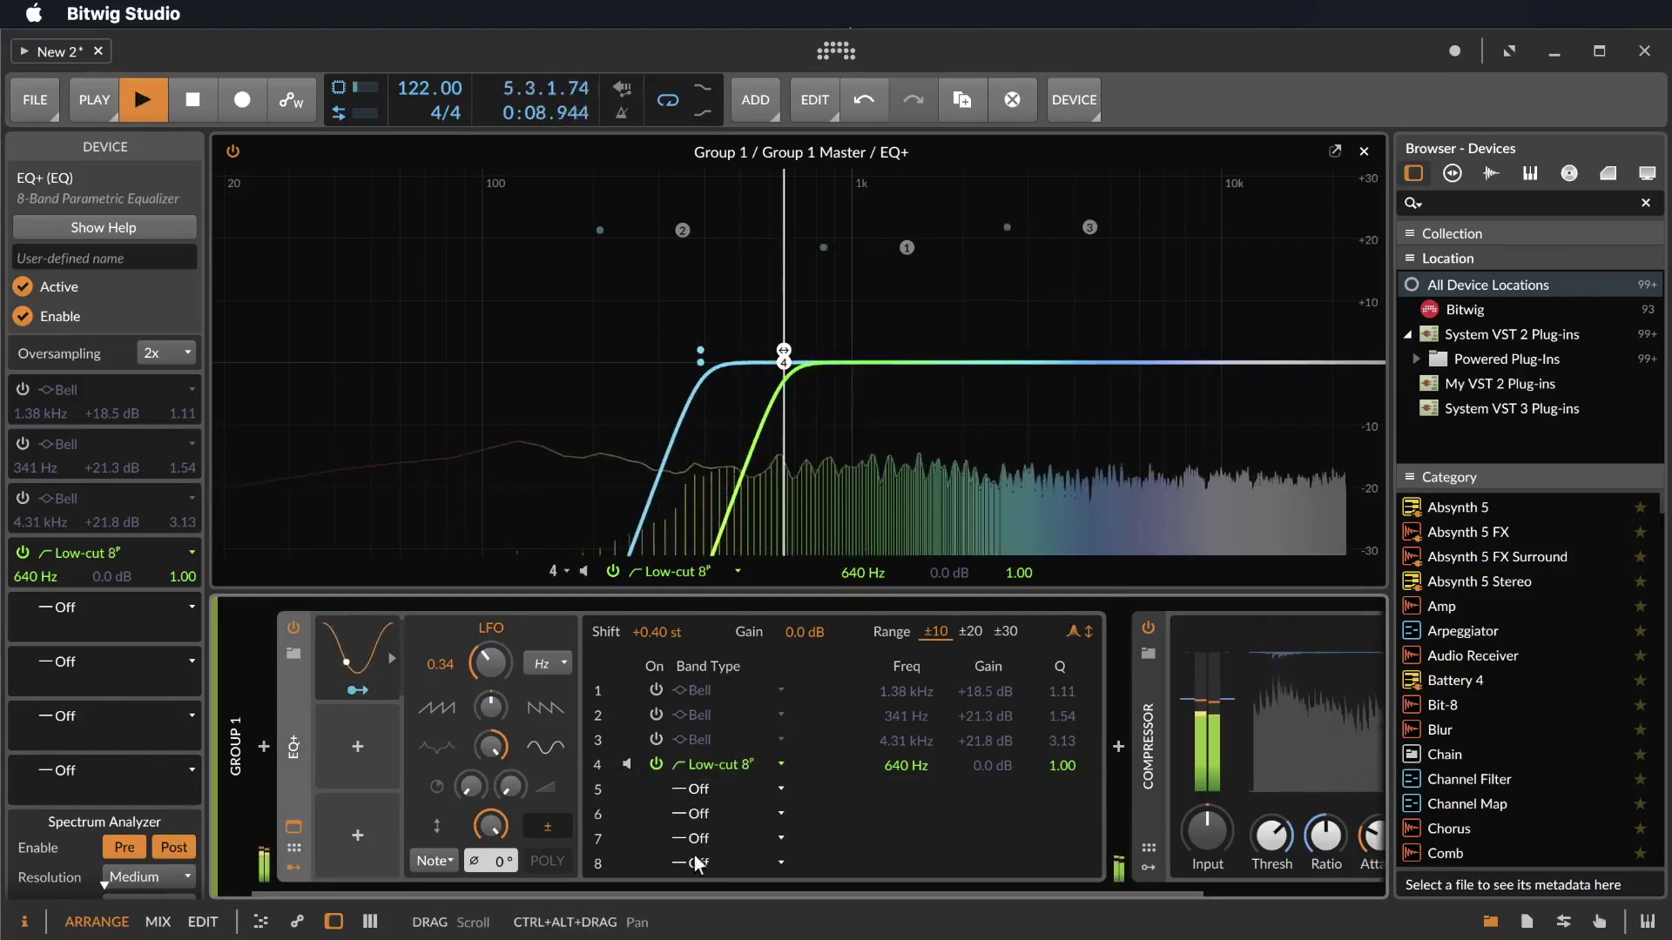
pyautogui.press('space')
# Change band 4 to the High-cut 1 filter with a 6dB/oct slope and audition it with playback.
pyautogui.click(703, 764)
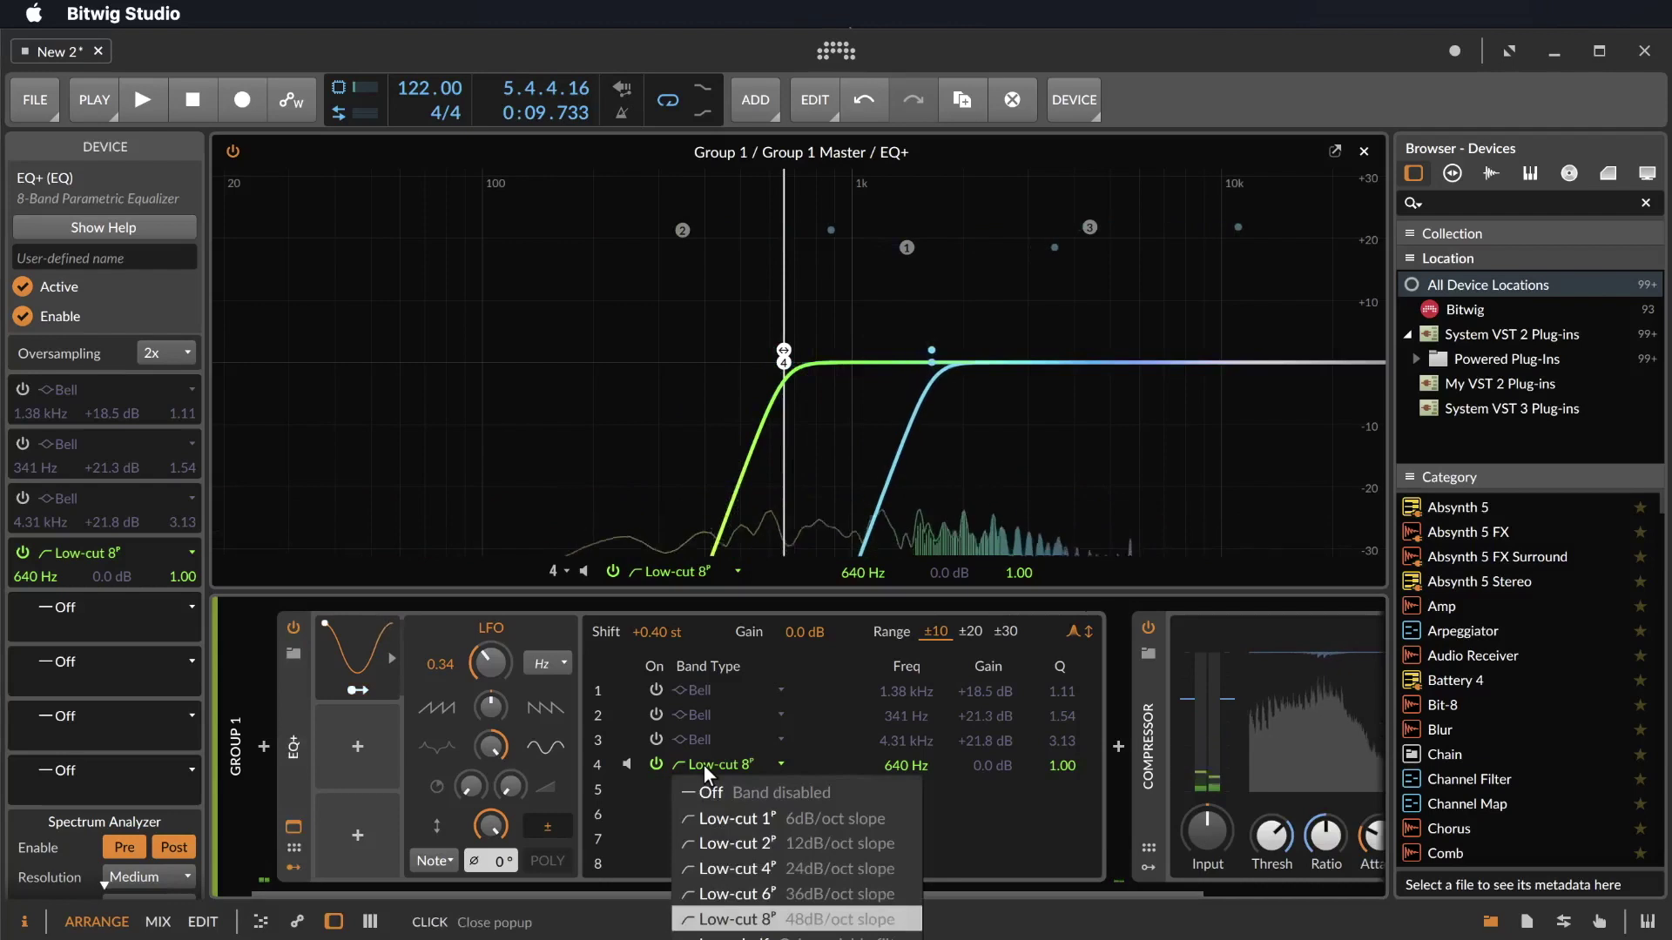
pyautogui.click(731, 937)
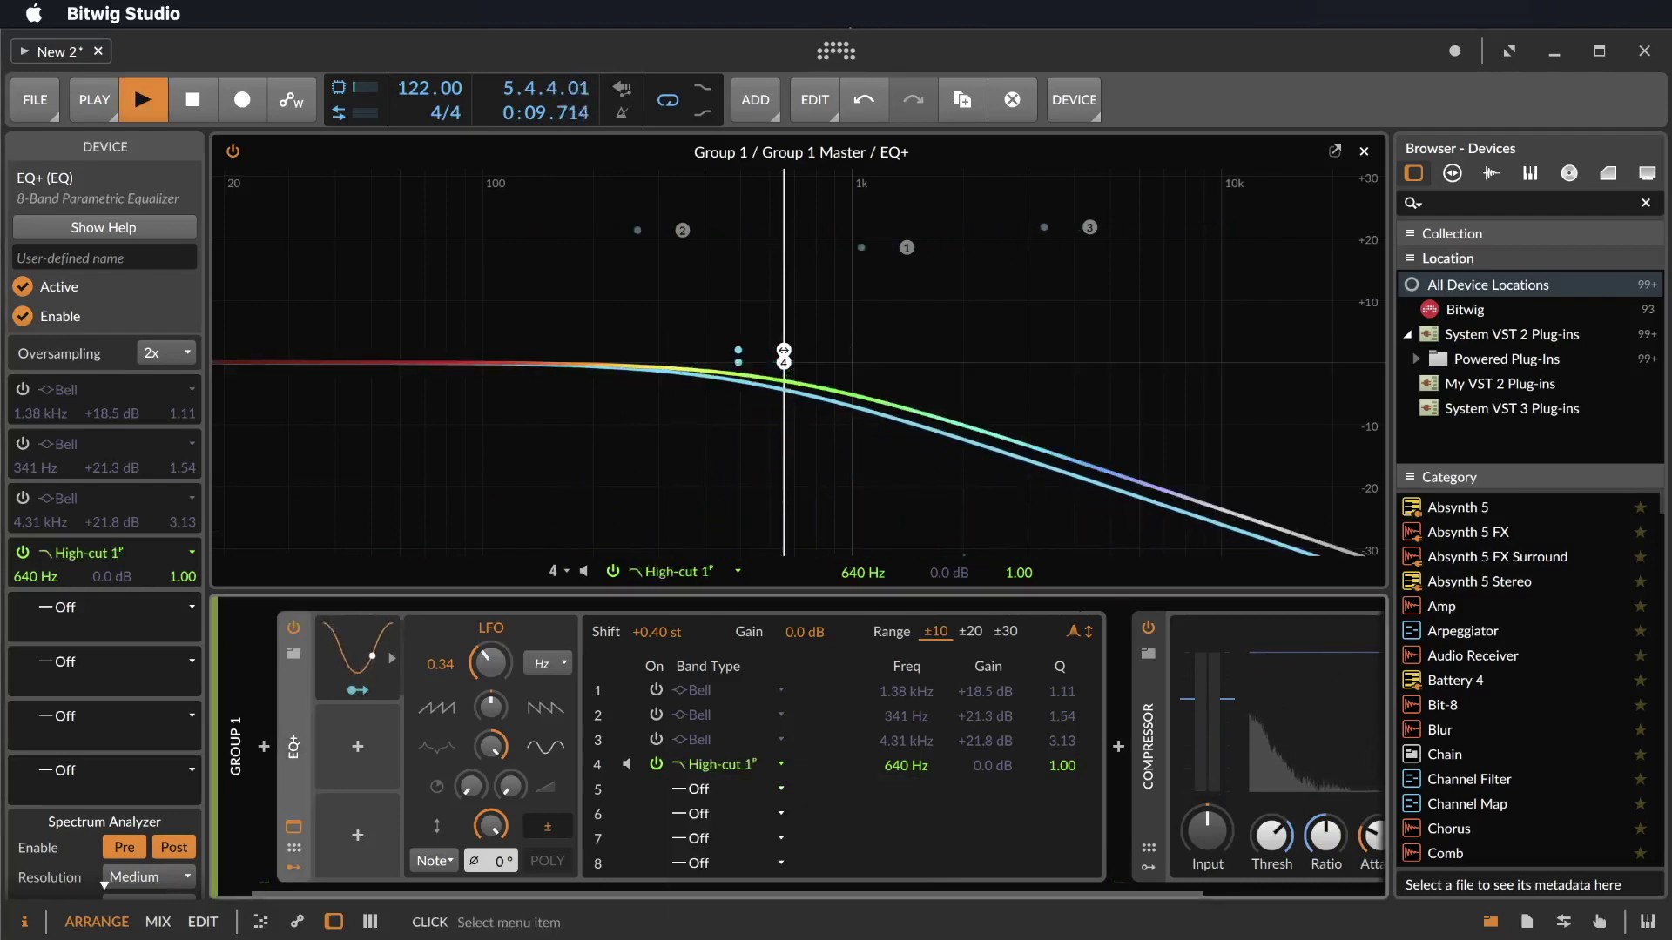
pyautogui.press('space')
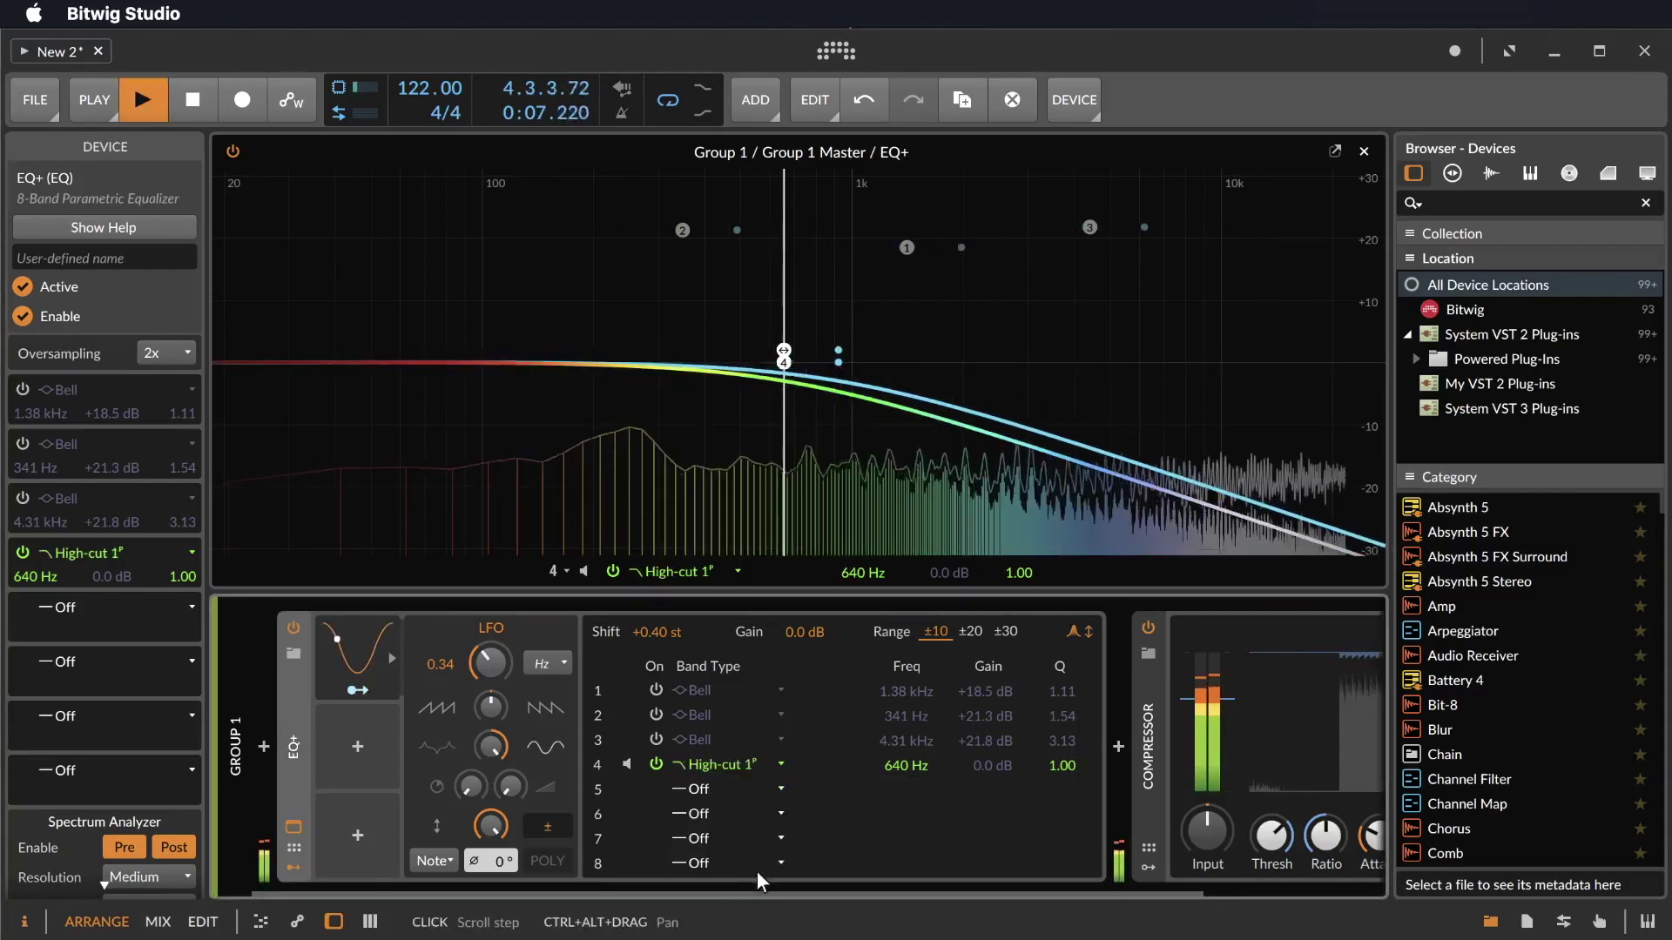
pyautogui.press('space')
# Change band 4 to the High-cut 4 filter and raise its Q to 30.34 while auditioning it.
pyautogui.click(746, 764)
pyautogui.click(731, 932)
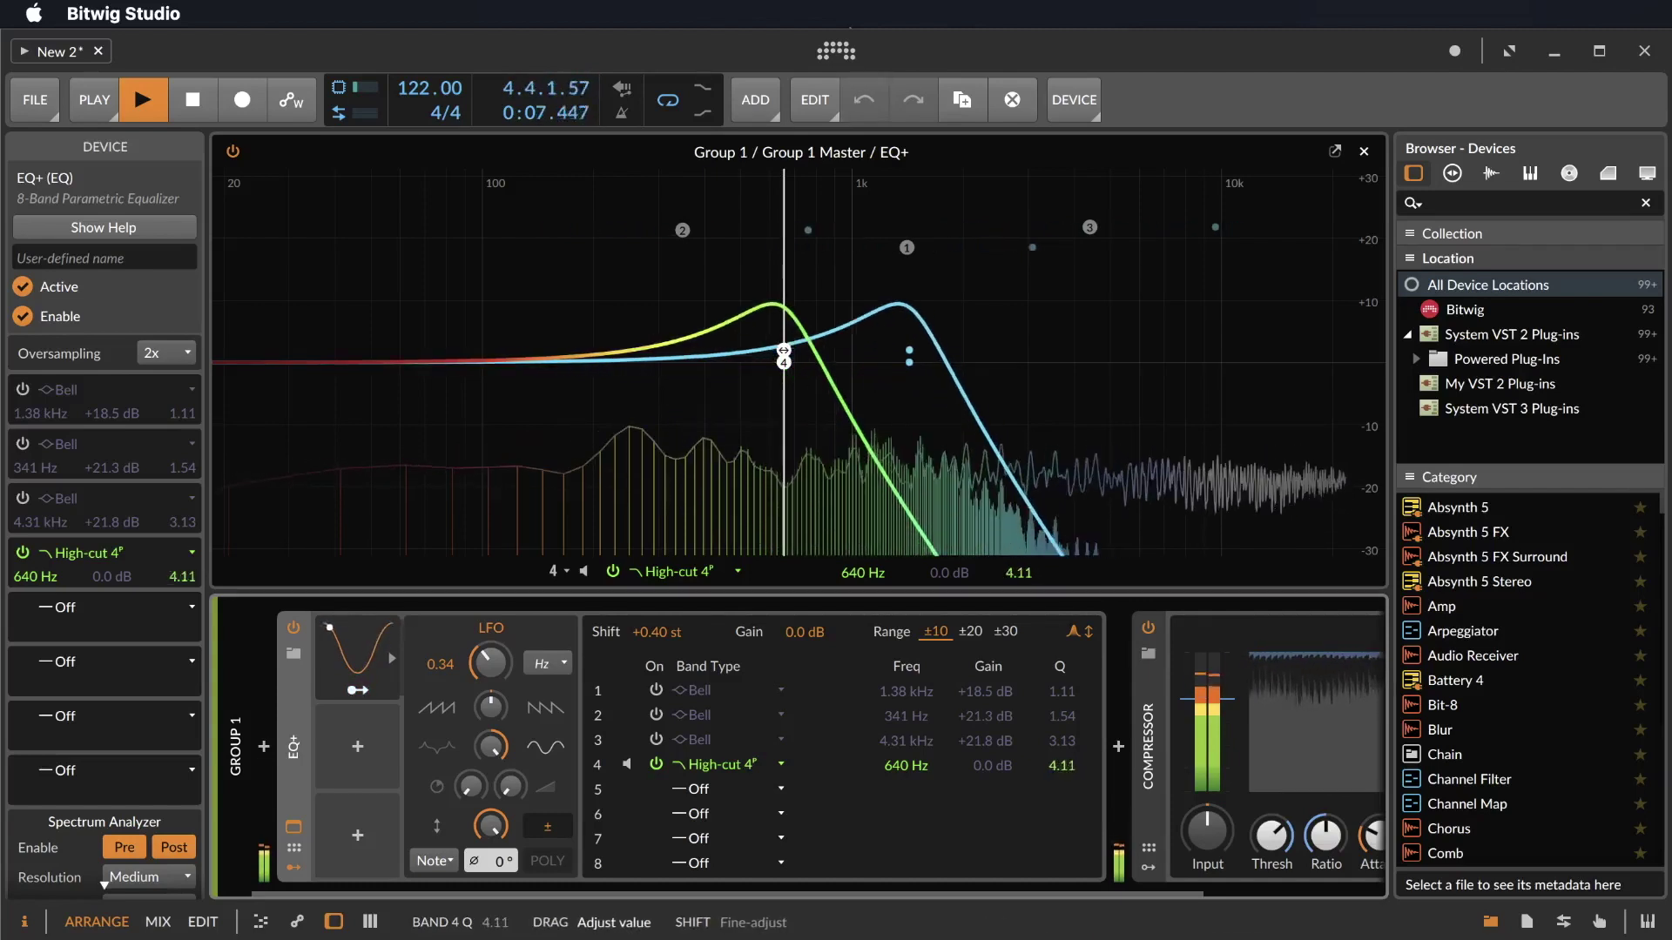
pyautogui.moveTo(1069, 770); pyautogui.dragTo(1070, 679)
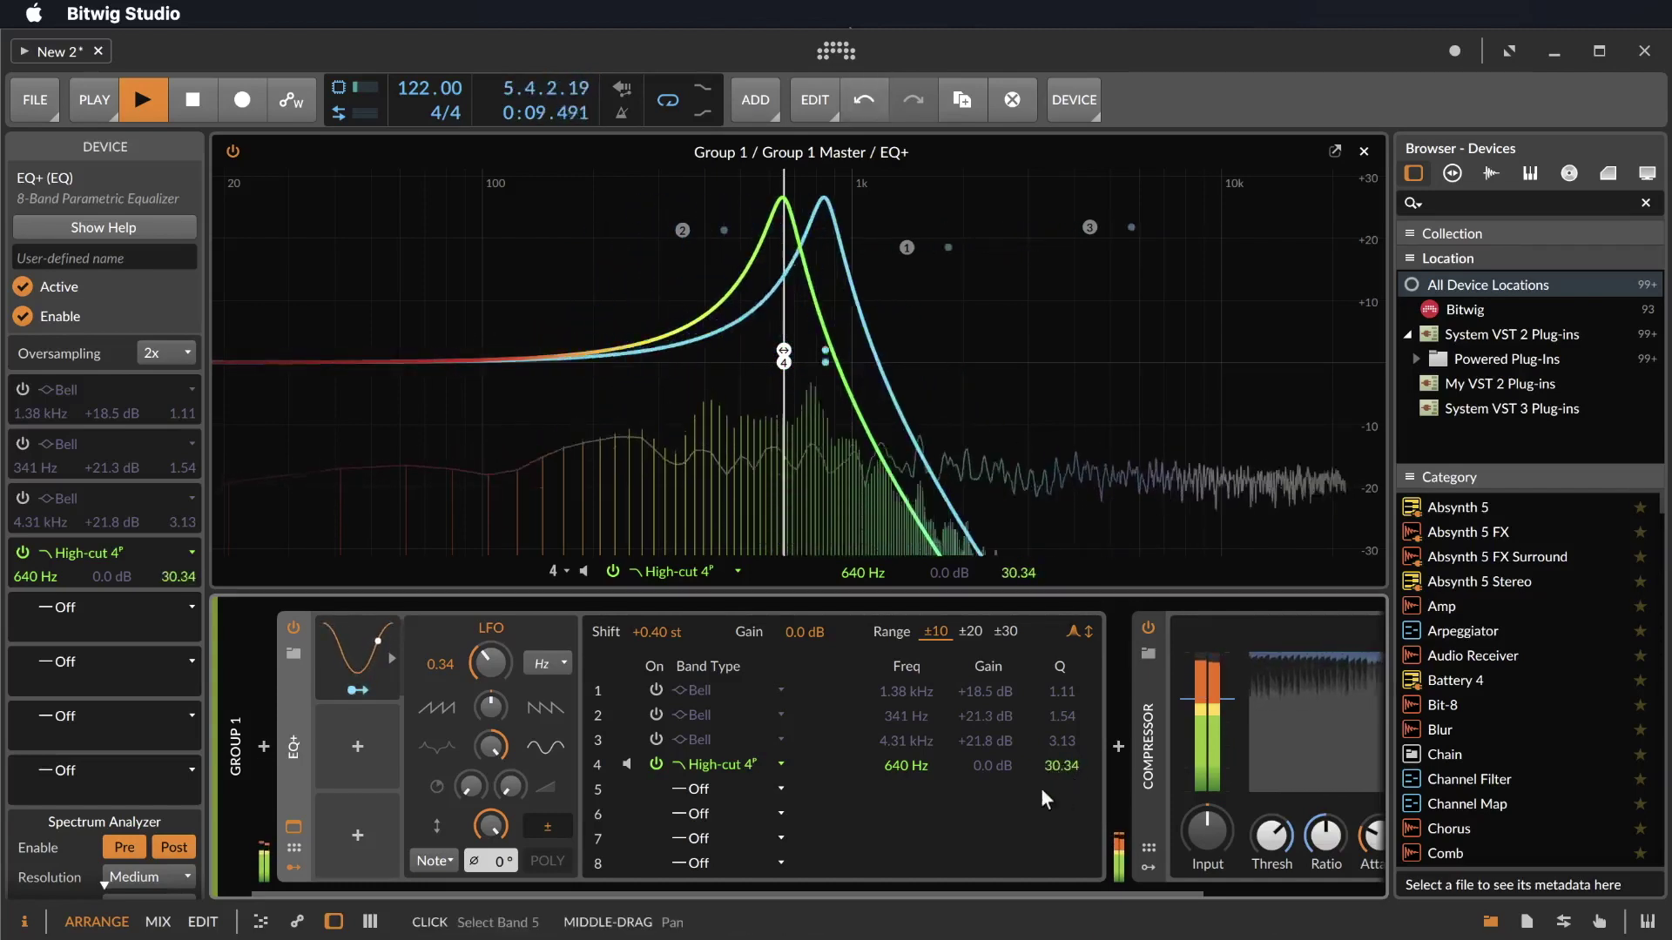
pyautogui.press('space')
# Change band 4 to the High-cut 8 filter with a 48dB/oct slope.
pyautogui.click(745, 769)
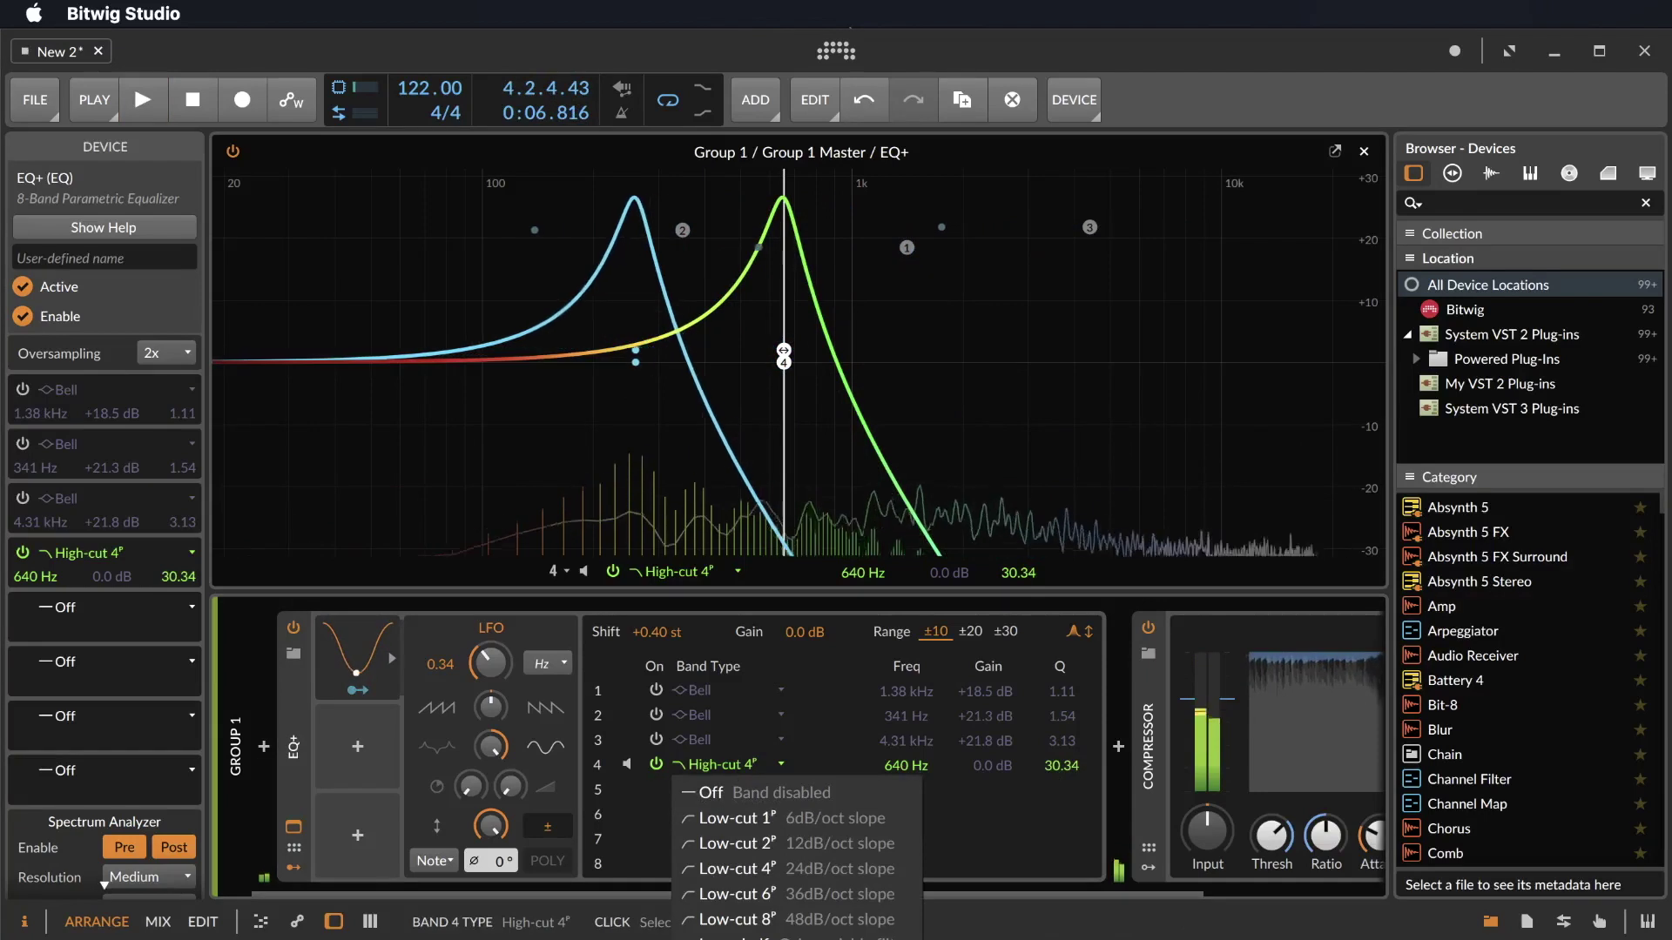
pyautogui.press('Down')
pyautogui.press('Down')
pyautogui.press('Return')
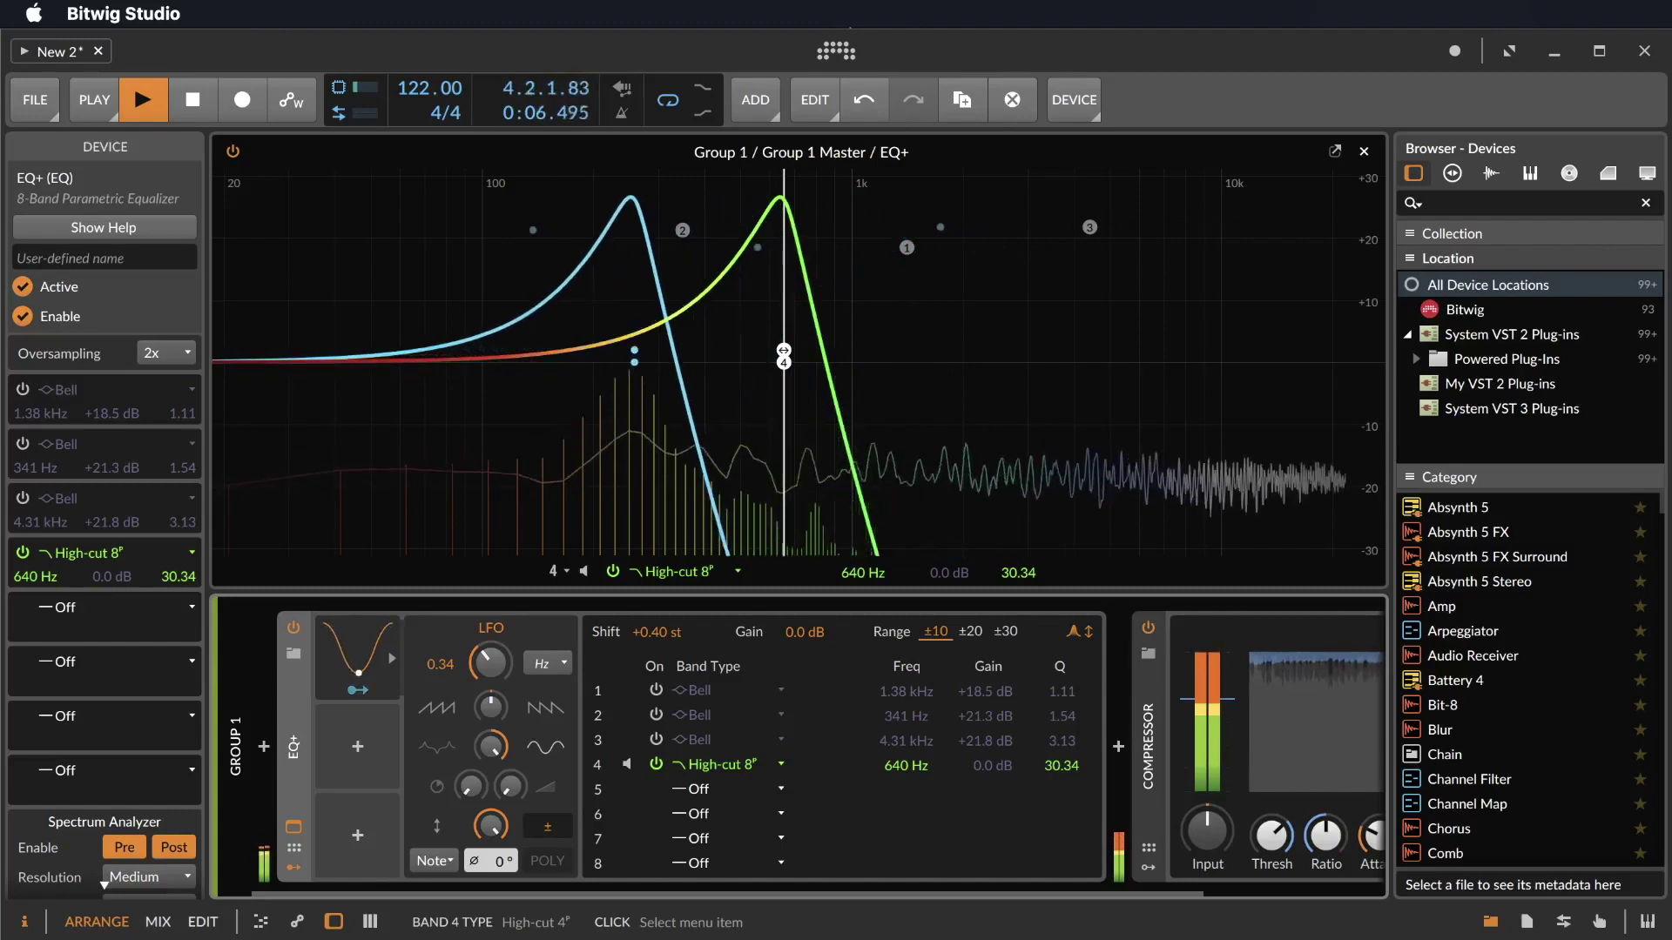
# Change band 4 to the Notch filter and lower its Q to widen the cut.
pyautogui.click(709, 764)
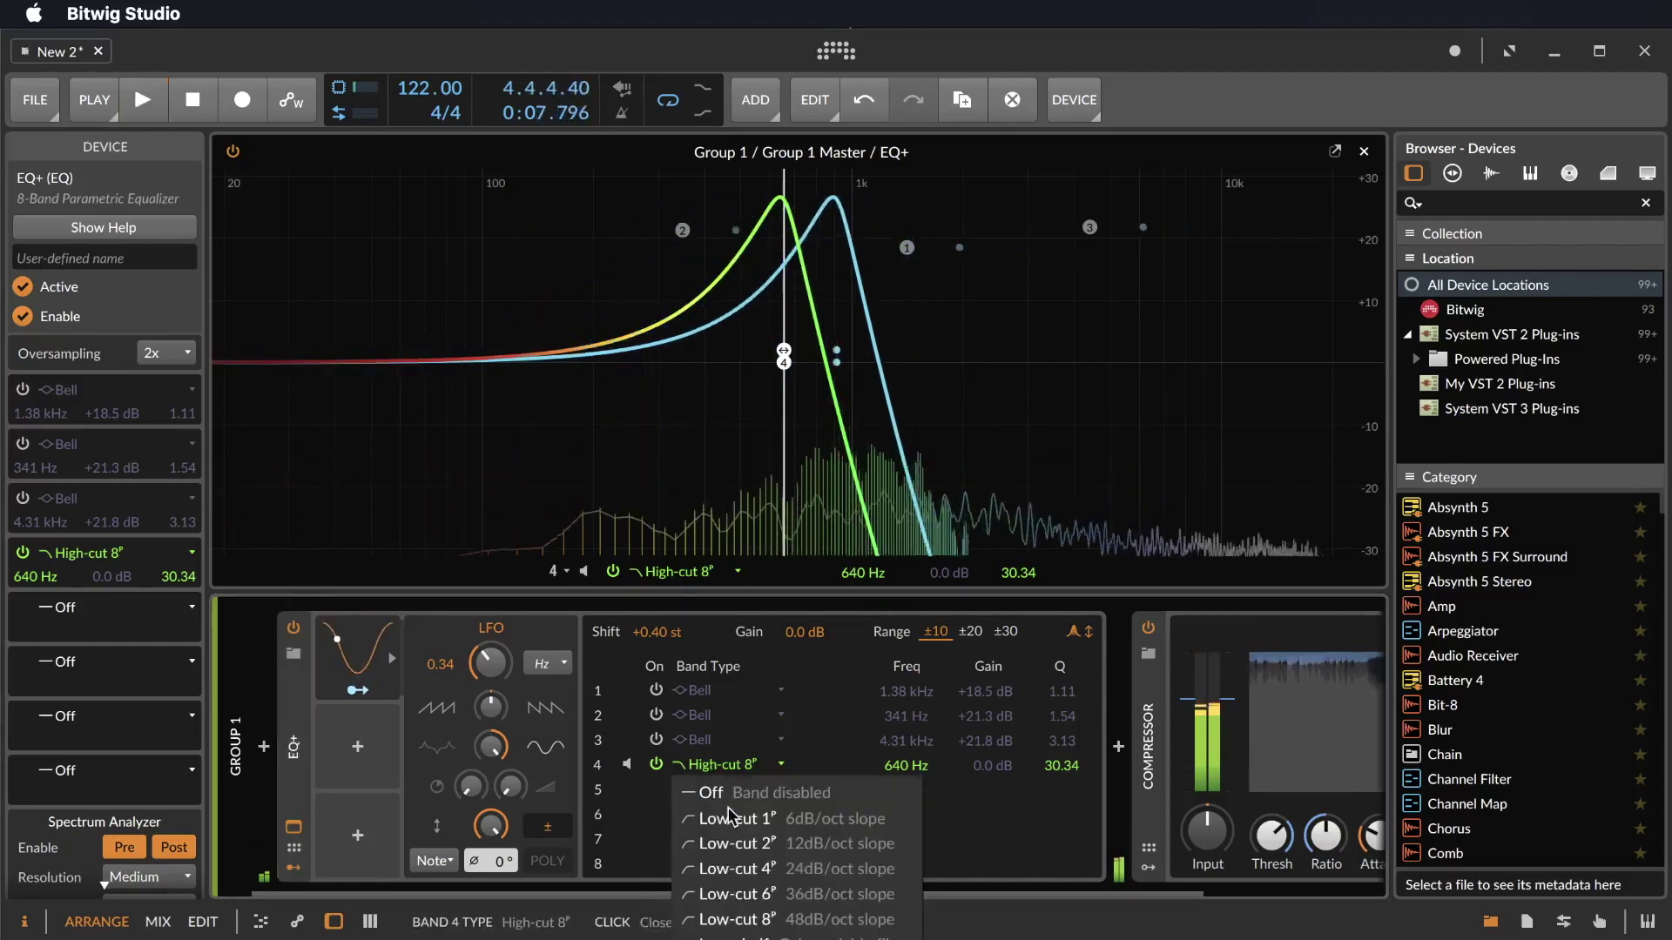
pyautogui.click(722, 932)
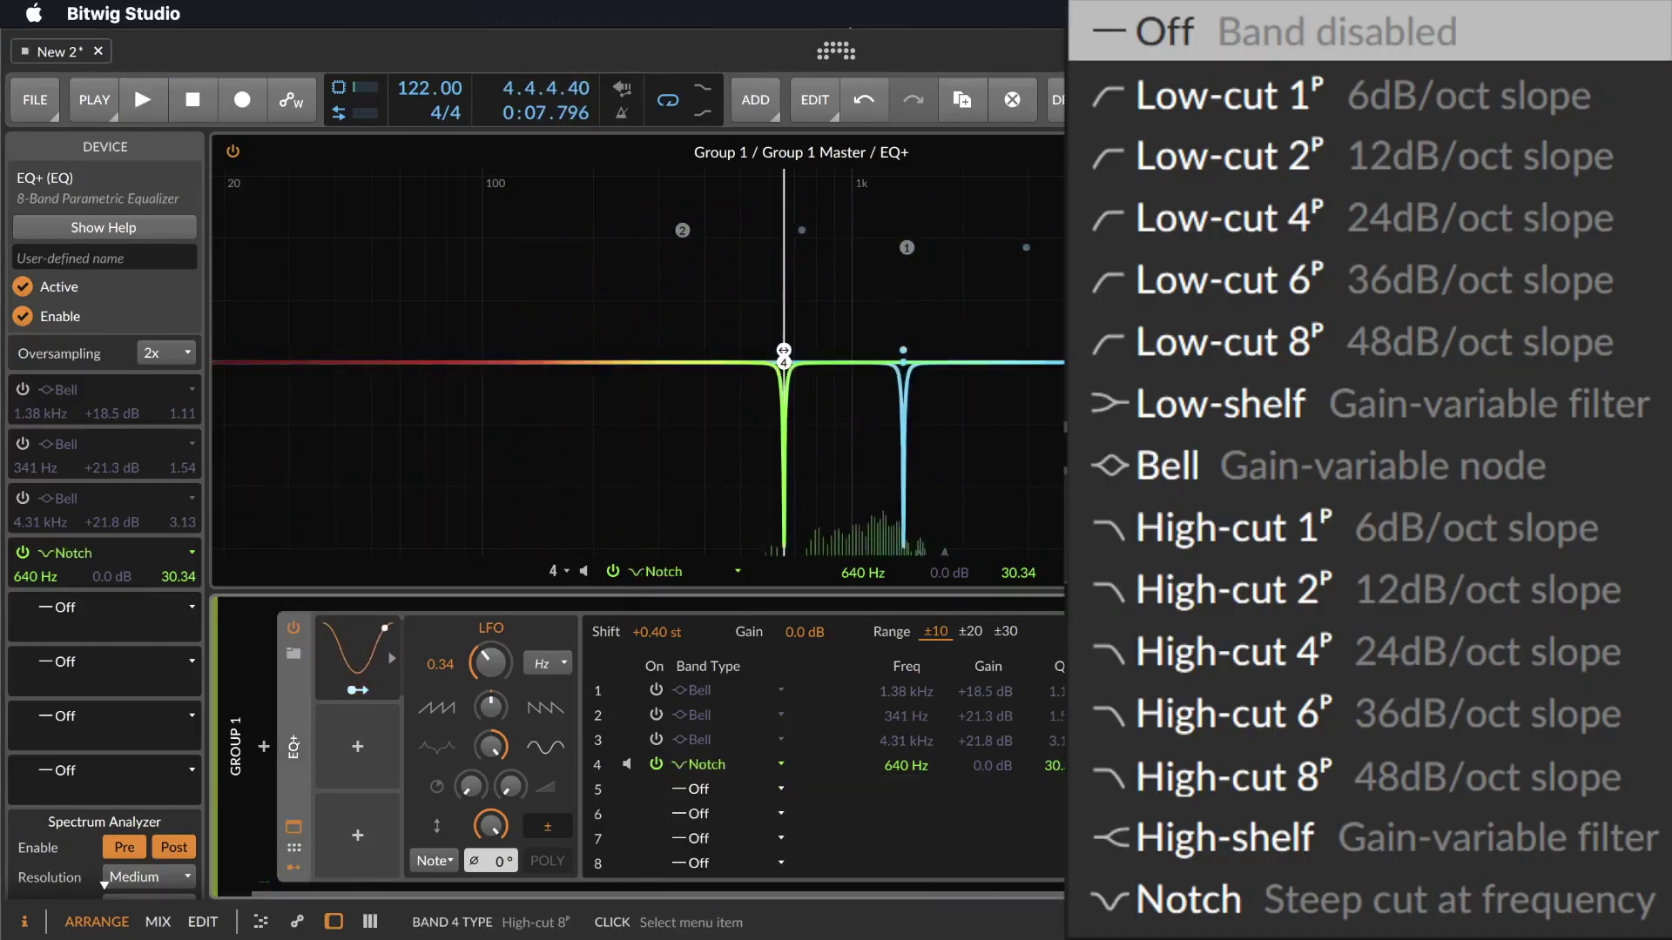
pyautogui.moveTo(1060, 775); pyautogui.dragTo(1060, 854)
pyautogui.scroll(5, 784, 351)
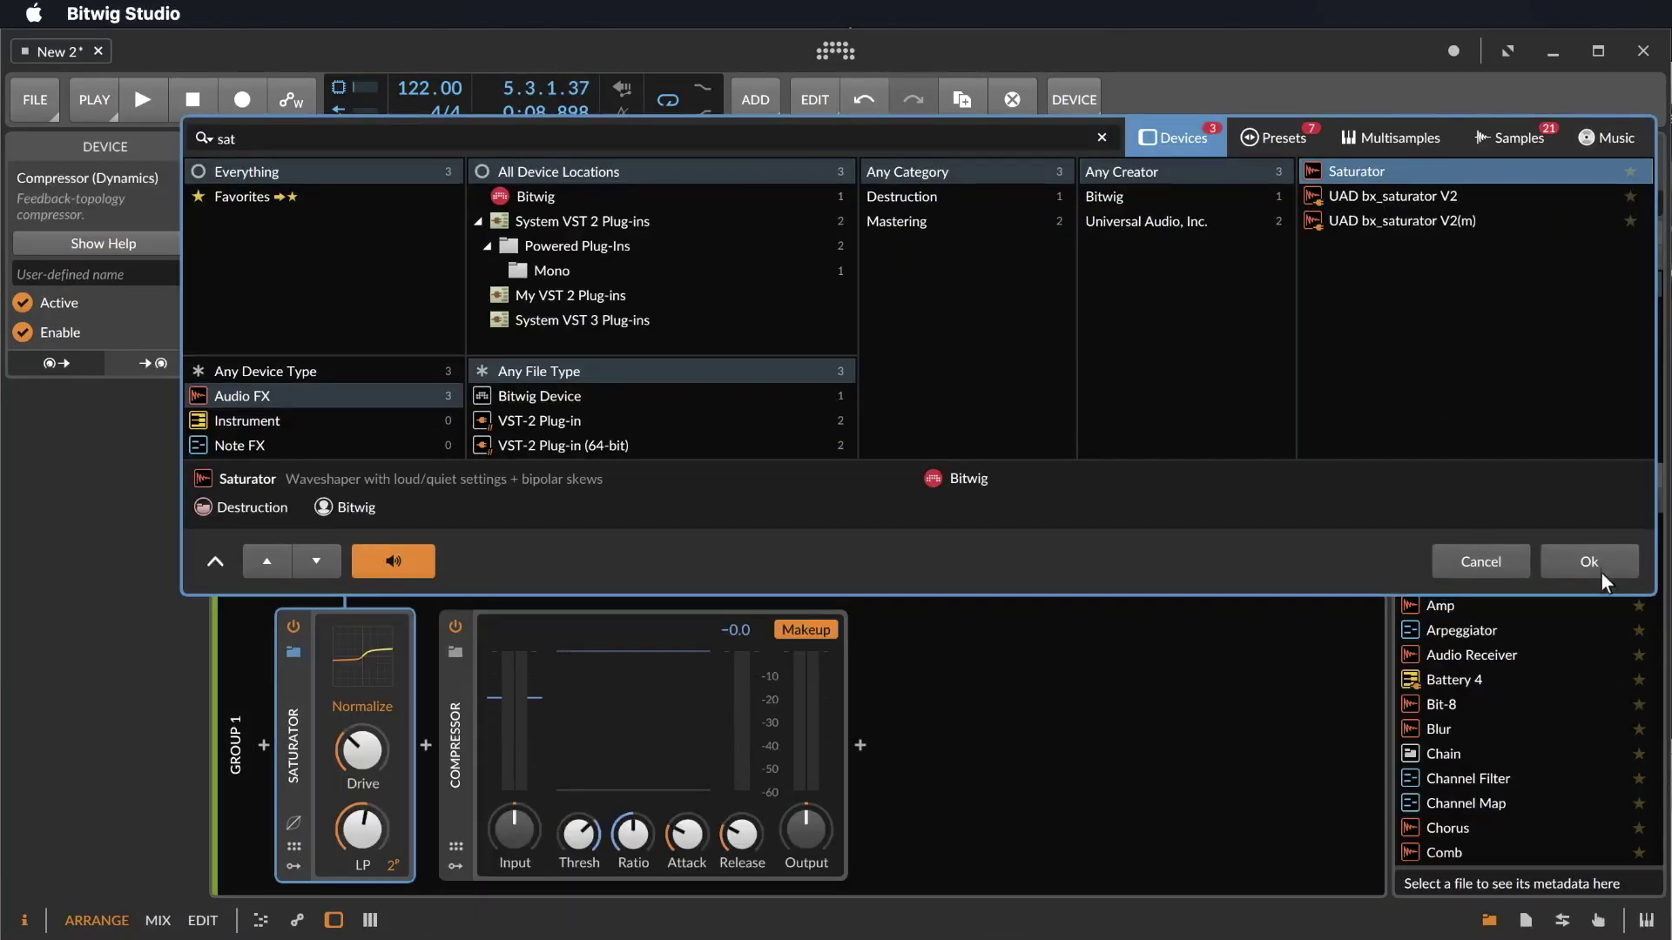
# Insert the Bitwig Saturator before the Compressor on Group 1 and audition it with playback.
pyautogui.click(1600, 562)
pyautogui.press('space')
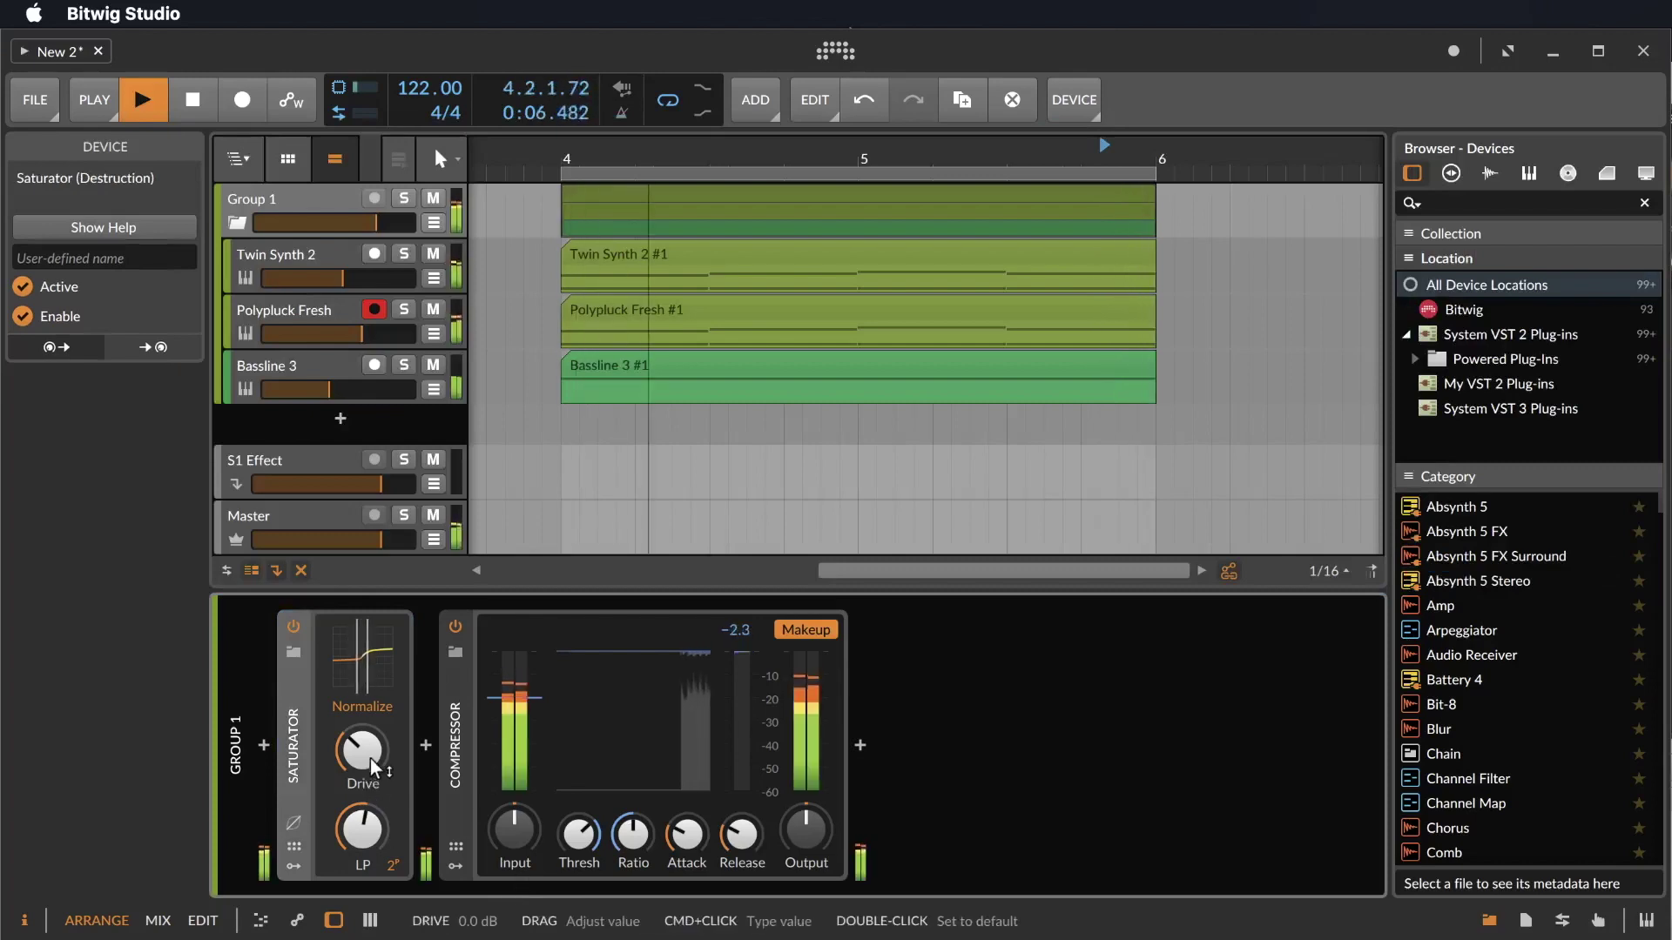
pyautogui.press('space')
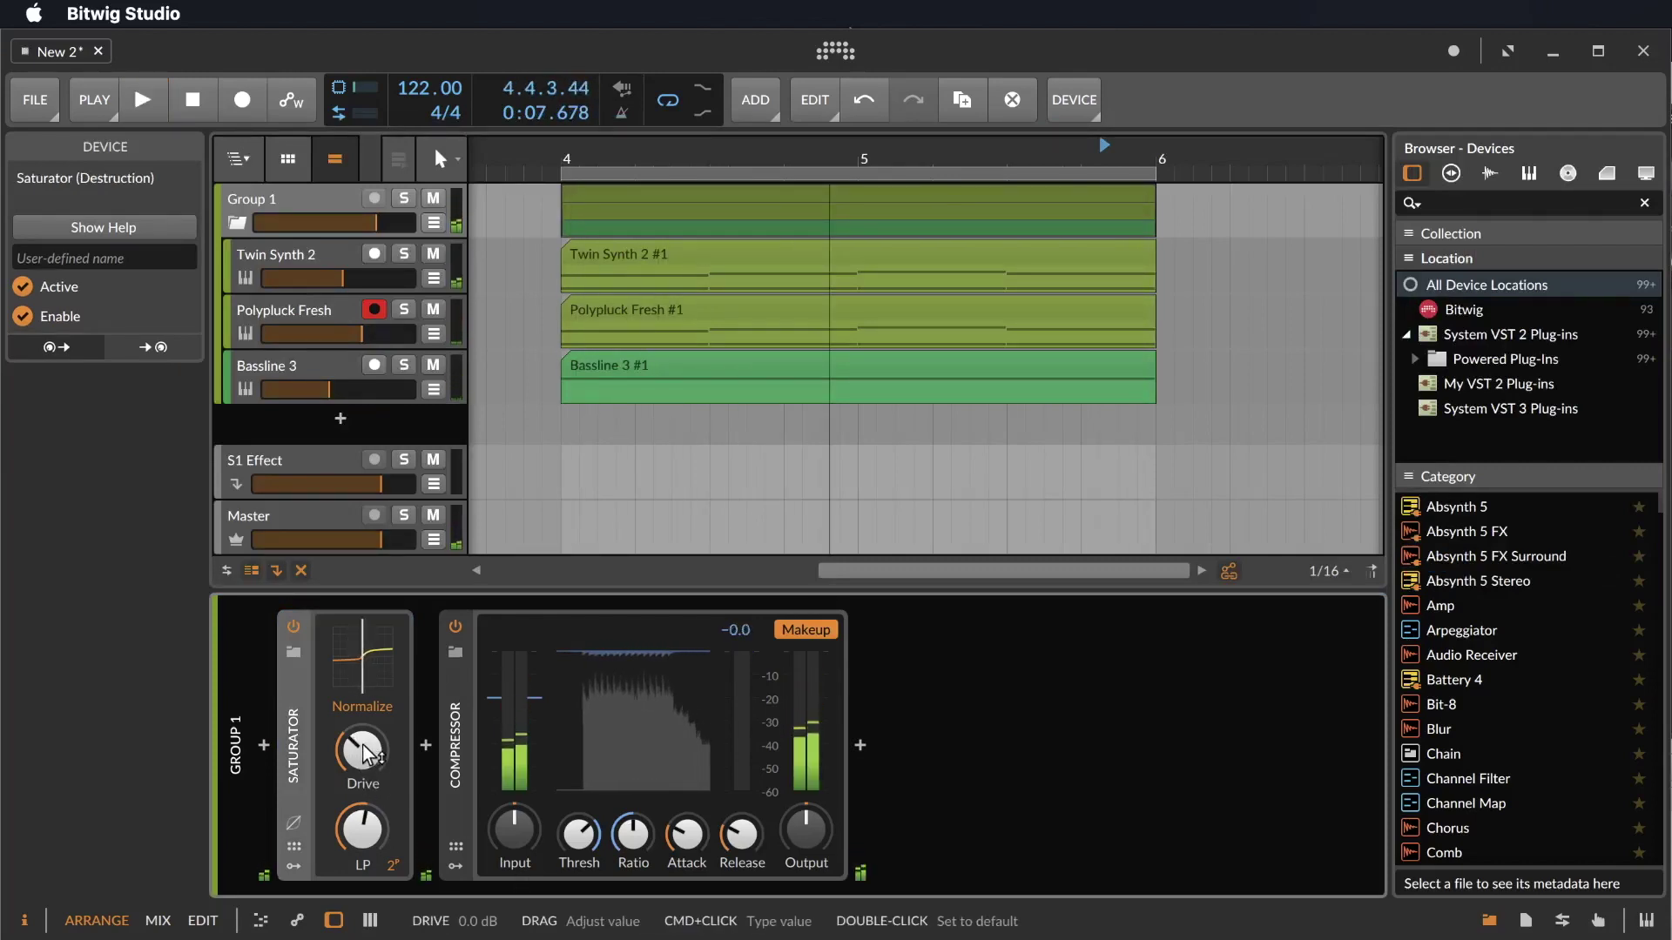
# Raise the Saturator's Drive and bring its low-pass cutoff to 16.9 kHz while the loop plays.
pyautogui.press('space')
pyautogui.moveTo(362, 749)
pyautogui.mouseDown()
pyautogui.moveTo(363, 688)
pyautogui.moveTo(362, 751)
pyautogui.mouseUp()
pyautogui.click(357, 840)
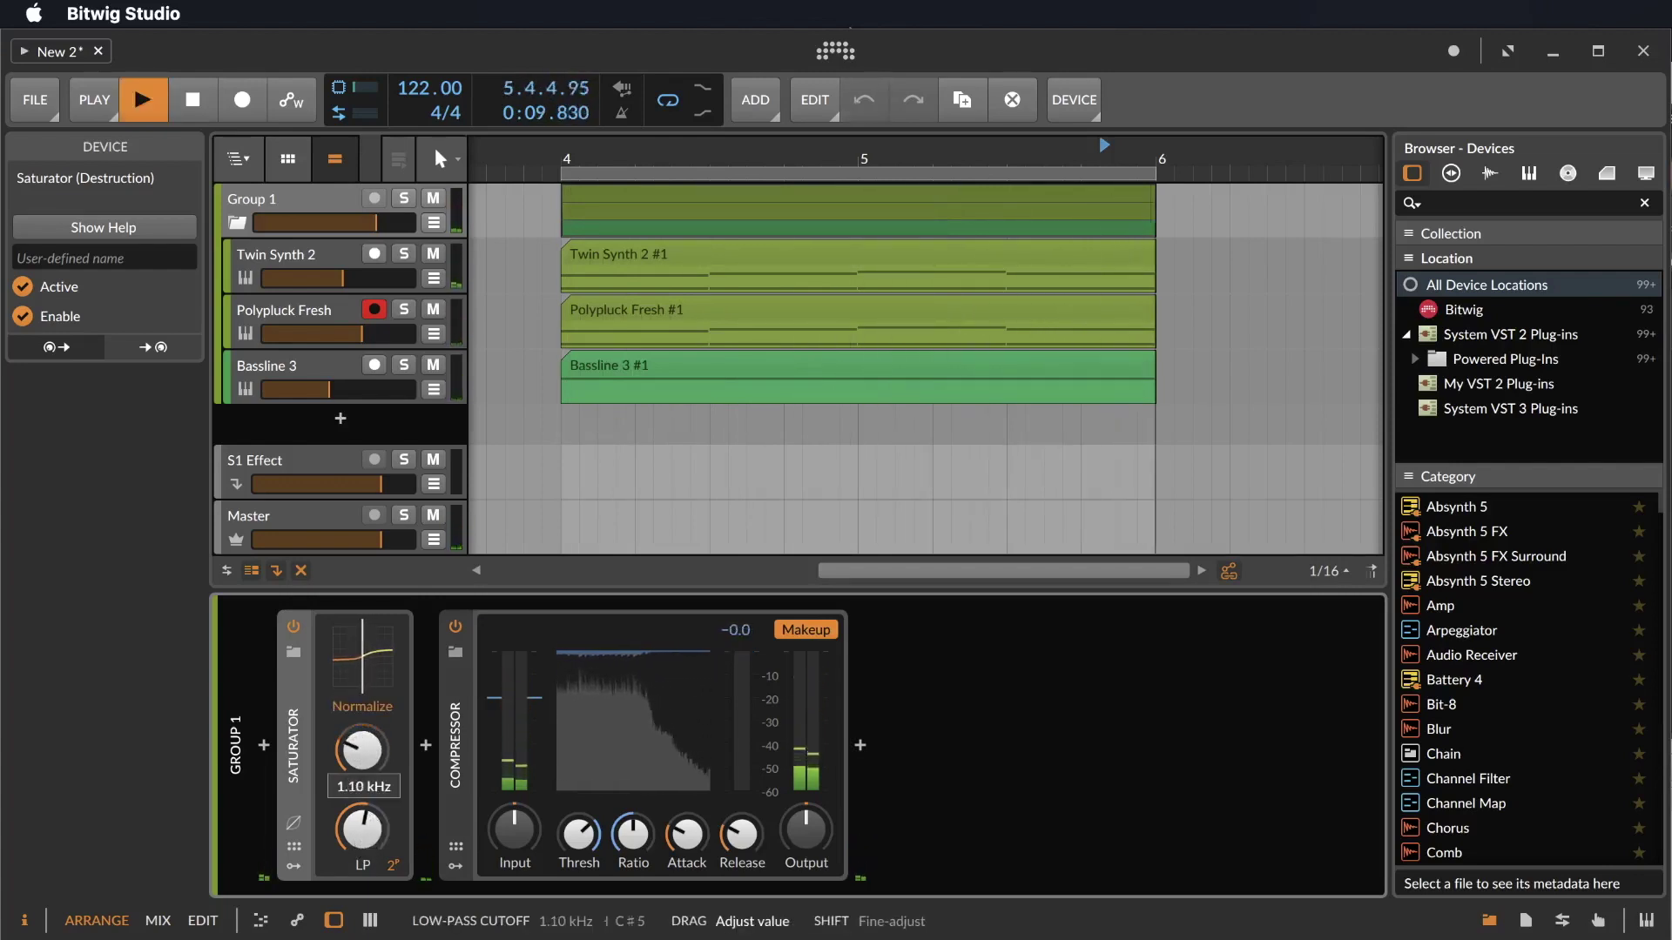
pyautogui.moveTo(365, 753); pyautogui.dragTo(366, 677)
pyautogui.press('space')
pyautogui.press('super+Tab')
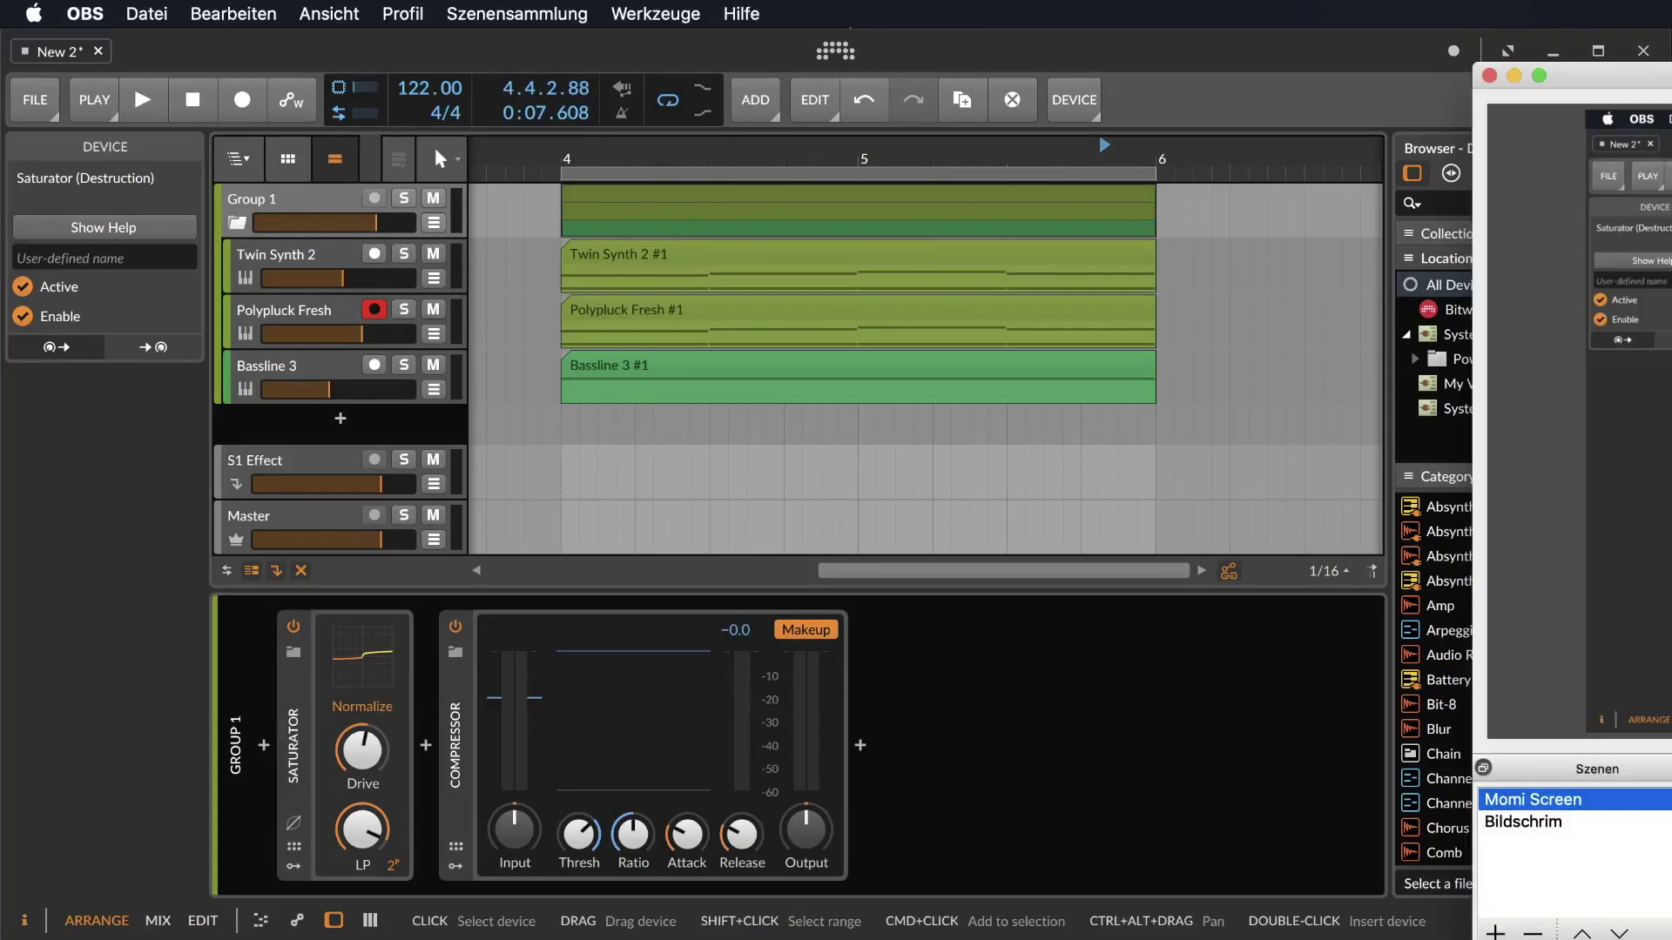
pyautogui.press('super+Tab')
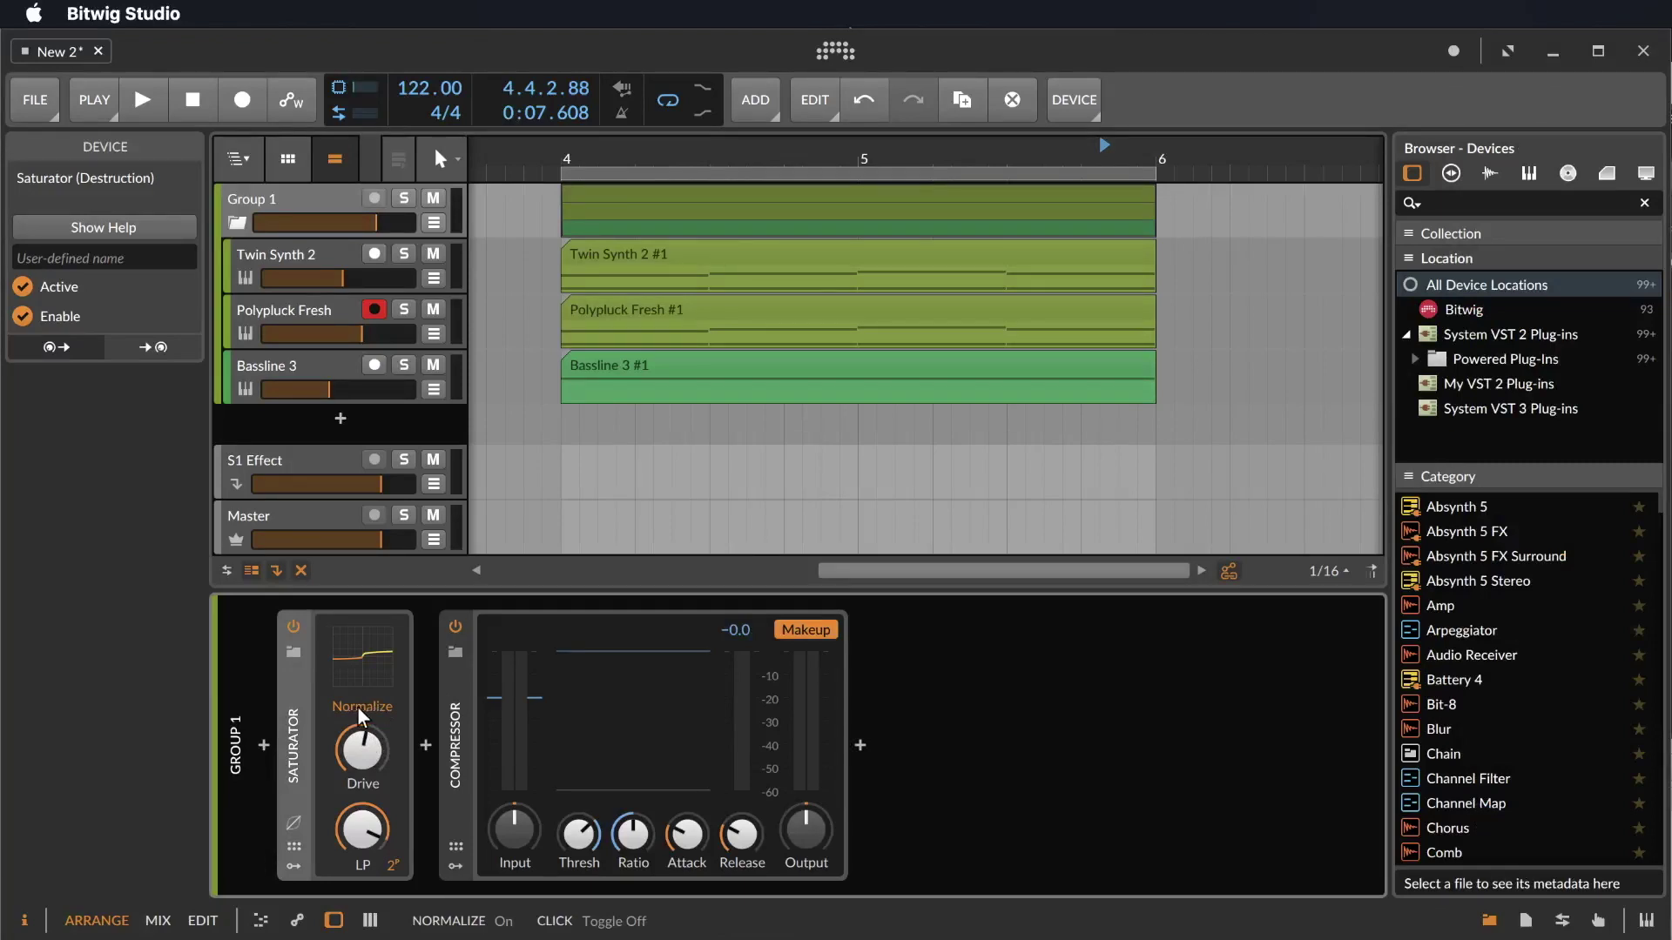
# Fine-tune the Saturator's Drive amount while listening to the loop.
pyautogui.press('space')
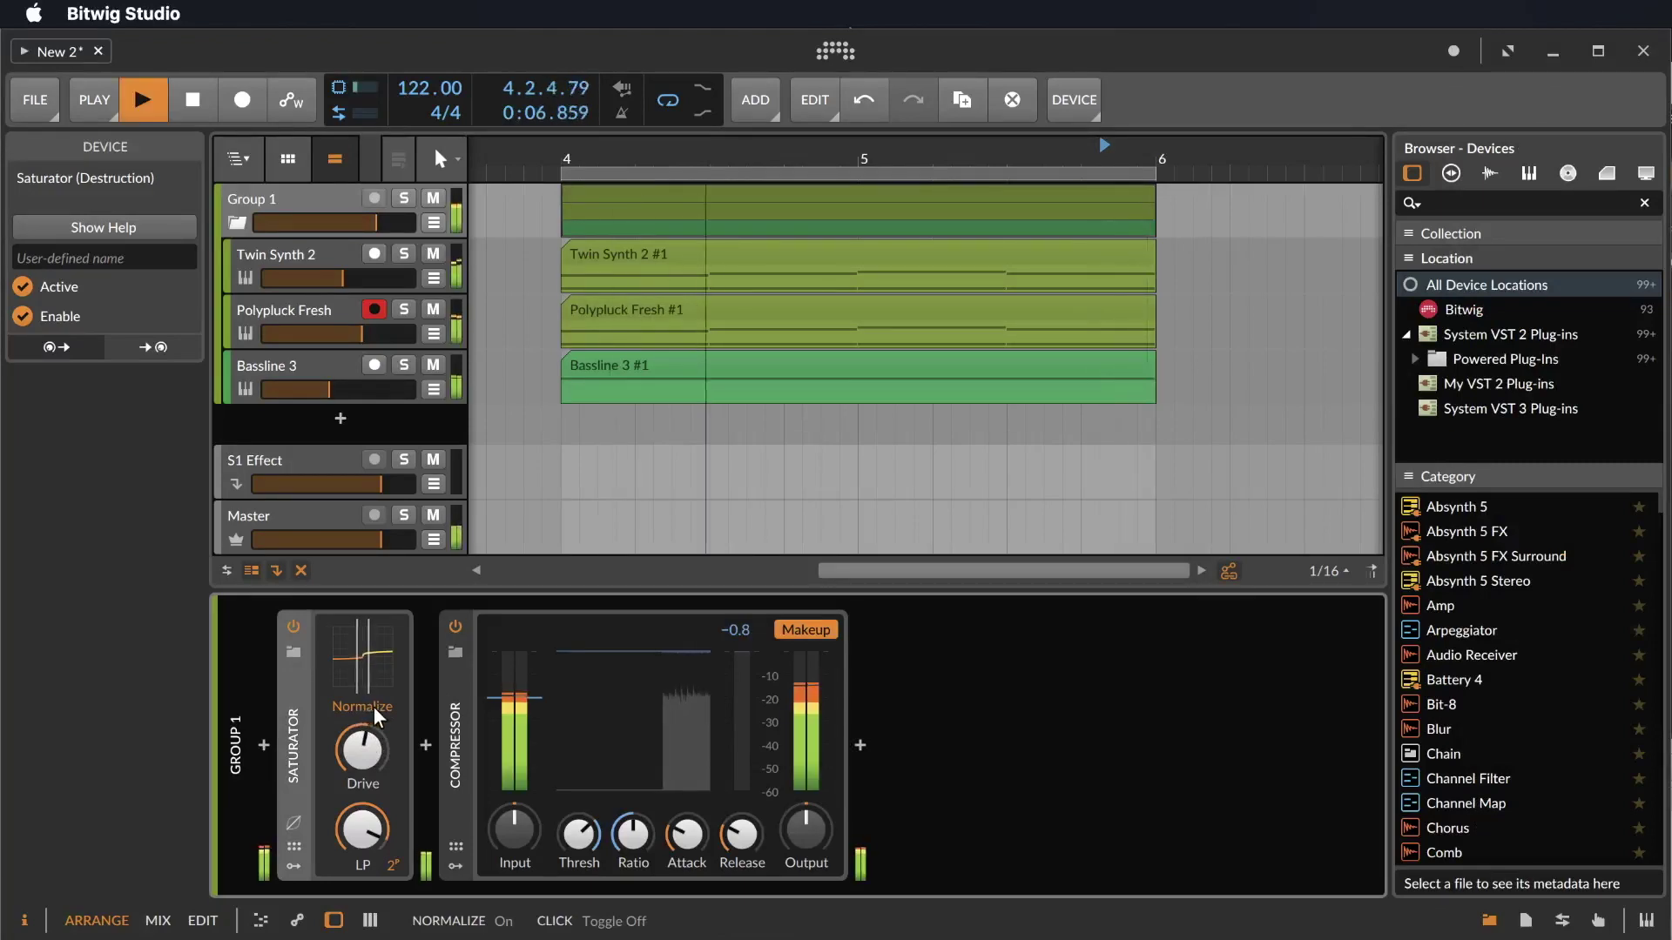
pyautogui.moveTo(341, 762)
pyautogui.mouseDown()
pyautogui.moveTo(363, 706)
pyautogui.moveTo(365, 748)
pyautogui.mouseUp()
pyautogui.press('space')
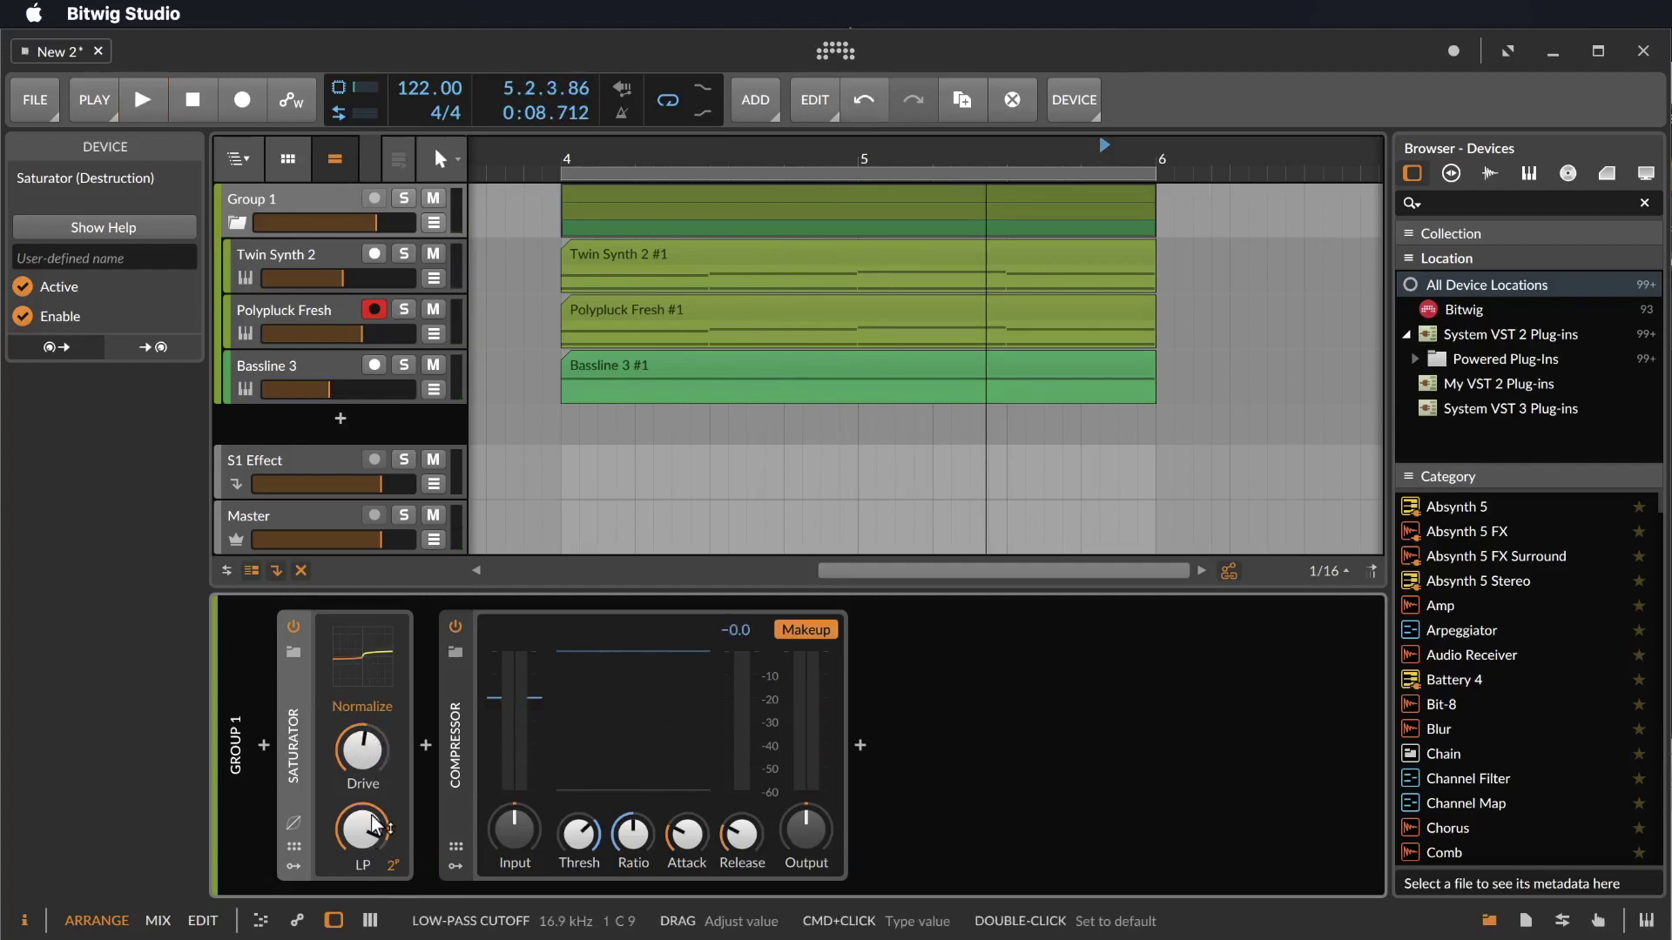
# Set the Saturator's low-pass slope to 6 poles and lower the low-pass cutoff during playback.
pyautogui.moveTo(399, 862); pyautogui.dragTo(389, 865)
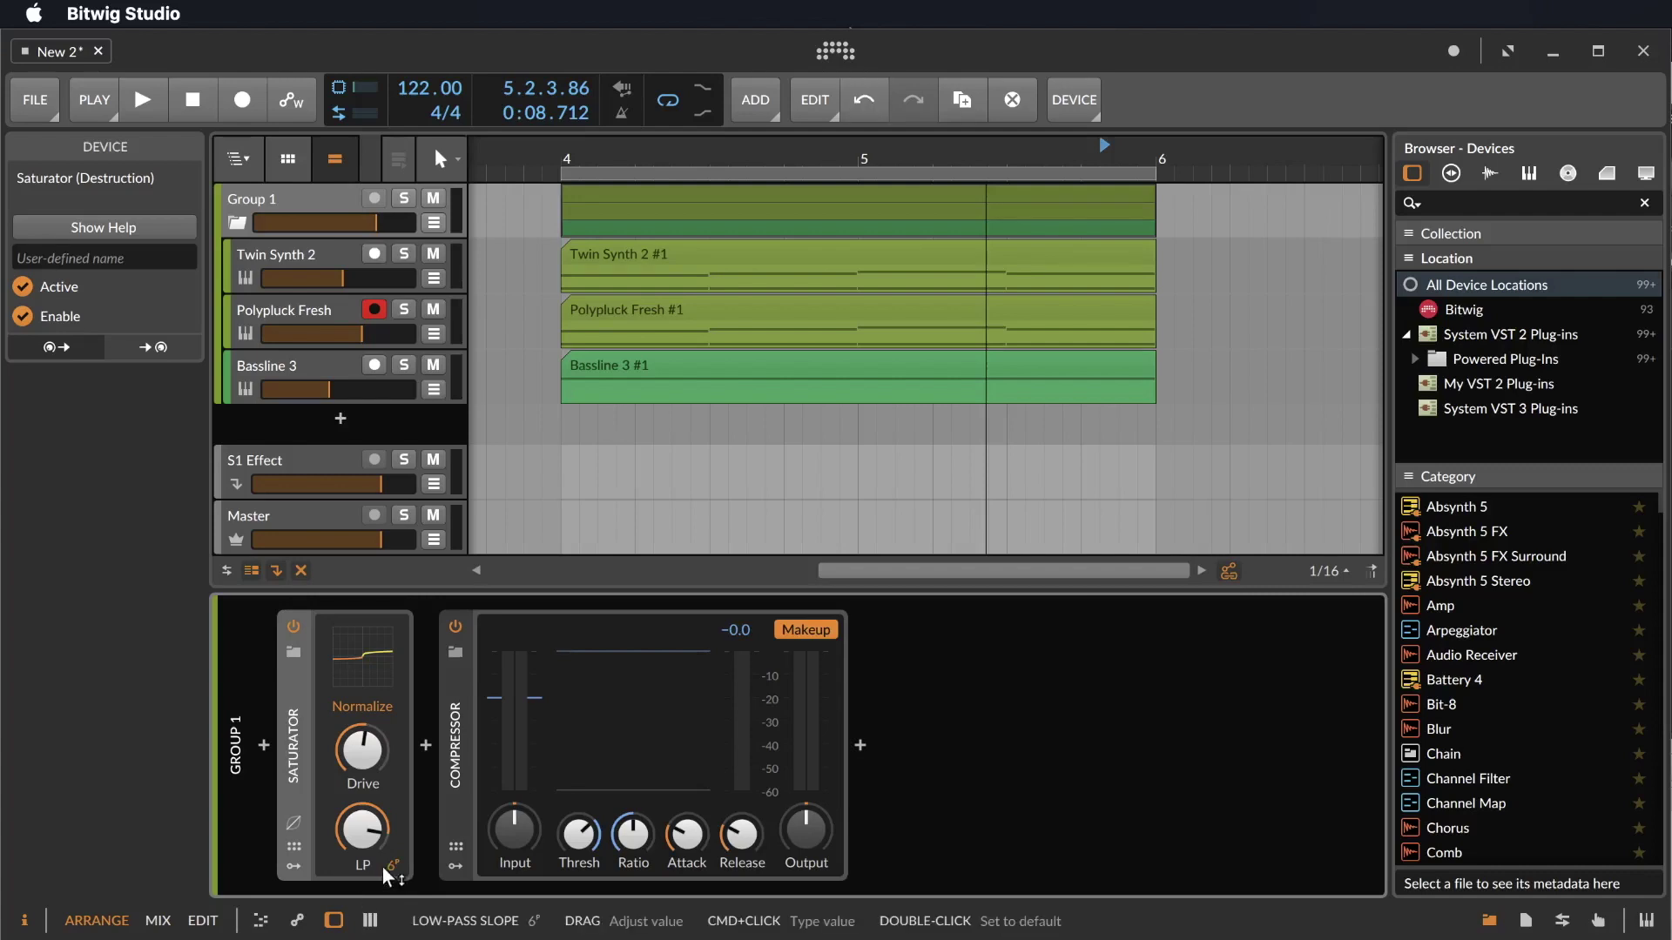
pyautogui.press('space')
pyautogui.moveTo(362, 831)
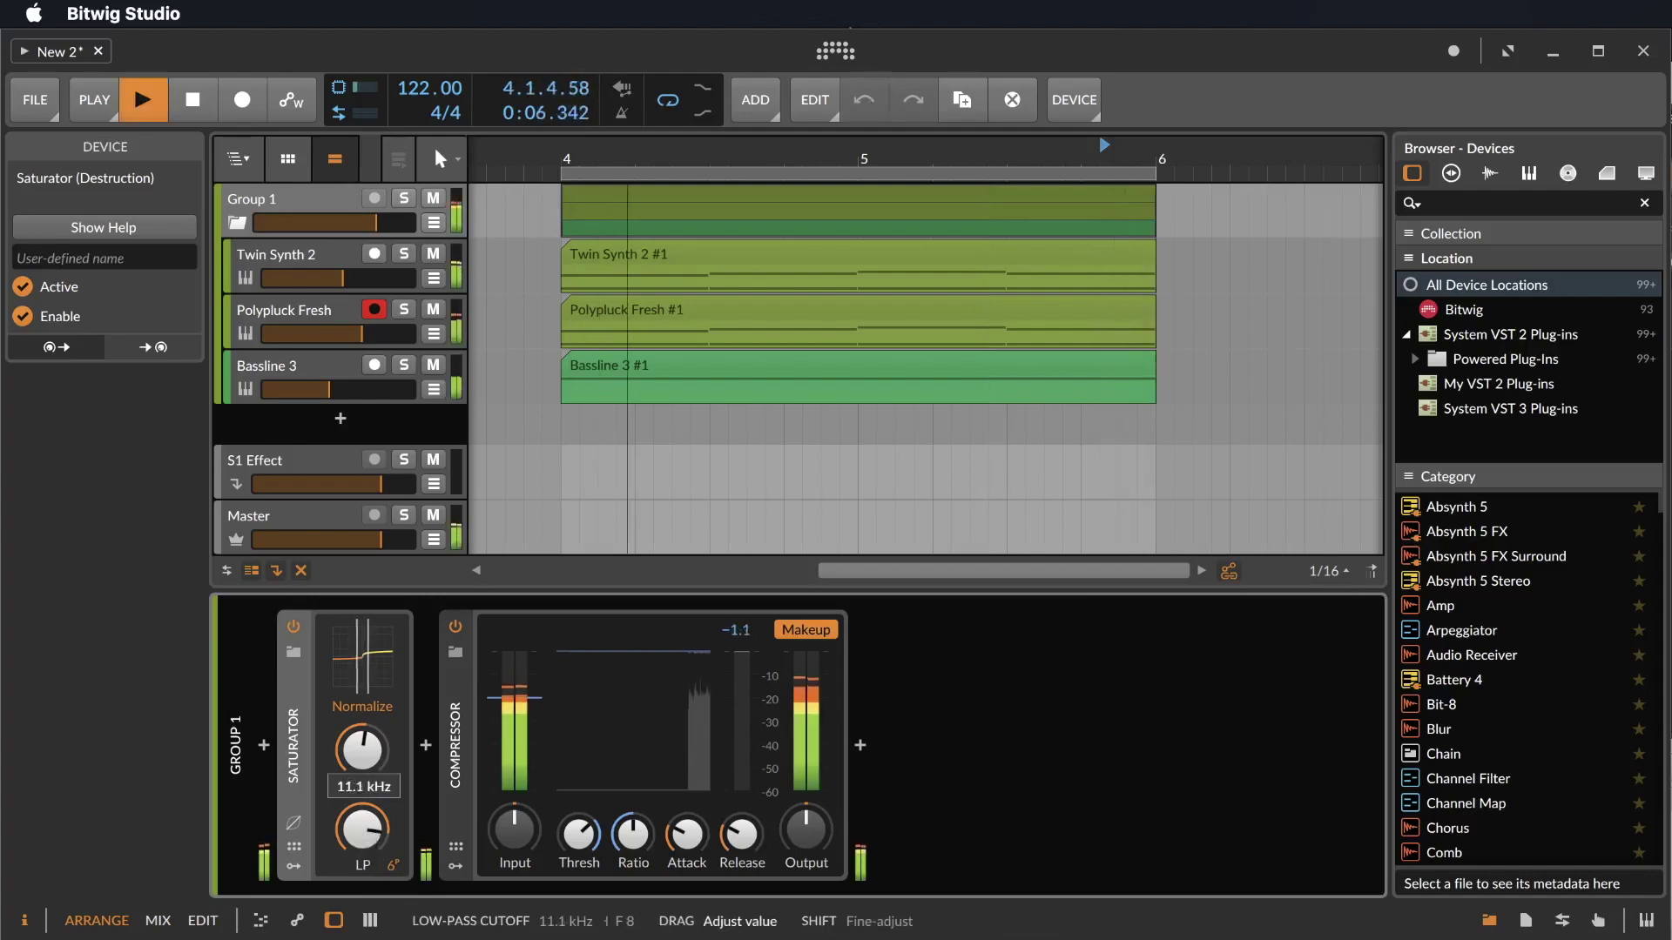
pyautogui.moveTo(363, 831); pyautogui.dragTo(362, 867)
# Set the Saturator's Drive to +14.5 dB and stop playback.
pyautogui.moveTo(362, 748); pyautogui.dragTo(363, 739)
pyautogui.press('space')
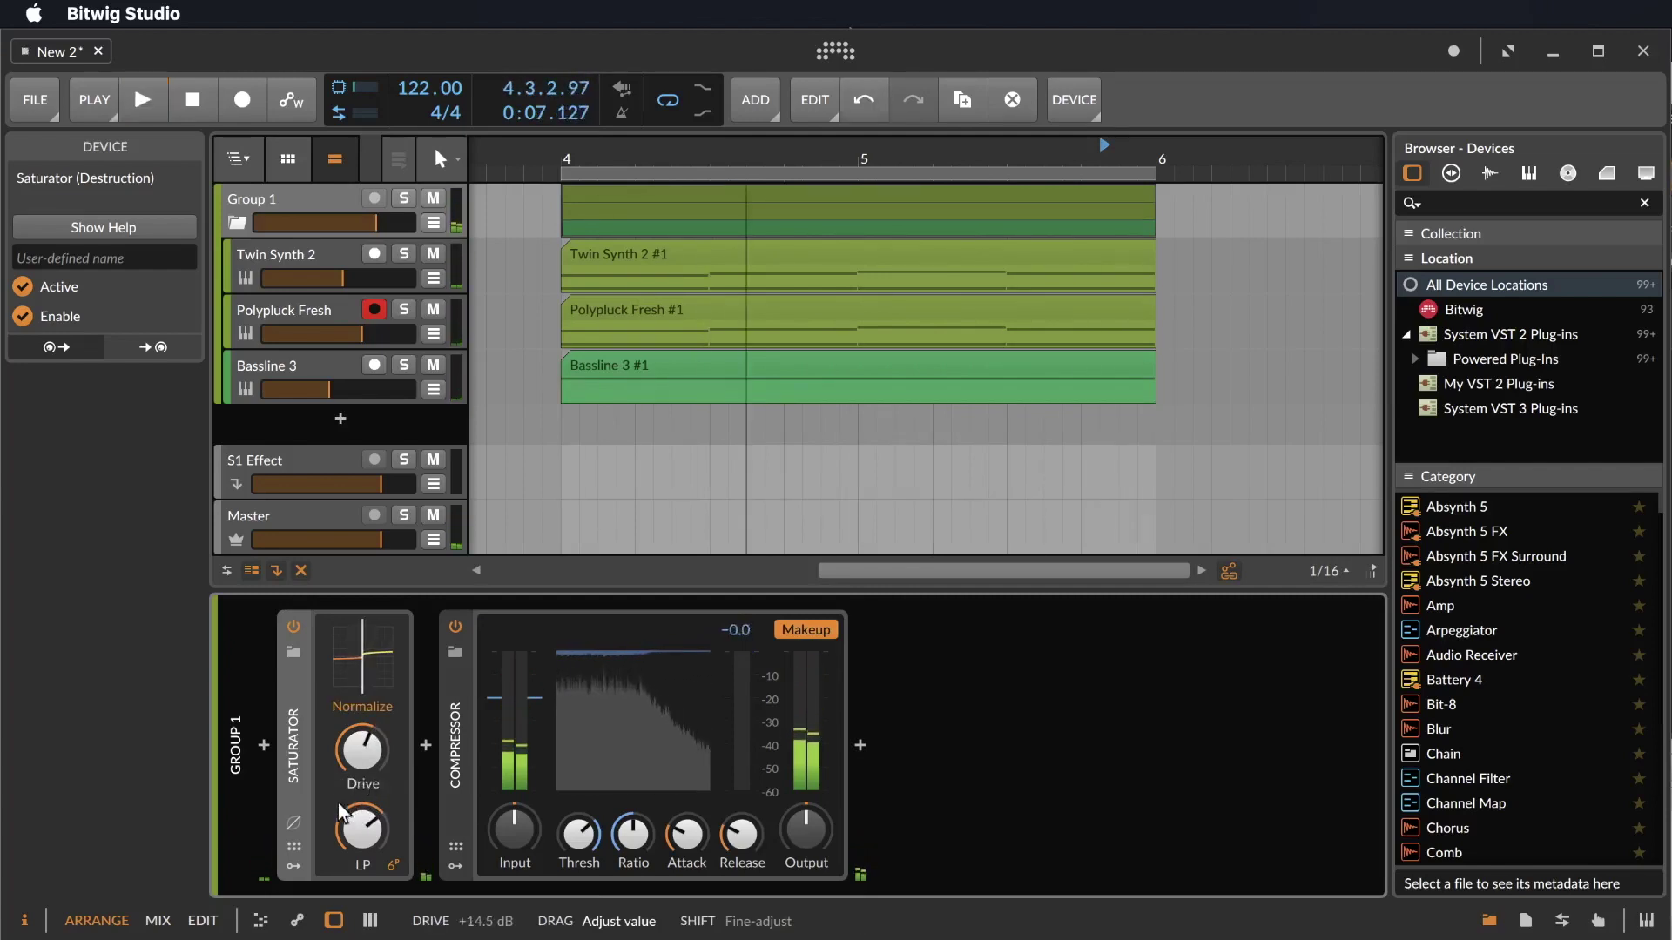
# Show the Saturator's curve editor and set the Quiet threshold to -25.3 dB and the Loud threshold to -15.0 dB.
pyautogui.click(292, 824)
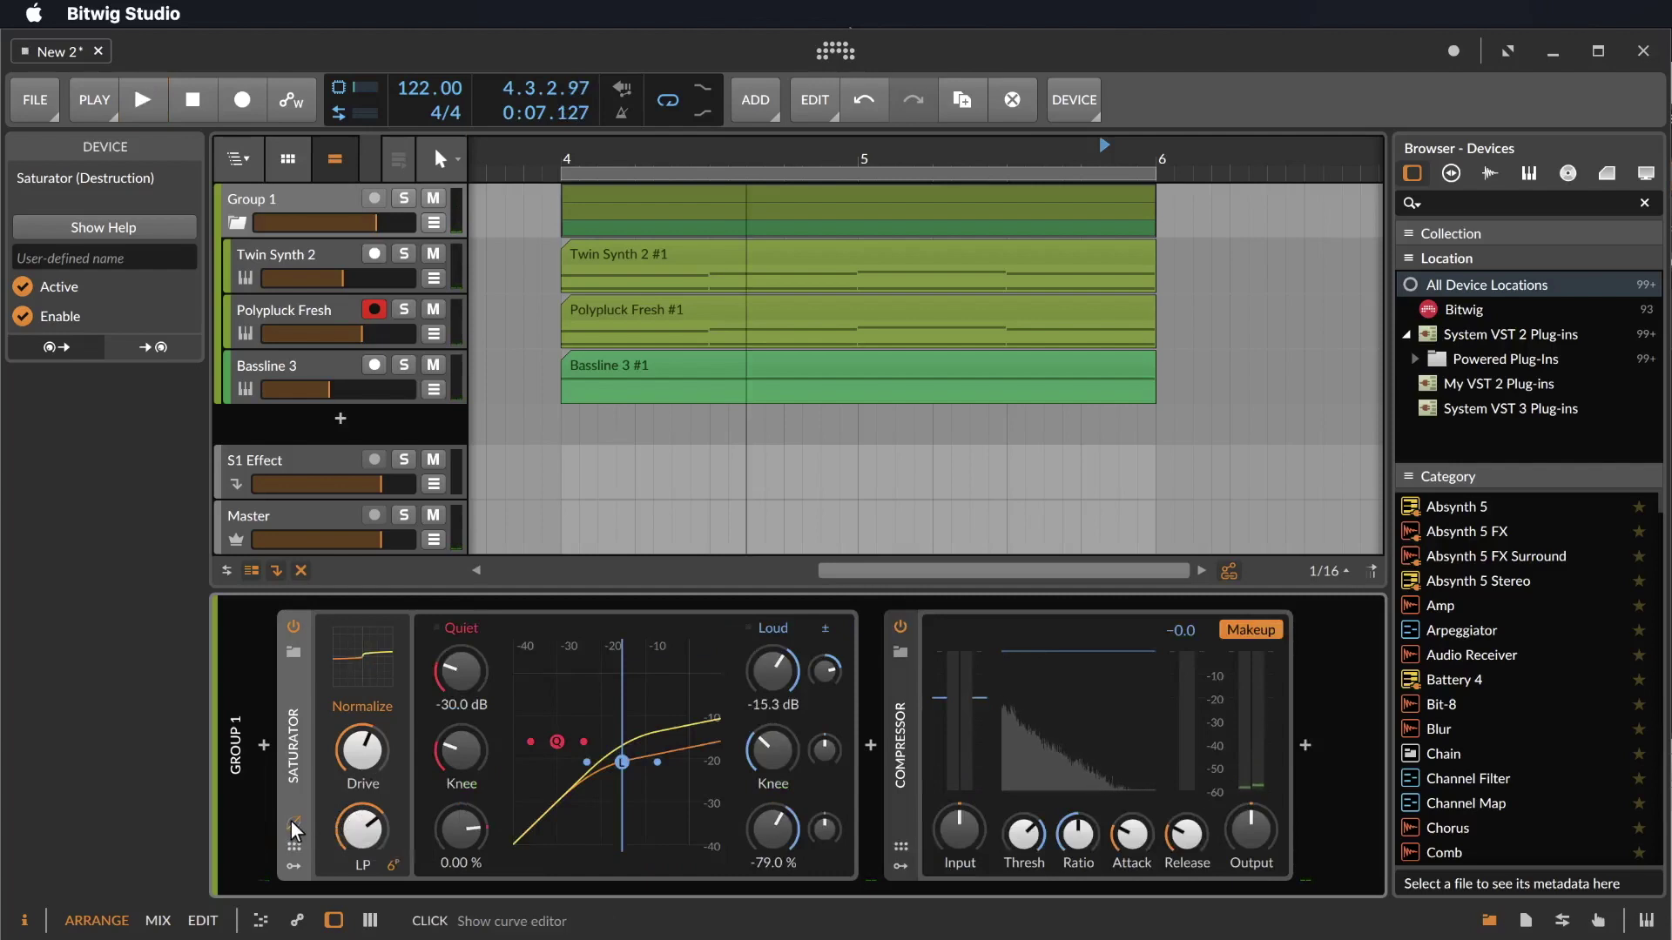
pyautogui.click(292, 823)
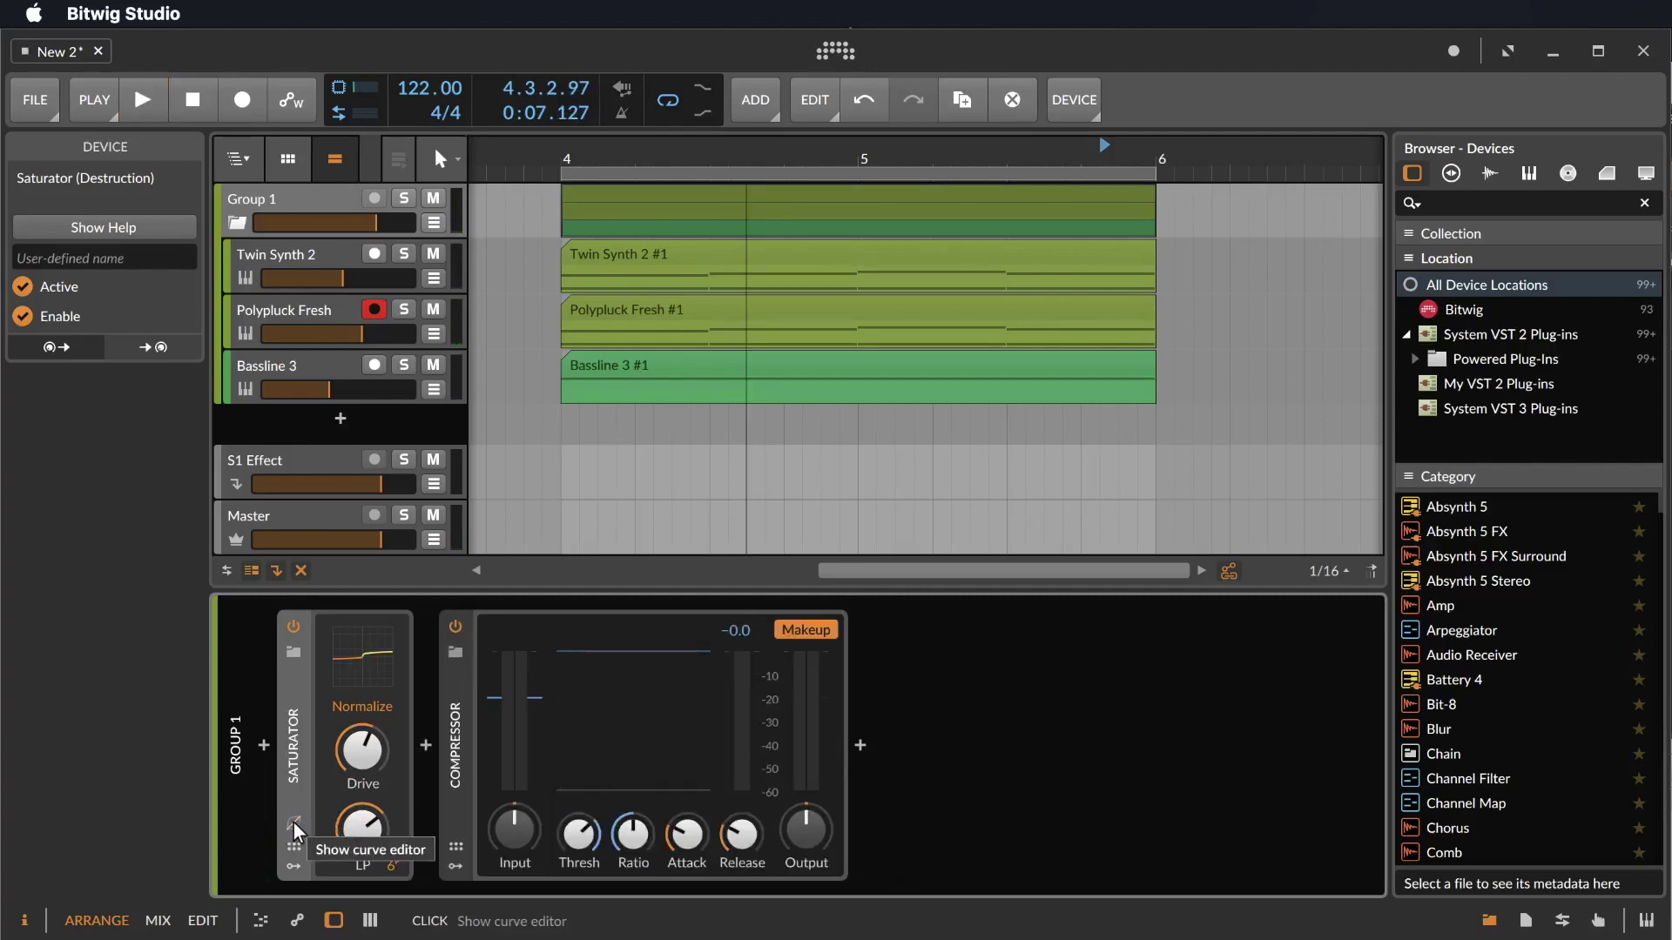
pyautogui.click(294, 823)
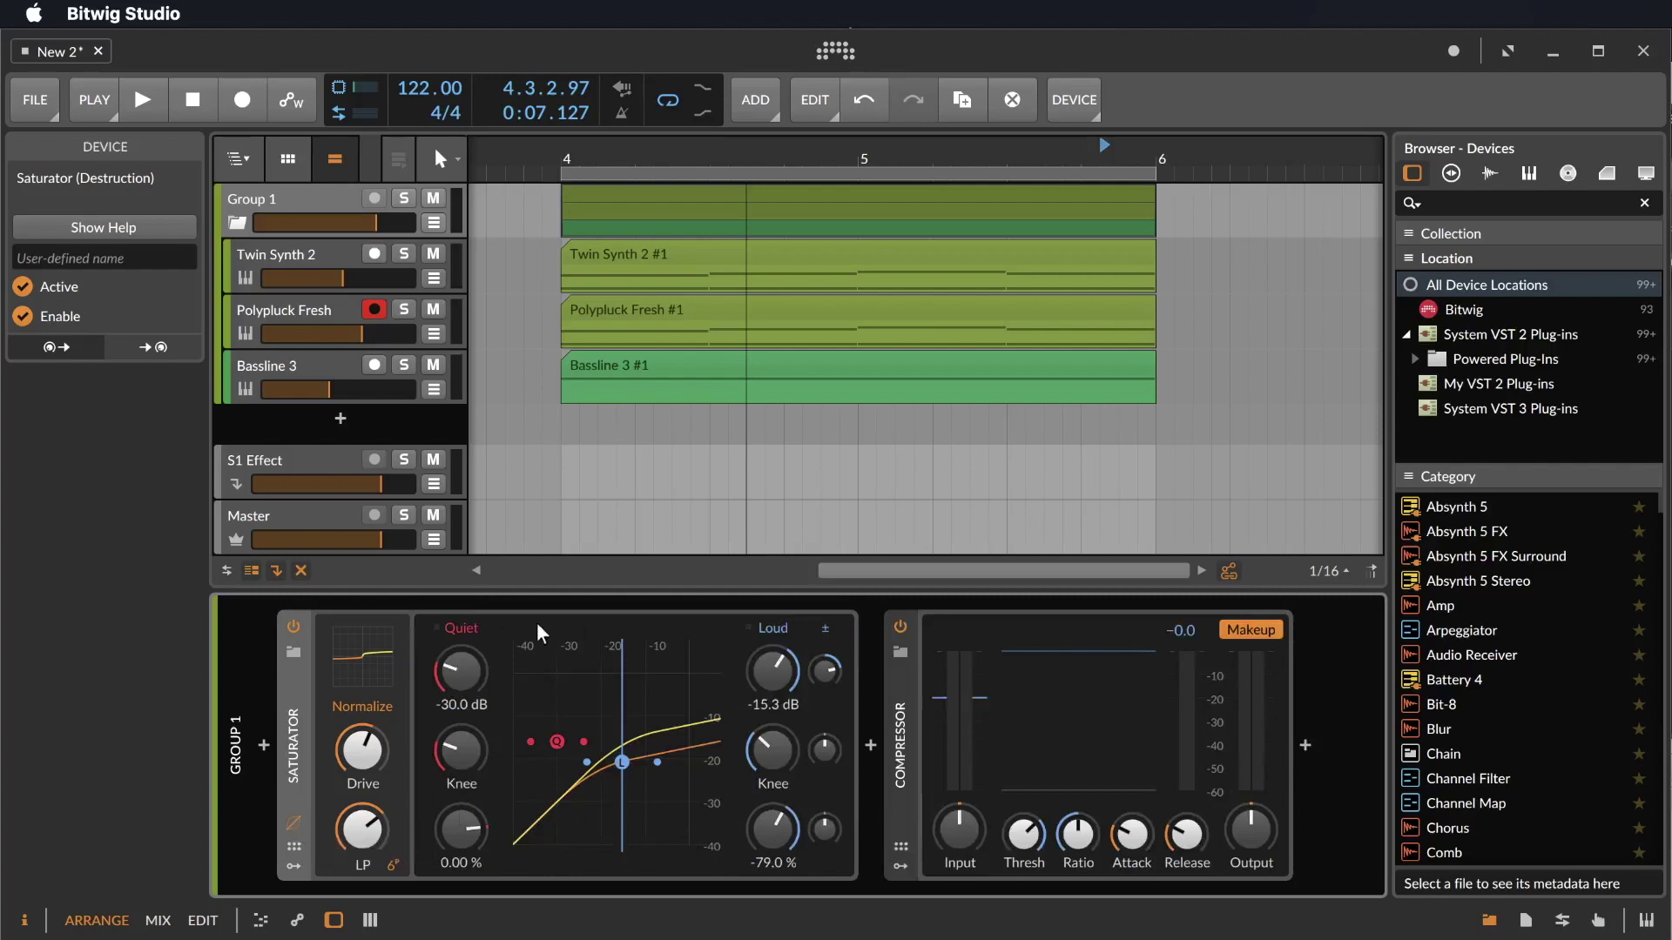
pyautogui.moveTo(456, 667); pyautogui.dragTo(457, 644)
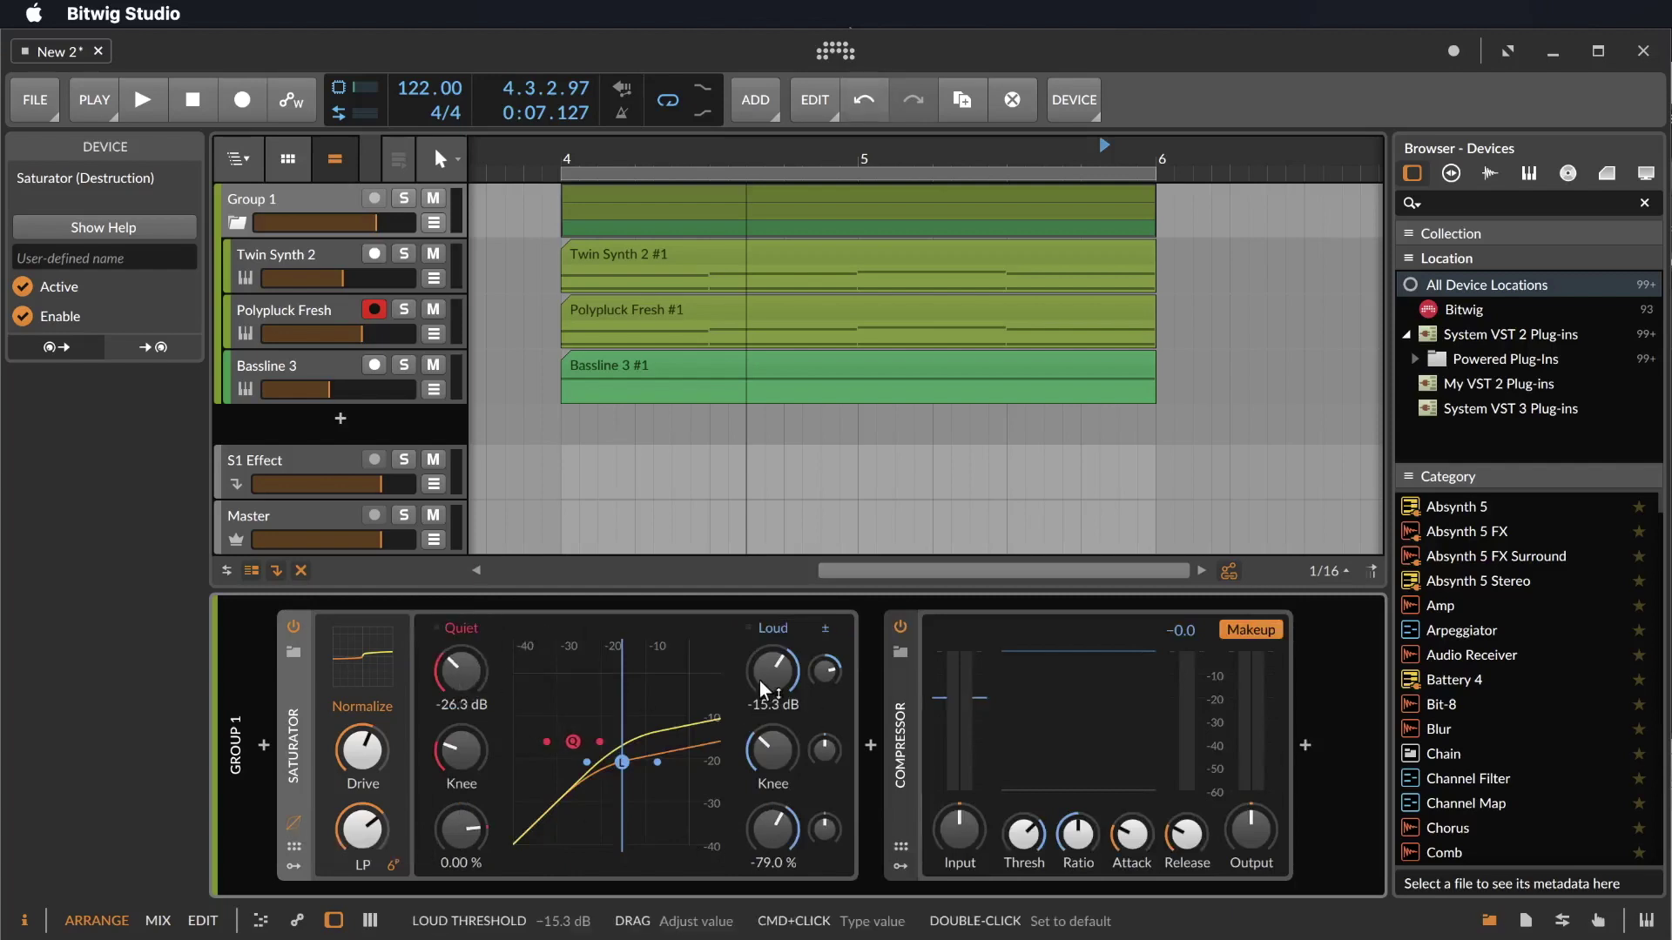
pyautogui.moveTo(776, 676); pyautogui.dragTo(766, 667)
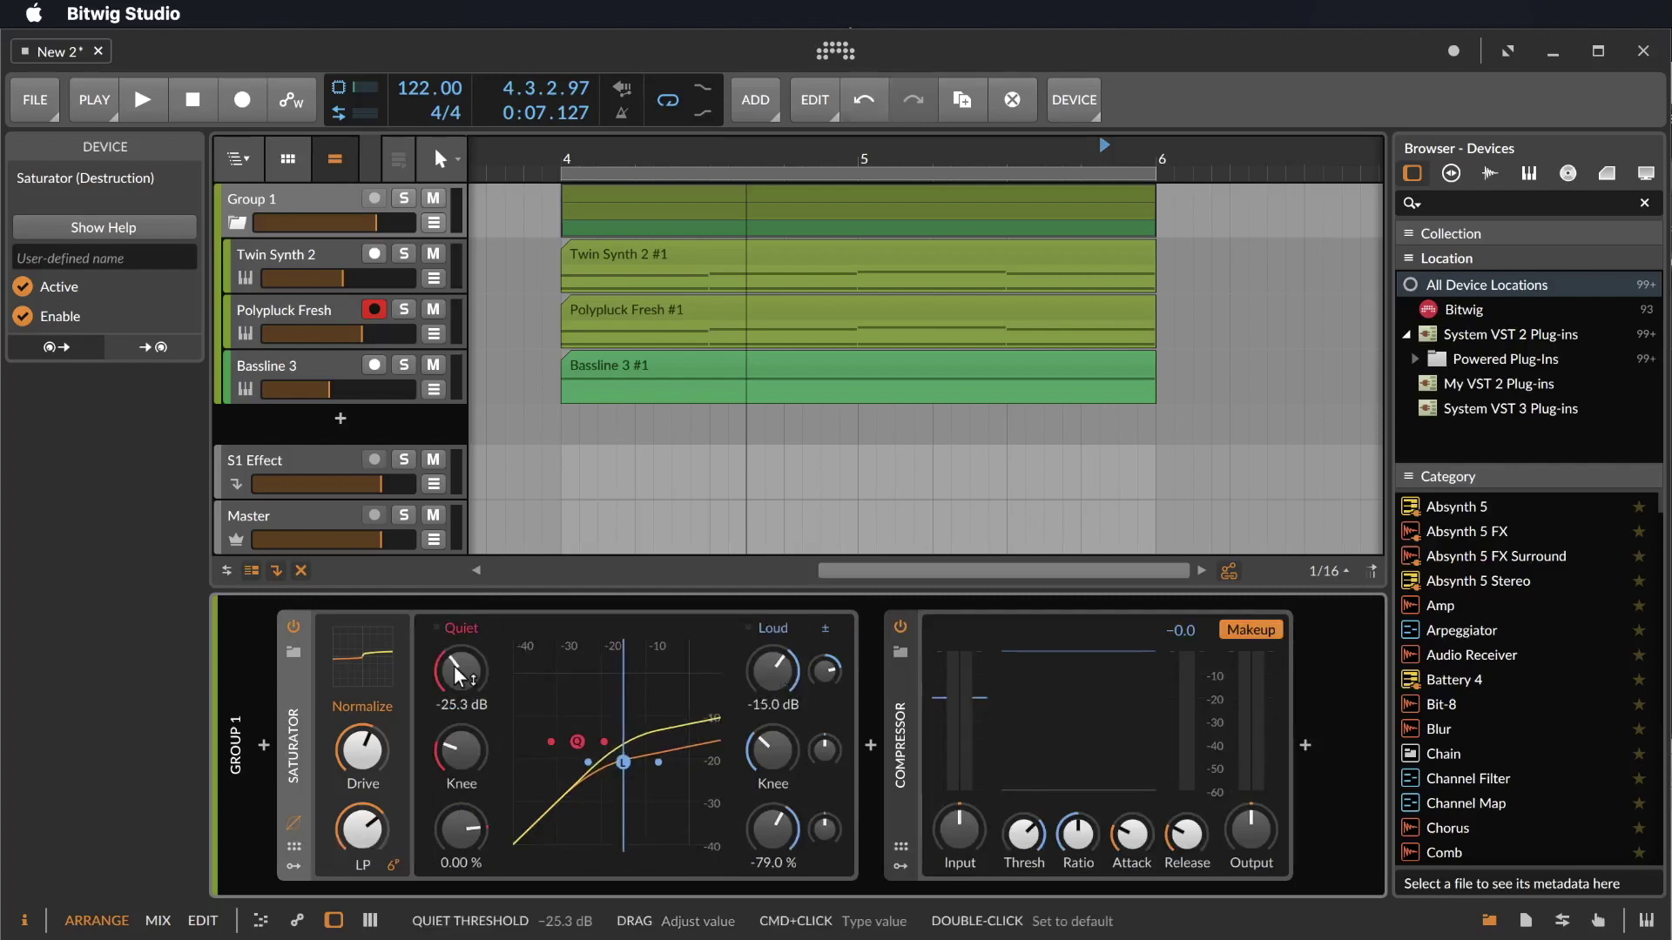
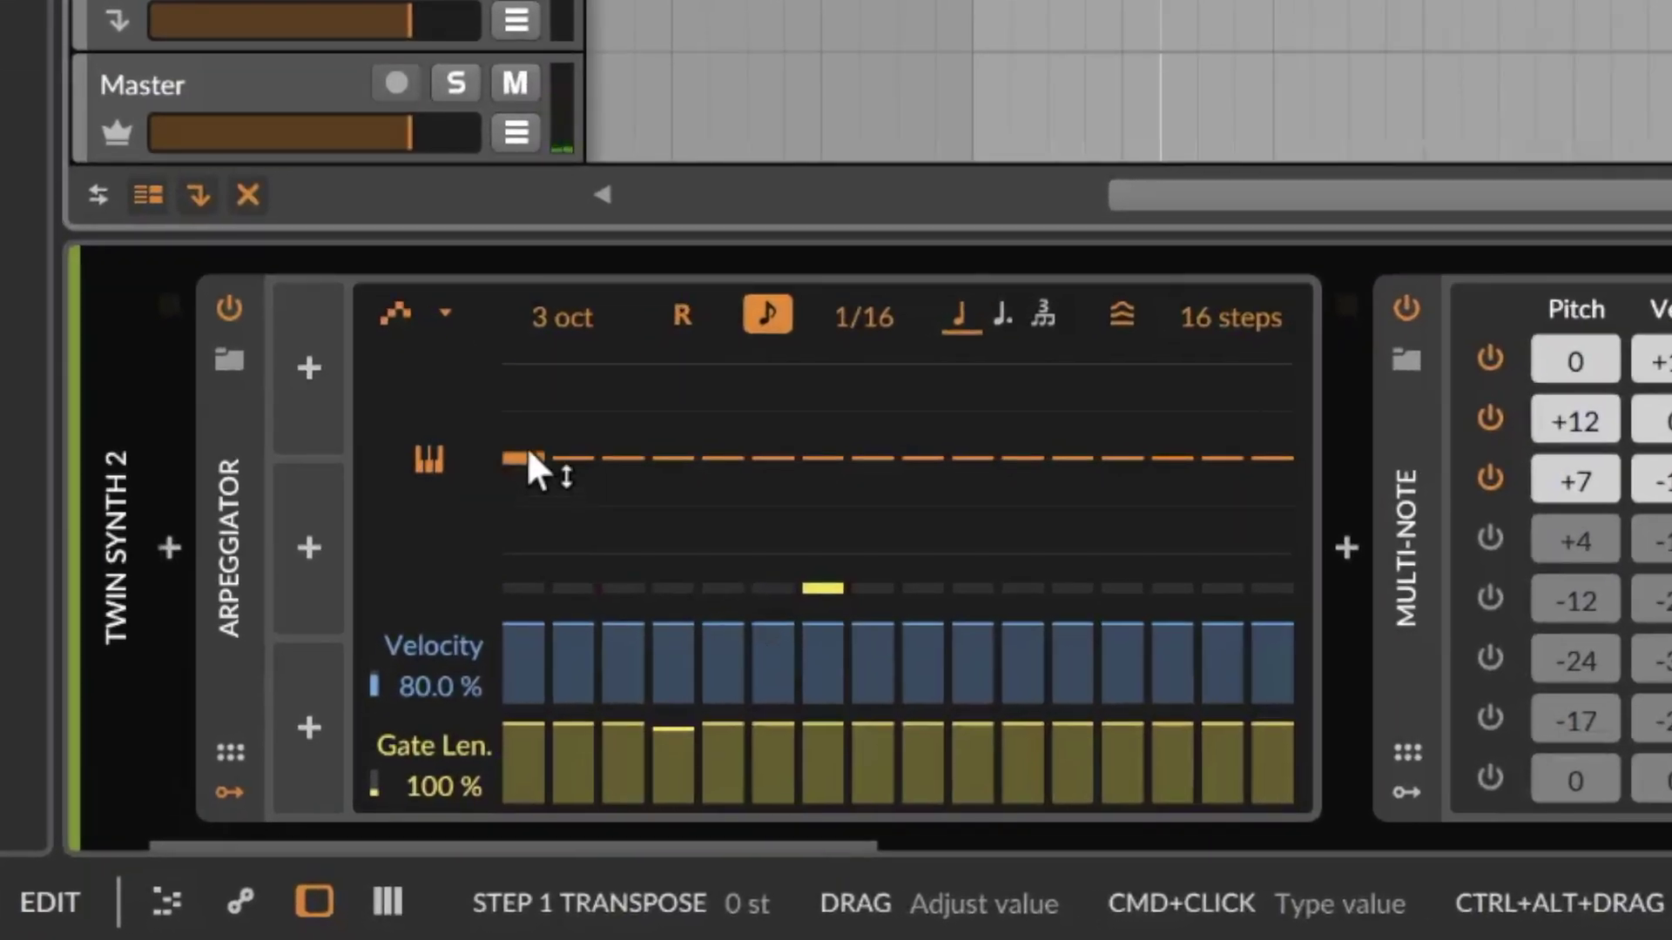
# Try transposing individual steps of the Twin Synth 2 Arpeggiator and lowering the velocity of step 7.
pyautogui.moveTo(533, 474); pyautogui.dragTo(625, 418)
pyautogui.moveTo(740, 473); pyautogui.dragTo(732, 432)
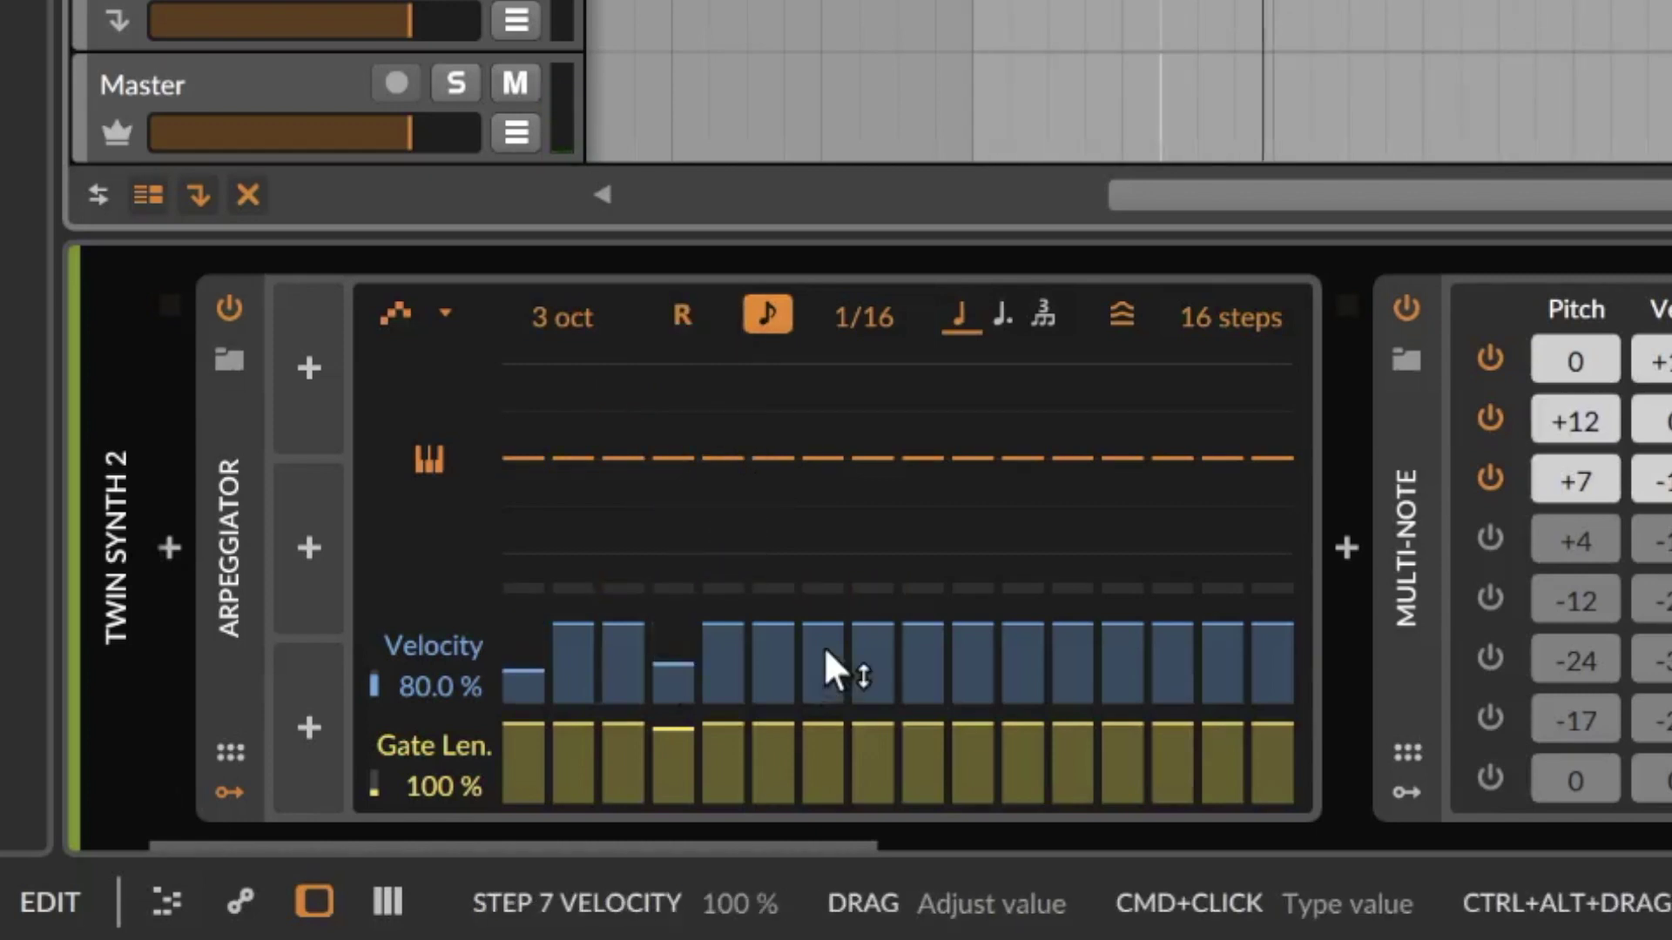
pyautogui.moveTo(840, 671); pyautogui.dragTo(933, 687)
# Undo the velocity changes on Arpeggiator steps 1, 4 and 7.
pyautogui.press('super+z')
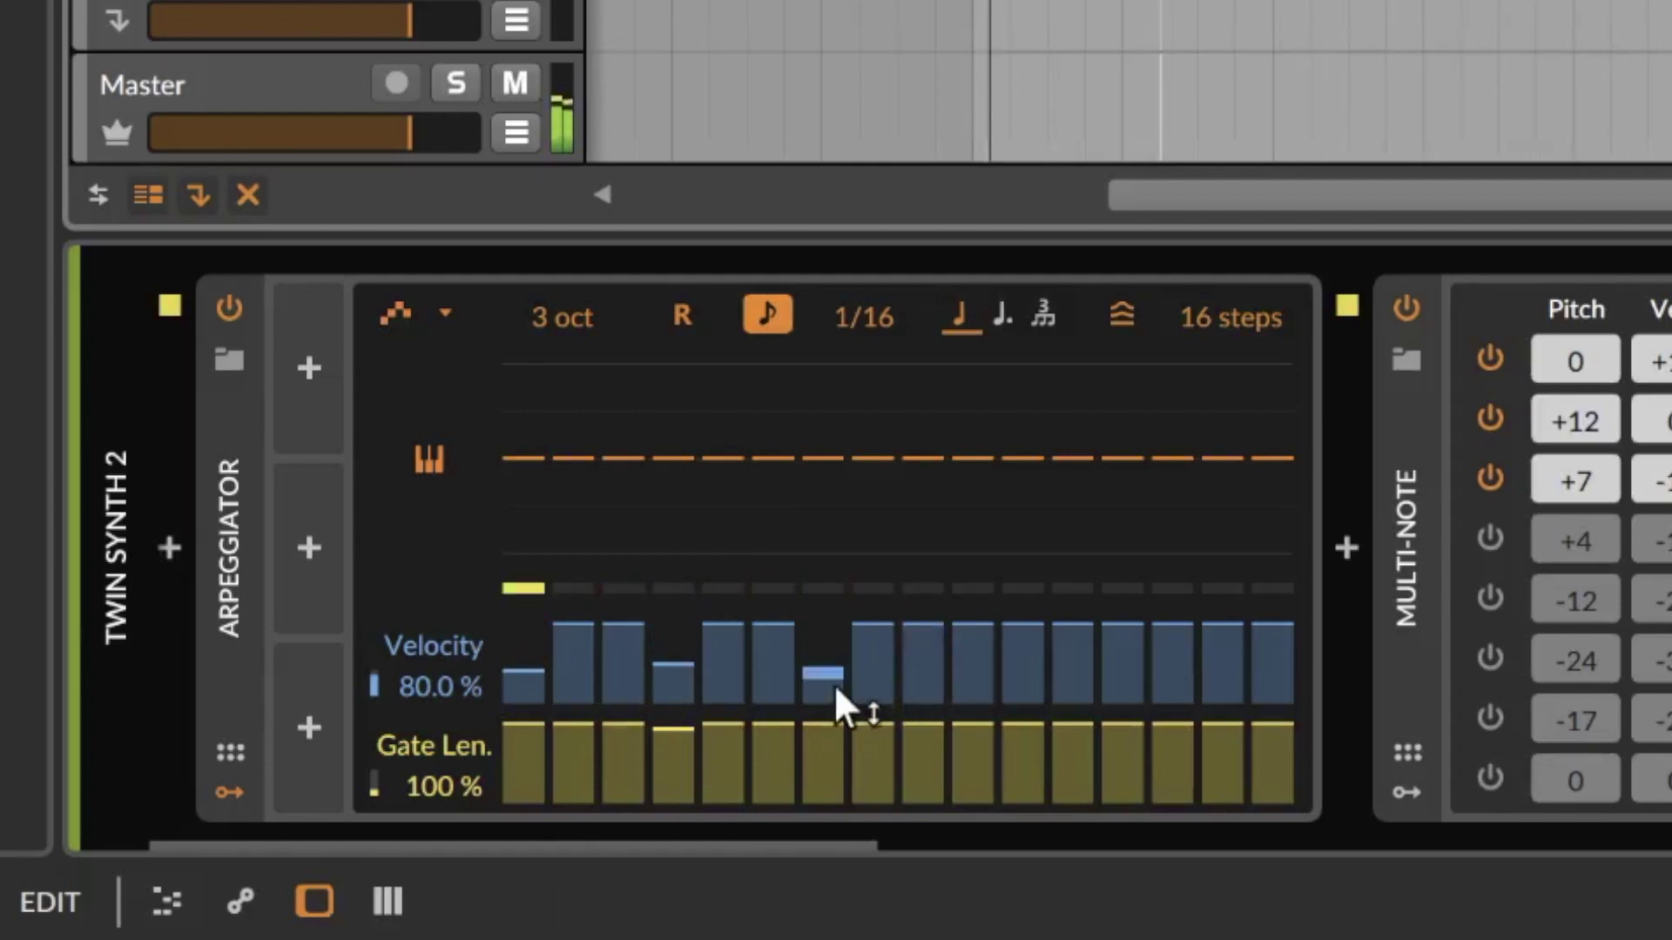
pyautogui.press('super+z')
pyautogui.press('super+z')
pyautogui.click(523, 688)
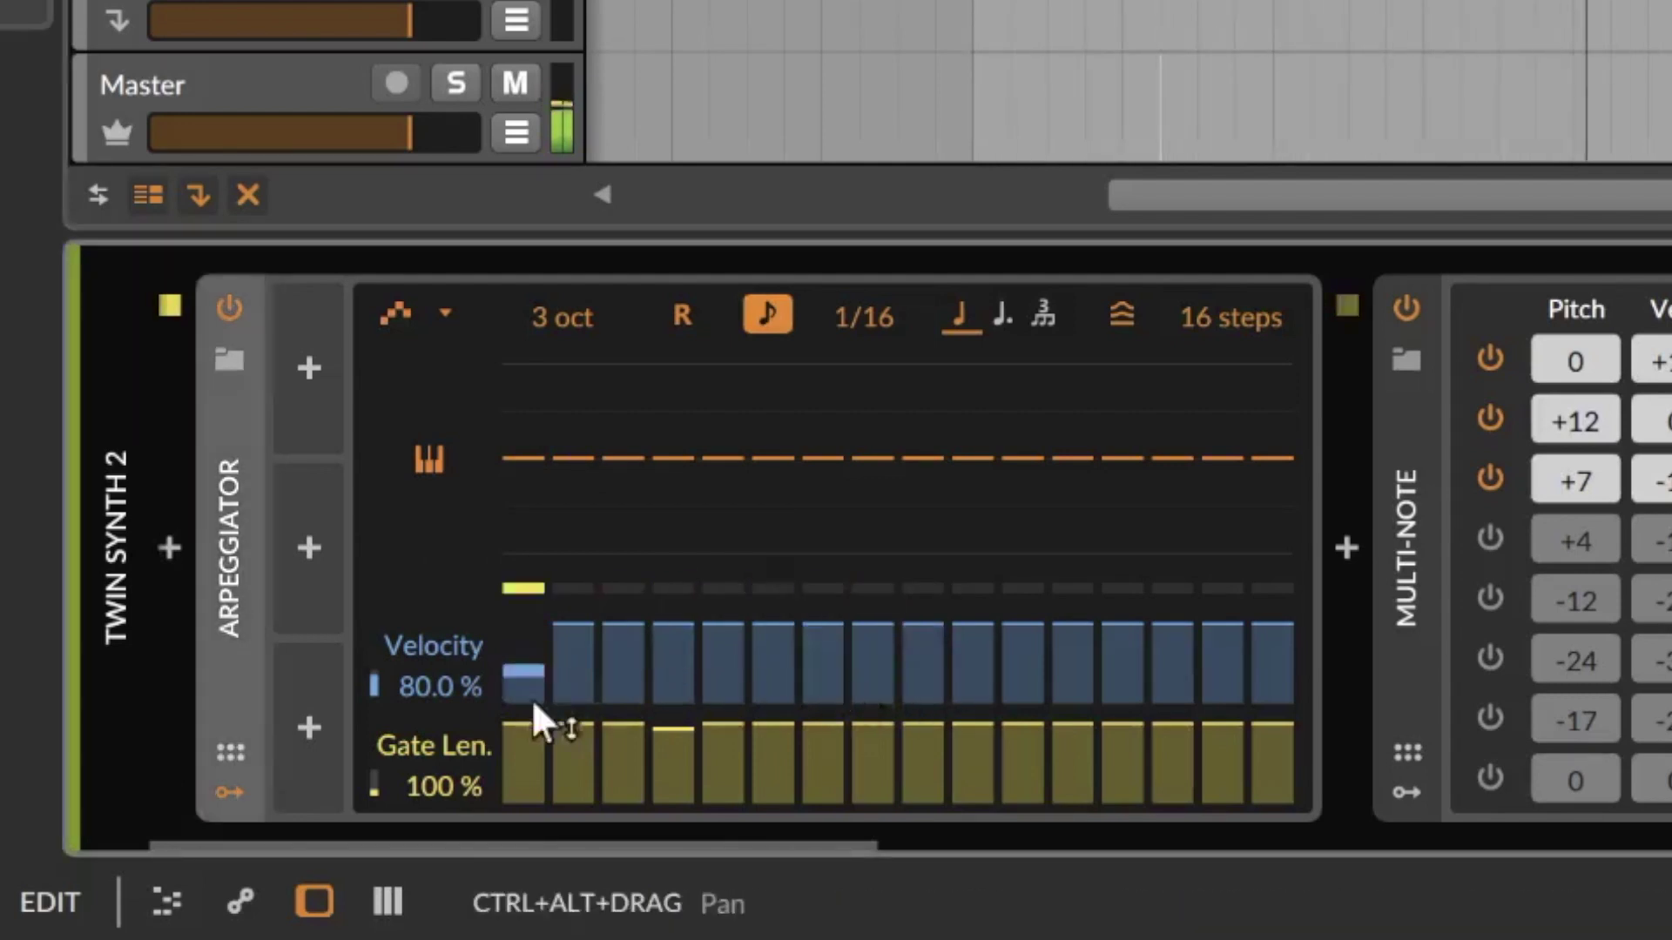
pyautogui.press('super+z')
# Shorten the gate lengths of Arpeggiator steps 2, 3, 5, 6 and 7, with steps 2 and 5 near zero and step 6 at 66.8 %.
pyautogui.moveTo(586, 795); pyautogui.dragTo(586, 823)
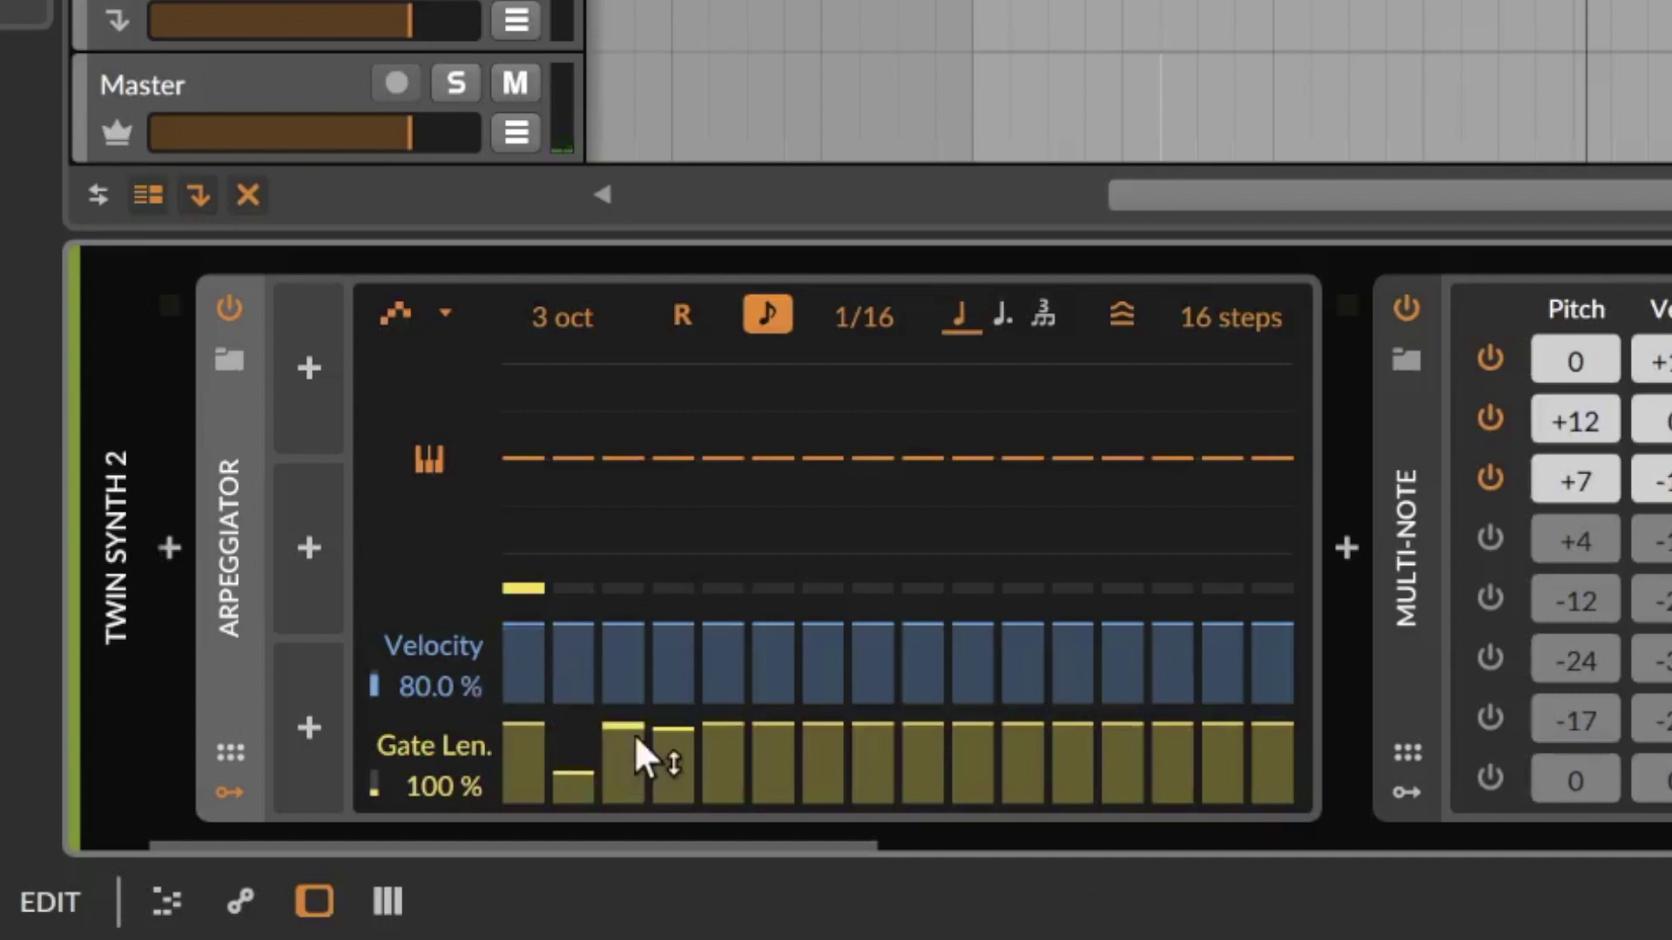
pyautogui.moveTo(679, 745)
pyautogui.mouseDown()
pyautogui.moveTo(680, 761)
pyautogui.moveTo(622, 757)
pyautogui.moveTo(787, 792)
pyautogui.moveTo(787, 766)
pyautogui.moveTo(840, 802)
pyautogui.moveTo(844, 783)
pyautogui.mouseUp()
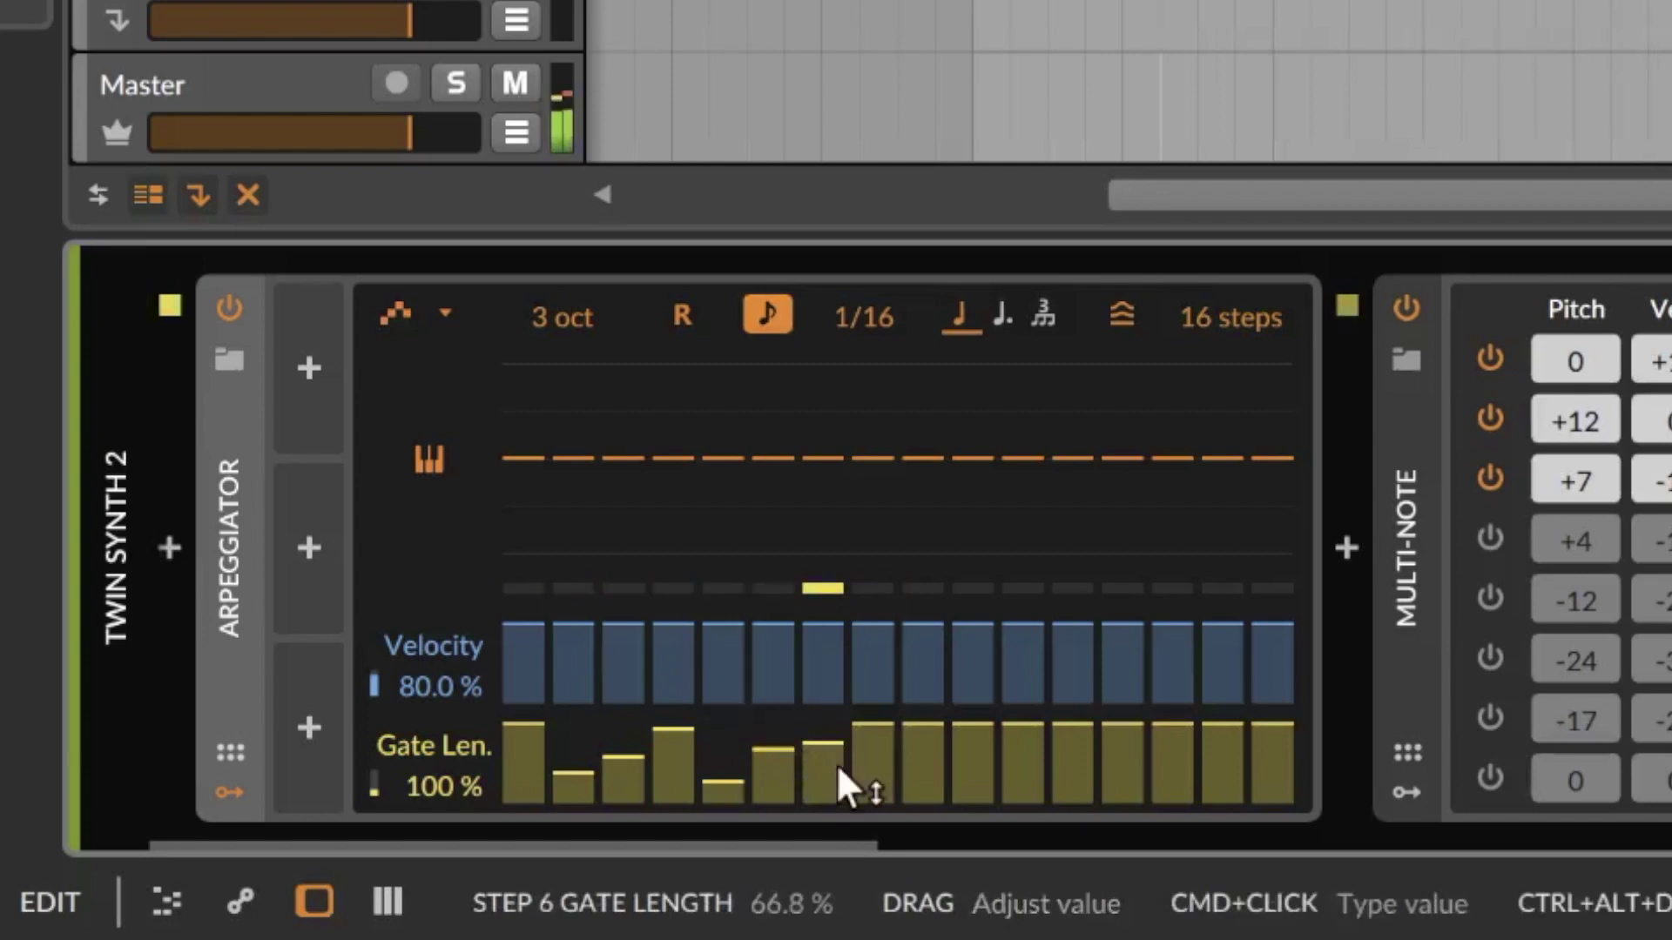
pyautogui.moveTo(573, 774); pyautogui.dragTo(576, 819)
pyautogui.moveTo(725, 794); pyautogui.dragTo(721, 805)
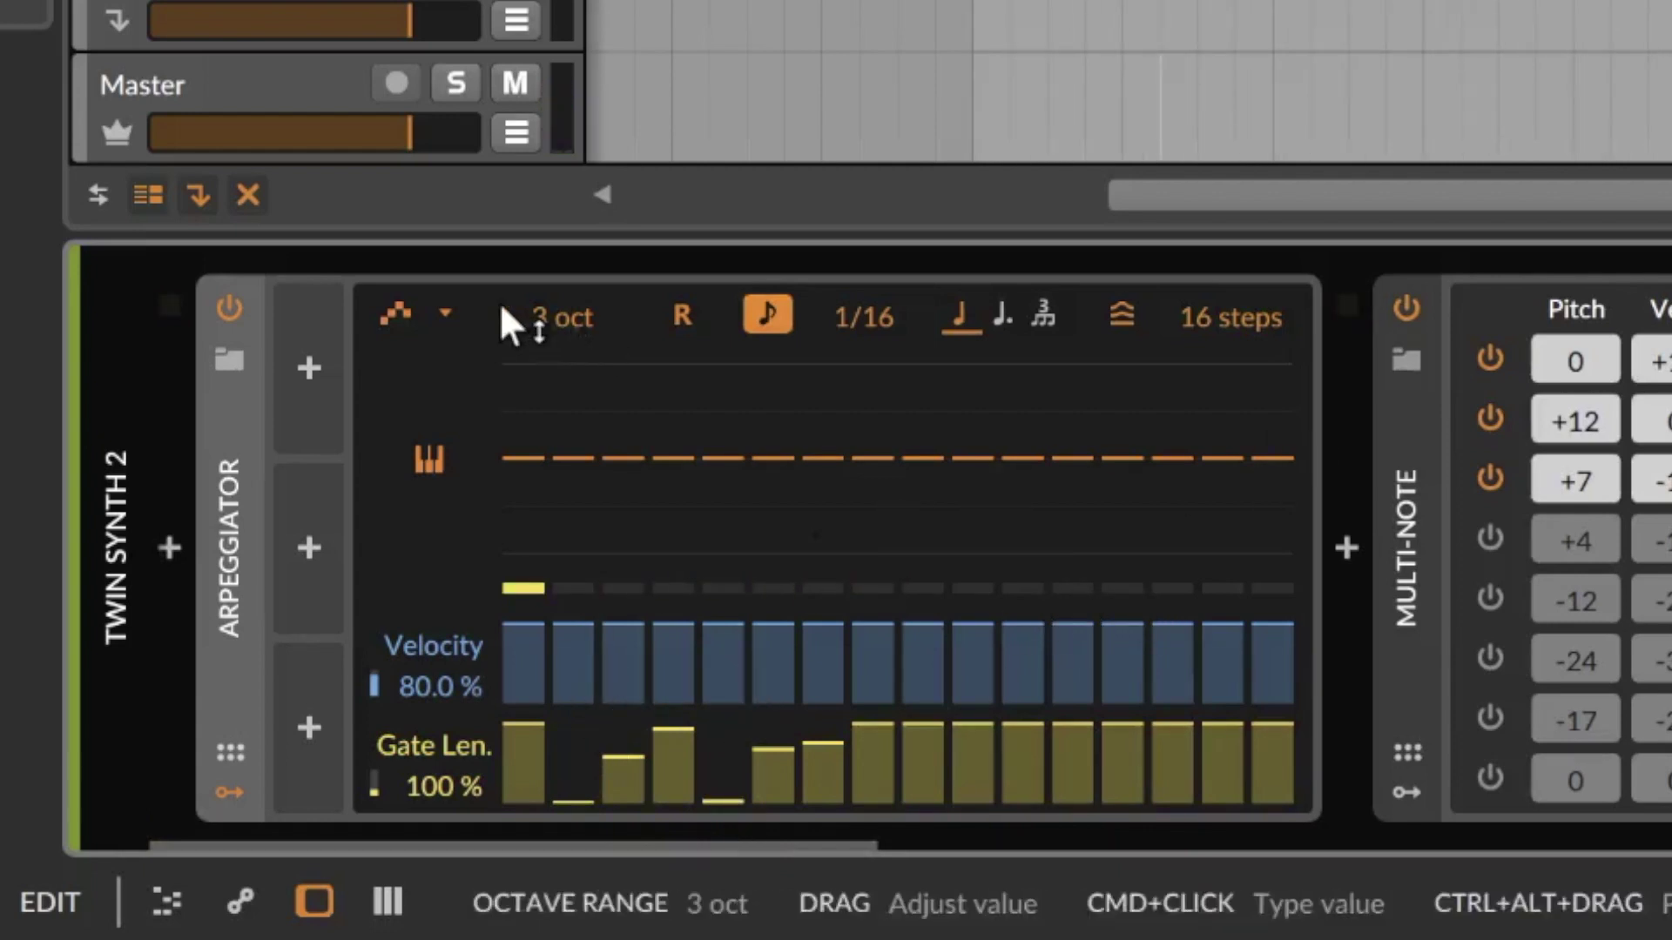
# Examine the Arpeggiator's note pattern and octave range together with the notes in the Twin Synth 2 clip.
pyautogui.click(421, 315)
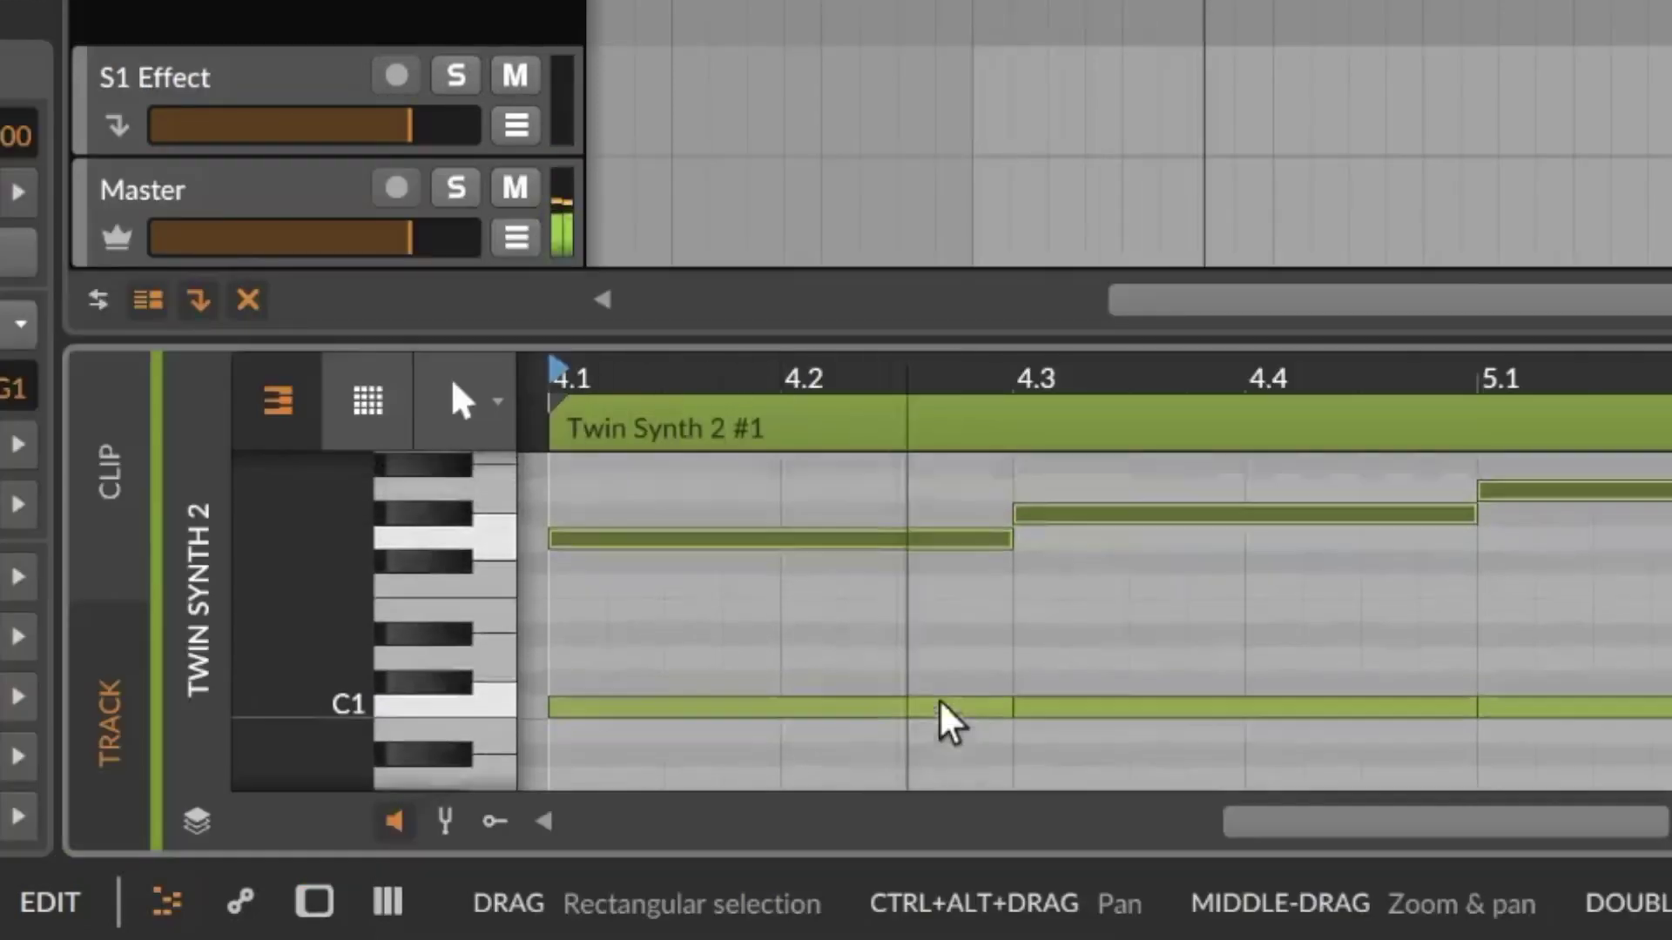
pyautogui.scroll(2, 950, 714)
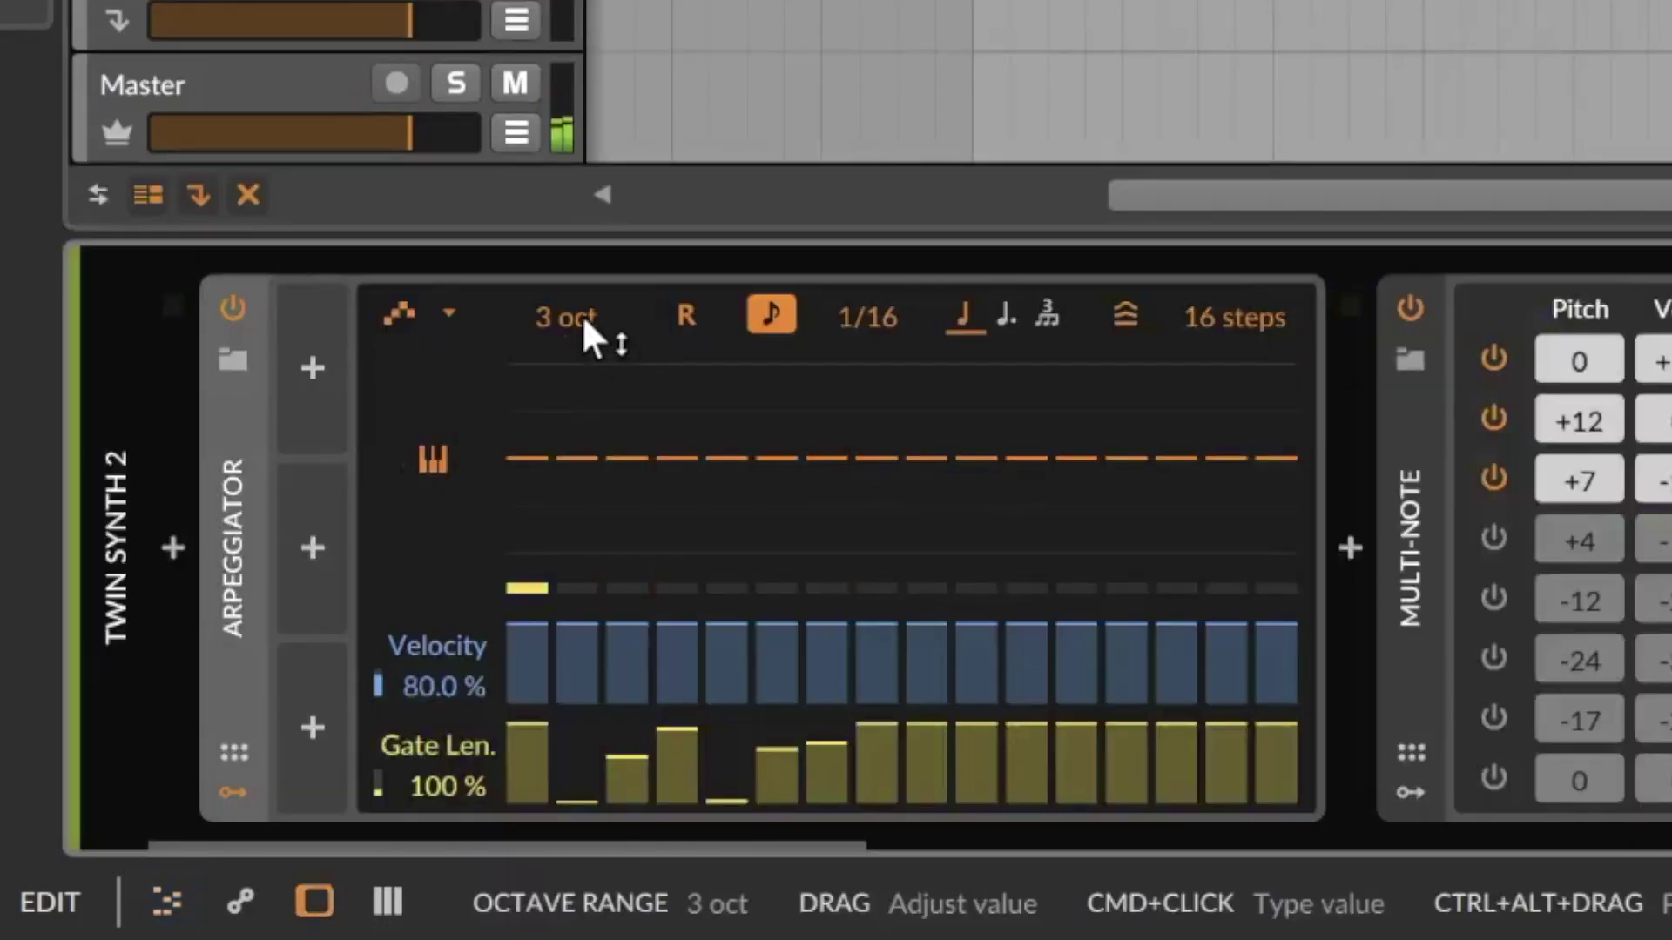
pyautogui.moveTo(582, 315); pyautogui.dragTo(558, 287)
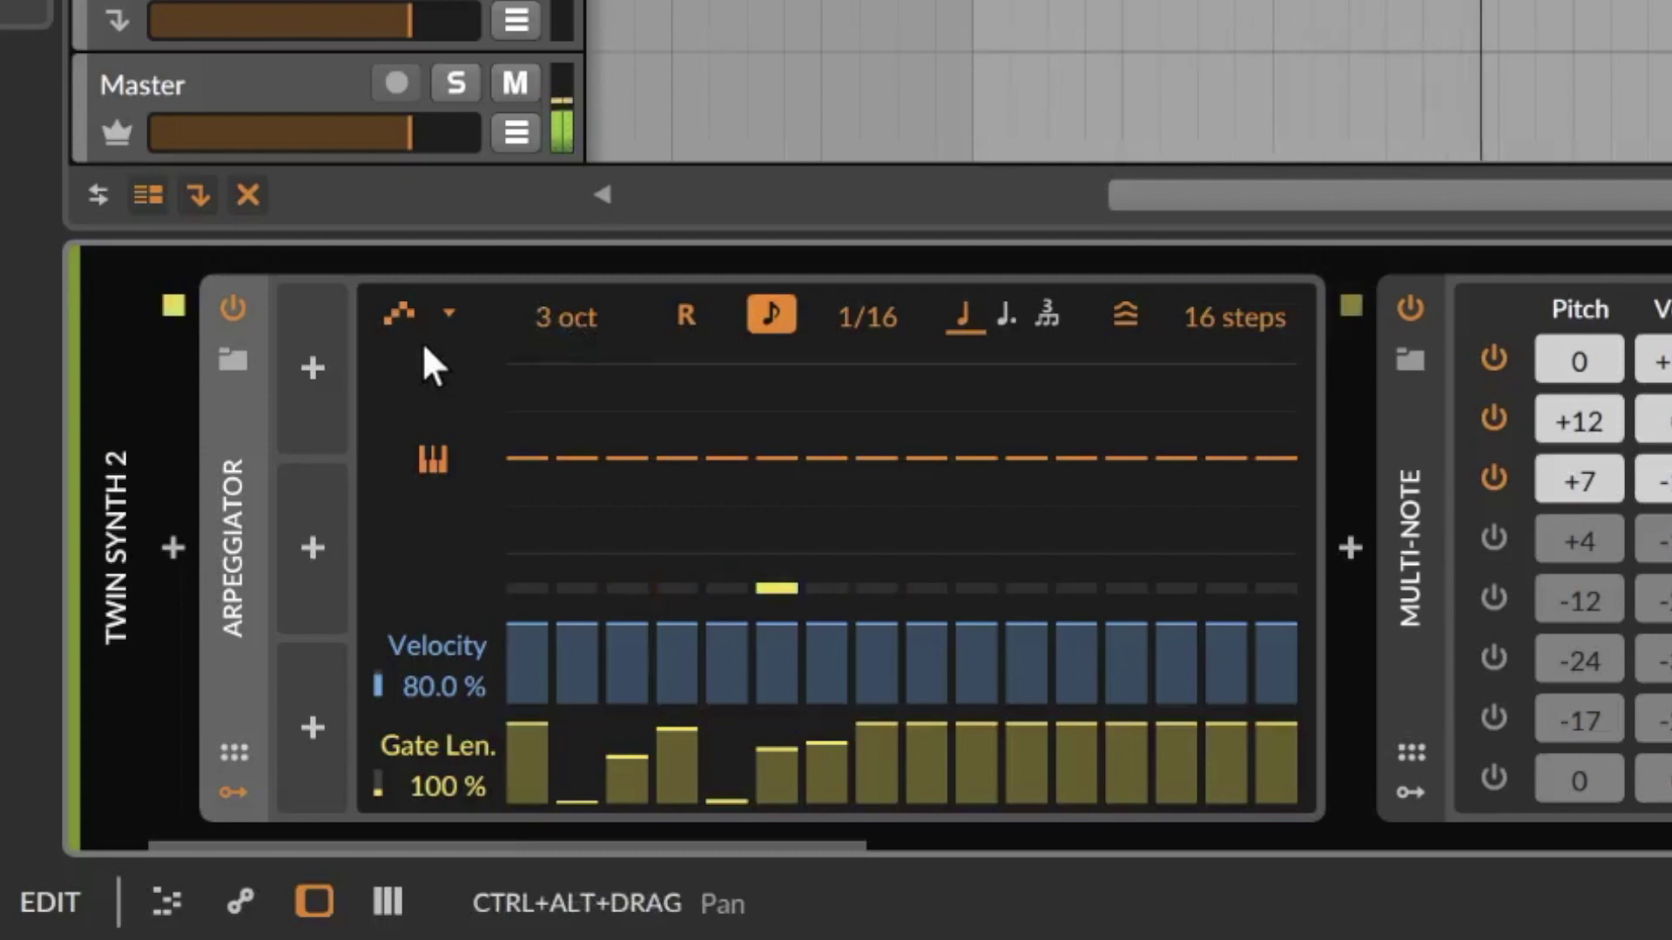
# Try the Chords, Up and Down note patterns in the Twin Synth 2 Arpeggiator.
pyautogui.click(416, 309)
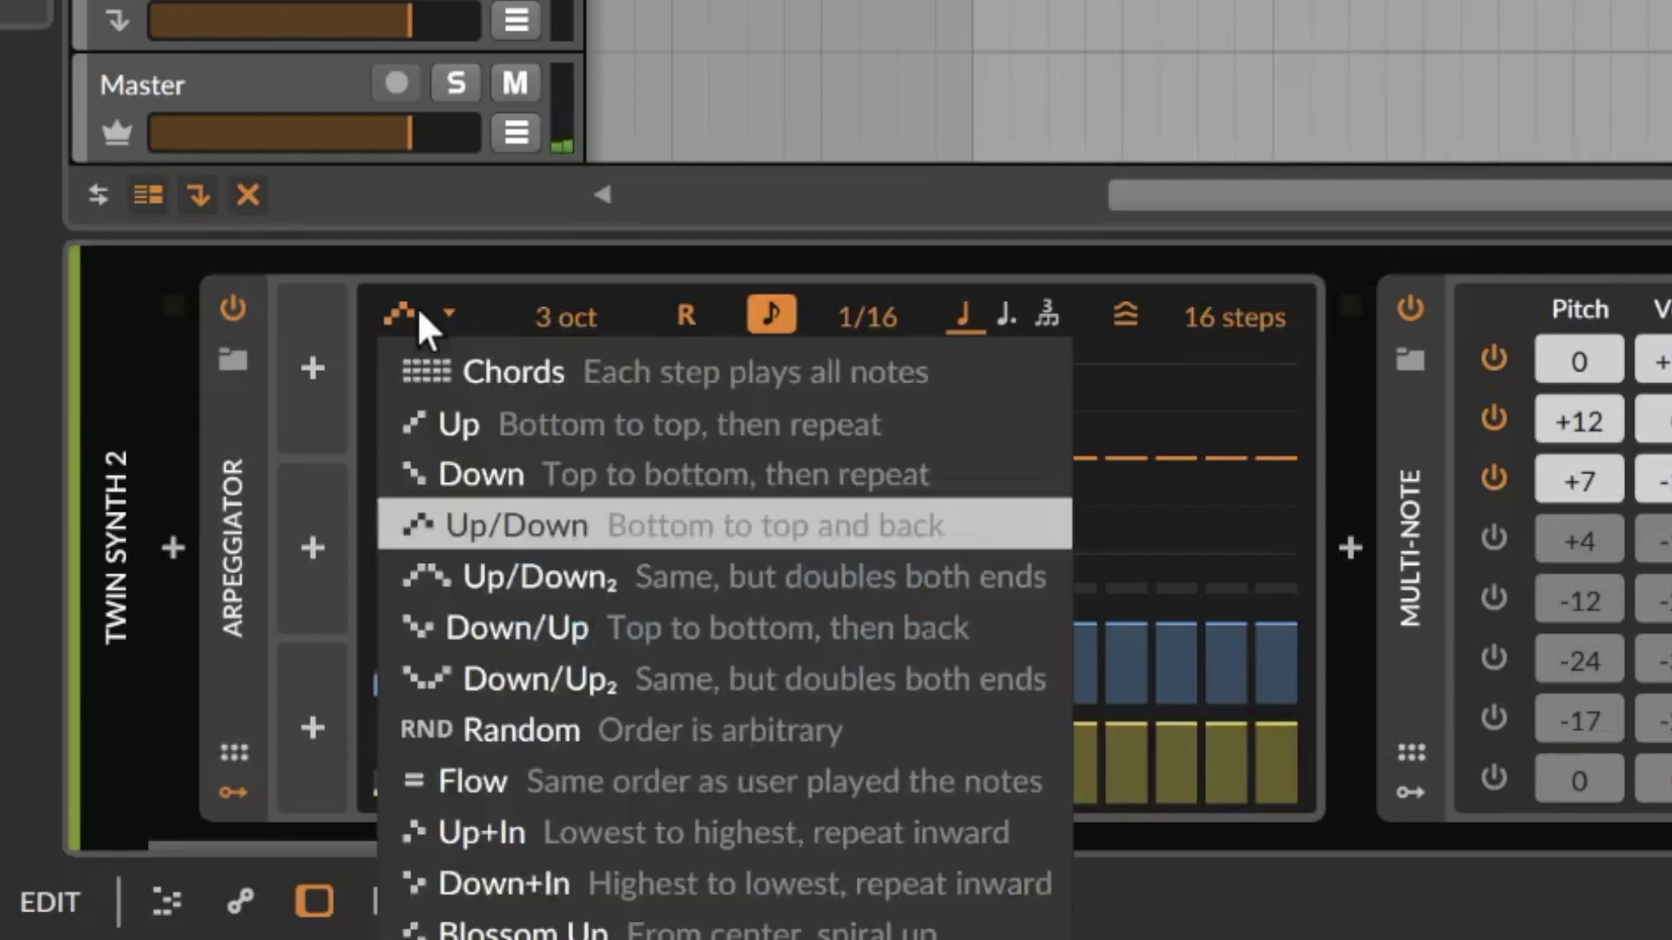
pyautogui.click(426, 371)
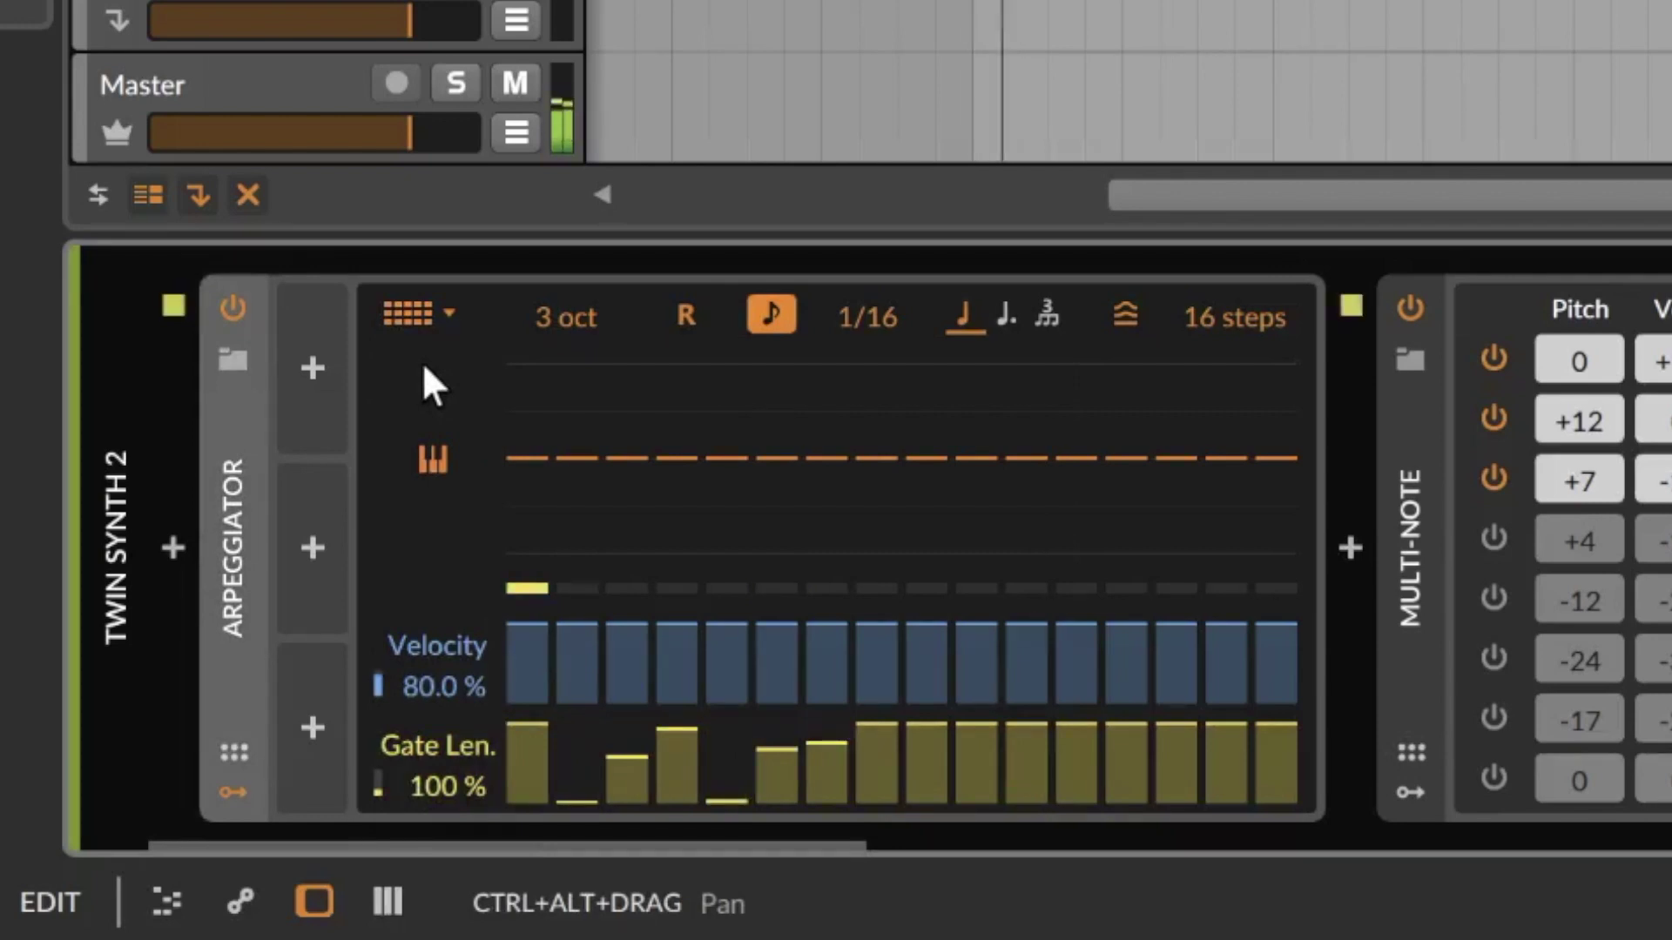
pyautogui.click(421, 305)
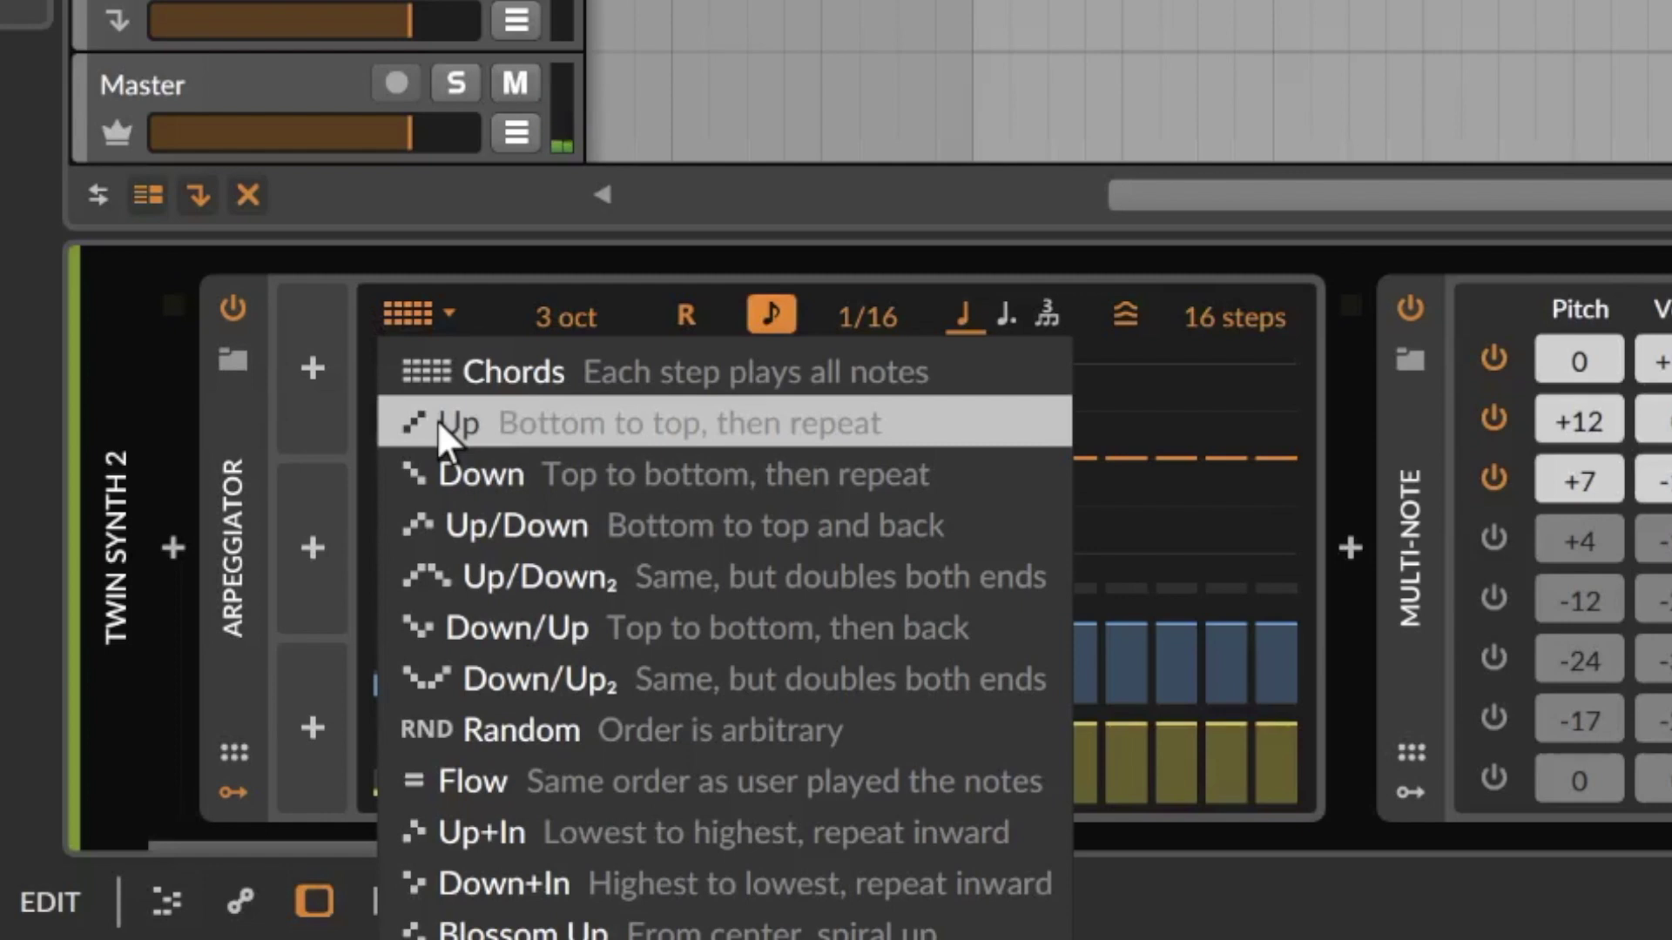
pyautogui.click(436, 420)
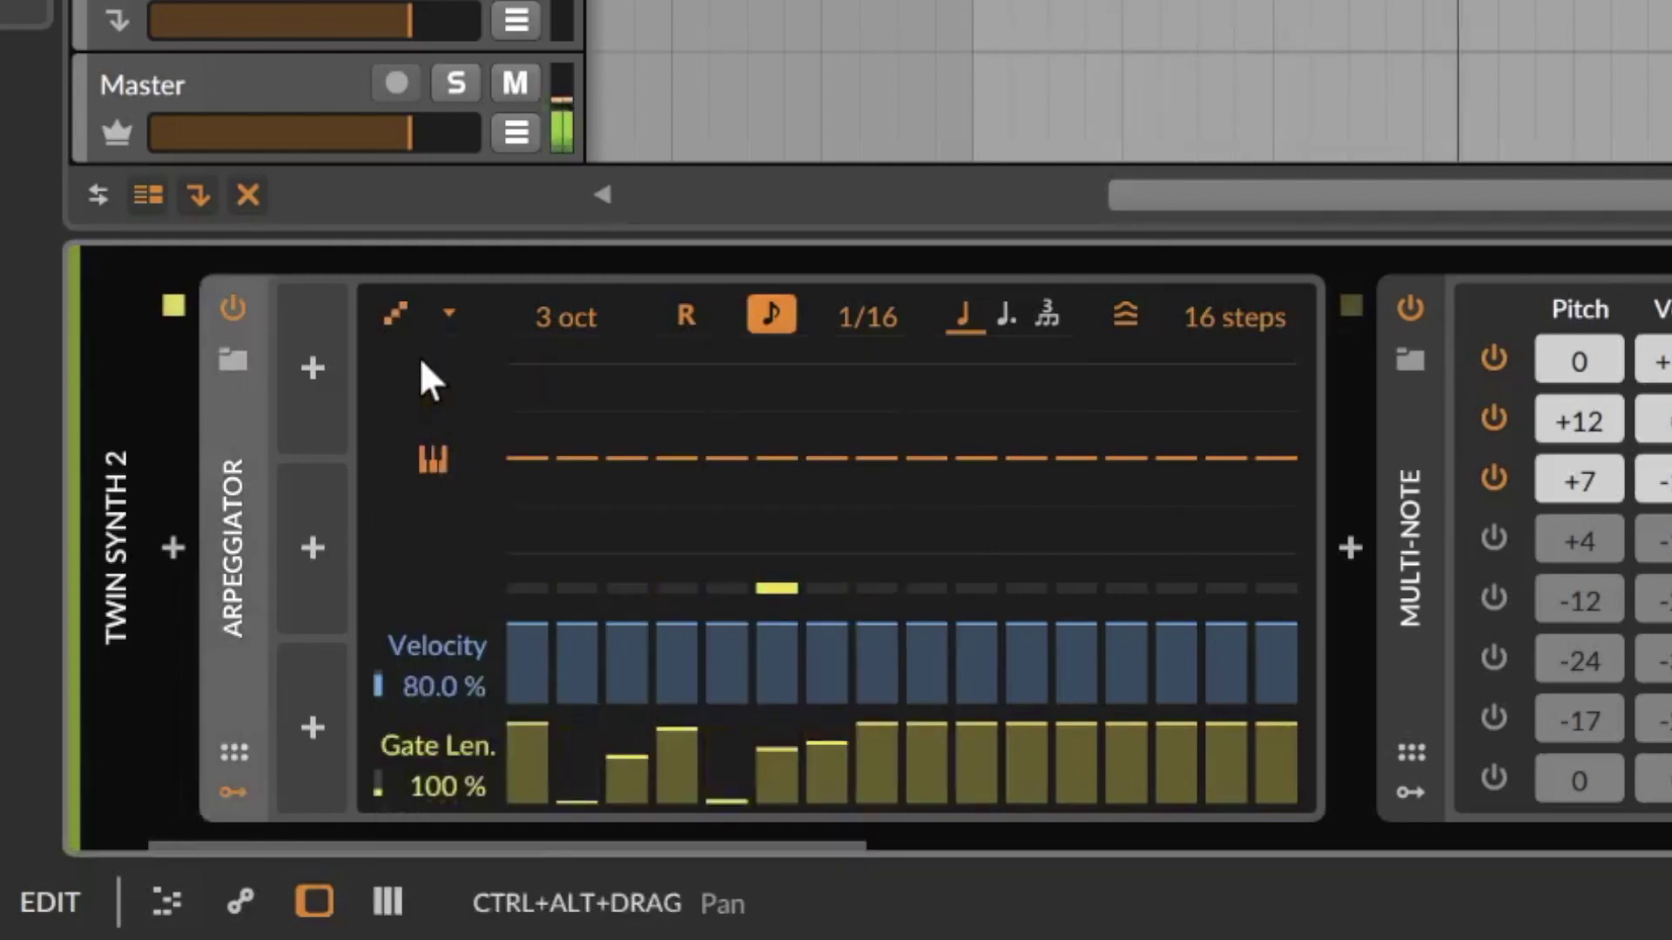
pyautogui.click(411, 308)
pyautogui.click(420, 460)
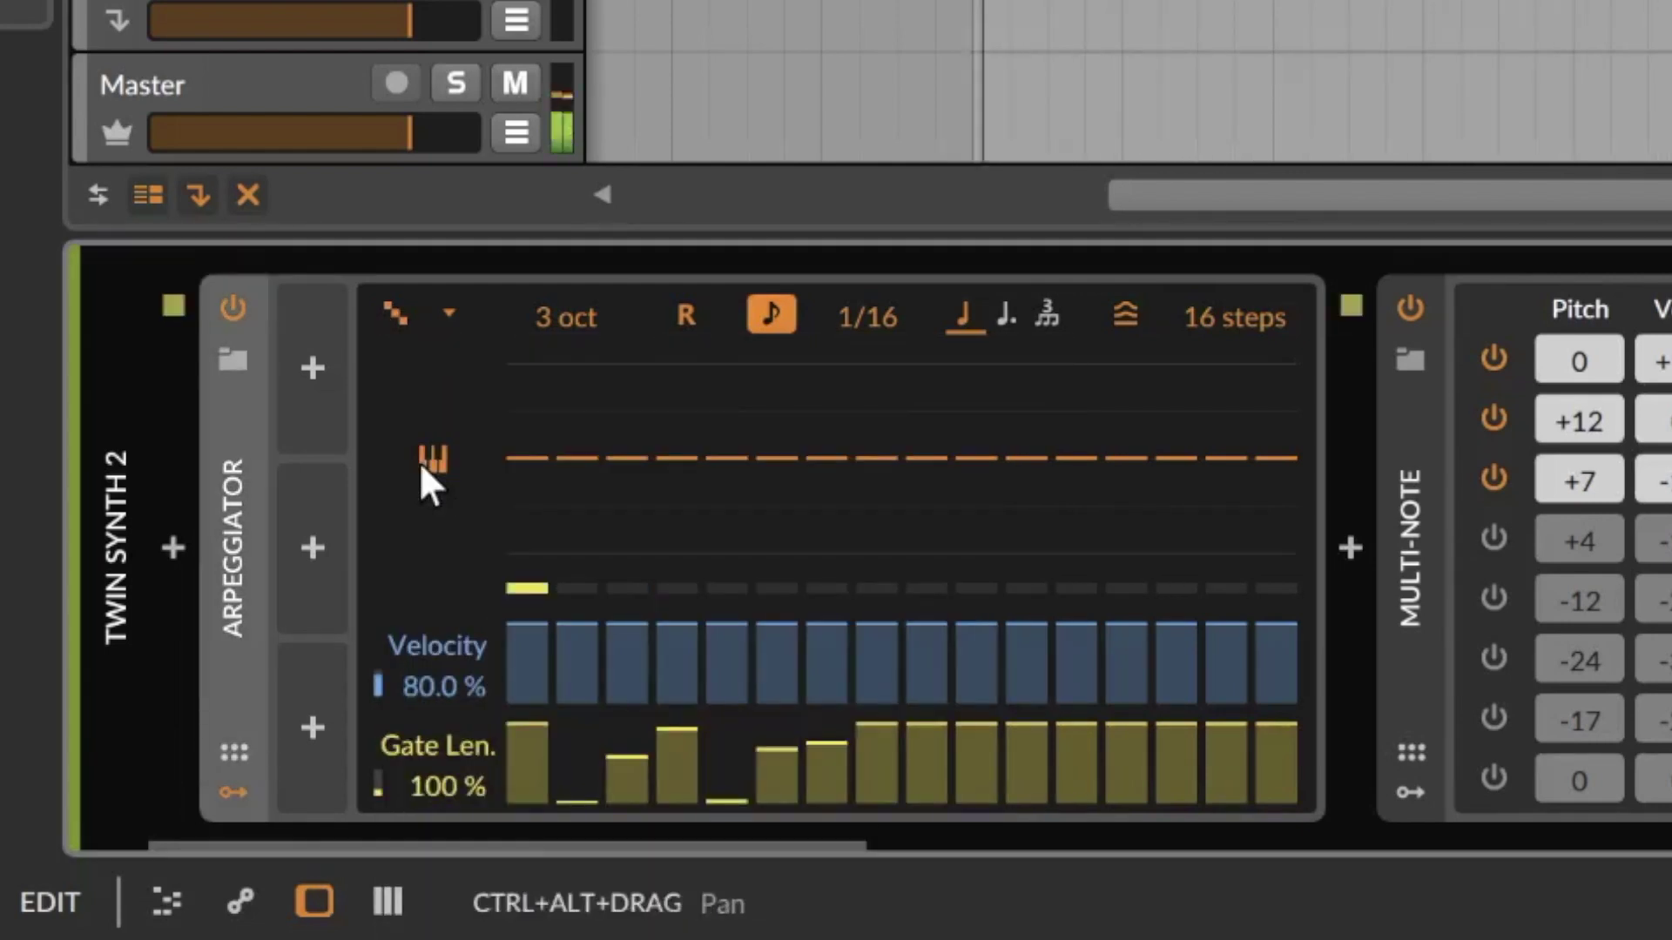
# Try the Arpeggiator's Up/Down, Down/Up and Random note patterns during playback.
pyautogui.click(406, 305)
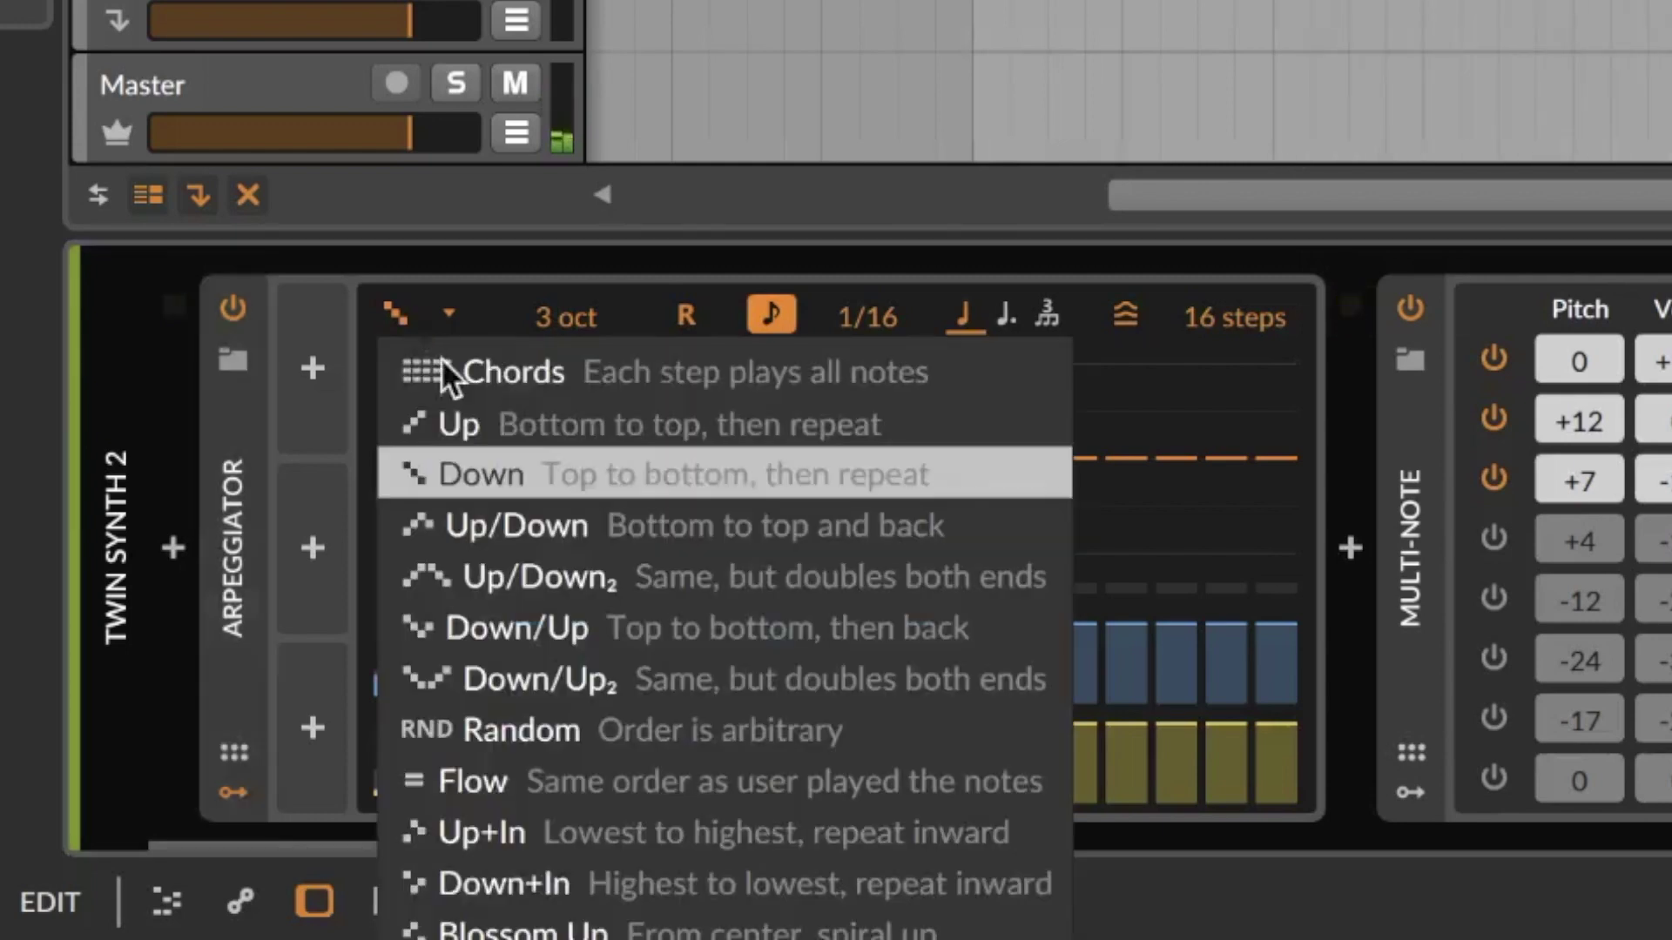
pyautogui.click(582, 545)
pyautogui.click(425, 322)
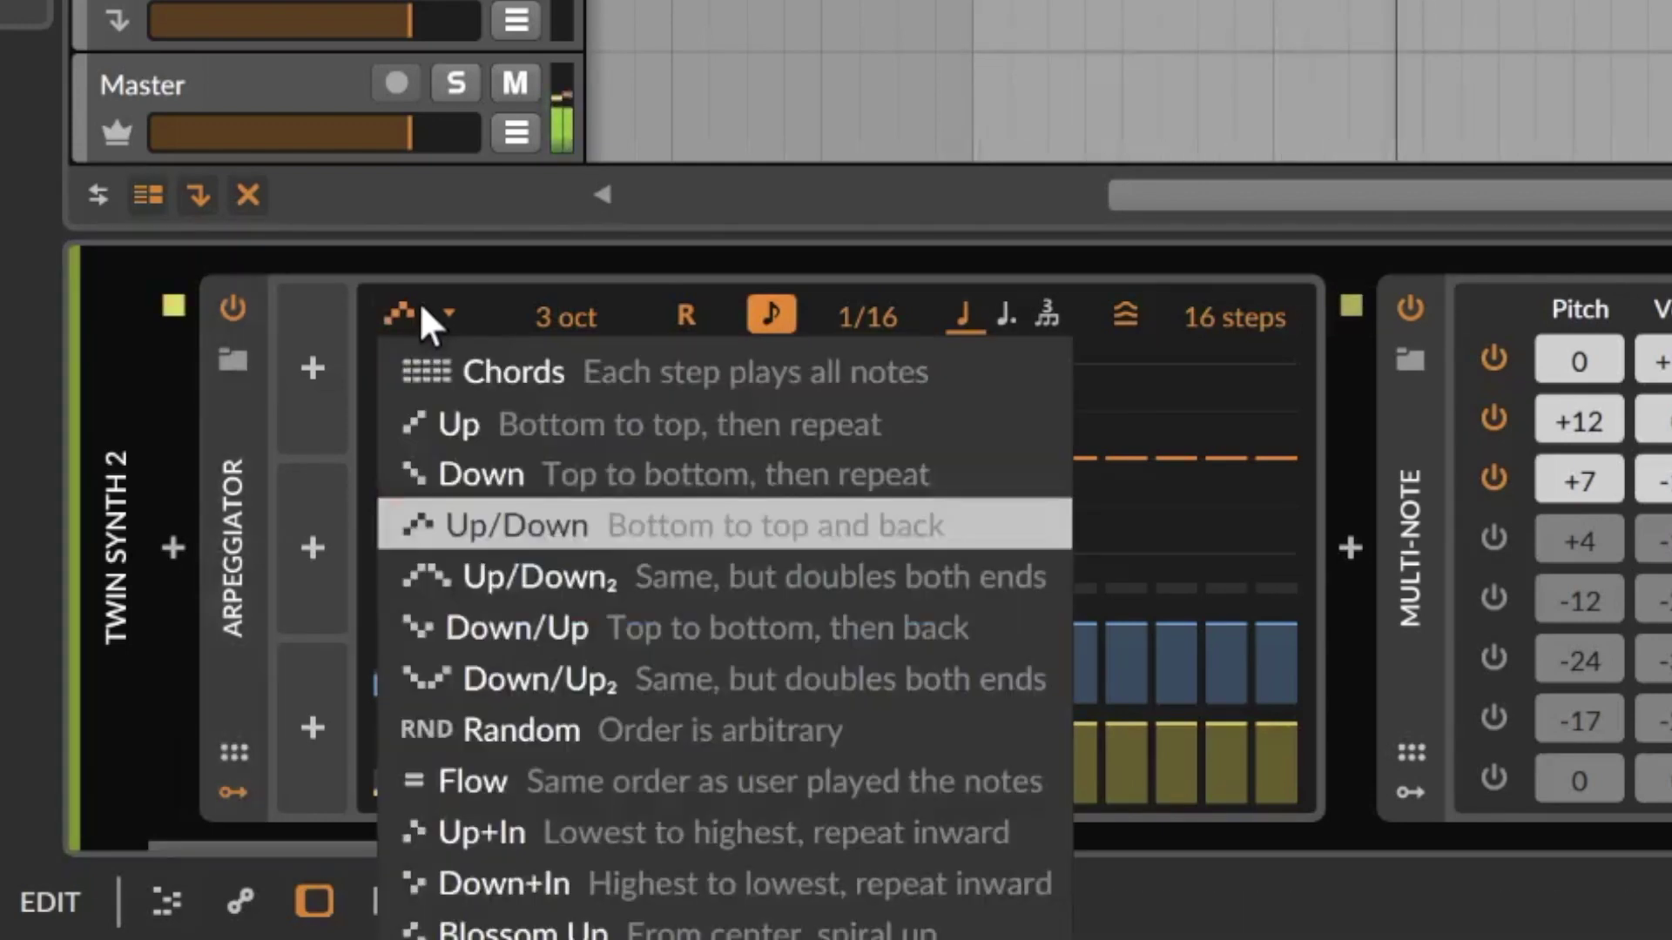
pyautogui.click(464, 651)
pyautogui.click(393, 312)
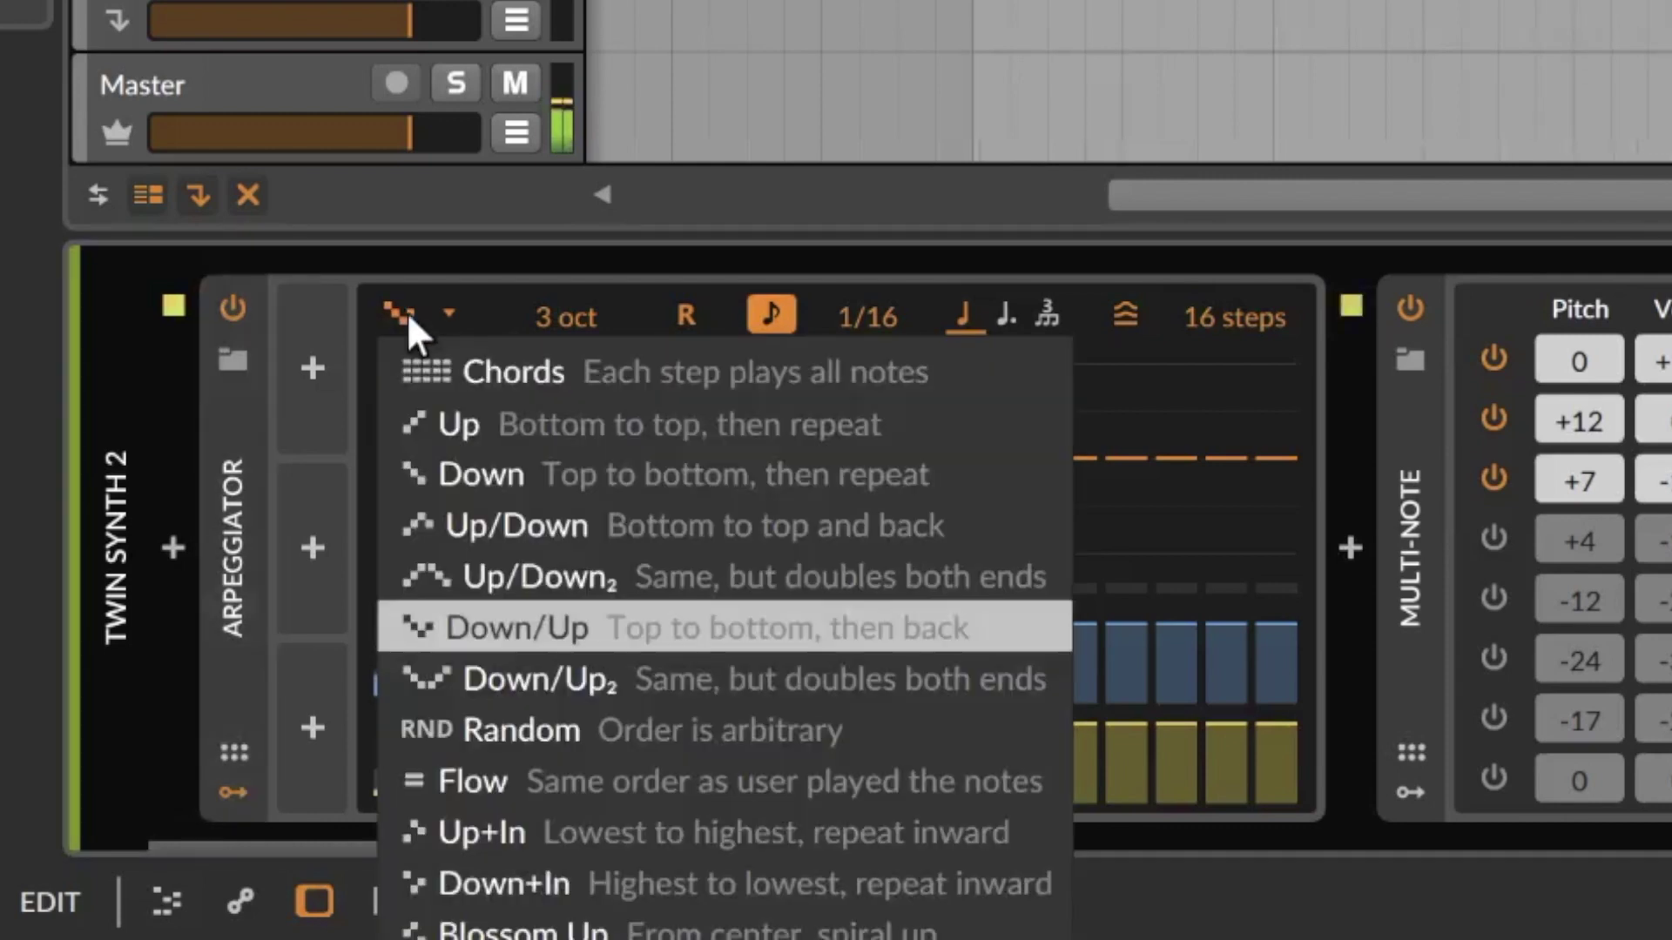
pyautogui.click(840, 732)
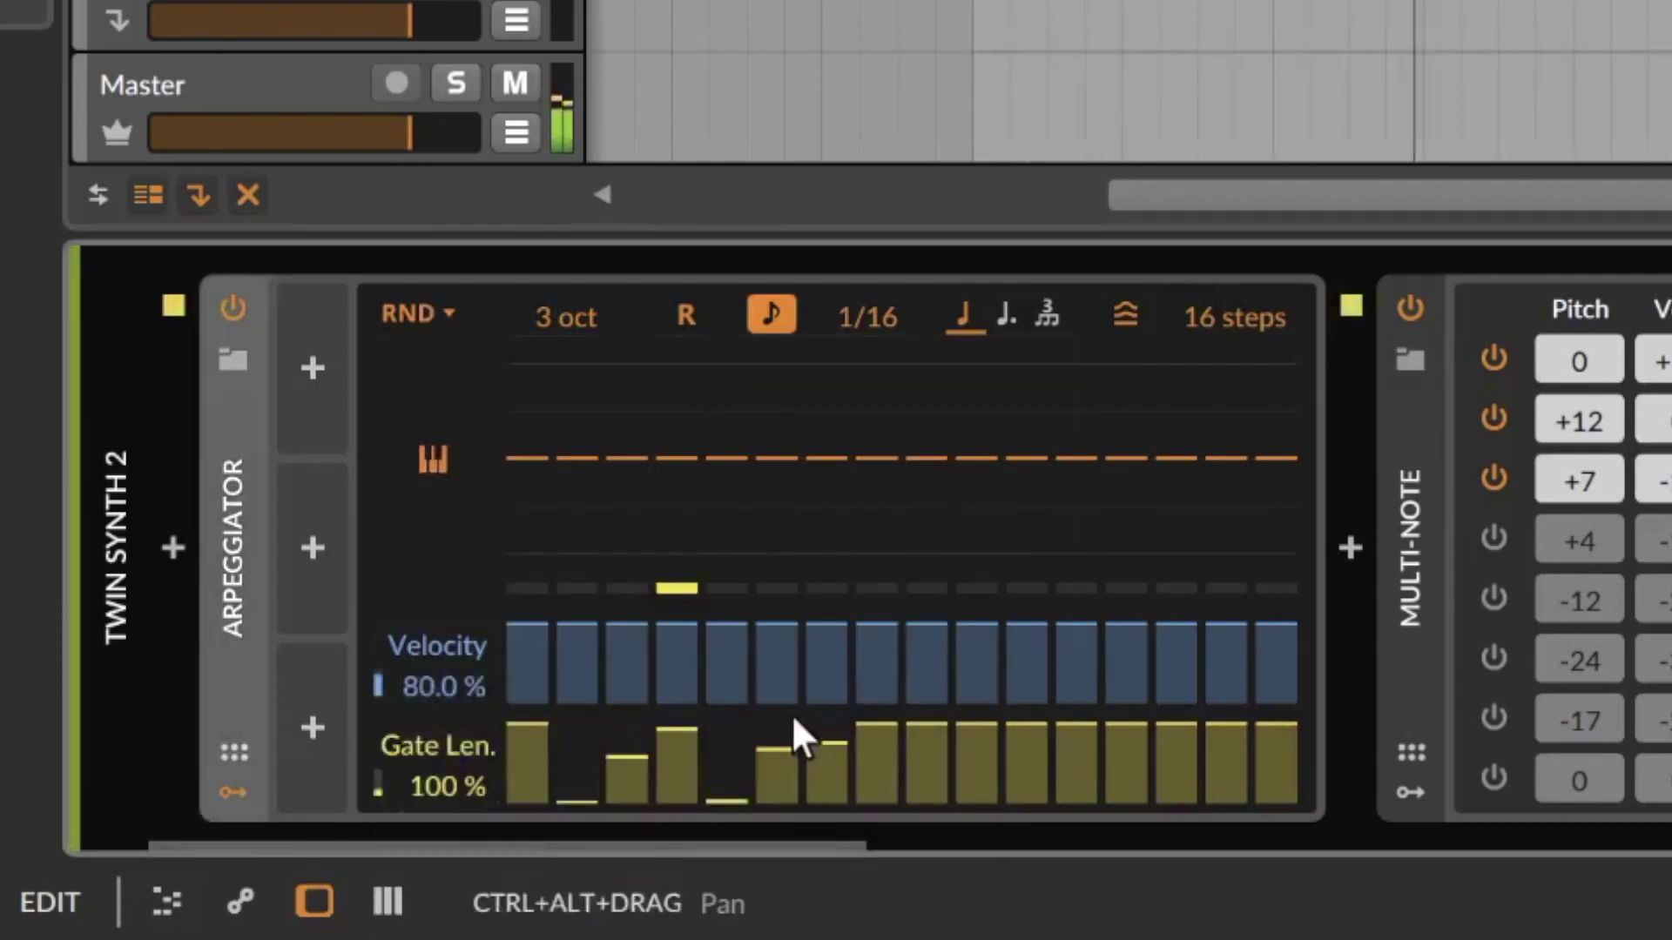
# Try the Arpeggiator's Flow and Blossom Up patterns and a few of the neighbouring spiral-type patterns.
pyautogui.click(431, 311)
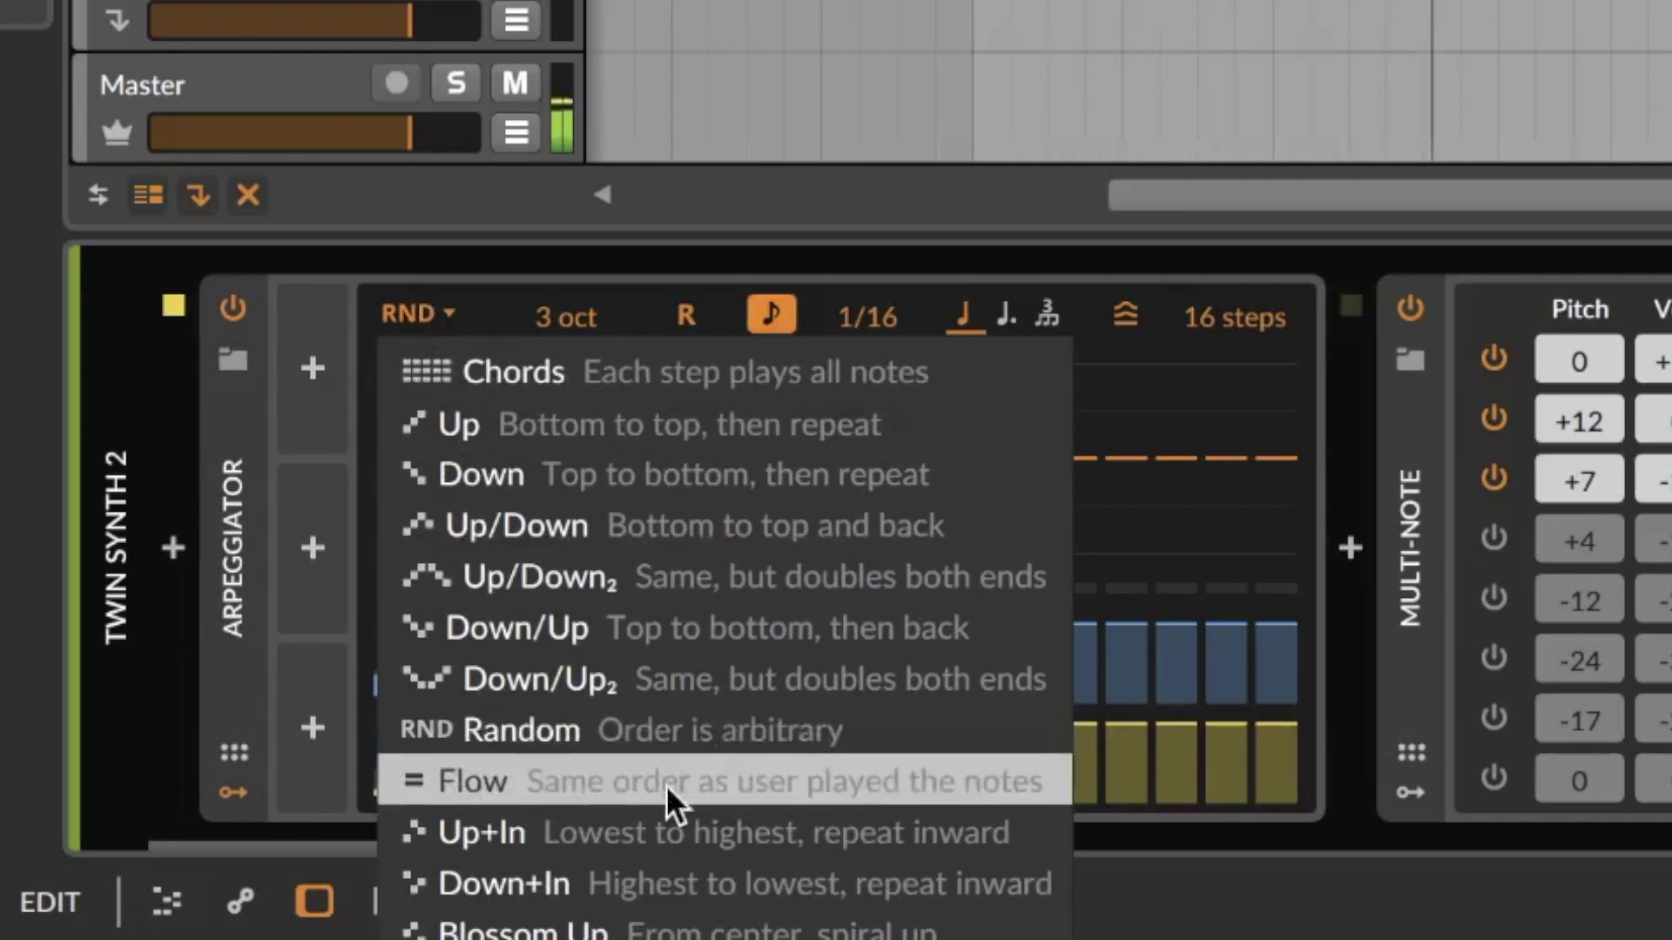
pyautogui.click(704, 798)
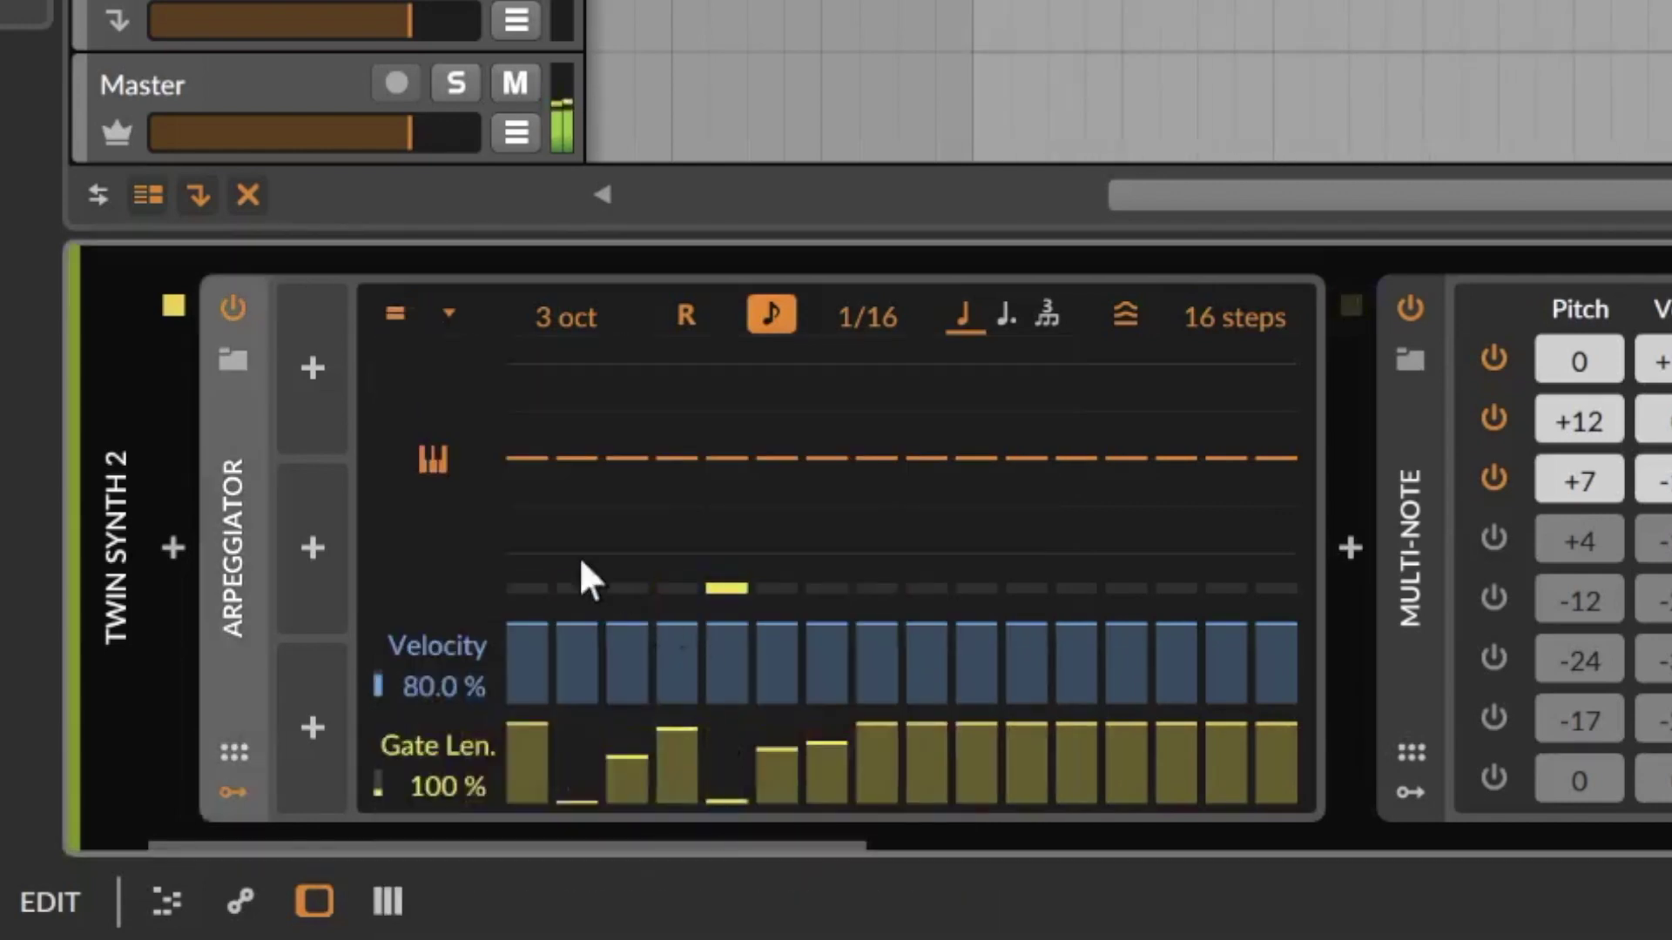
pyautogui.click(409, 305)
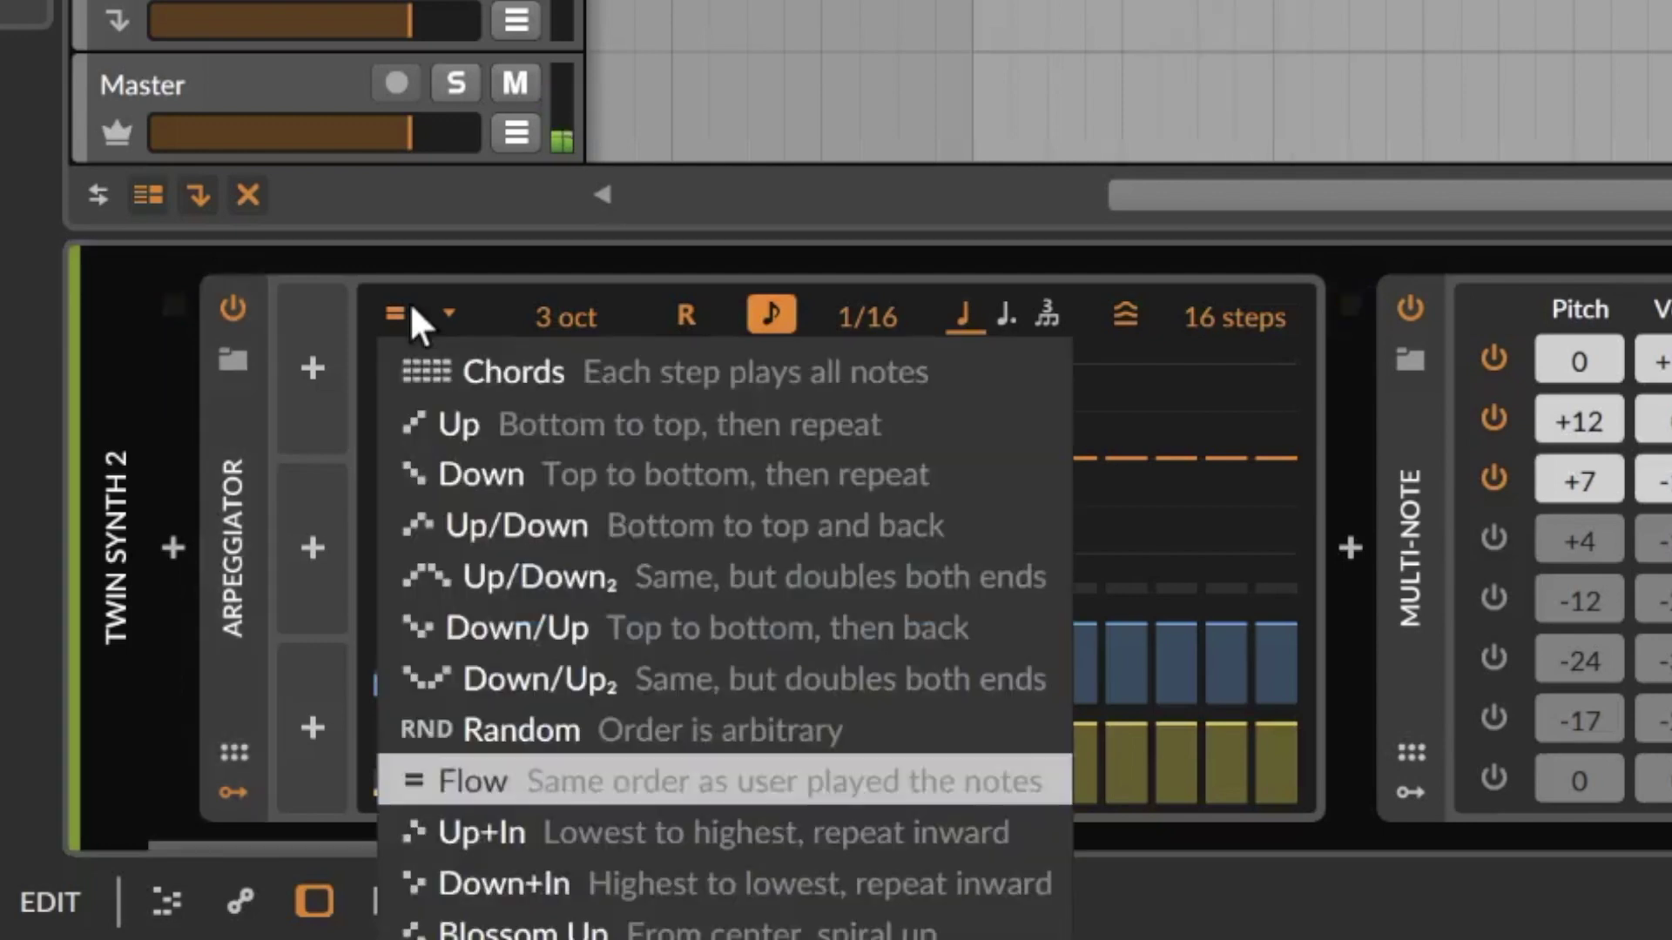
pyautogui.scroll(-3, 410, 303)
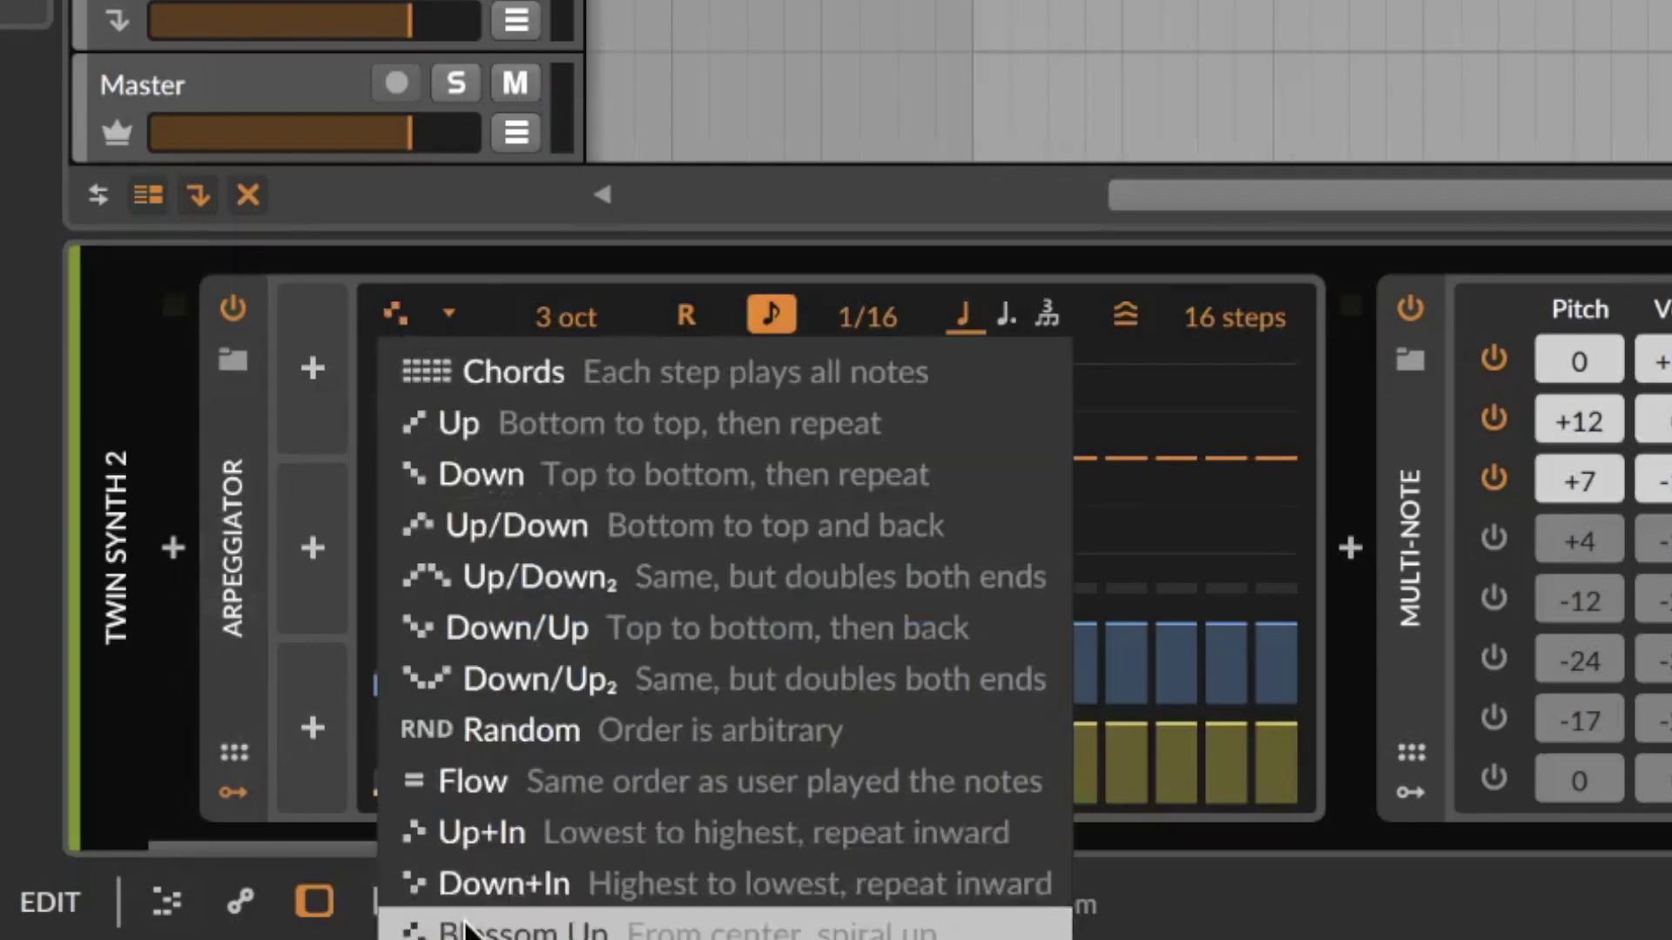
pyautogui.click(466, 930)
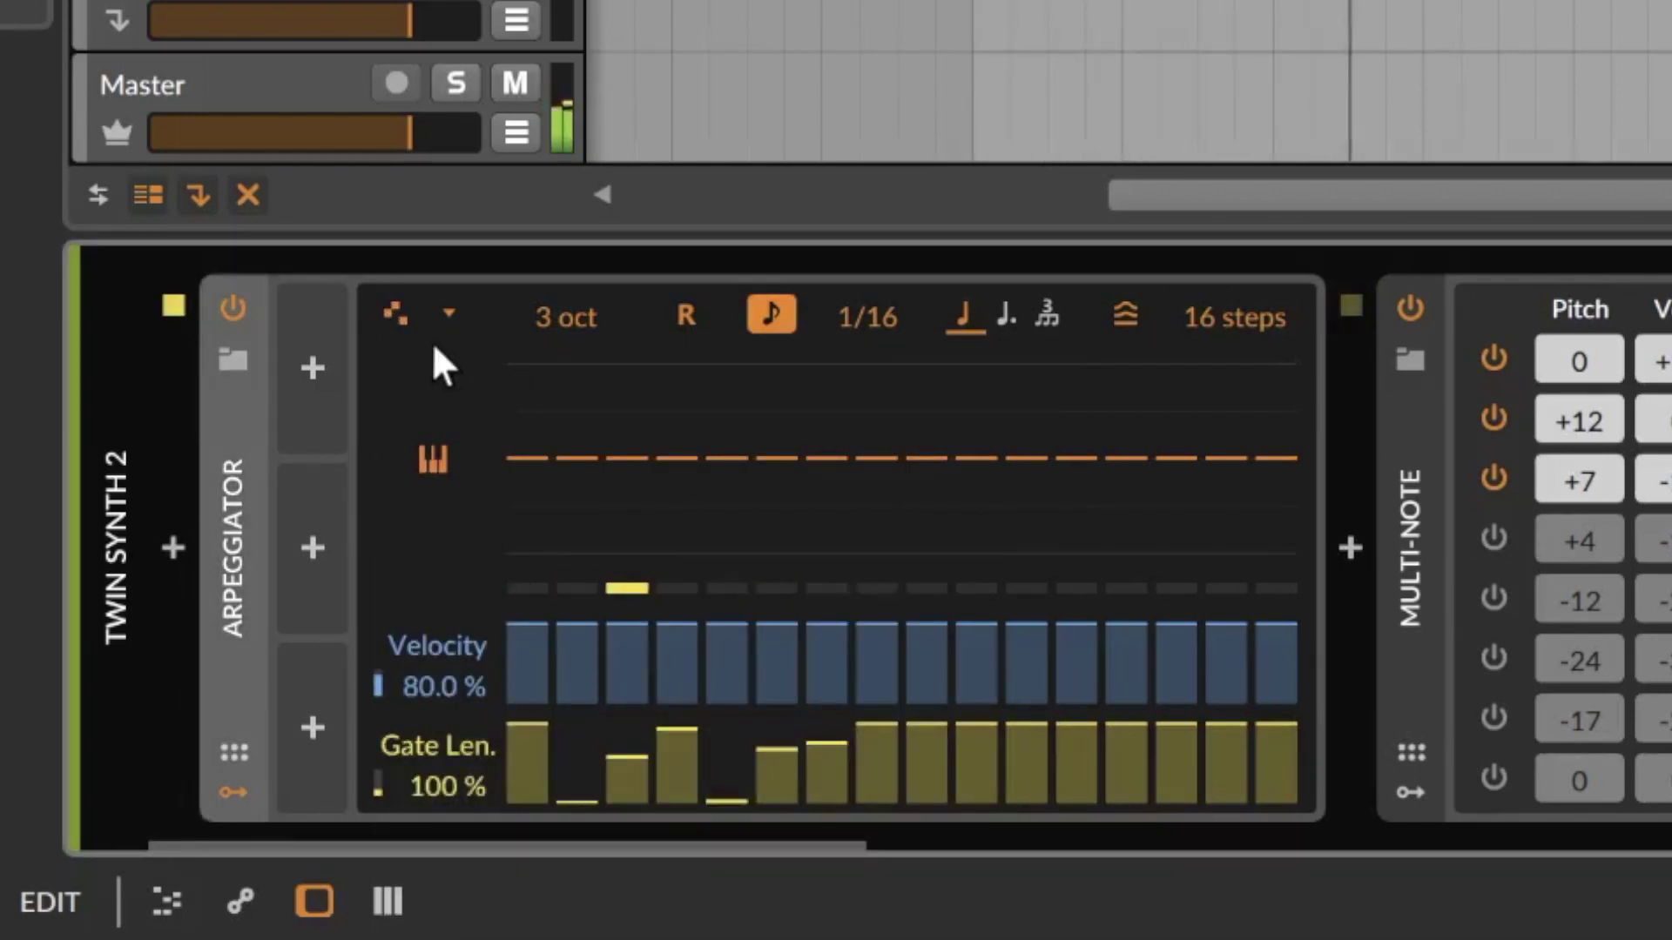
pyautogui.click(396, 315)
pyautogui.click(444, 582)
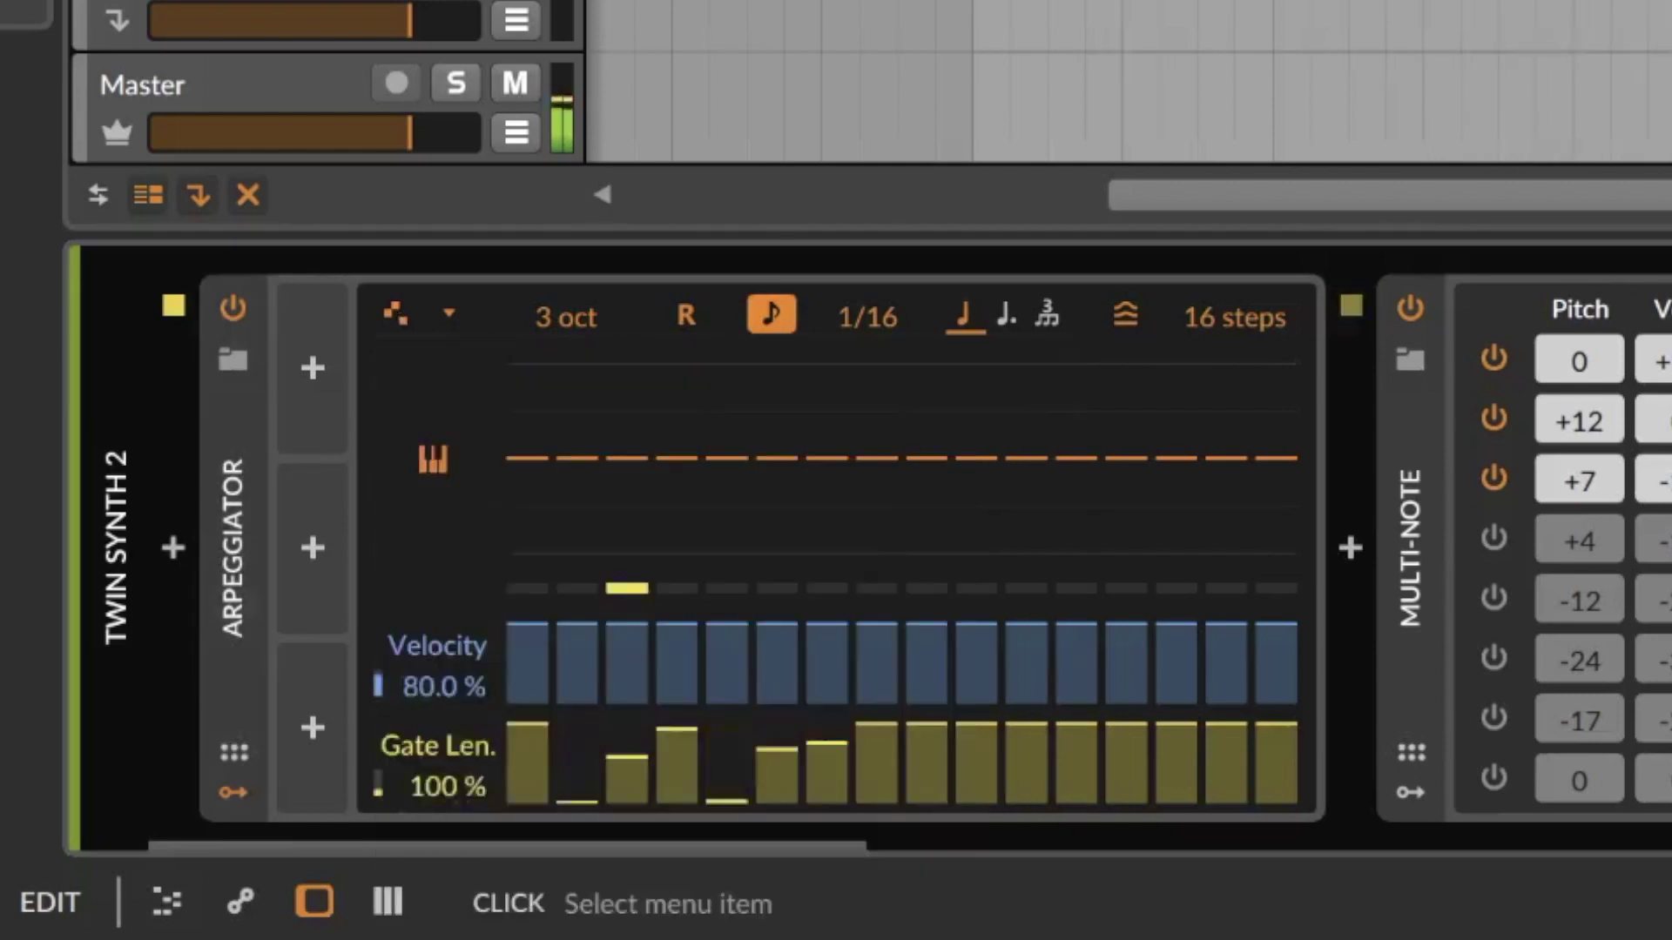
pyautogui.click(397, 320)
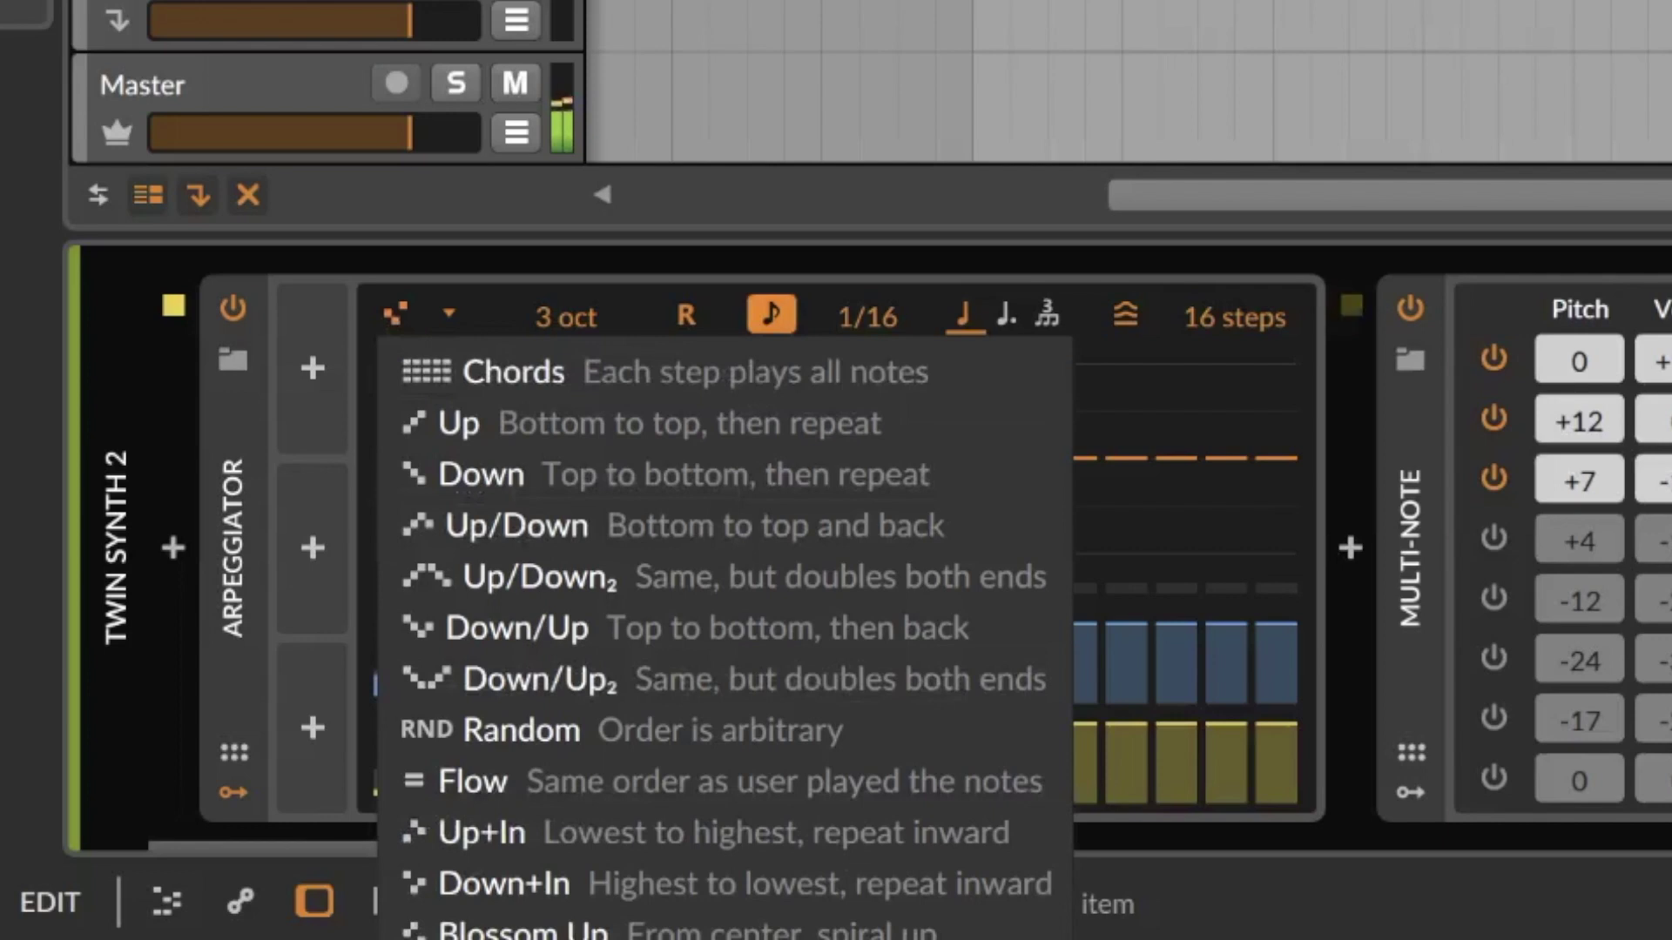
pyautogui.click(487, 933)
# Set the Twin Synth 2 Arpeggiator's note pattern to Up.
pyautogui.click(399, 320)
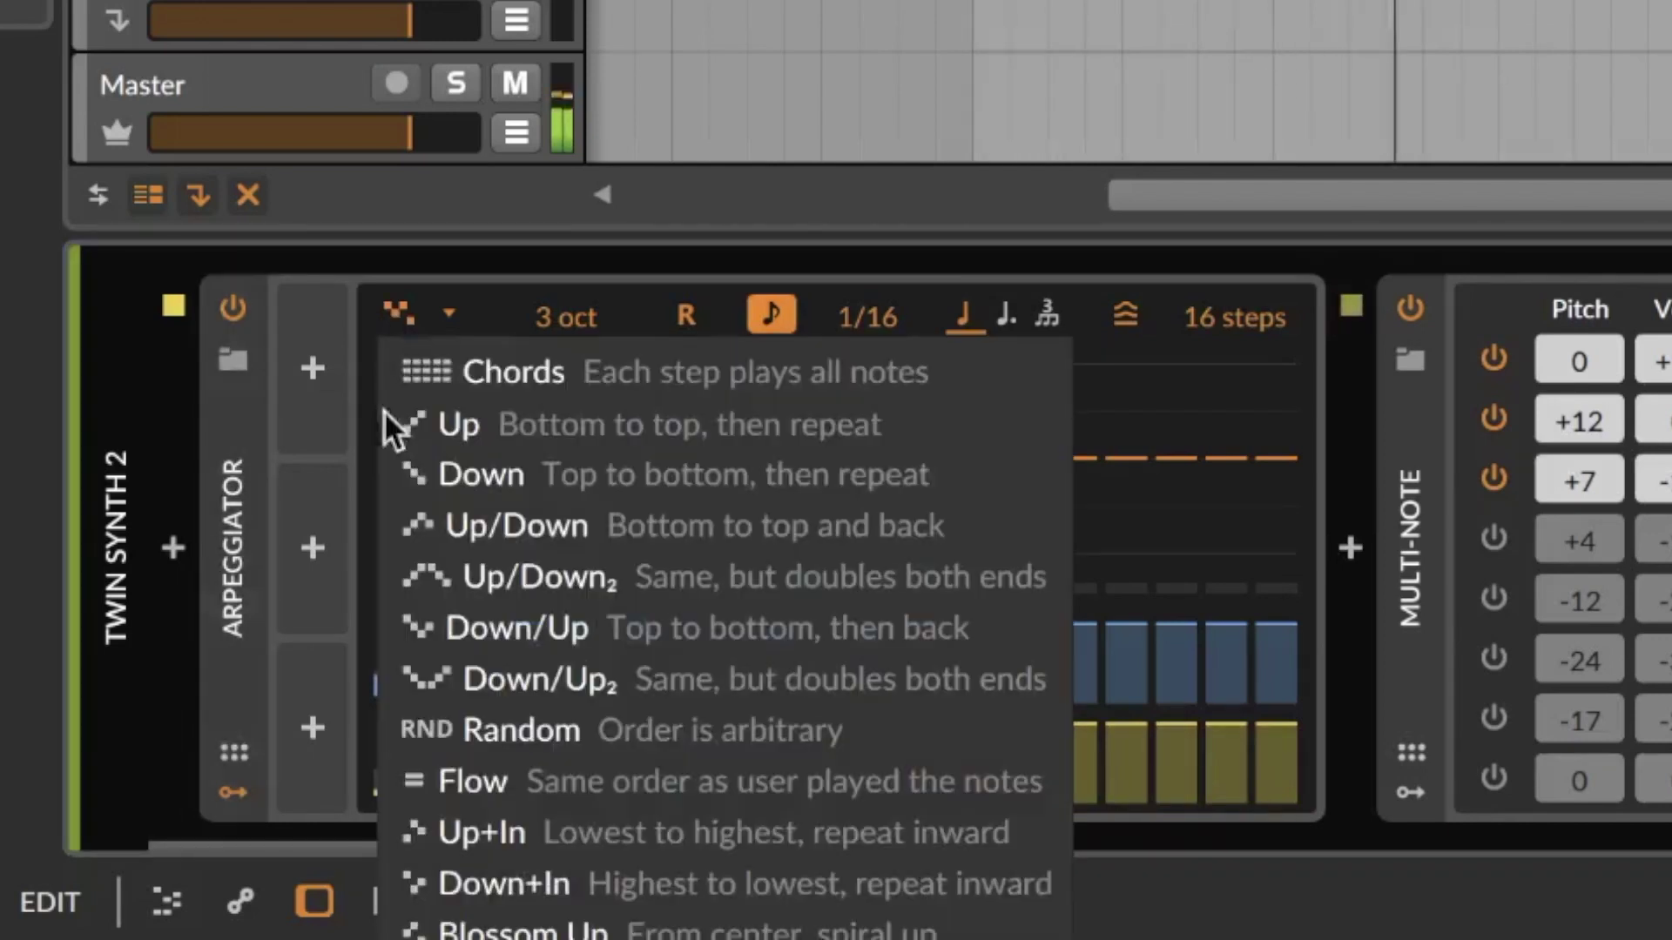
pyautogui.click(413, 322)
pyautogui.click(435, 424)
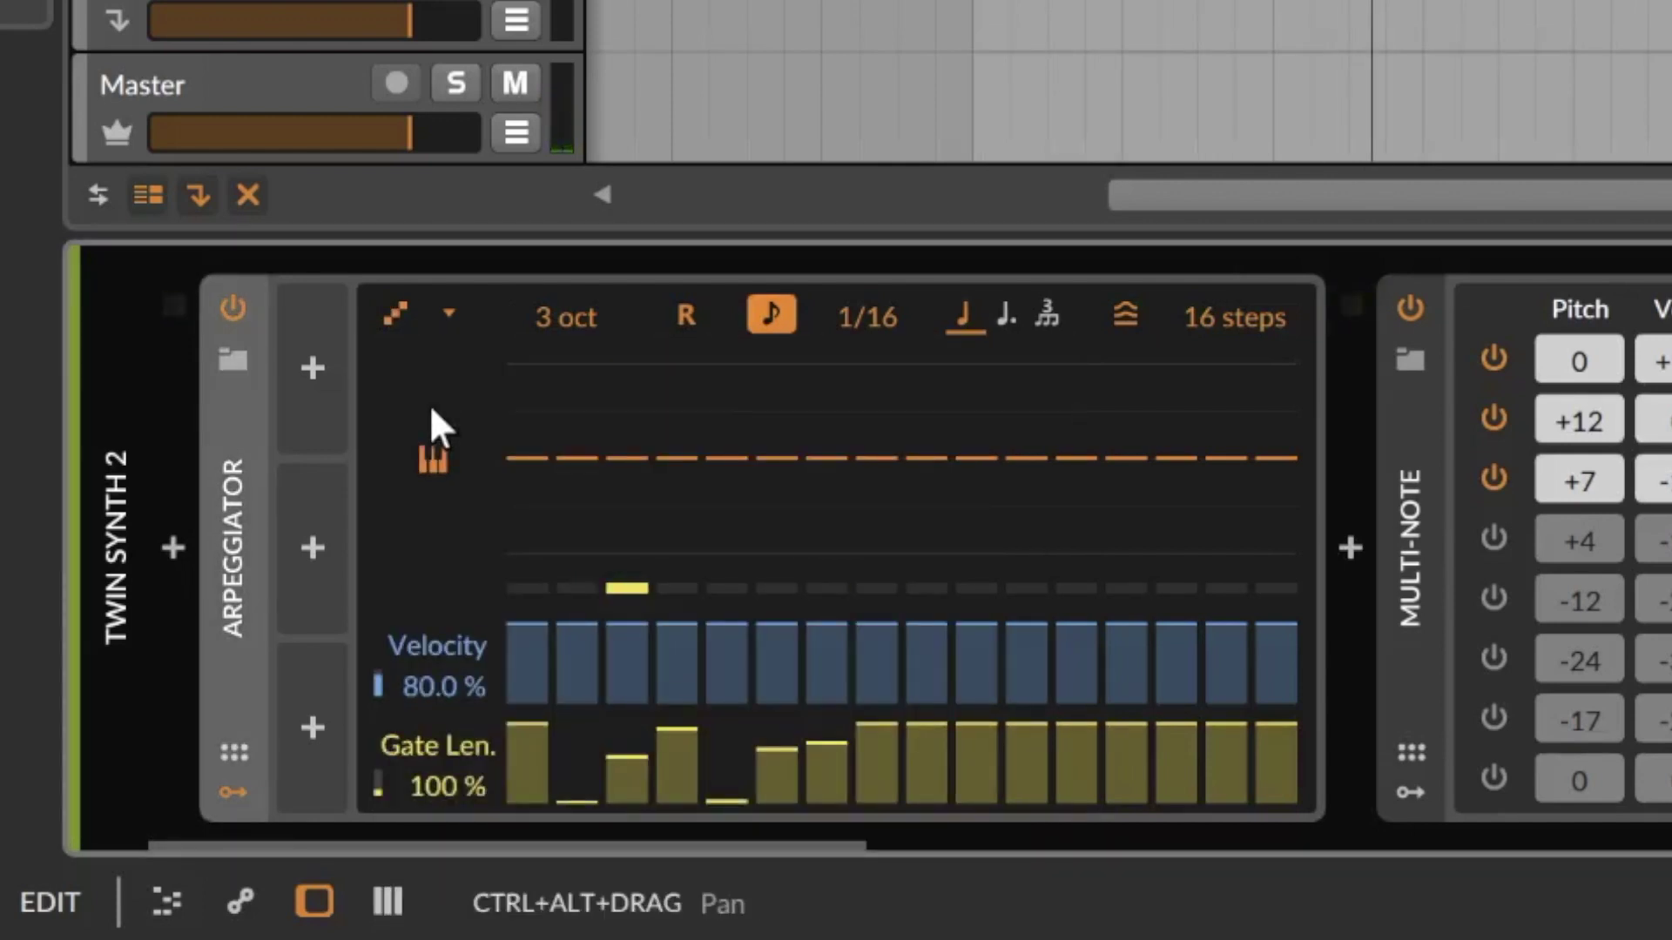
# Add an LFO modulator to the Arpeggiator and adjust the LFO's rate.
pyautogui.click(311, 729)
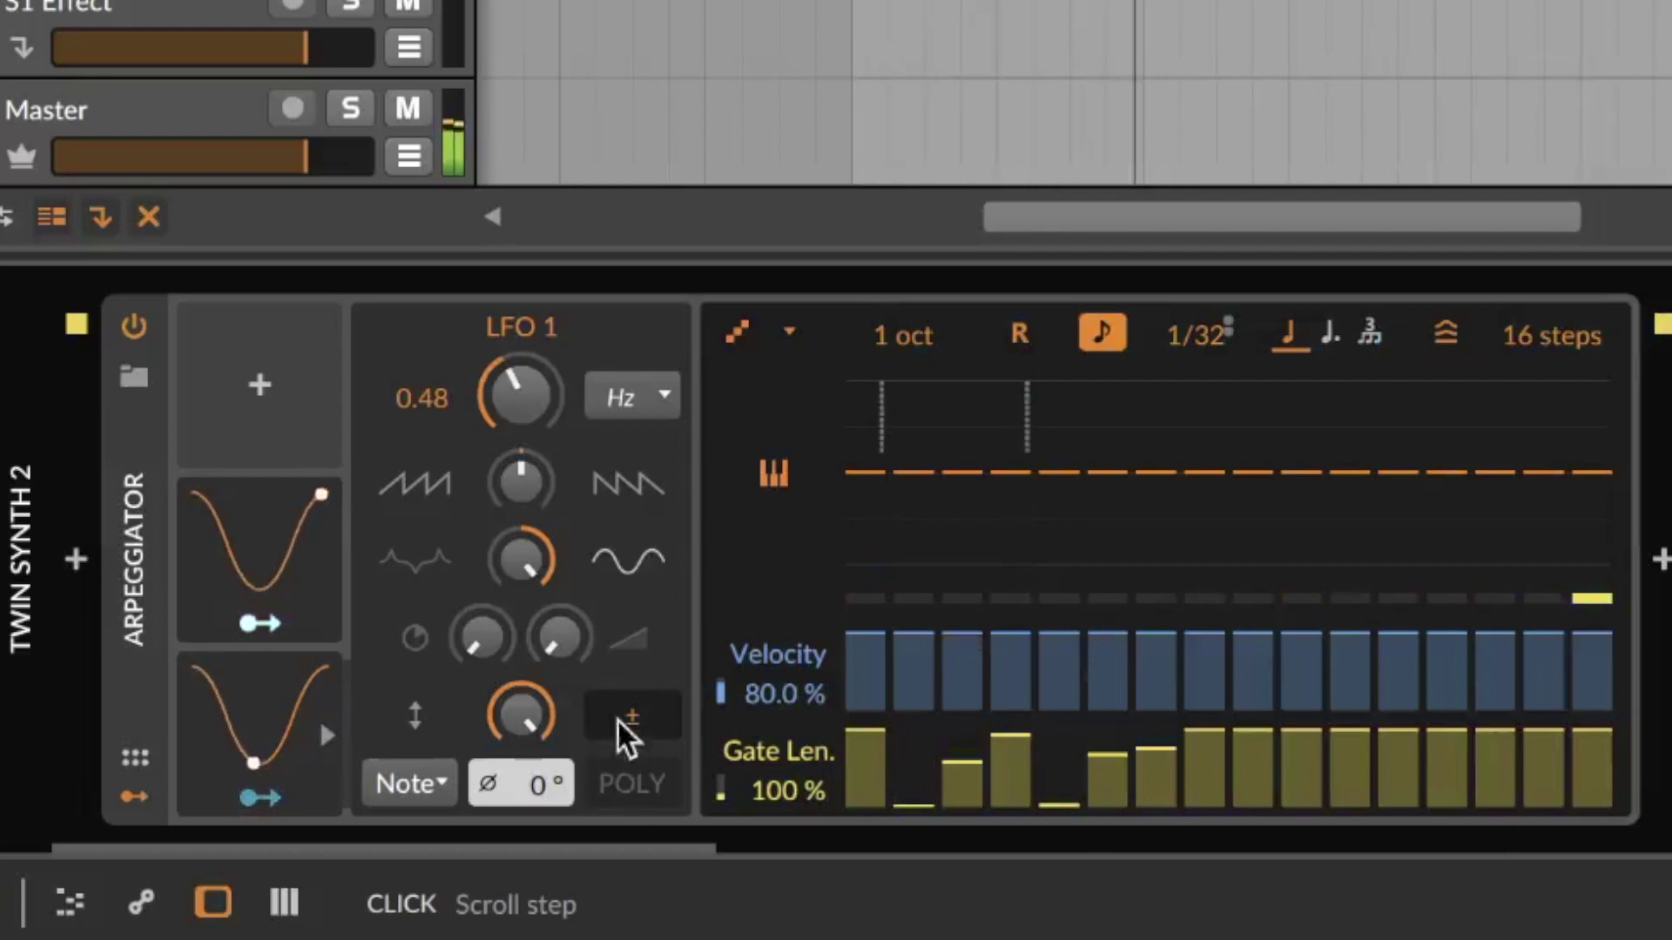
pyautogui.click(261, 549)
pyautogui.moveTo(549, 388); pyautogui.dragTo(532, 292)
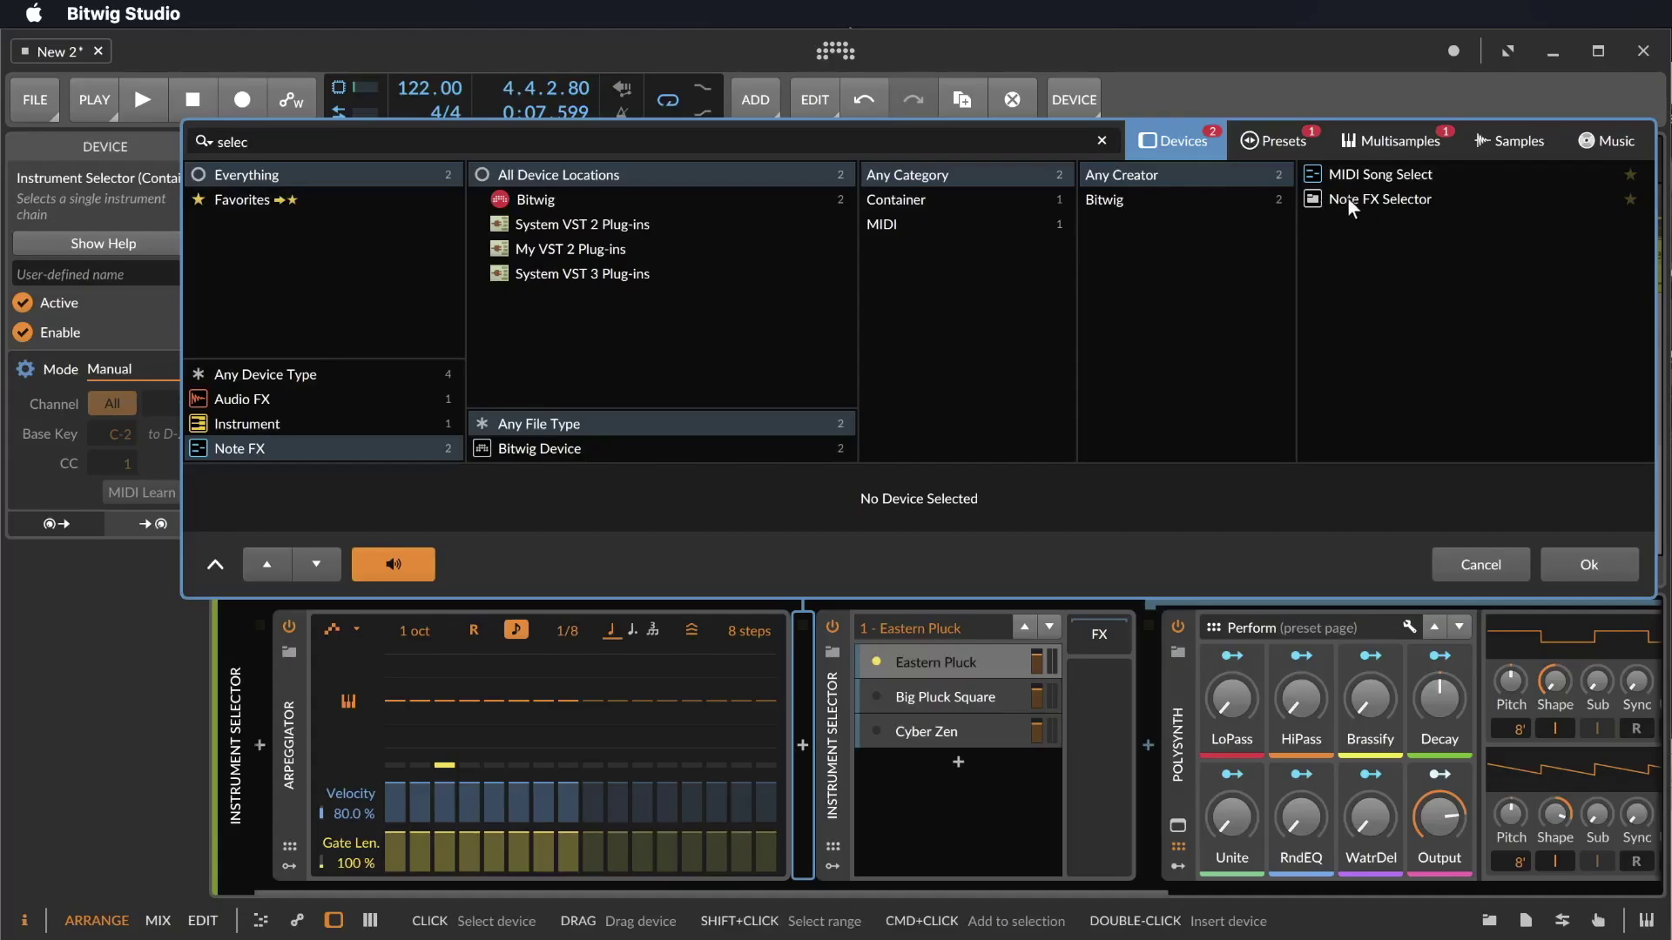
# Insert a Note FX Selector after the Arpeggiator on the Instrument Selector track and add a Multi-Note layer to it.
pyautogui.click(1371, 202)
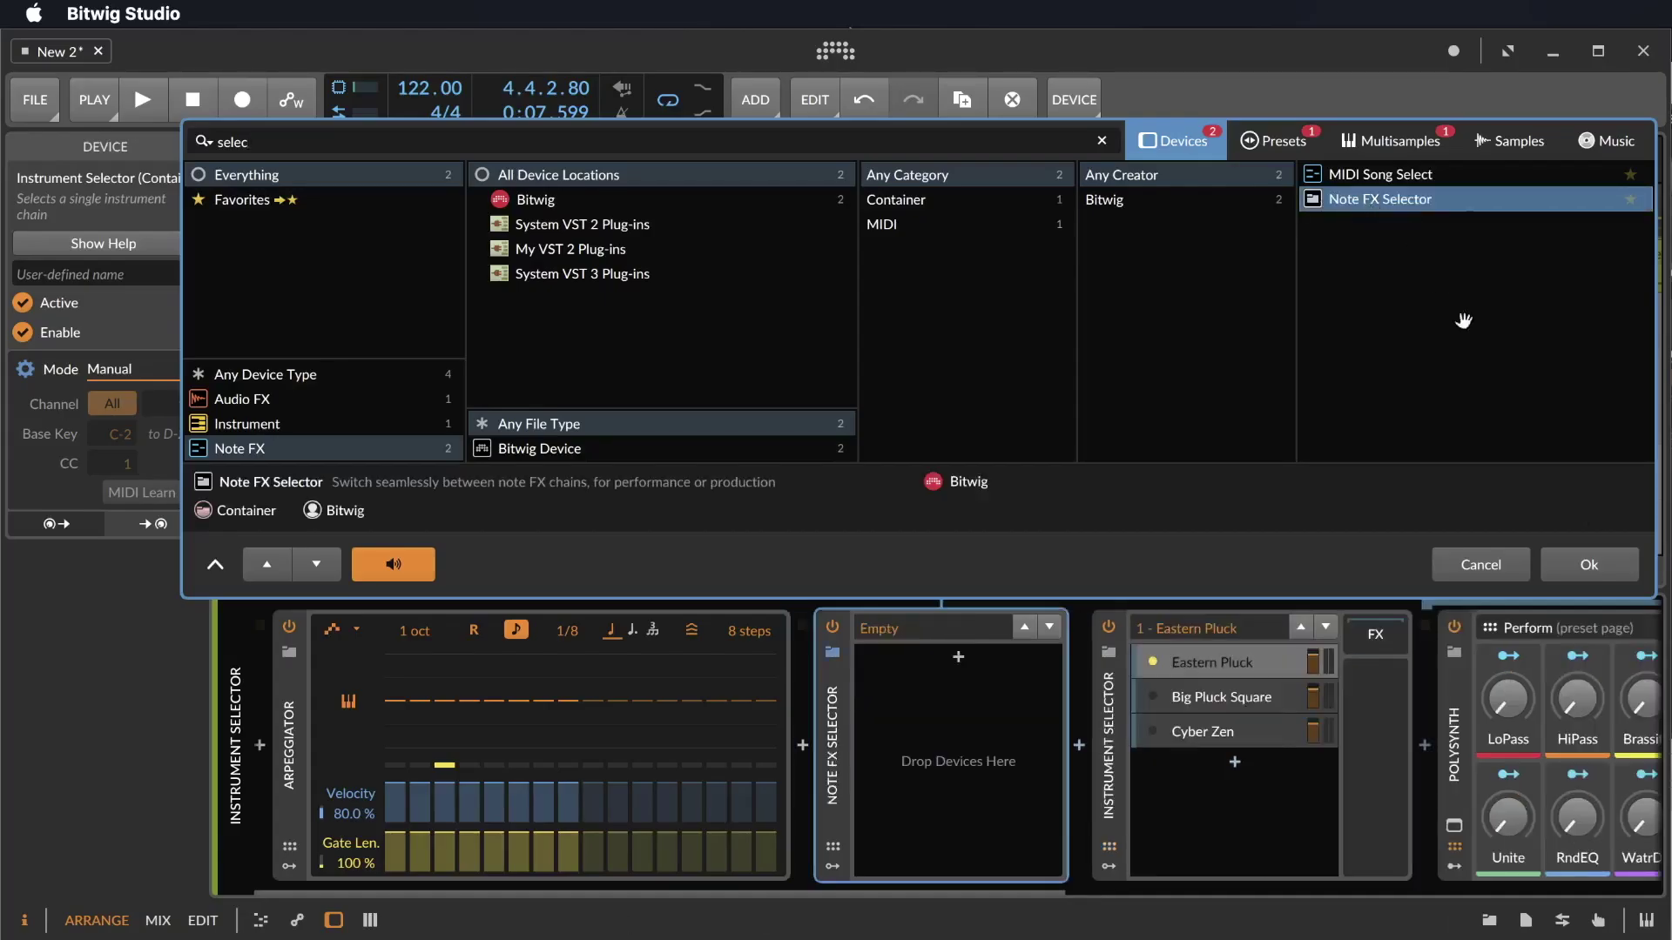
pyautogui.click(1588, 566)
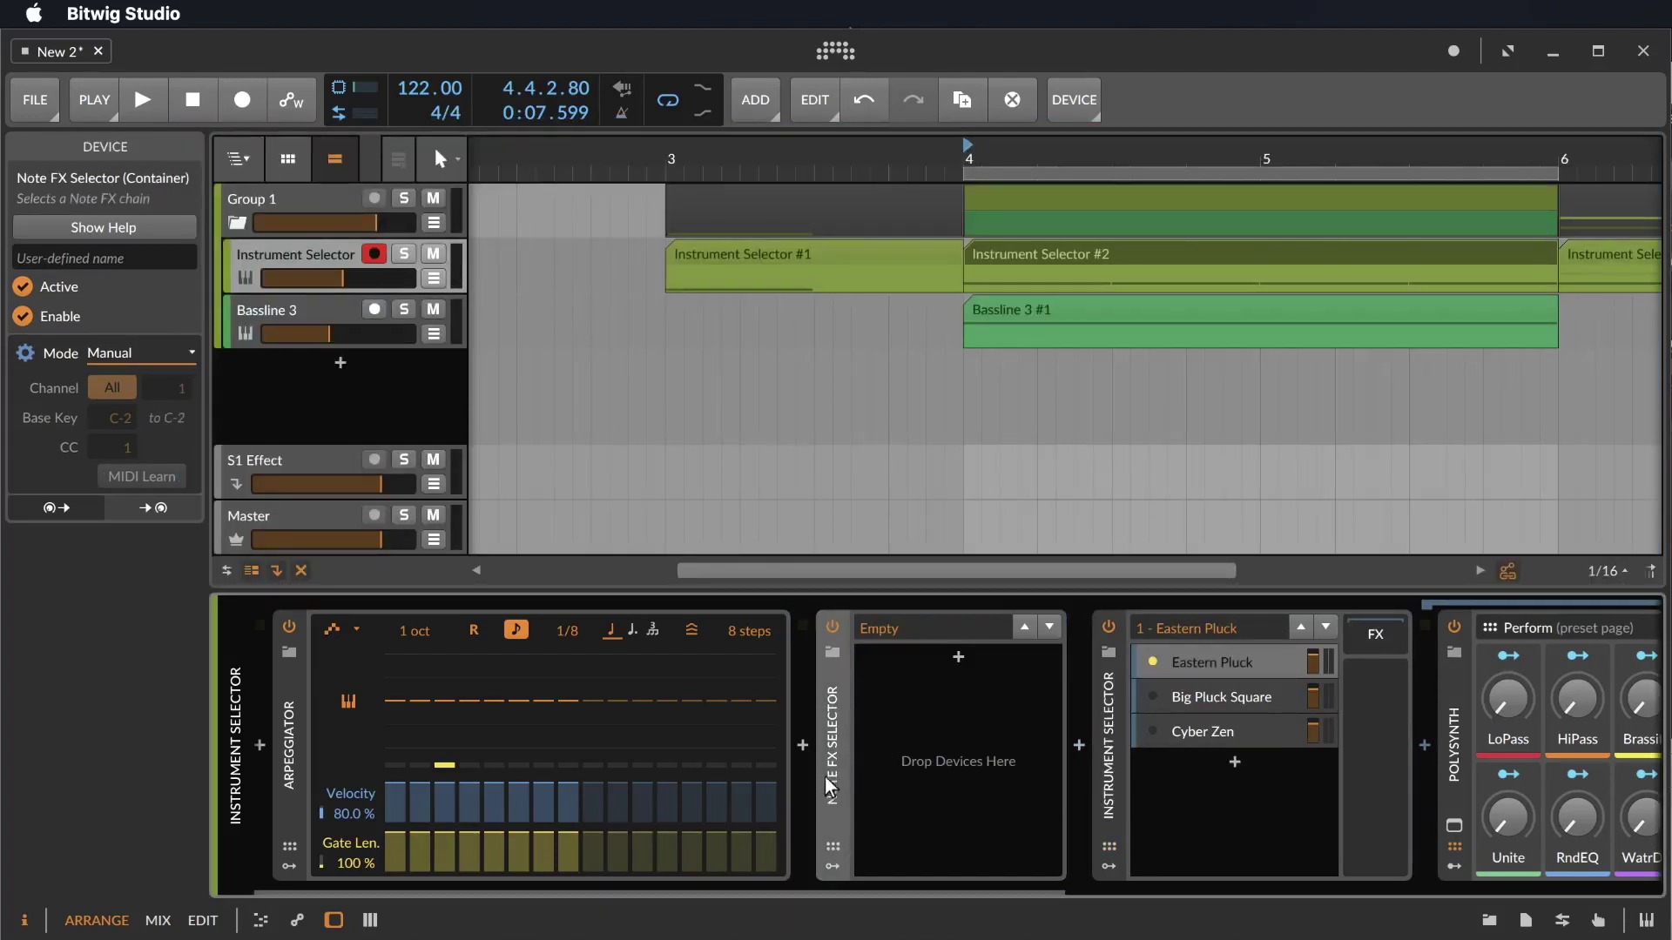
pyautogui.click(960, 663)
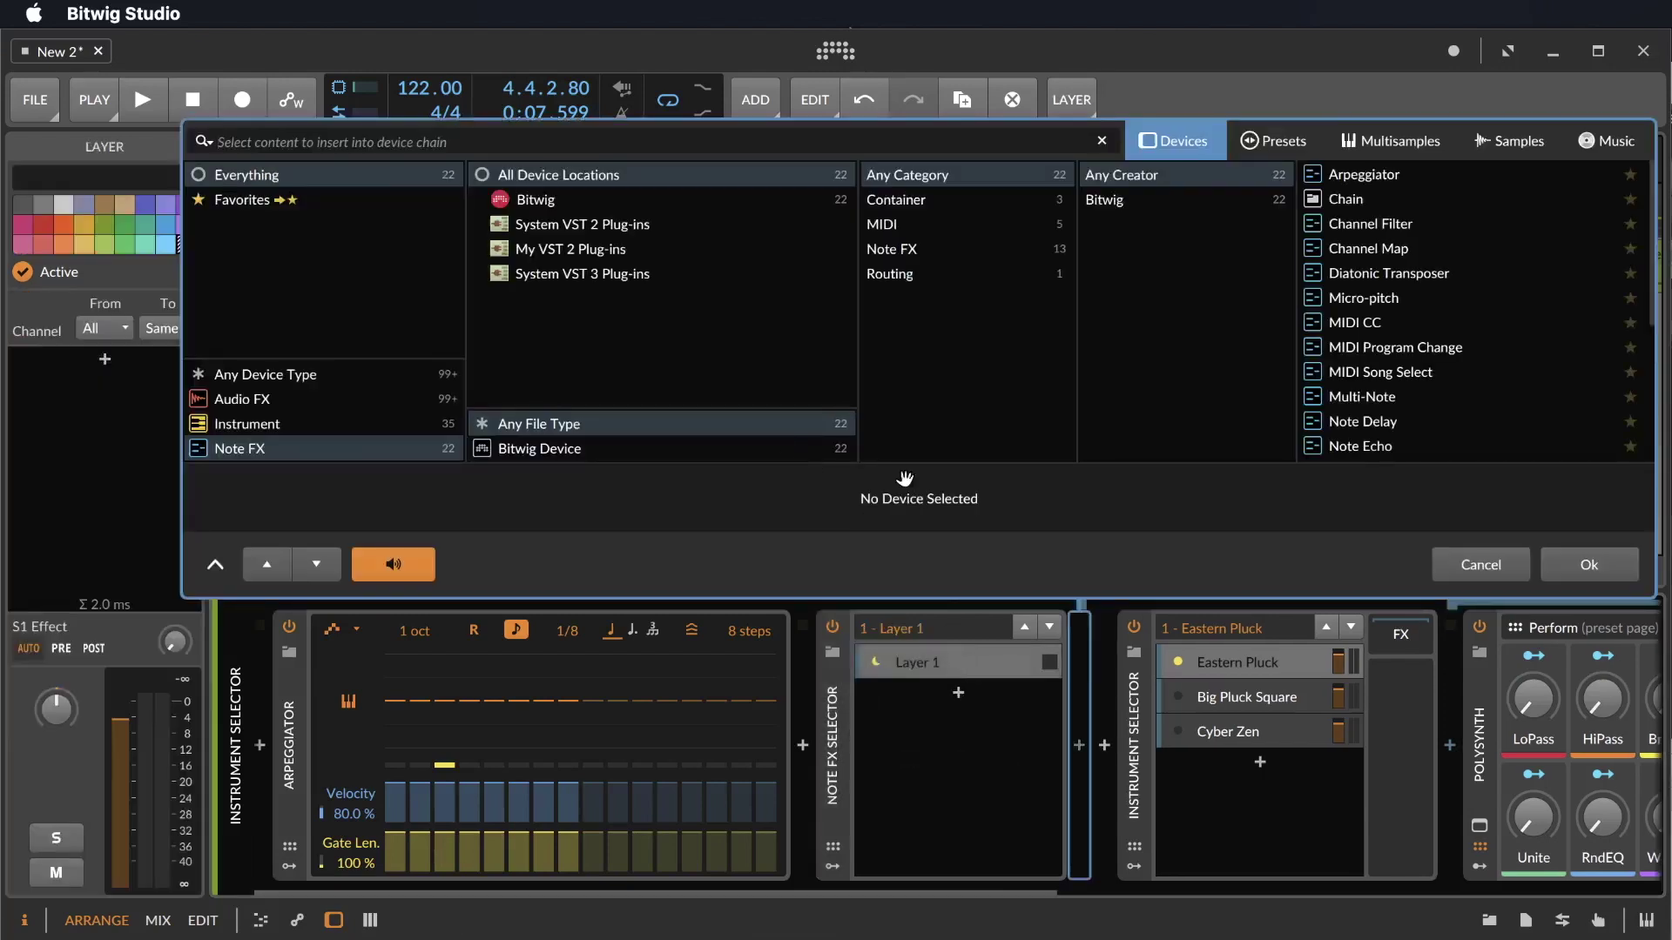
pyautogui.write('multi')
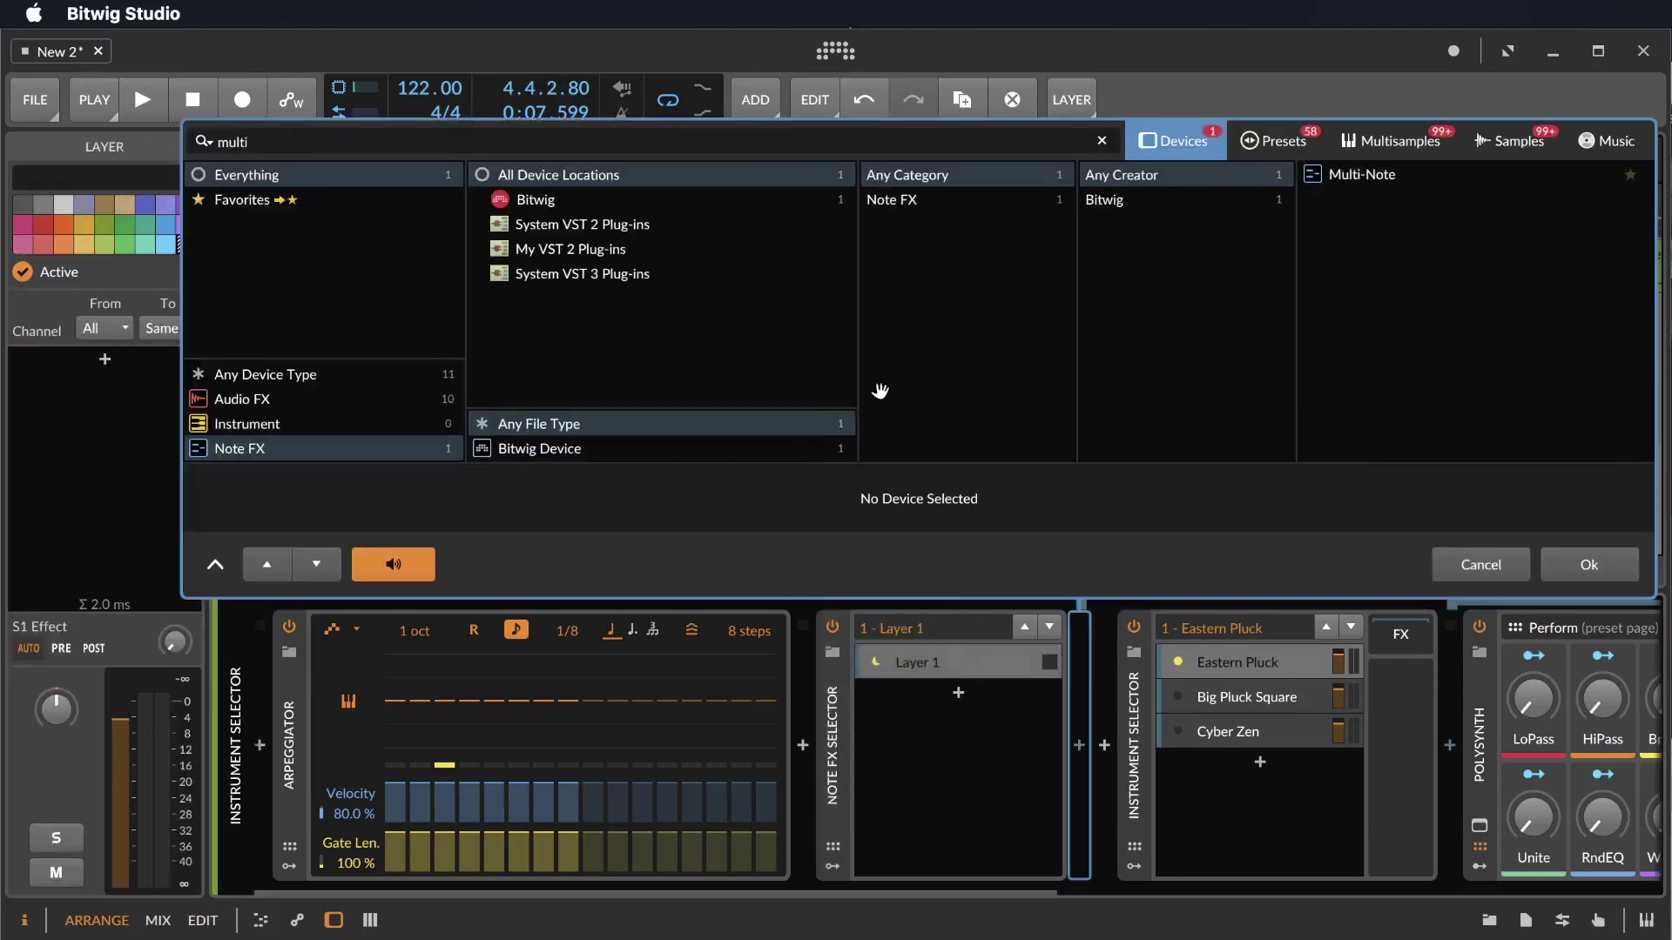
pyautogui.doubleClick(1374, 176)
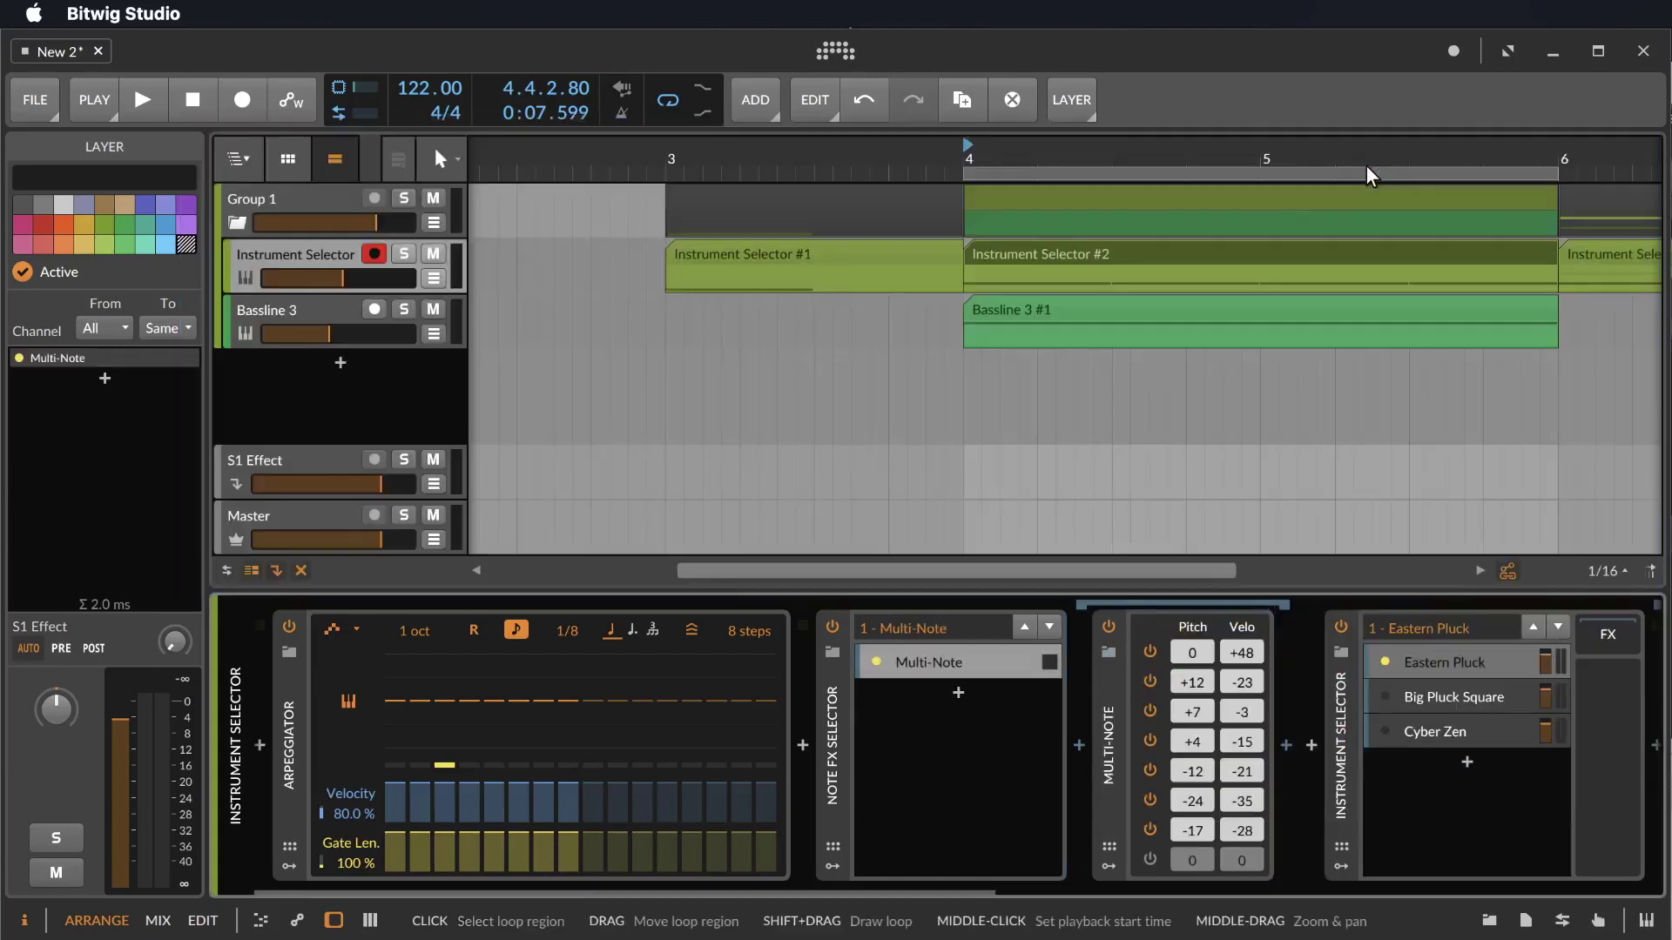
# Compare playback of the loop with the Note FX Selector bypassed and with its Multi-Note layer active.
pyautogui.click(929, 666)
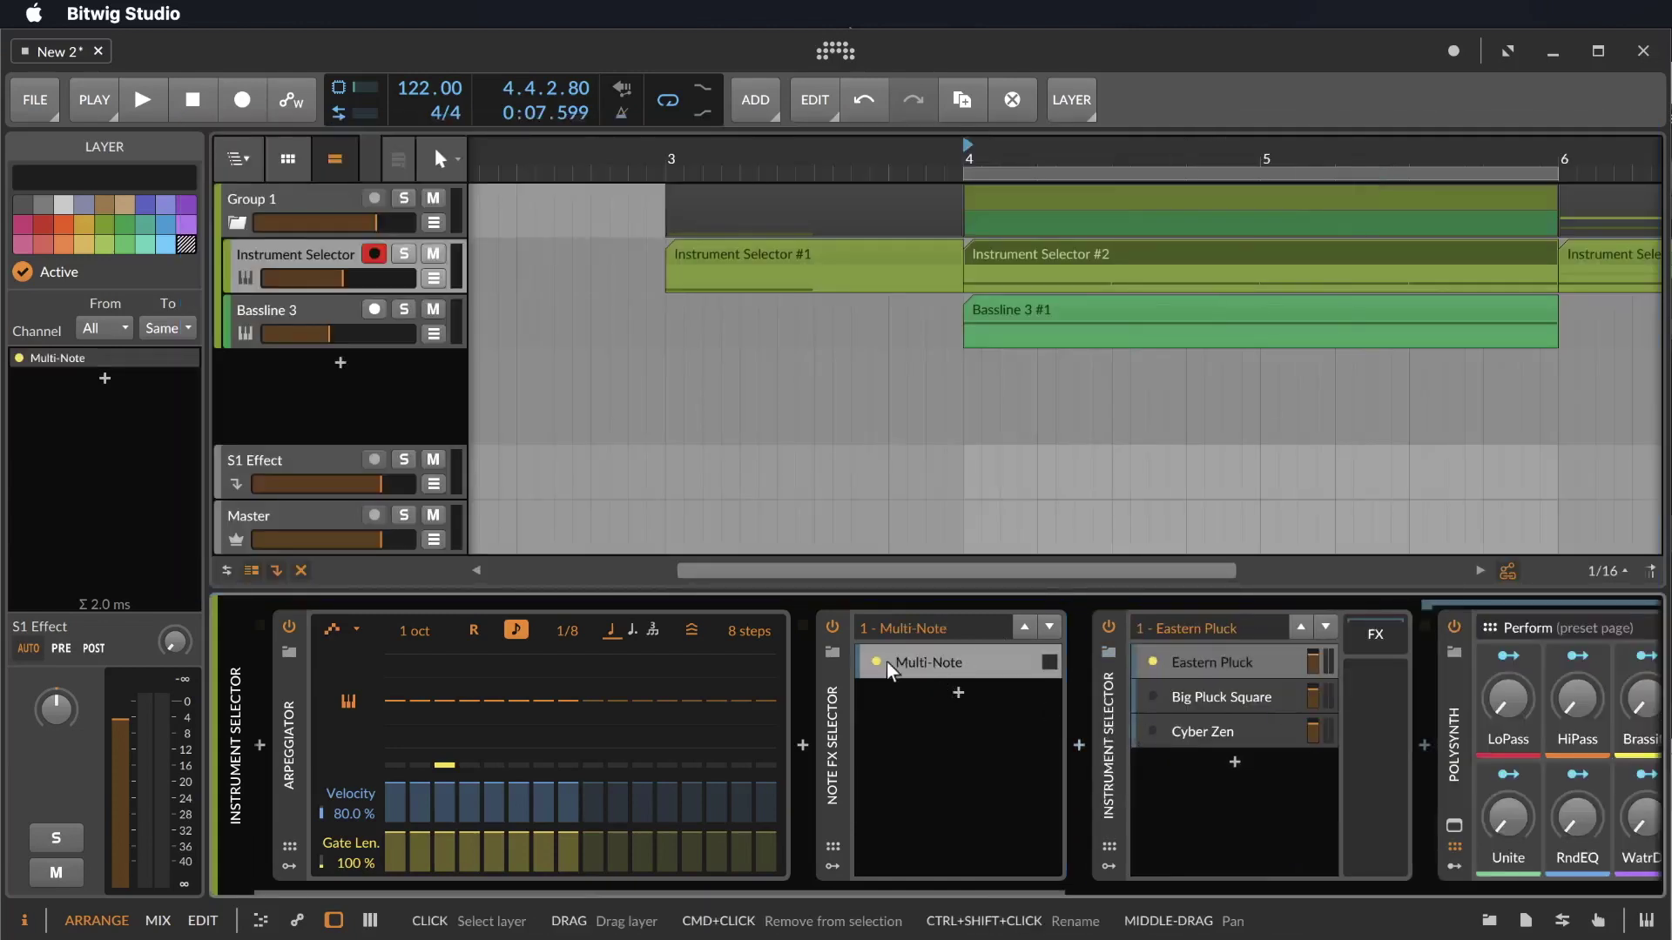
pyautogui.click(831, 629)
pyautogui.press('space')
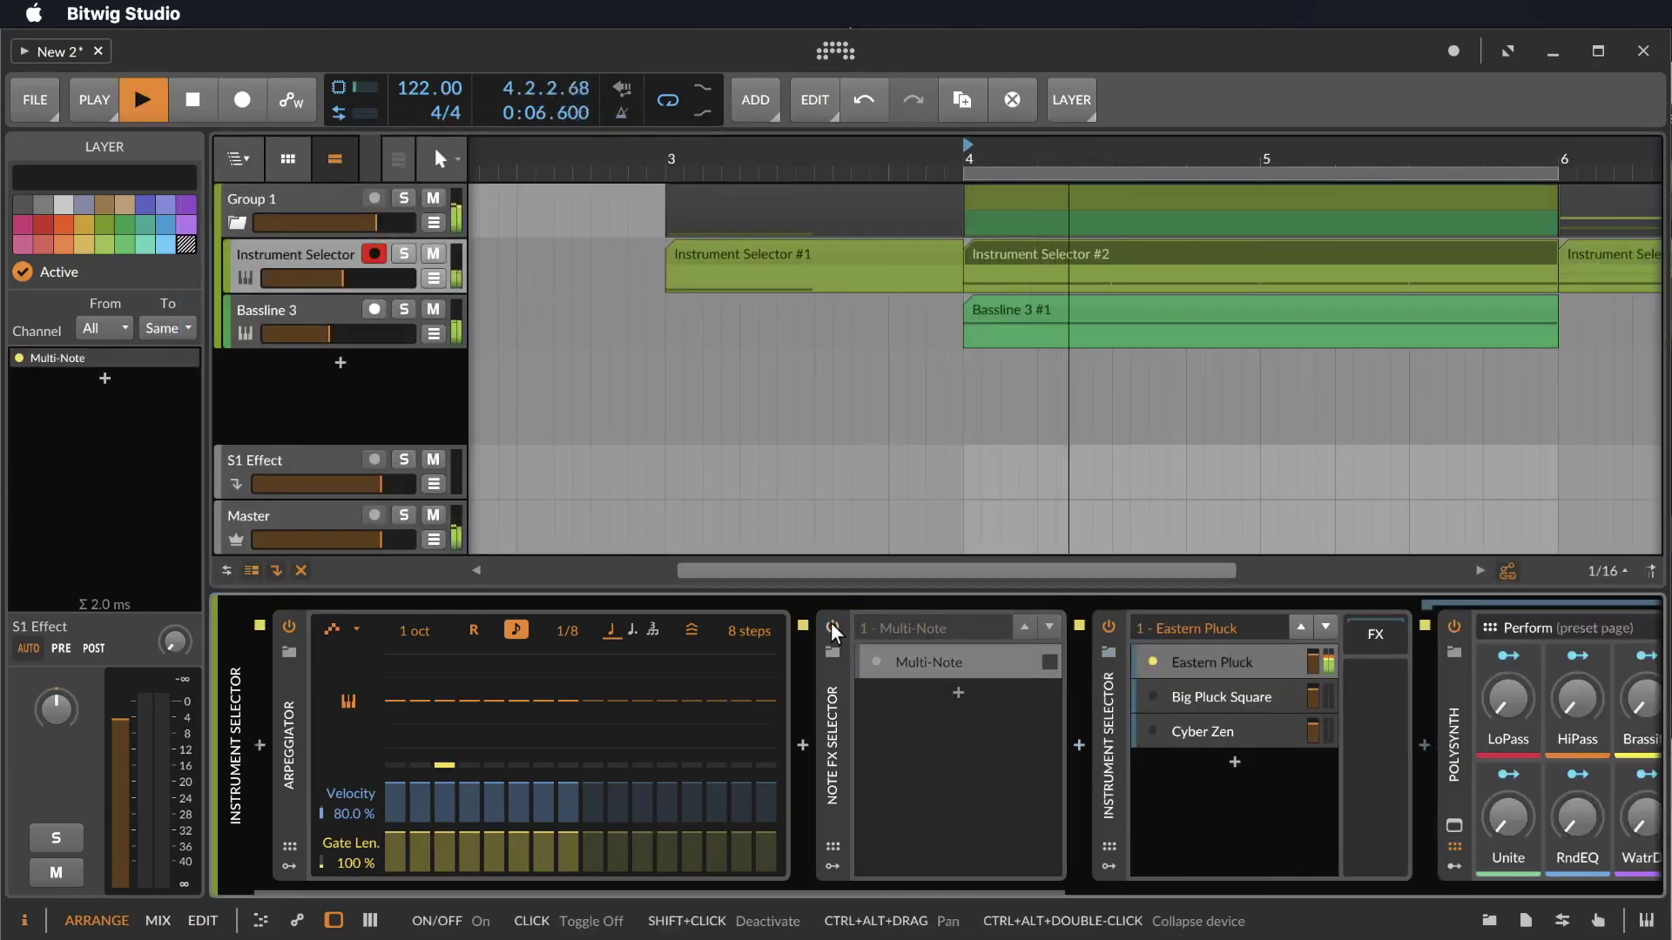
pyautogui.press('space')
pyautogui.click(928, 663)
pyautogui.press('space')
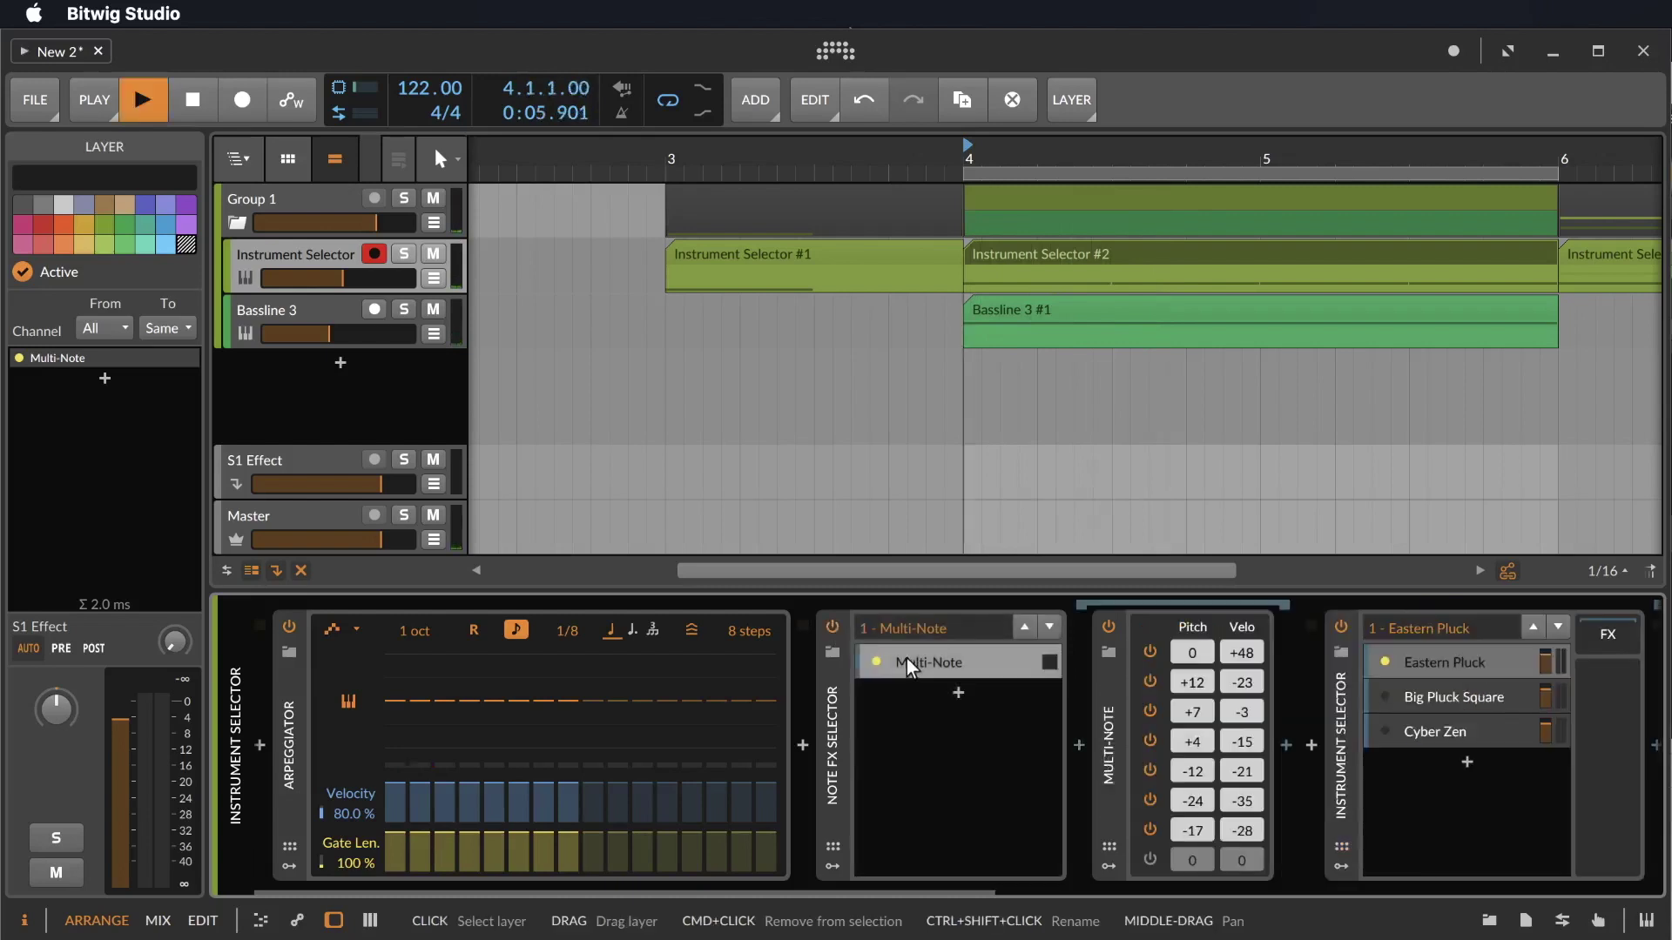
pyautogui.press('space')
# Keep only the first three Multi-Note voices enabled, reset their velocity offsets to 0 and set the second voice's pitch to +3.
pyautogui.click(1149, 829)
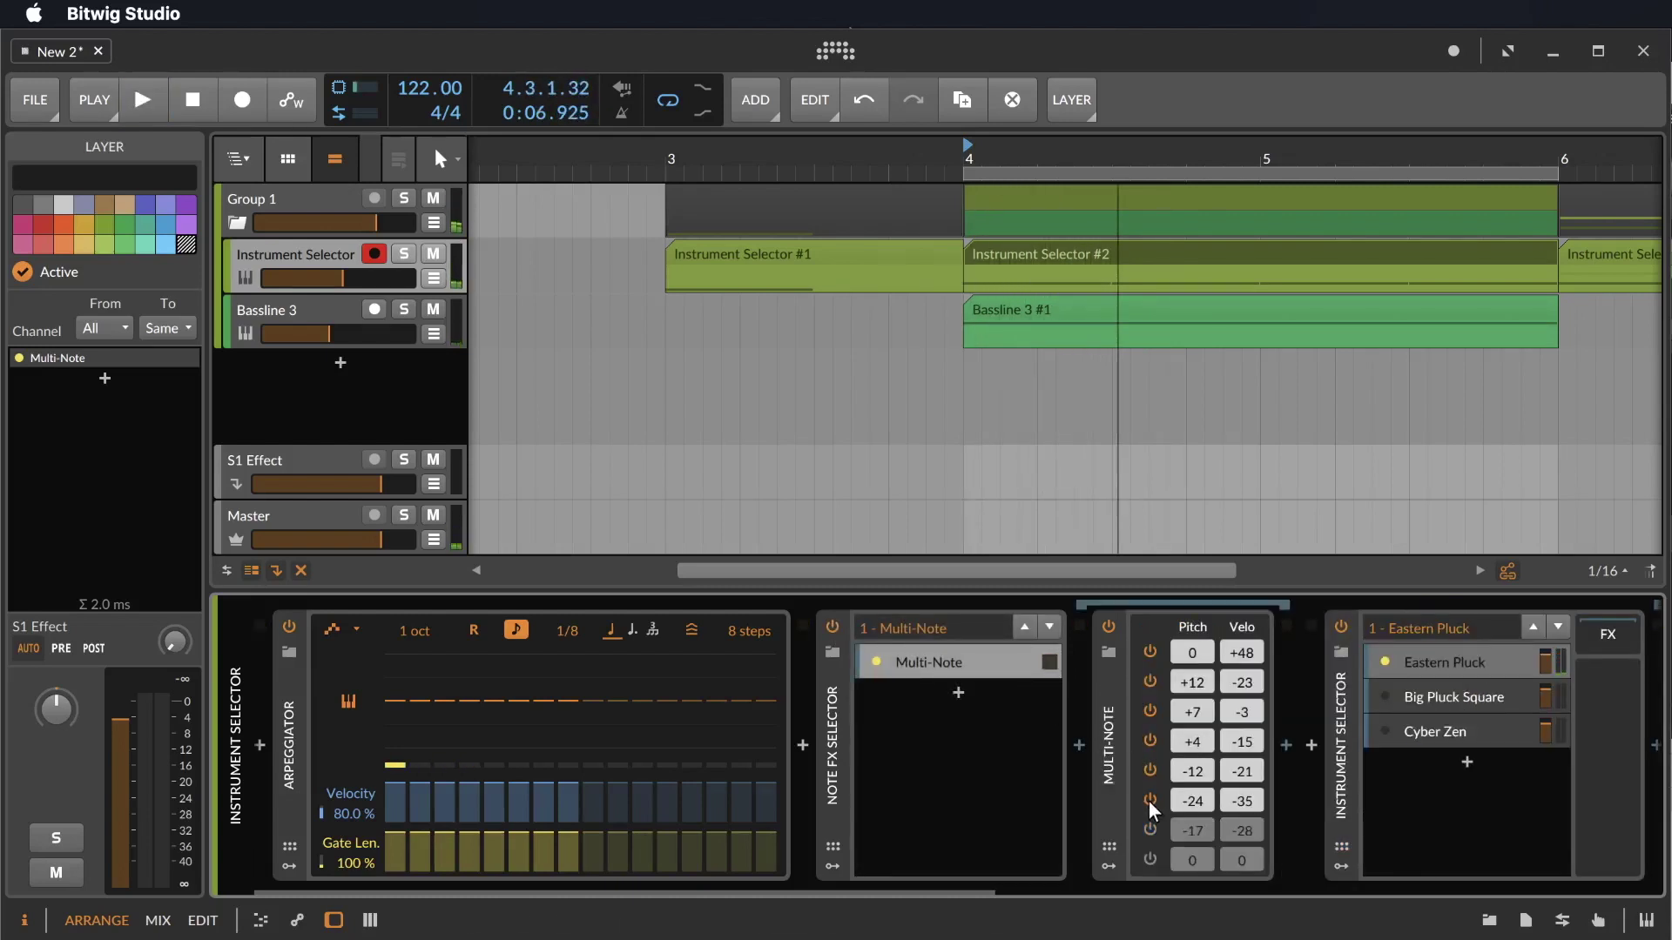
pyautogui.click(1149, 800)
pyautogui.click(1150, 770)
pyautogui.doubleClick(1240, 682)
pyautogui.doubleClick(1241, 652)
pyautogui.doubleClick(1241, 711)
pyautogui.moveTo(1206, 694); pyautogui.dragTo(1206, 710)
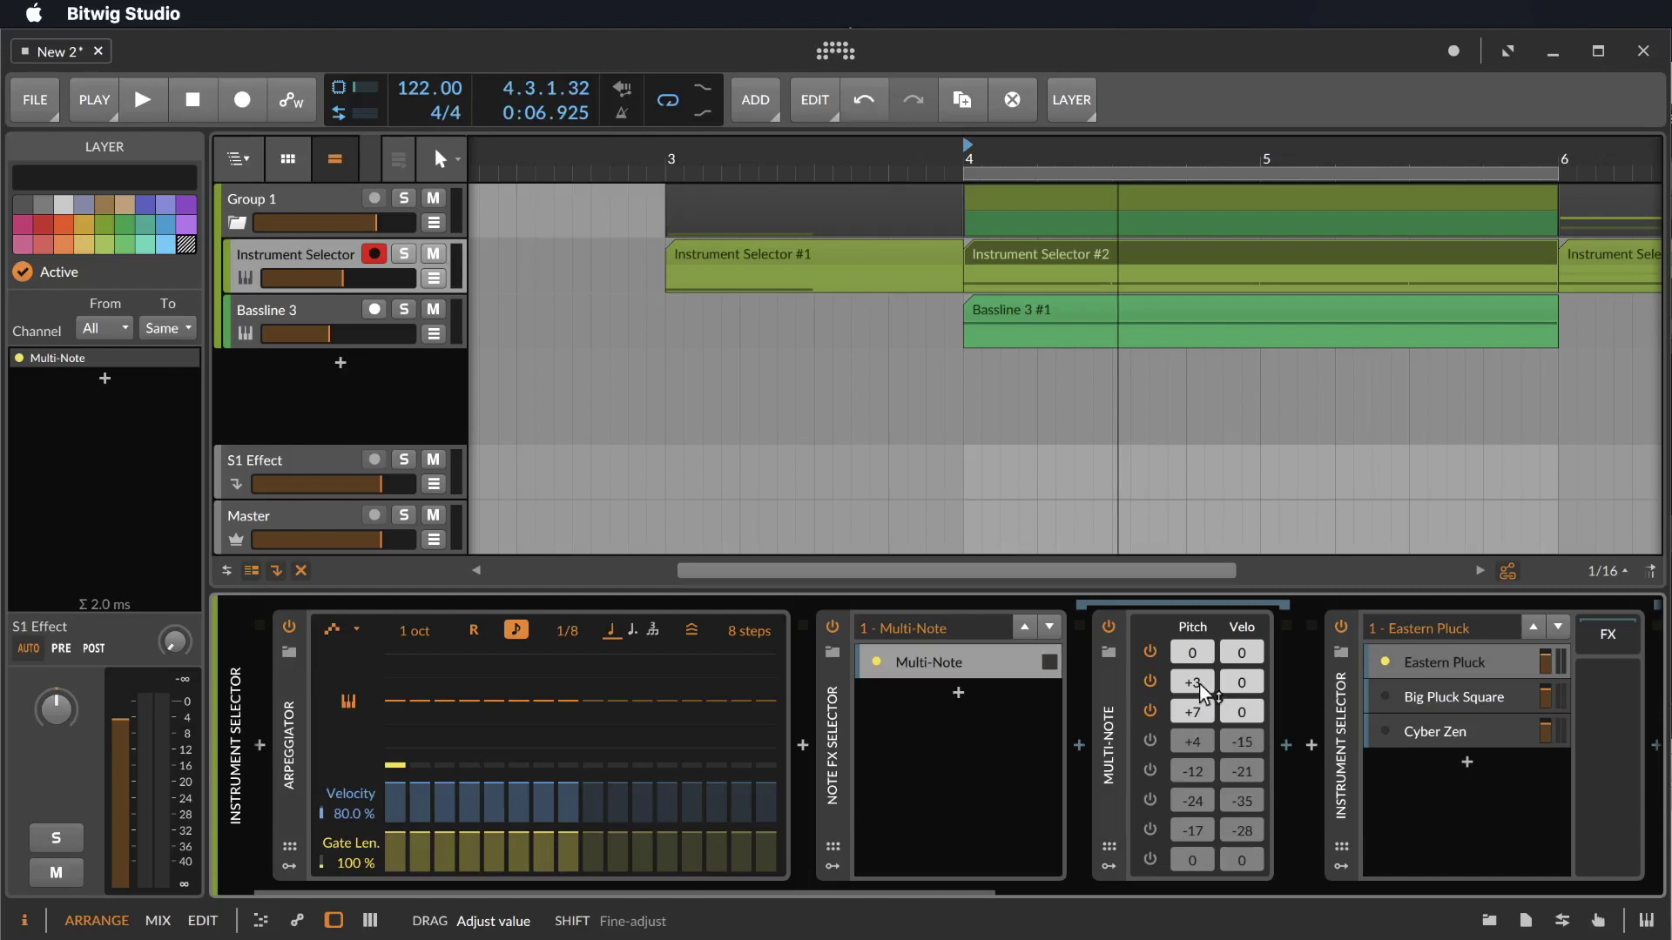
# Play the loop to hear the Instrument Selector track through the adjusted Multi-Note layer.
pyautogui.click(945, 666)
pyautogui.press('space')
pyautogui.click(945, 666)
pyautogui.click(945, 666)
pyautogui.click(944, 666)
pyautogui.press('space')
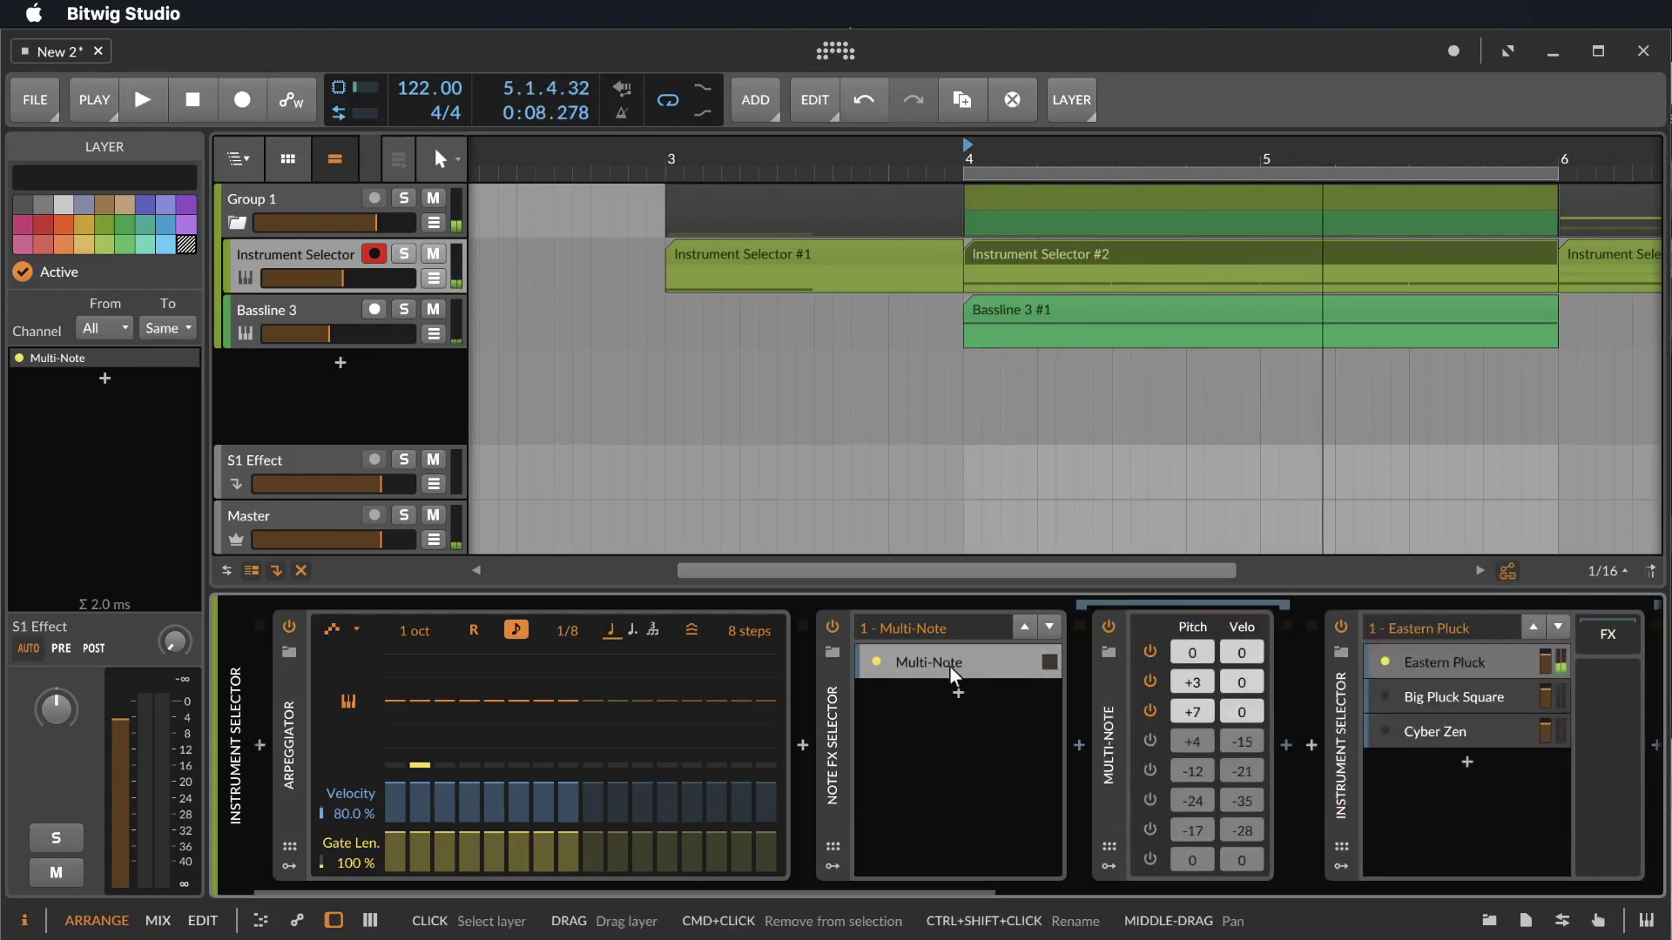
# Duplicate the Multi-Note layer and set the copy's second and third voice pitches to +3 and +8.
pyautogui.click(951, 668)
pyautogui.press('super+d')
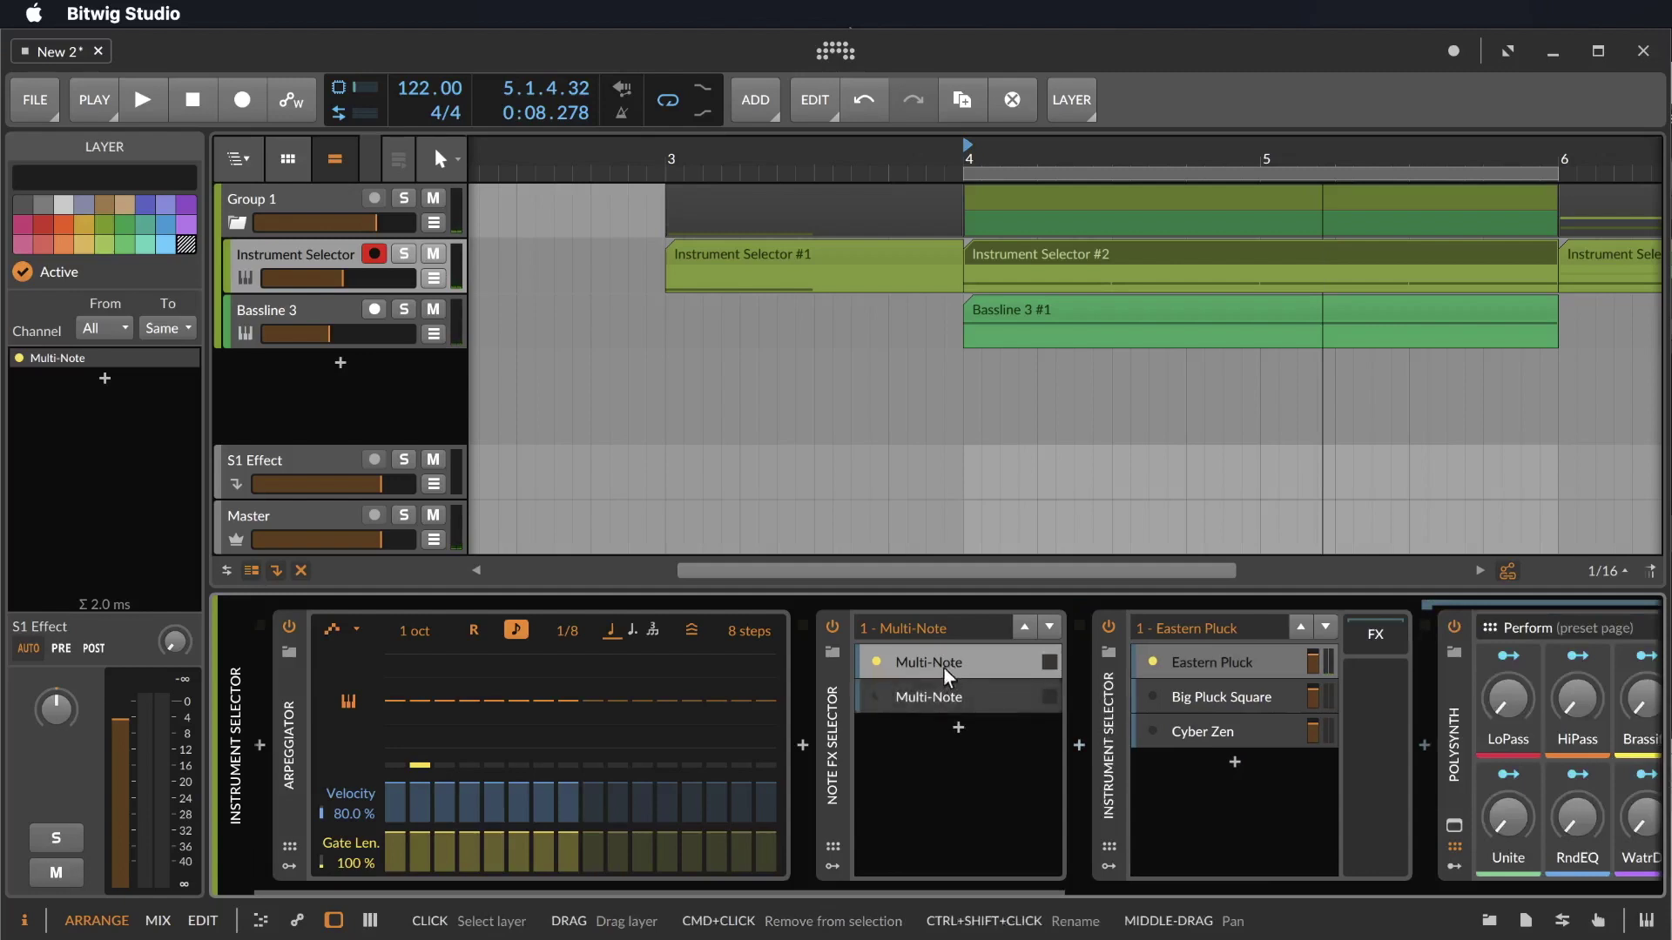
pyautogui.click(883, 701)
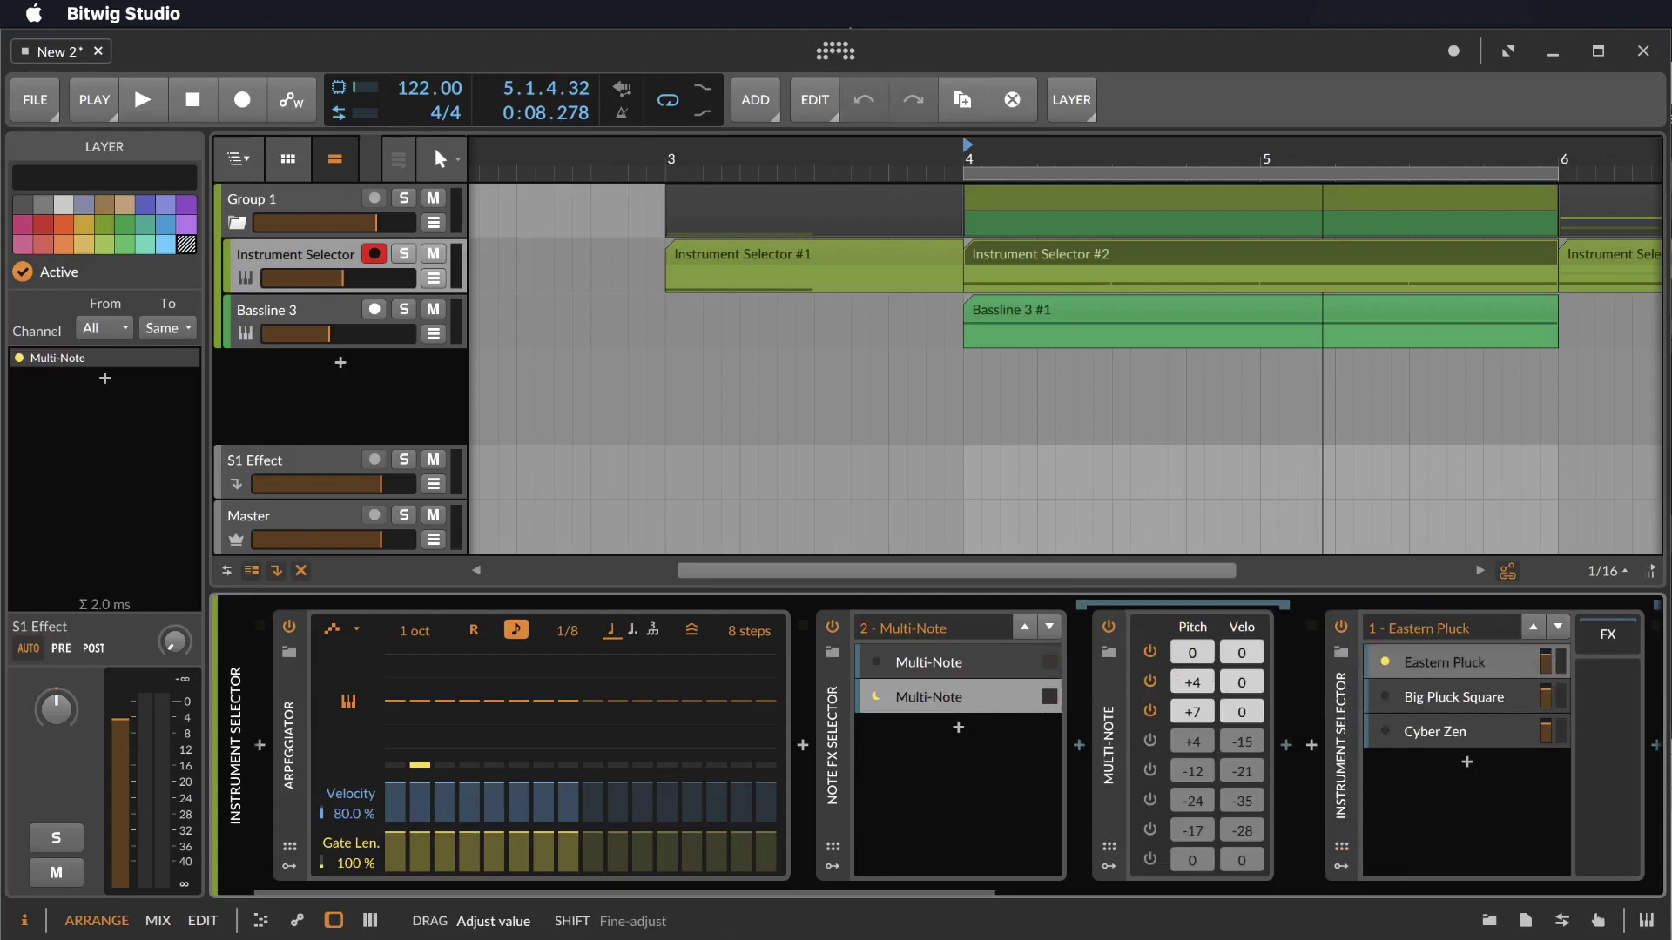
pyautogui.moveTo(1196, 694); pyautogui.dragTo(1204, 707)
# Play the loop repeatedly to audition the second Multi-Note layer.
pyautogui.press('space')
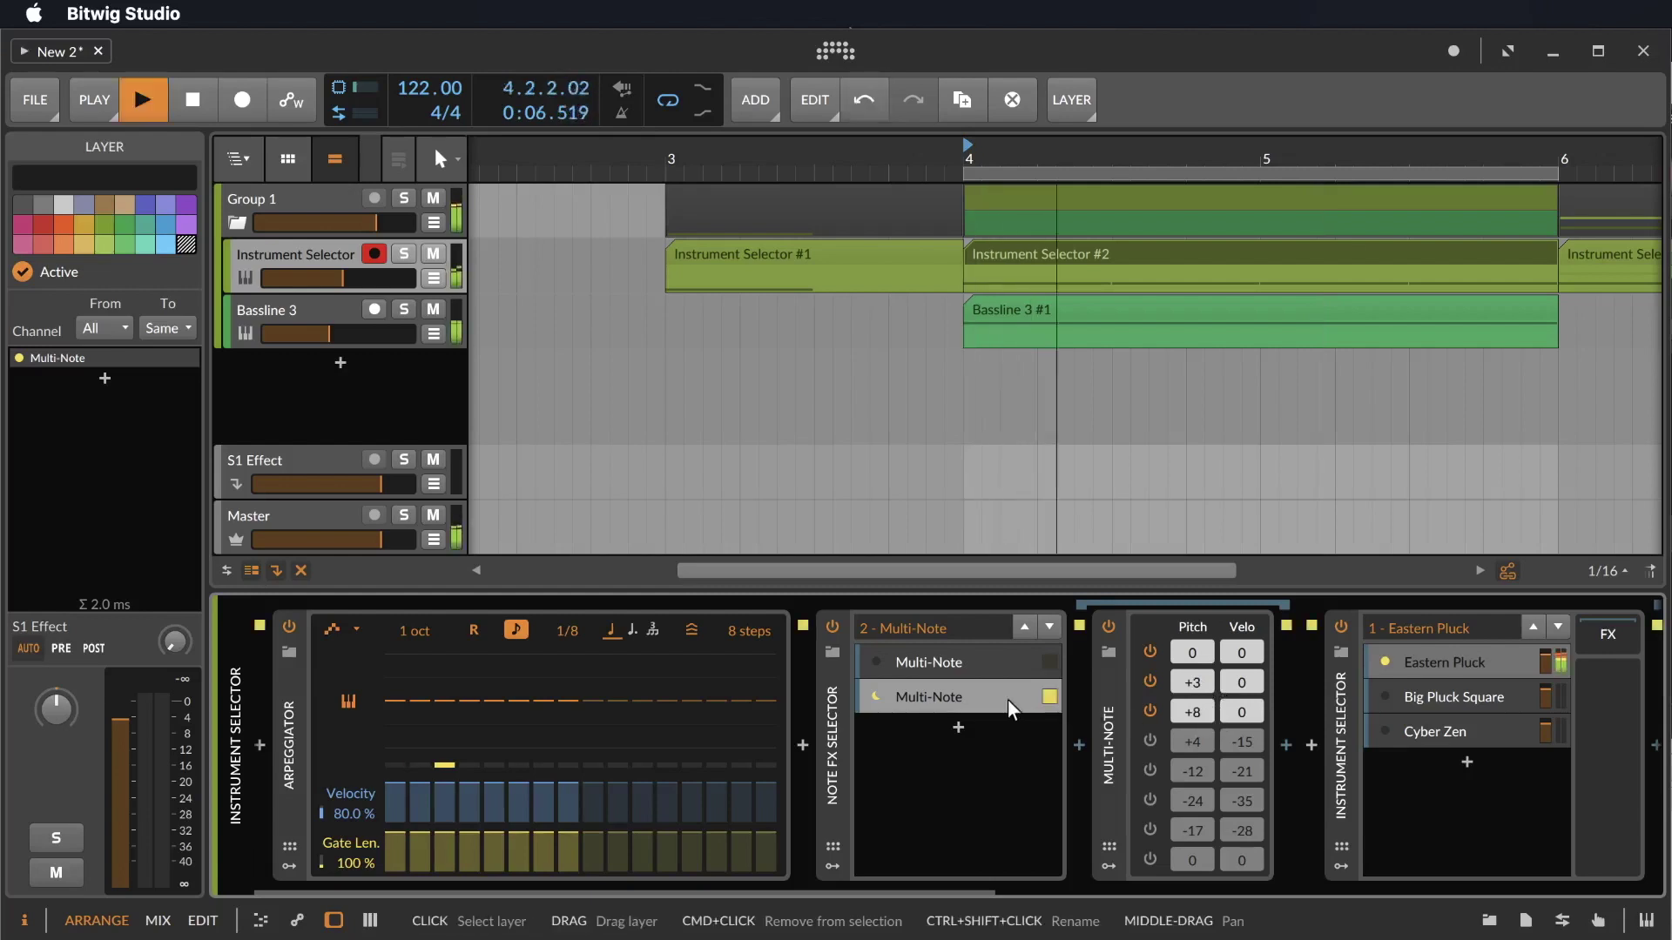
pyautogui.press('space')
pyautogui.press('space')
pyautogui.click(877, 702)
pyautogui.press('space')
pyautogui.press('space')
# Add a third Multi-Note layer with only the first three voices enabled, pitches 0, +4 and +8, and velocity offsets 0.
pyautogui.click(958, 727)
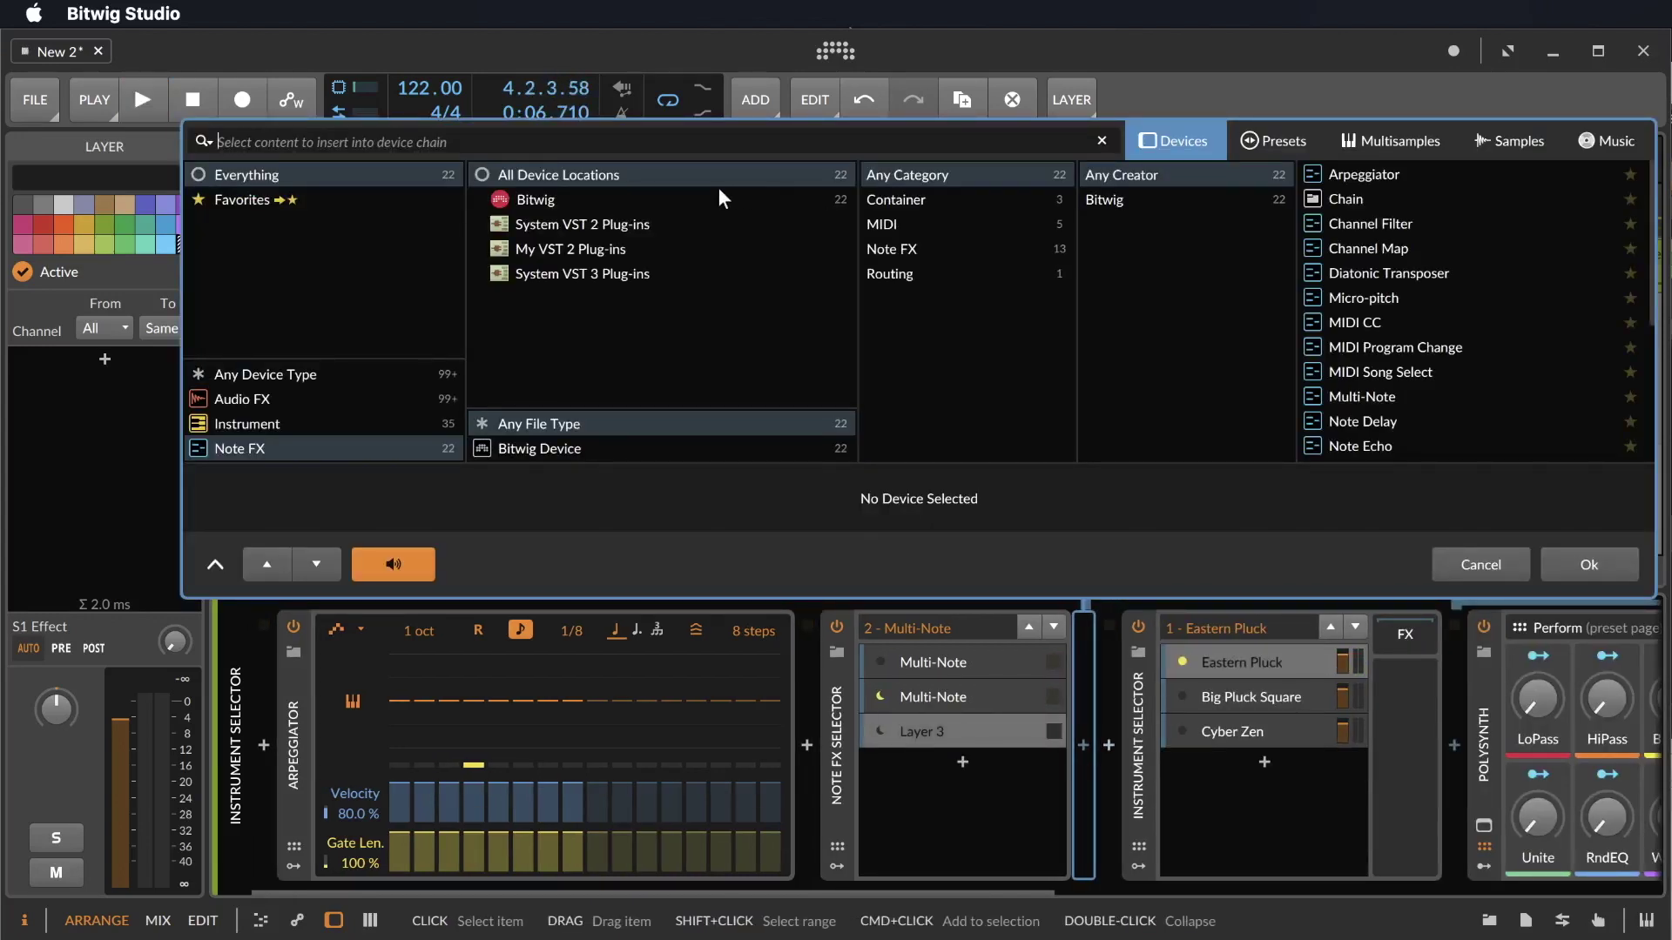
pyautogui.write('mu')
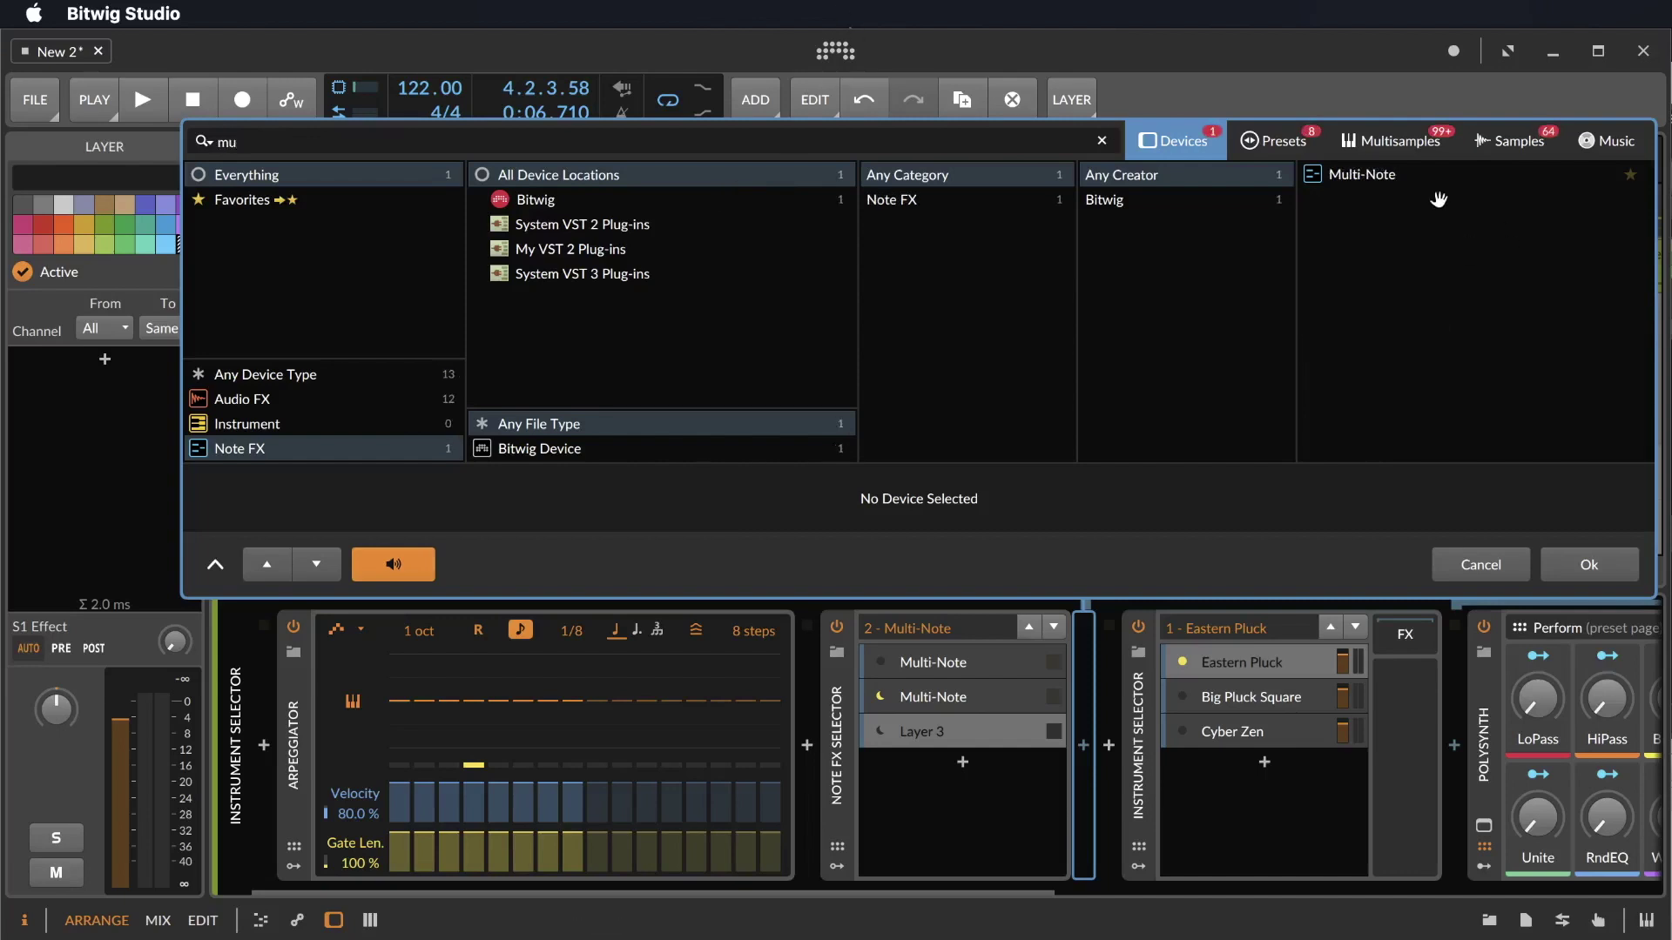
pyautogui.doubleClick(1381, 175)
pyautogui.click(1156, 828)
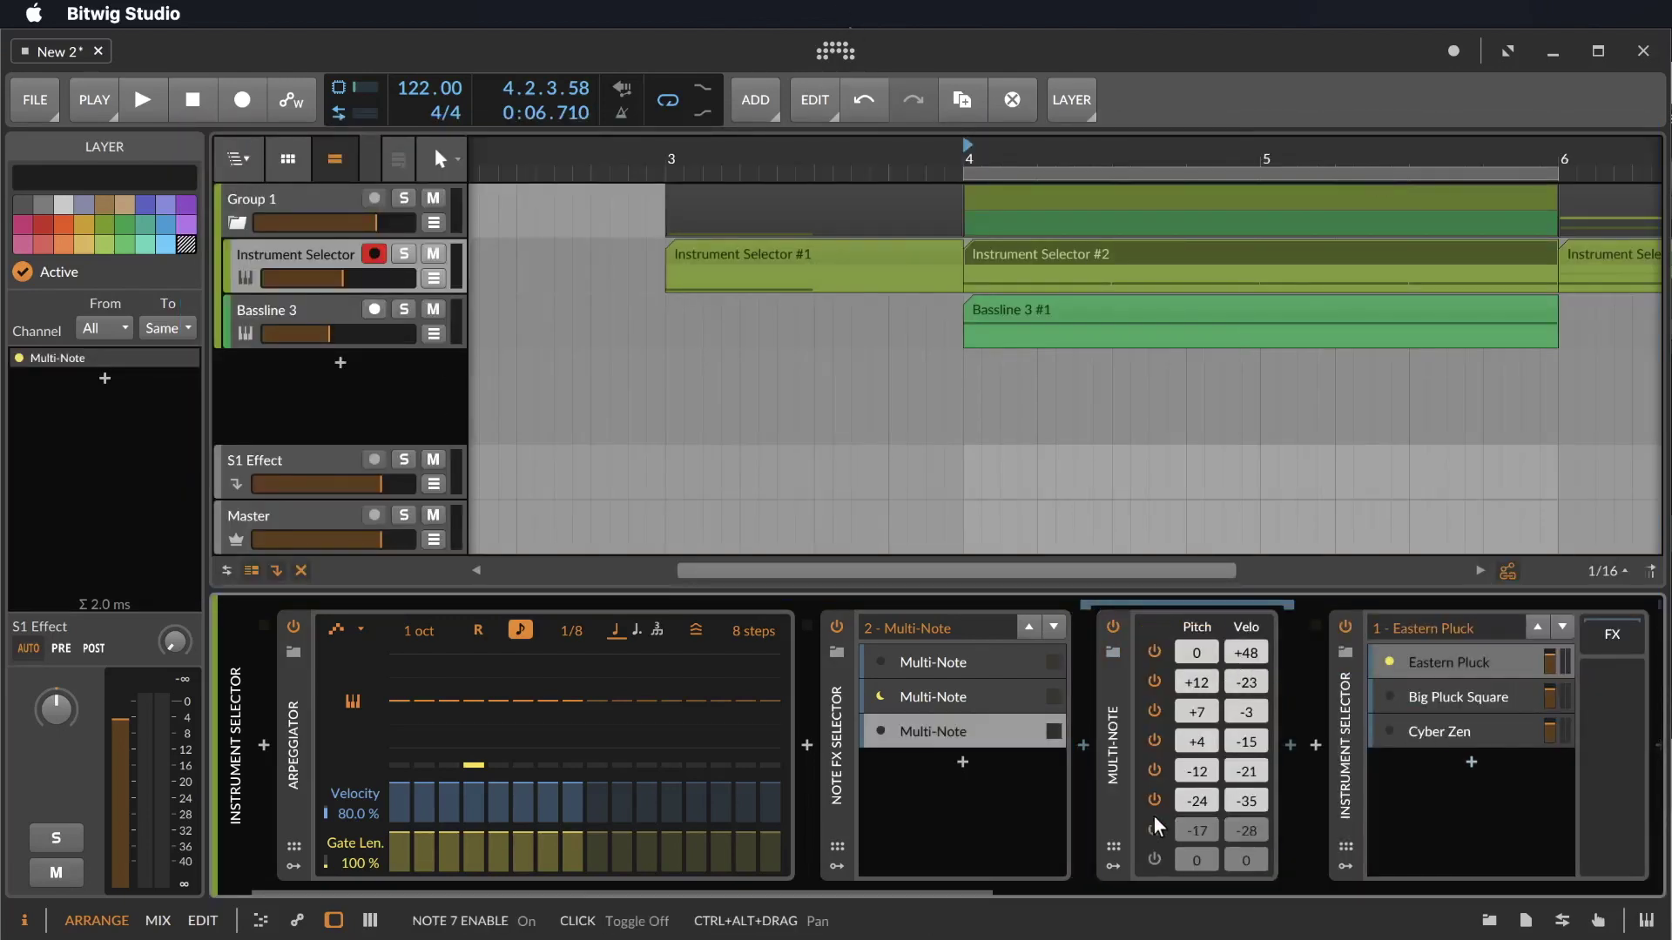
pyautogui.moveTo(1198, 696); pyautogui.dragTo(1197, 696)
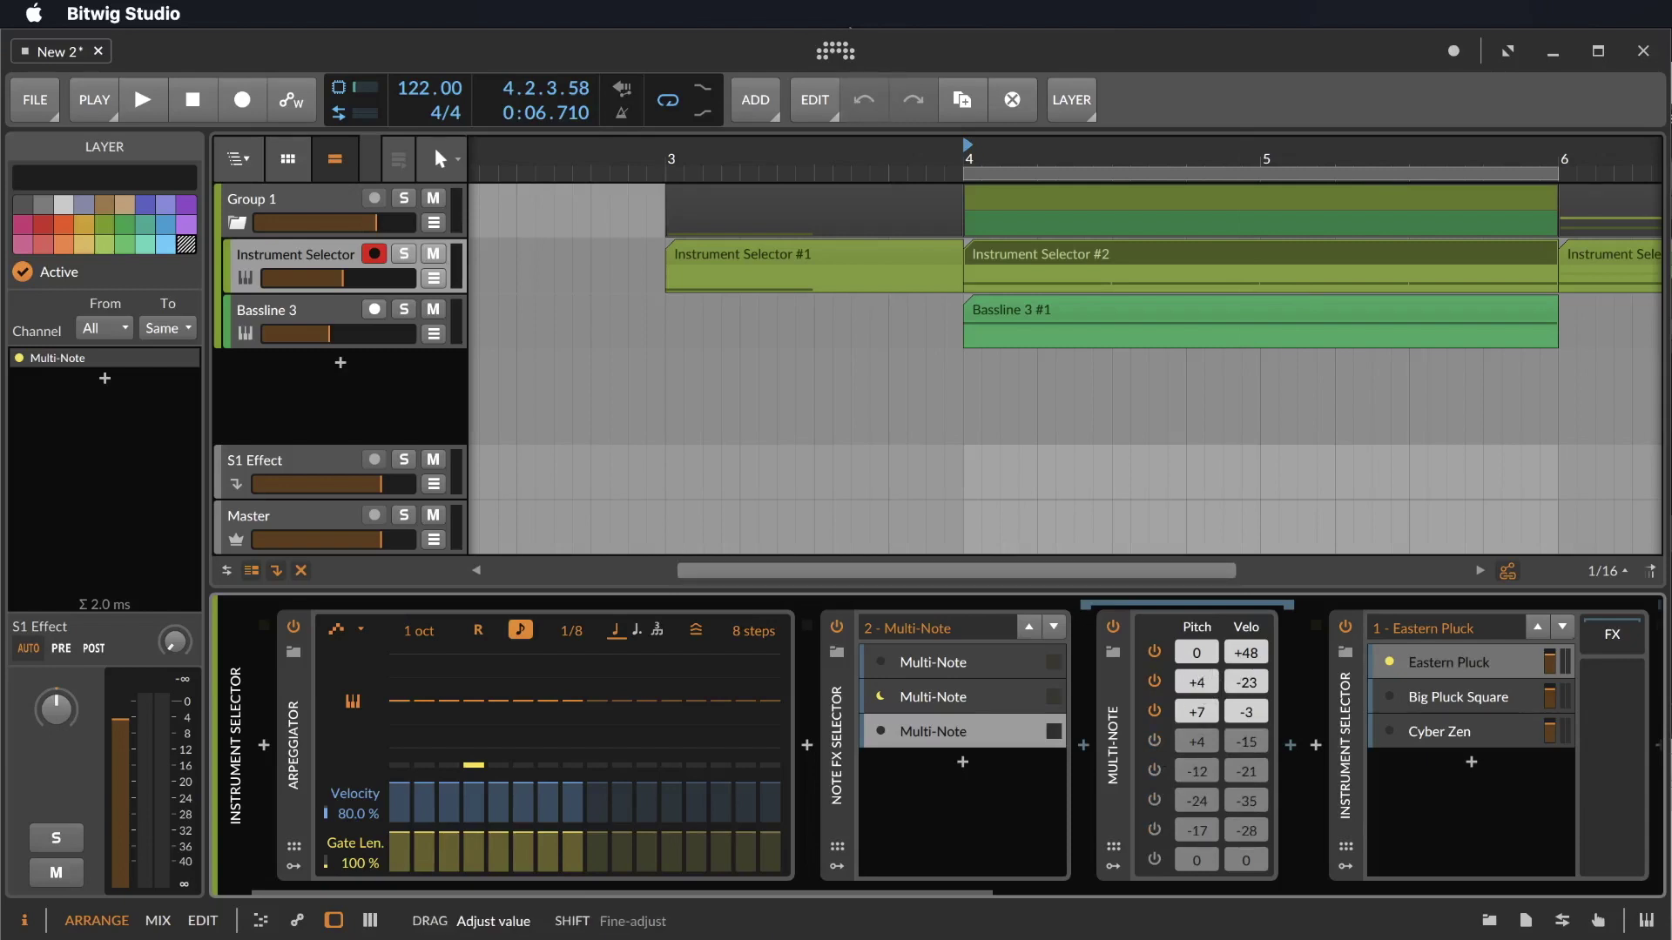
pyautogui.doubleClick(1246, 652)
pyautogui.doubleClick(1246, 712)
pyautogui.doubleClick(1246, 682)
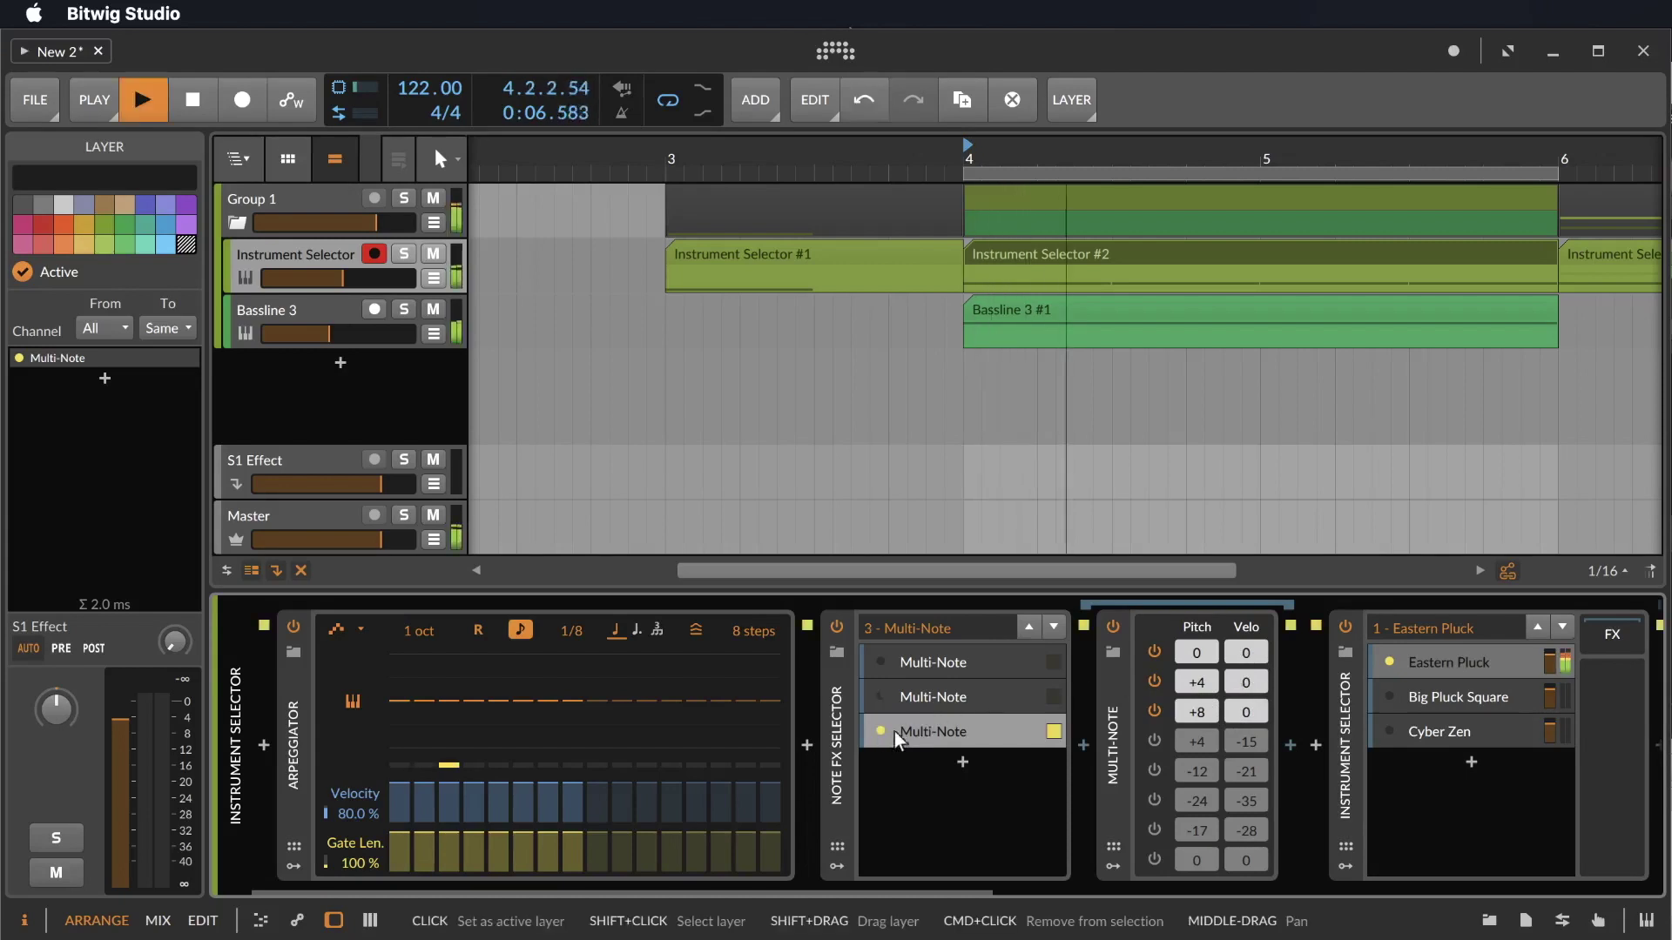
# Set the third Multi-Note layer's second and third voice pitches to +5 and +9, and play the loop while switching layers.
pyautogui.press('space')
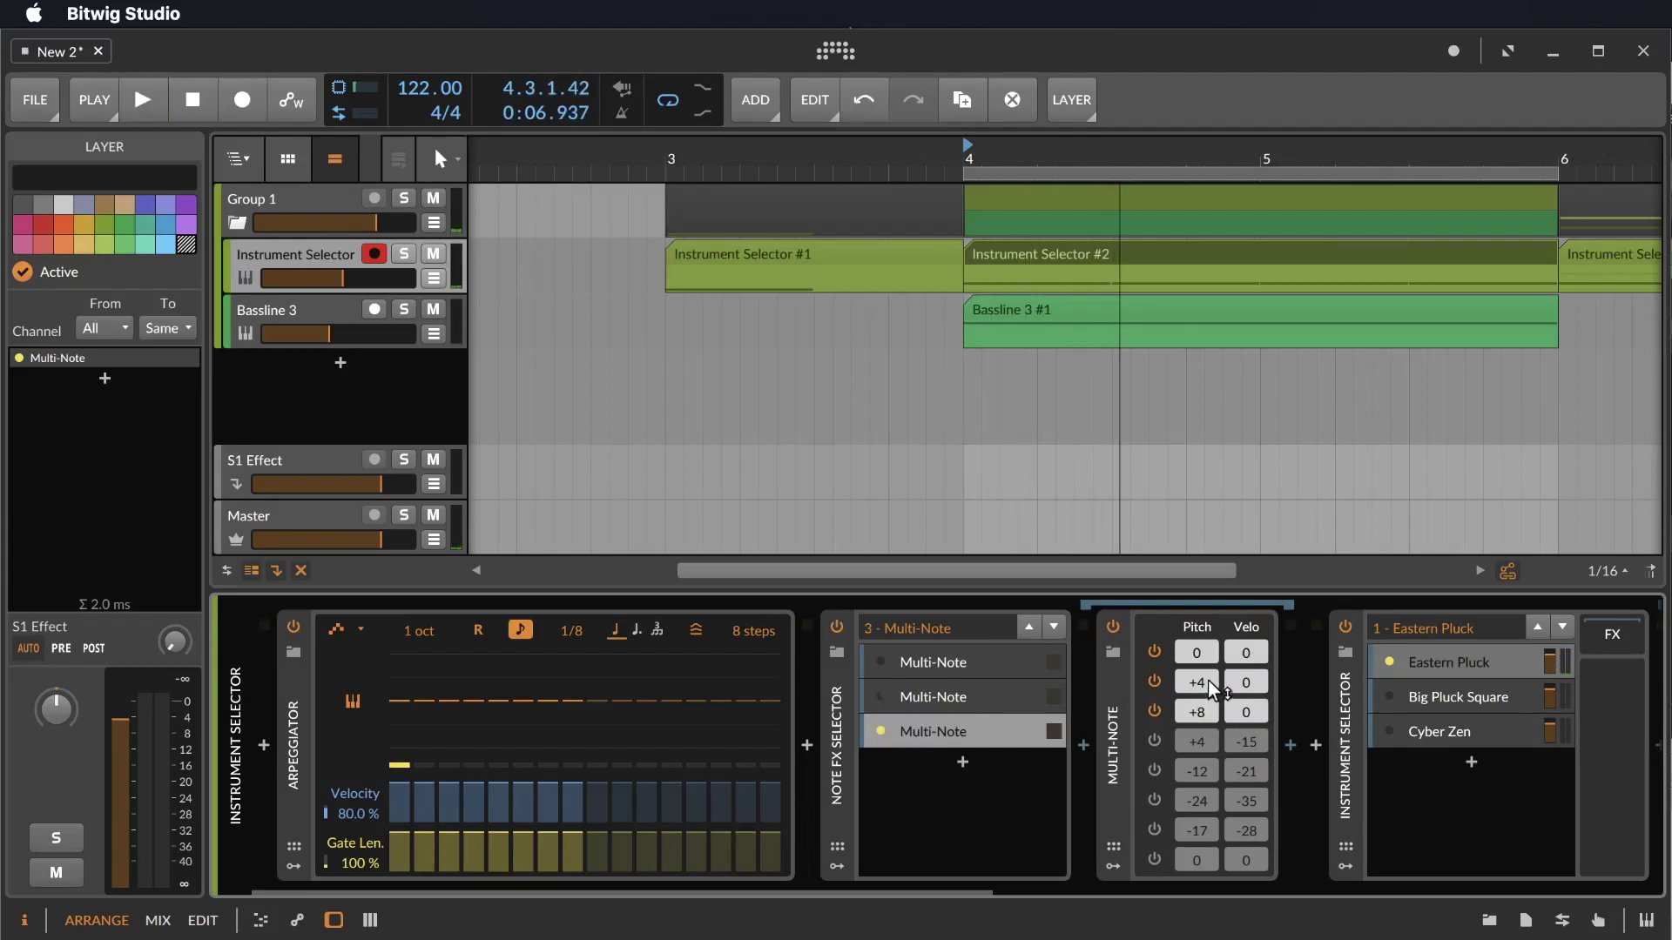
pyautogui.press('space')
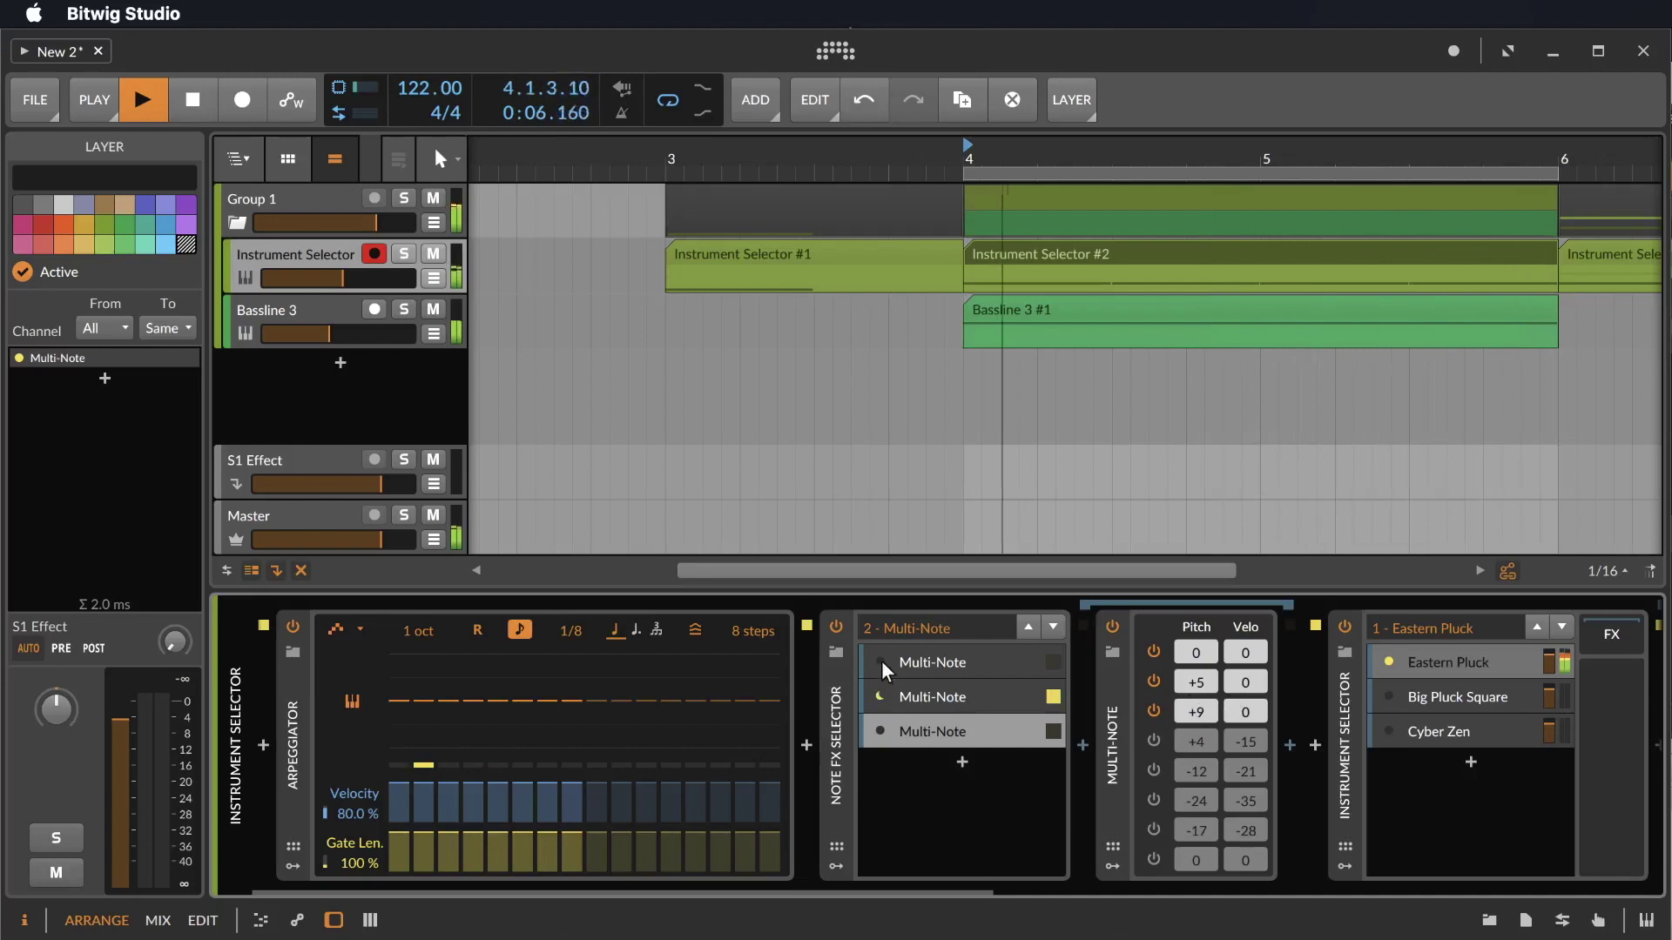
pyautogui.press('space')
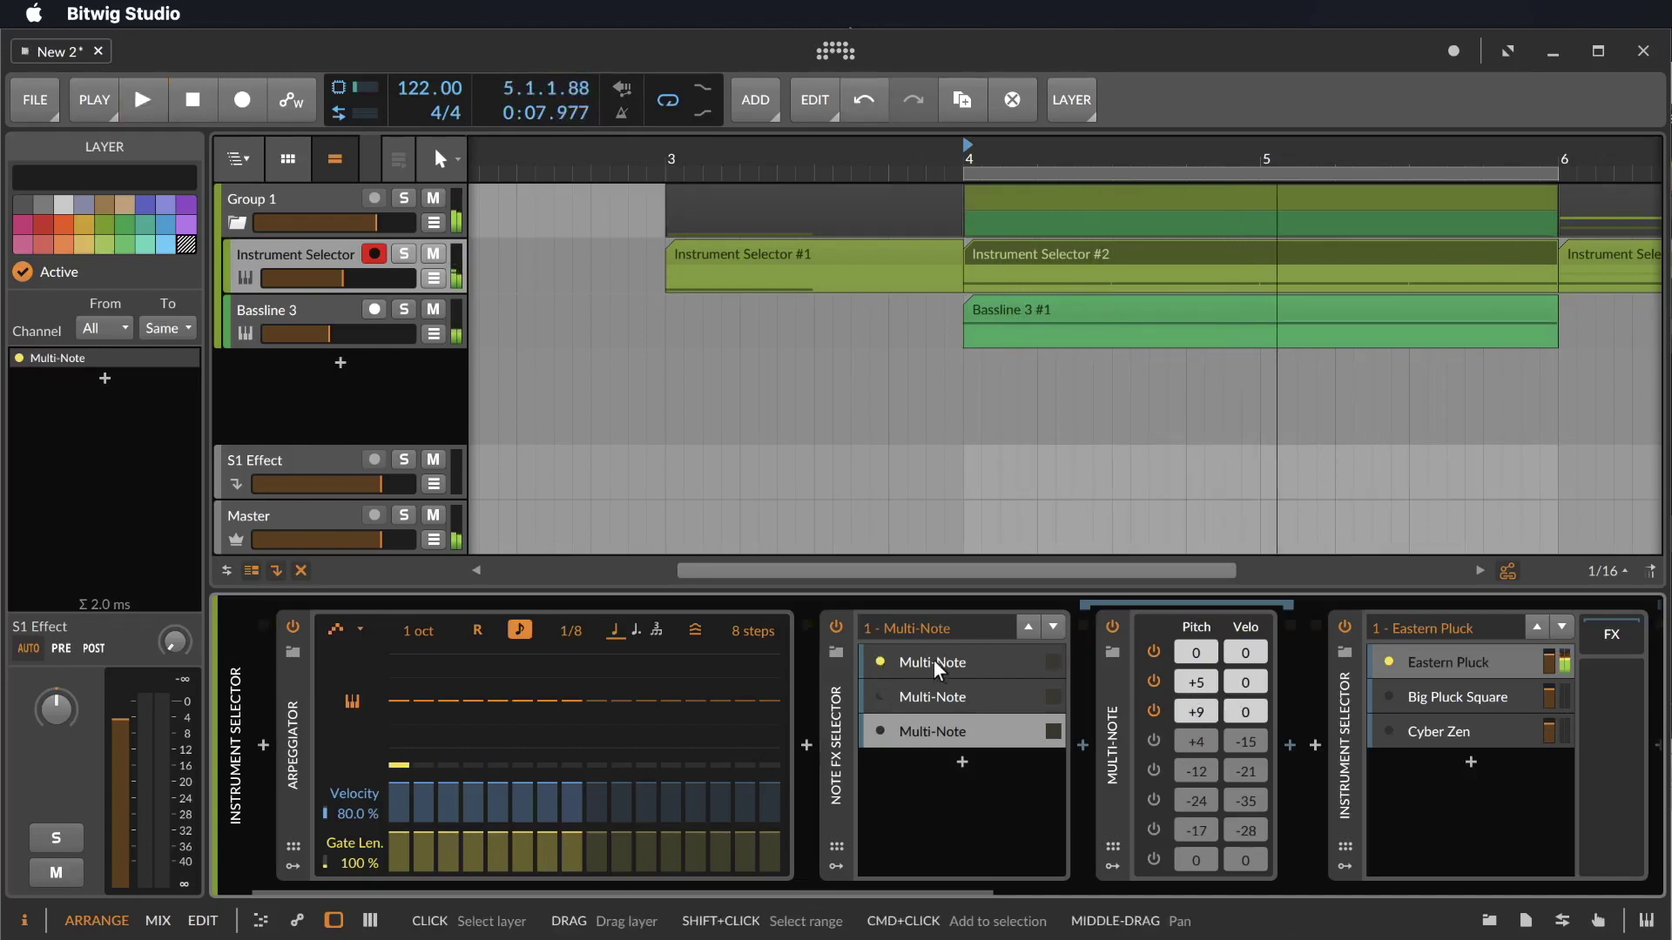
# Review the first Multi-Note layer's voices and play the loop while switching between the first two layers.
pyautogui.click(925, 667)
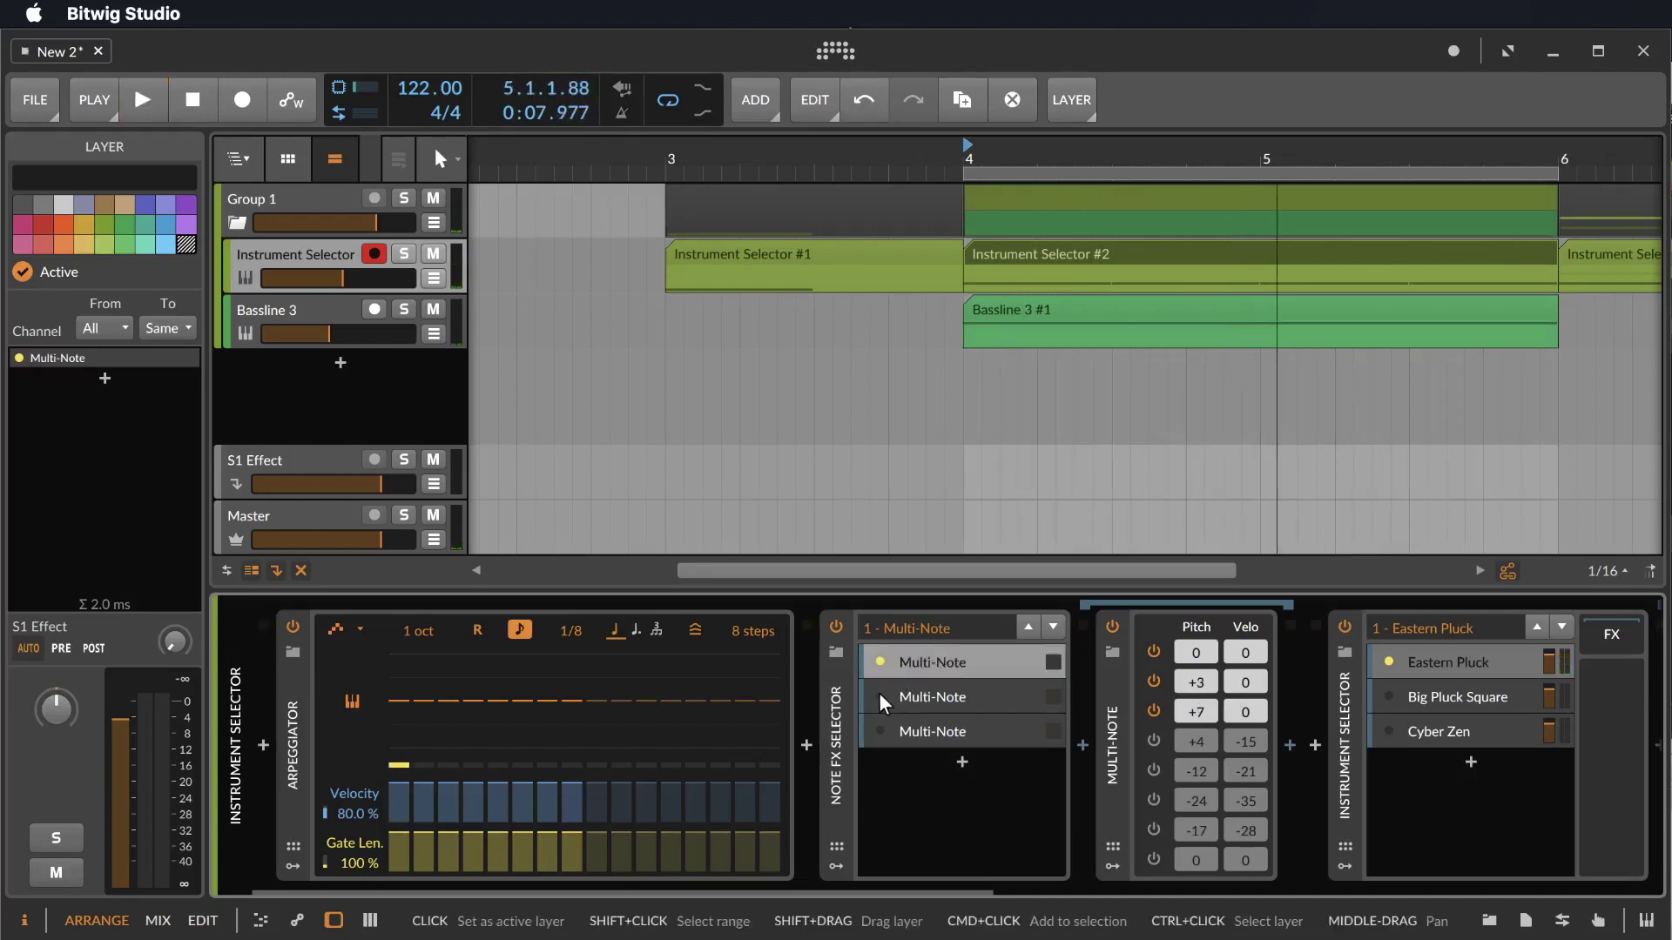
pyautogui.click(921, 695)
pyautogui.click(944, 673)
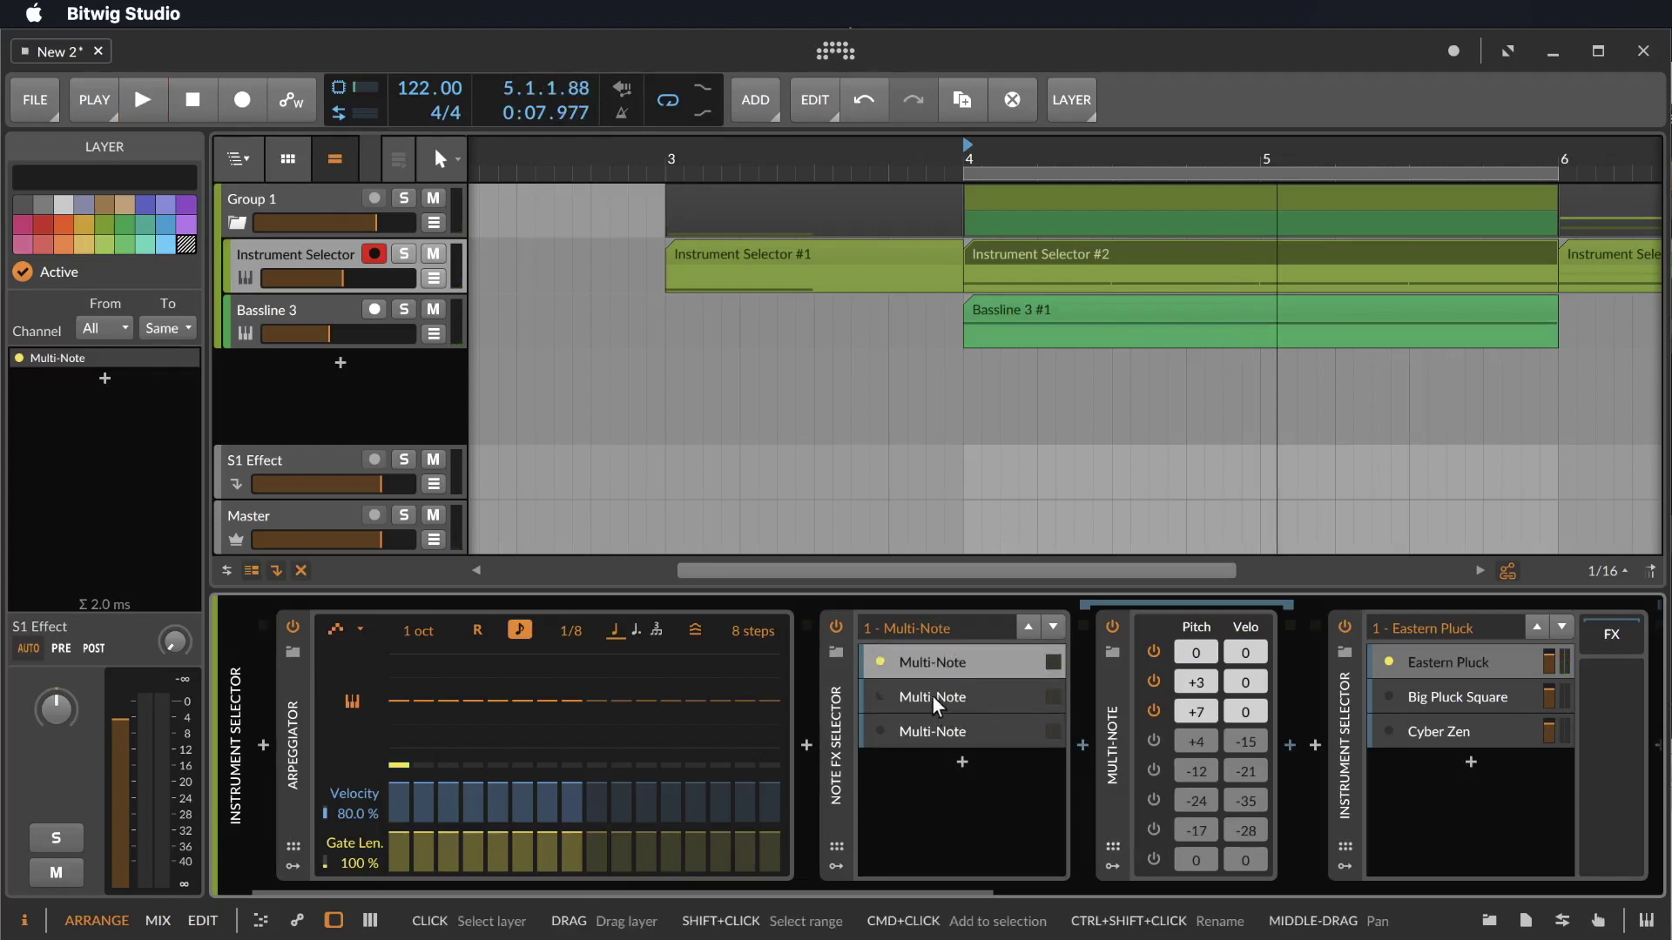
pyautogui.press('space')
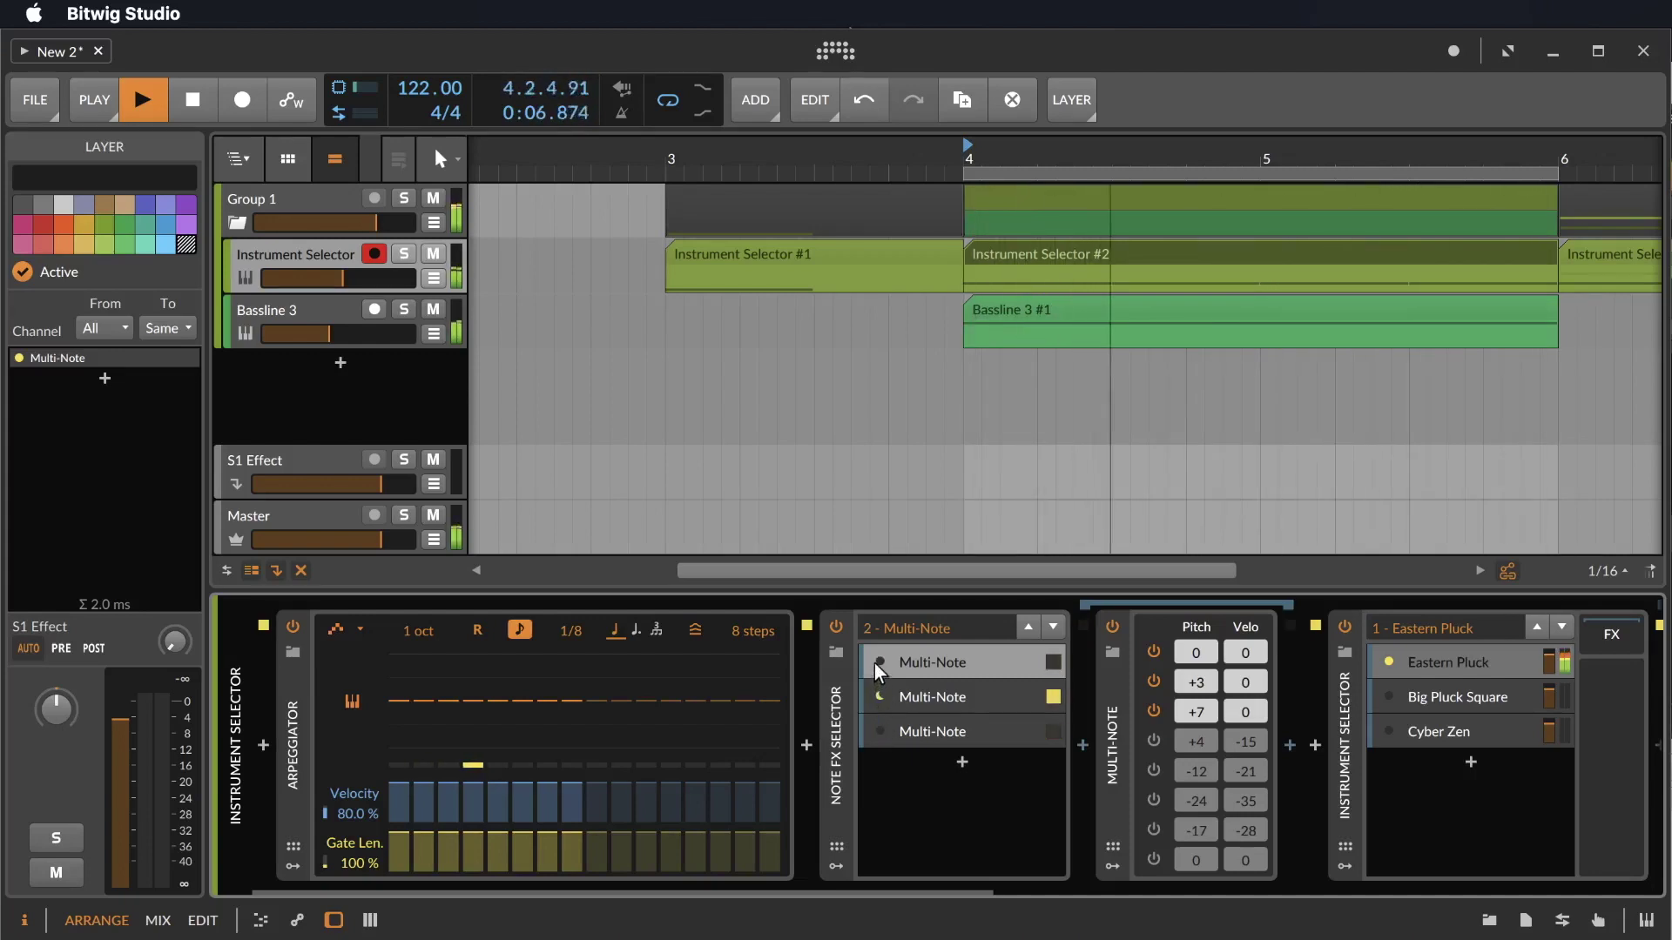
pyautogui.press('space')
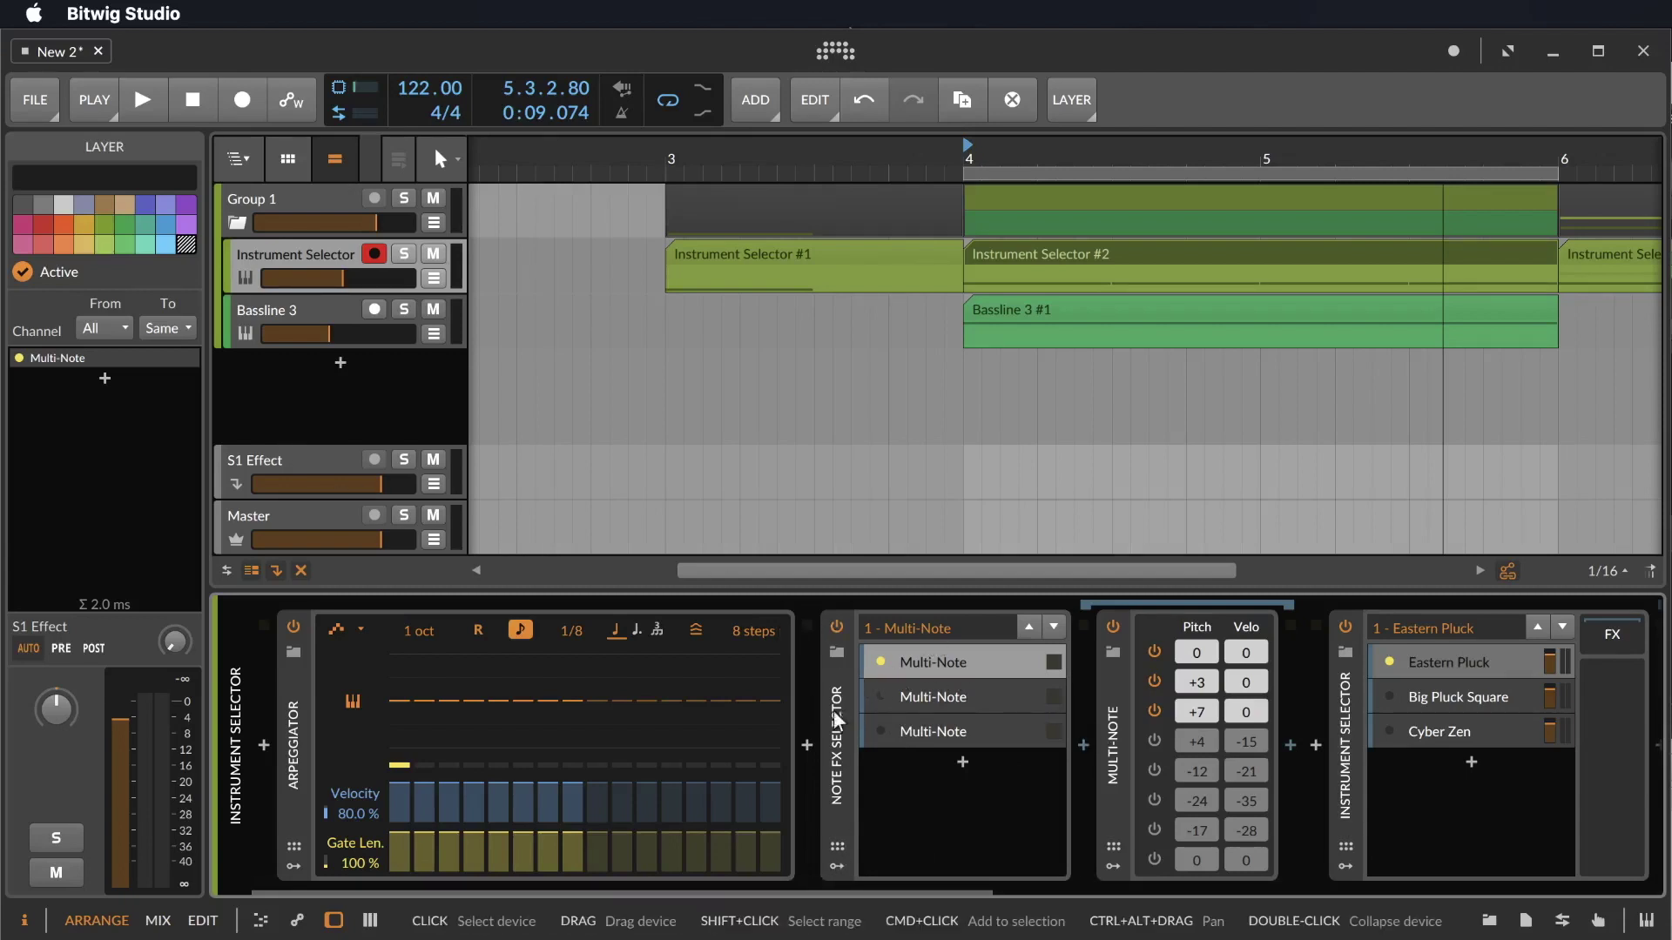
# Set the Note FX Selector's mode to Round-robin and play the loop to hear the layers cycle.
pyautogui.click(838, 755)
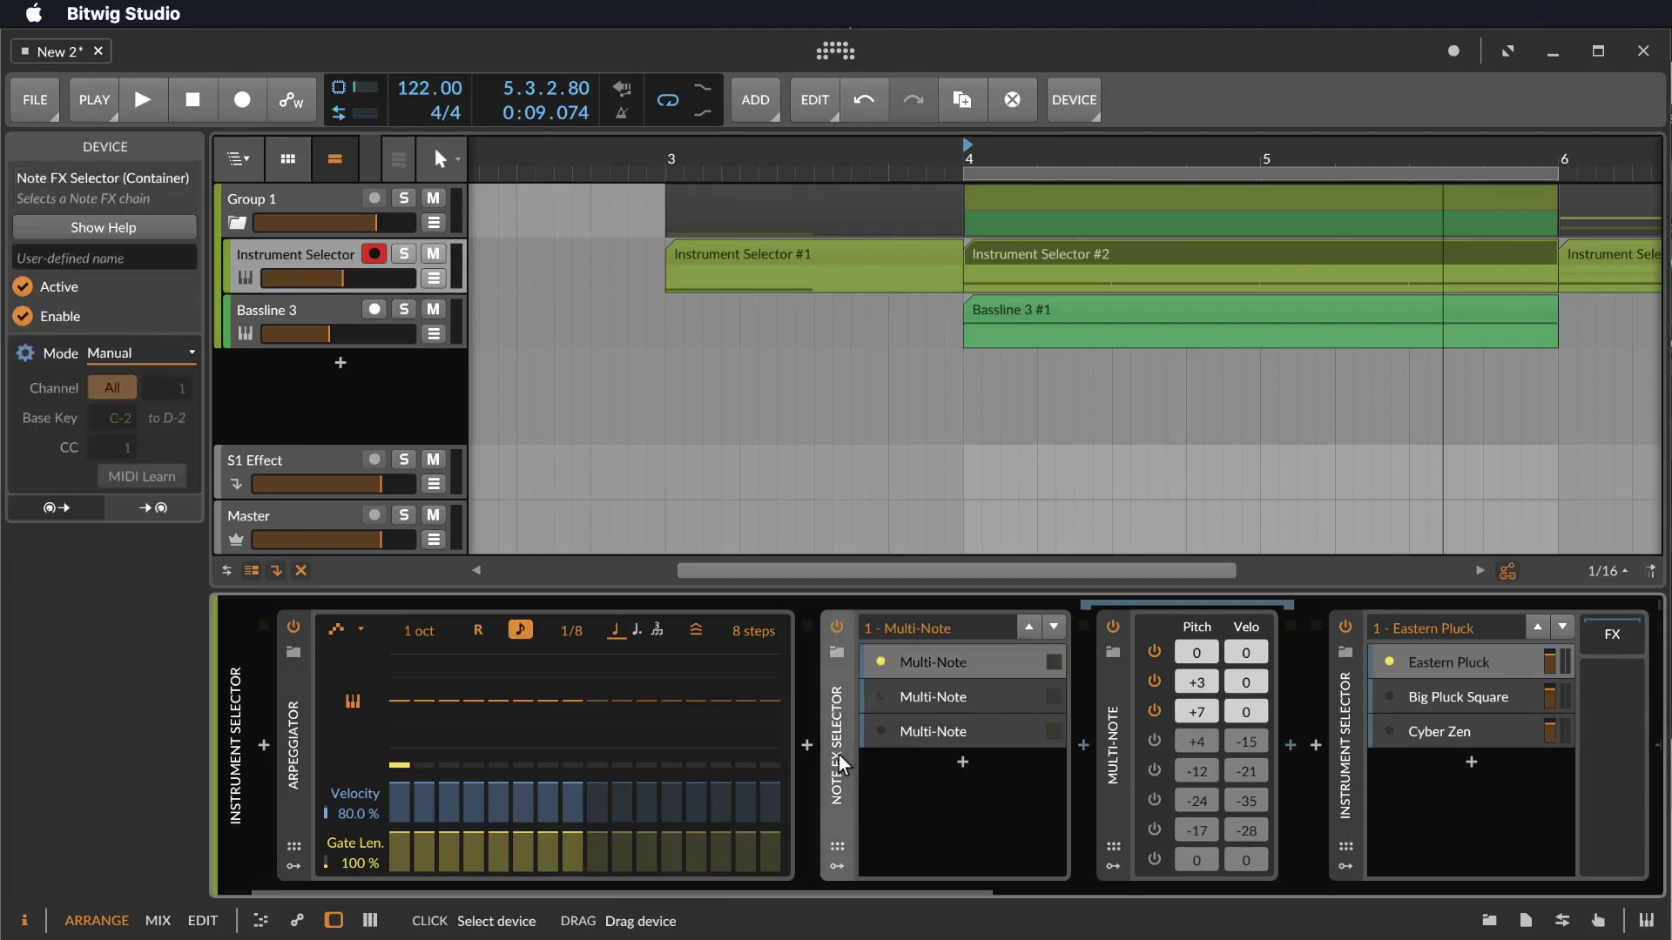
pyautogui.click(127, 355)
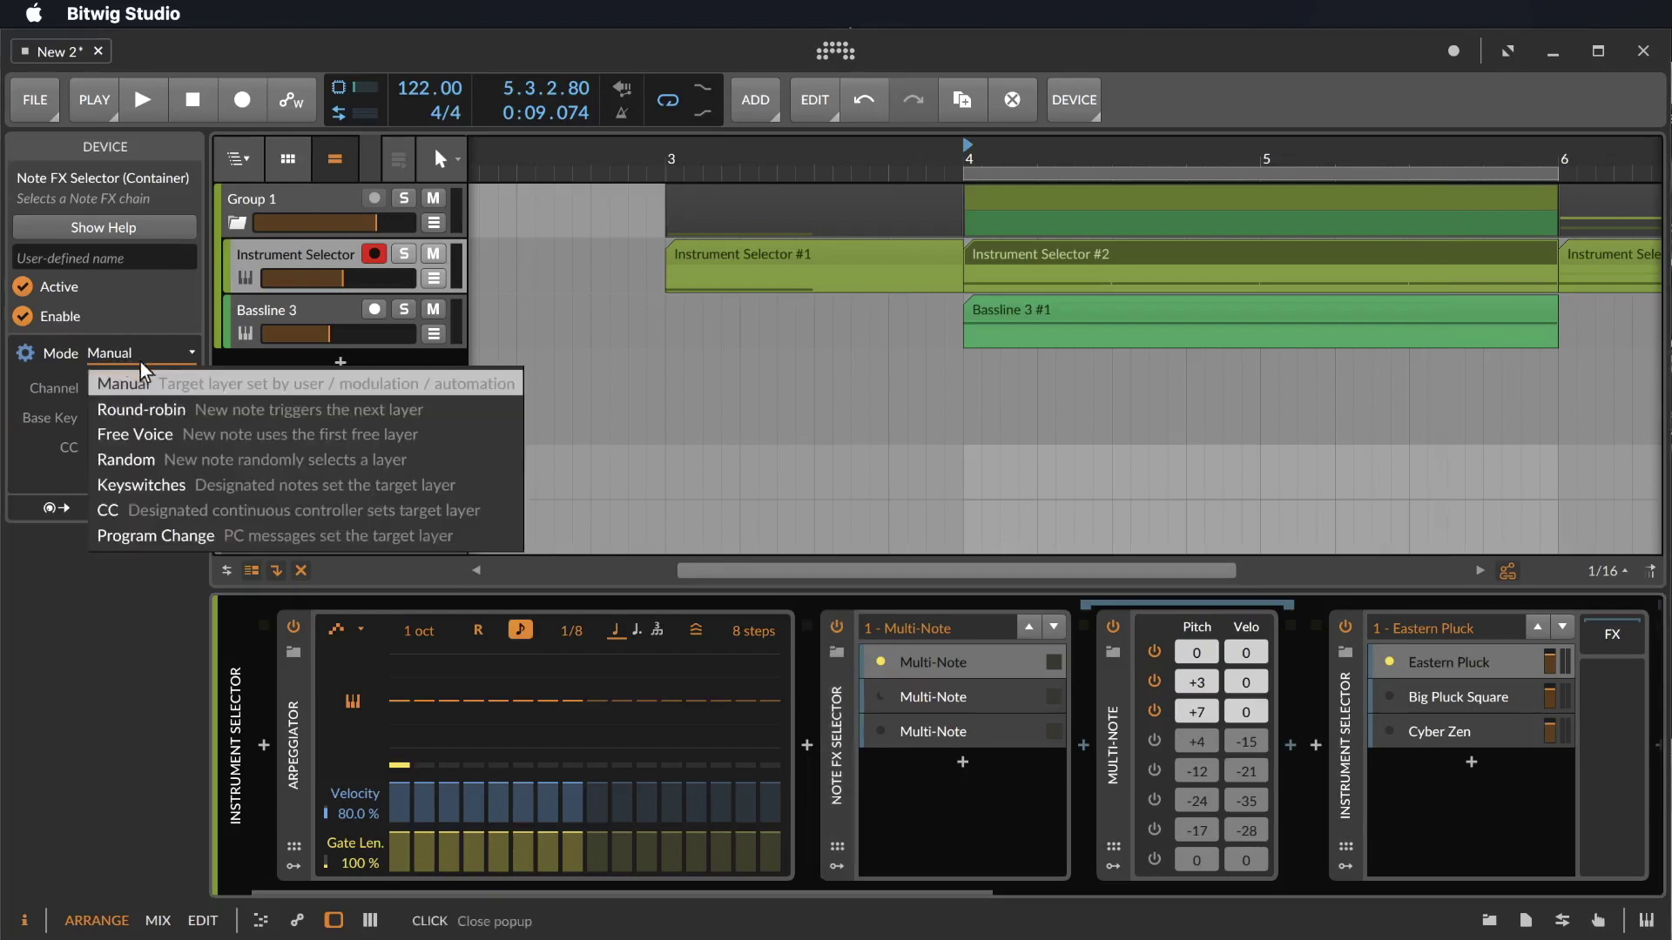
pyautogui.click(250, 409)
pyautogui.press('space')
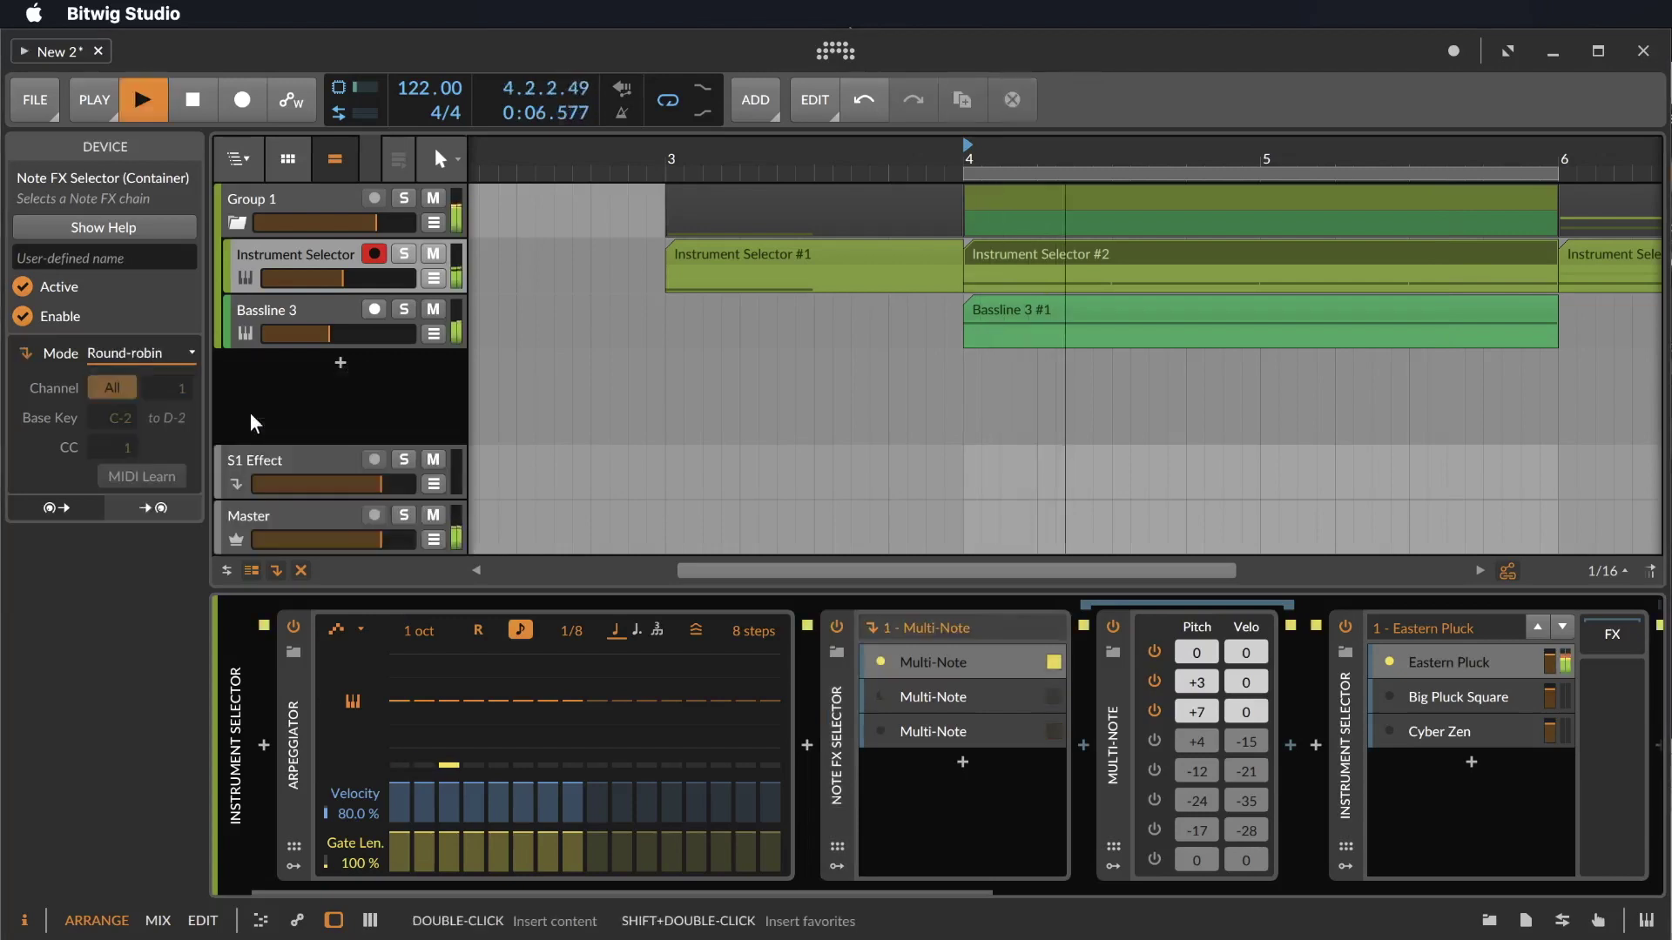
pyautogui.press('space')
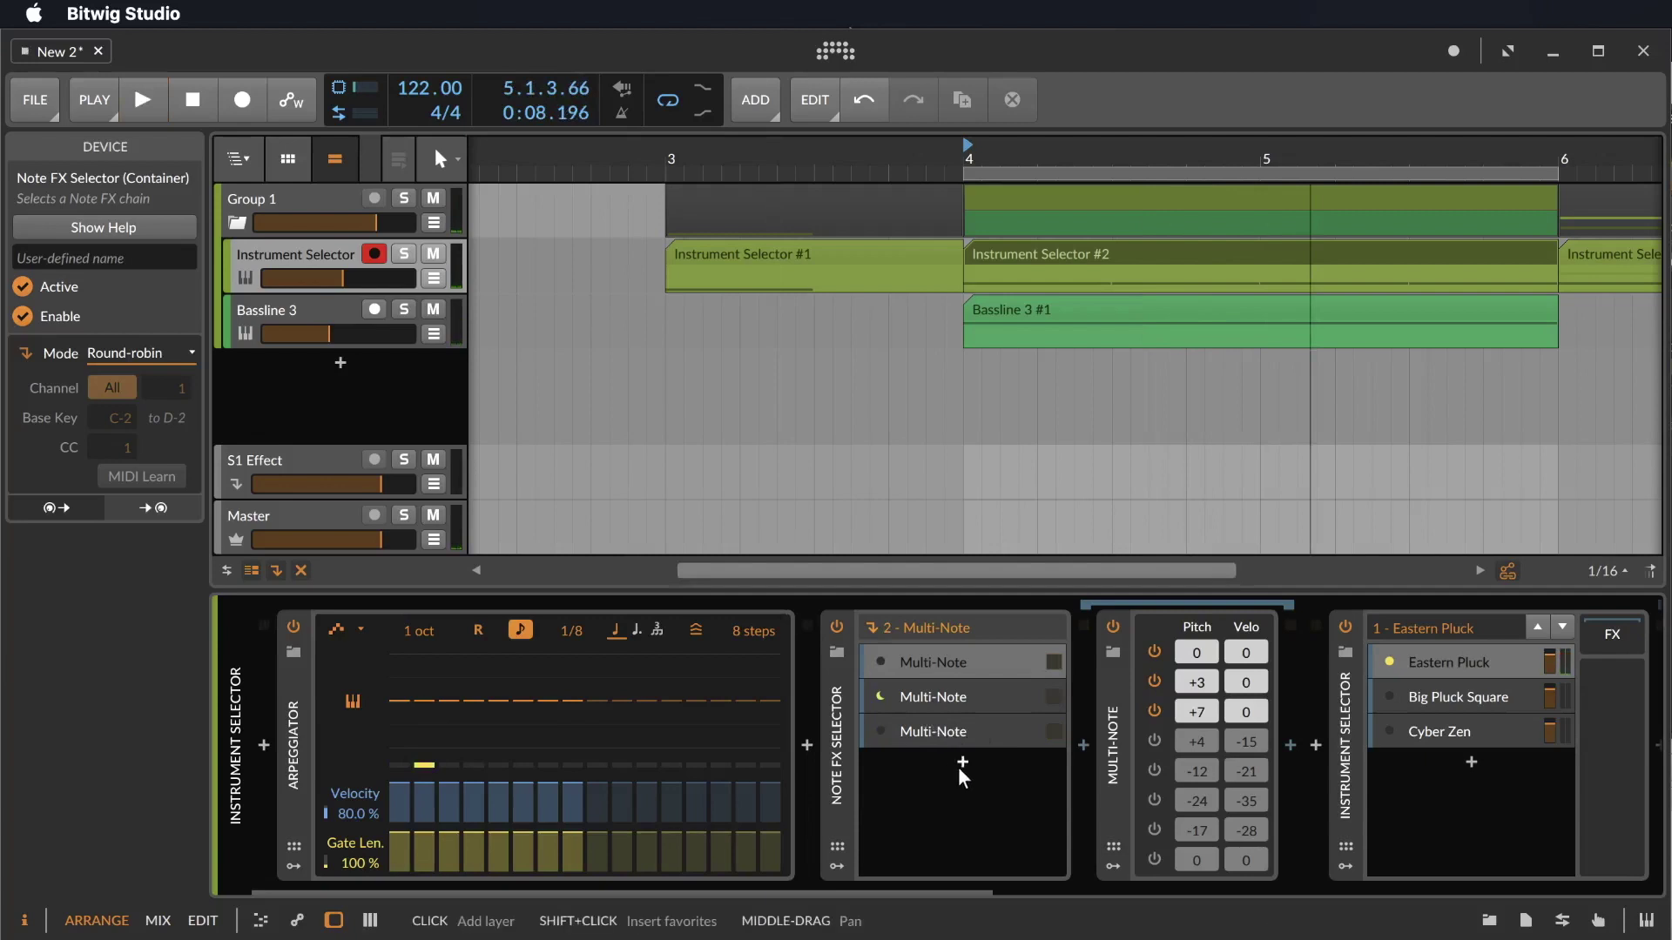
pyautogui.press('space')
pyautogui.press('space')
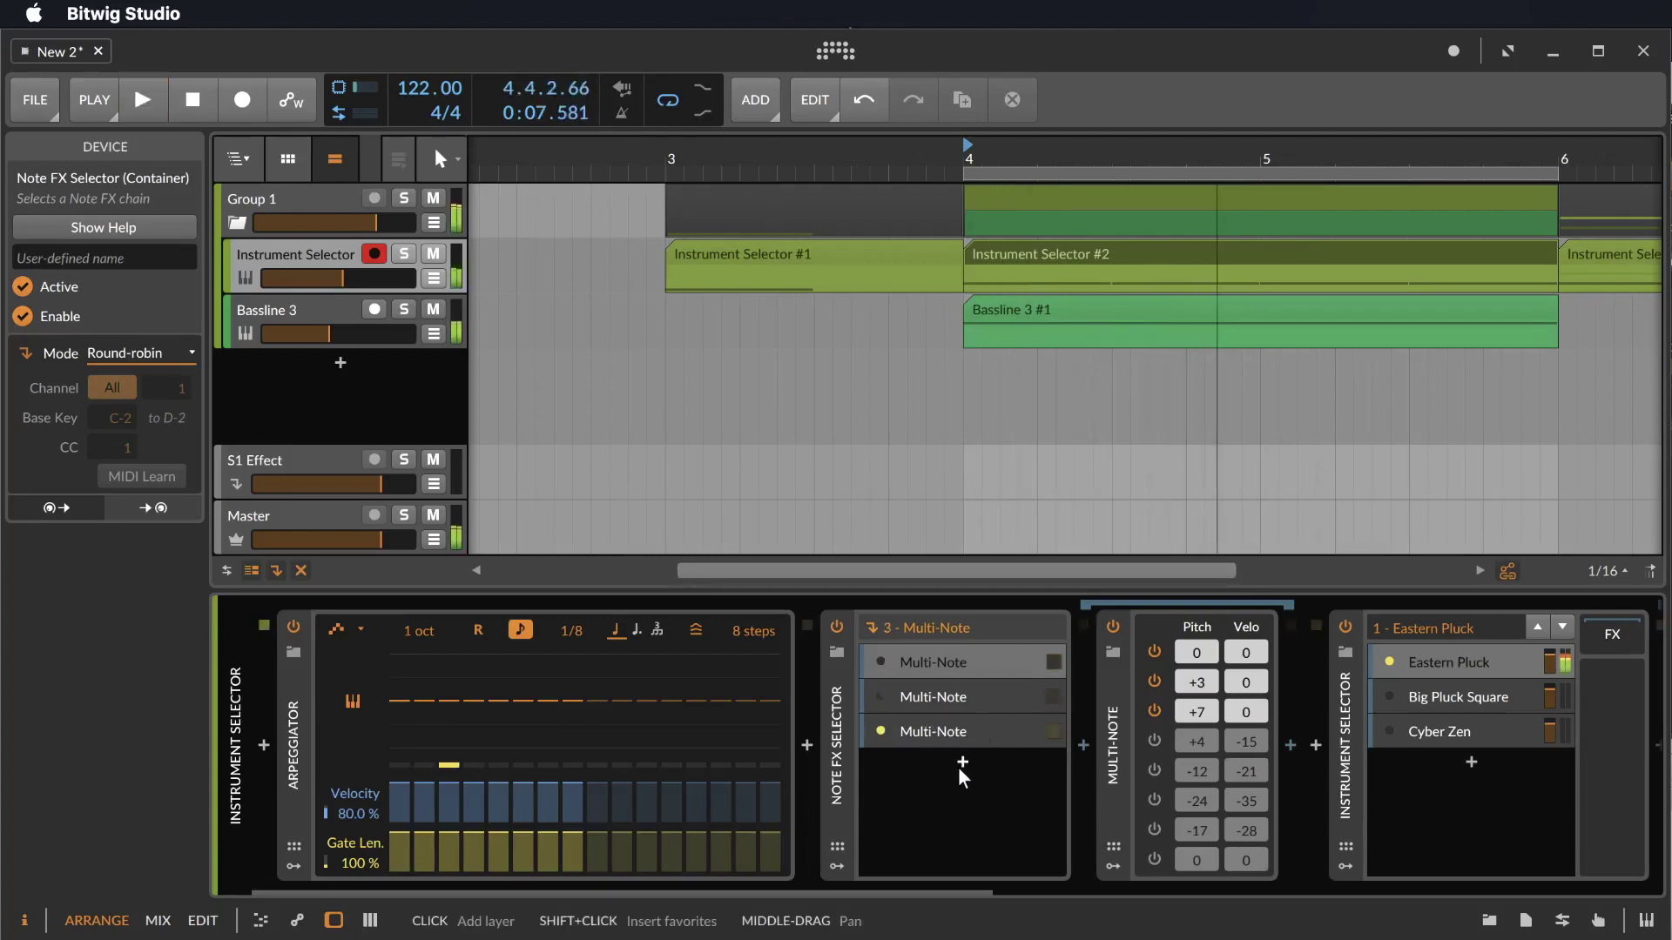
# Audition the loop with the Note FX Selector in Random mode and return its mode to Manual.
pyautogui.click(116, 357)
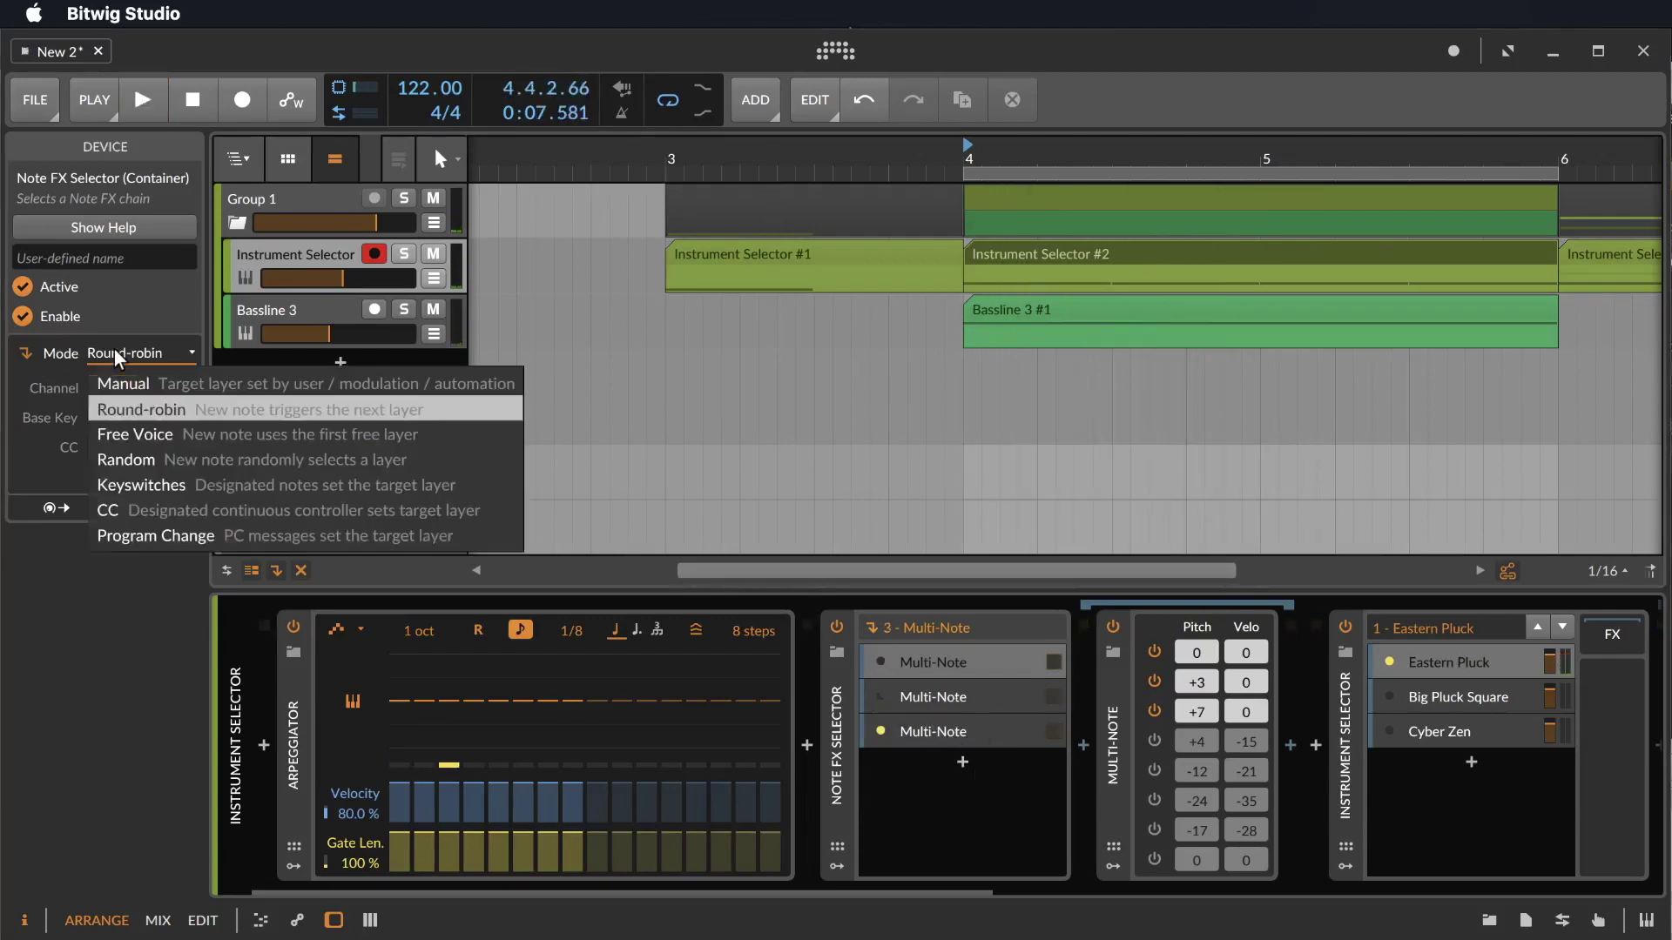
pyautogui.click(214, 459)
pyautogui.press('space')
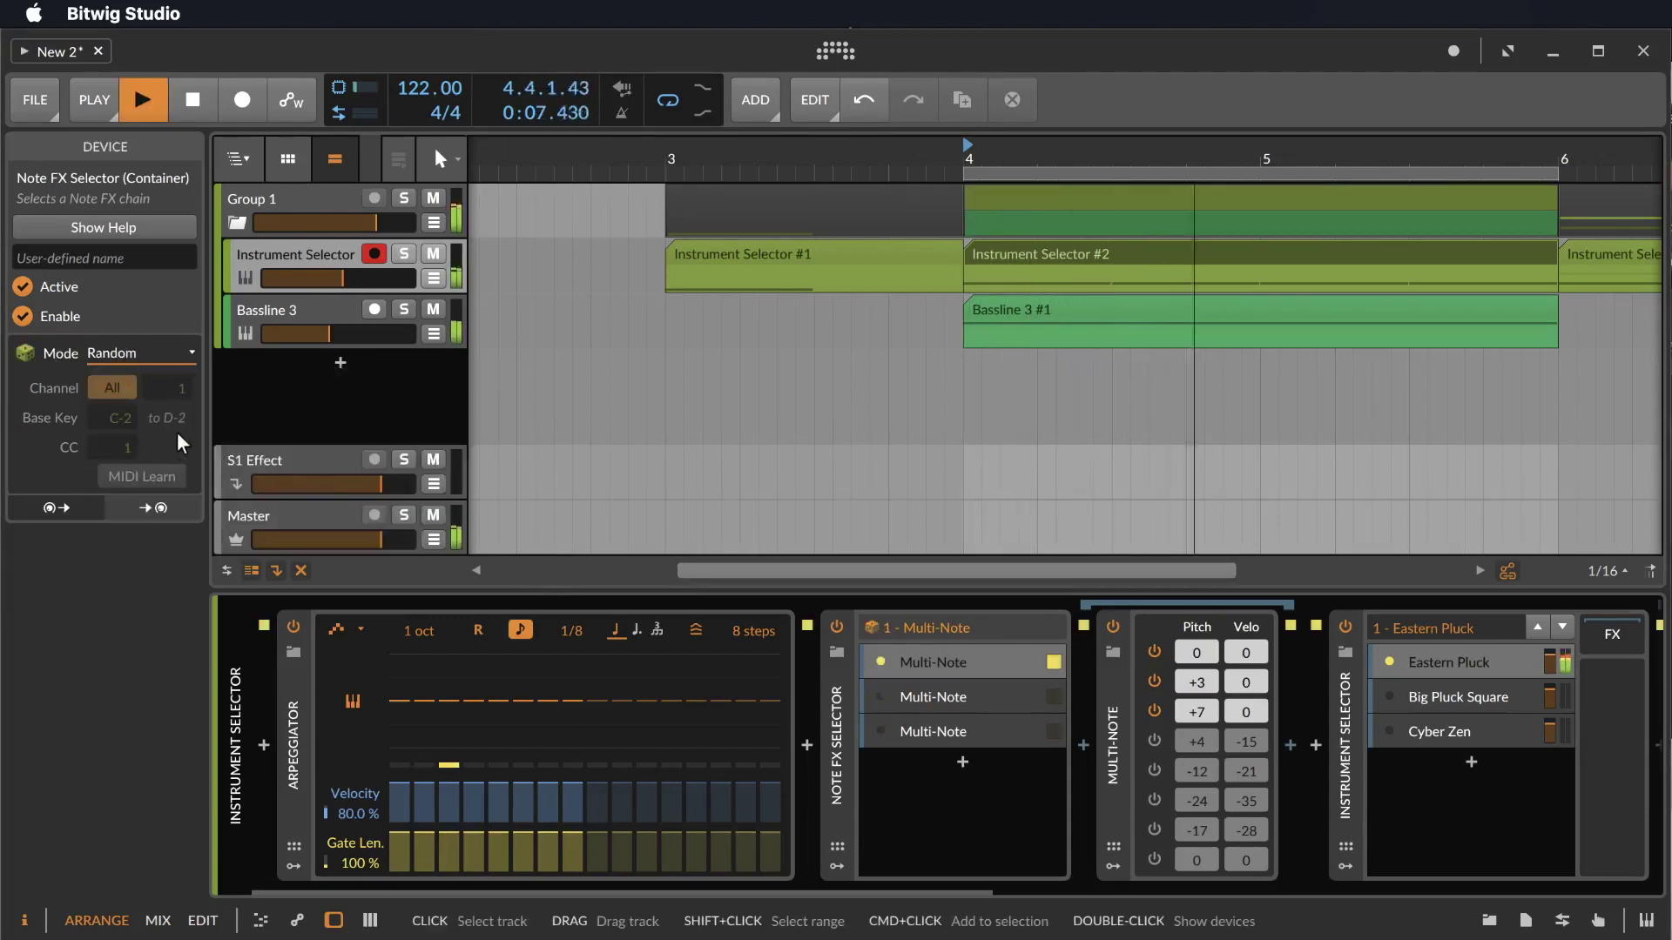
pyautogui.press('space')
pyautogui.click(129, 357)
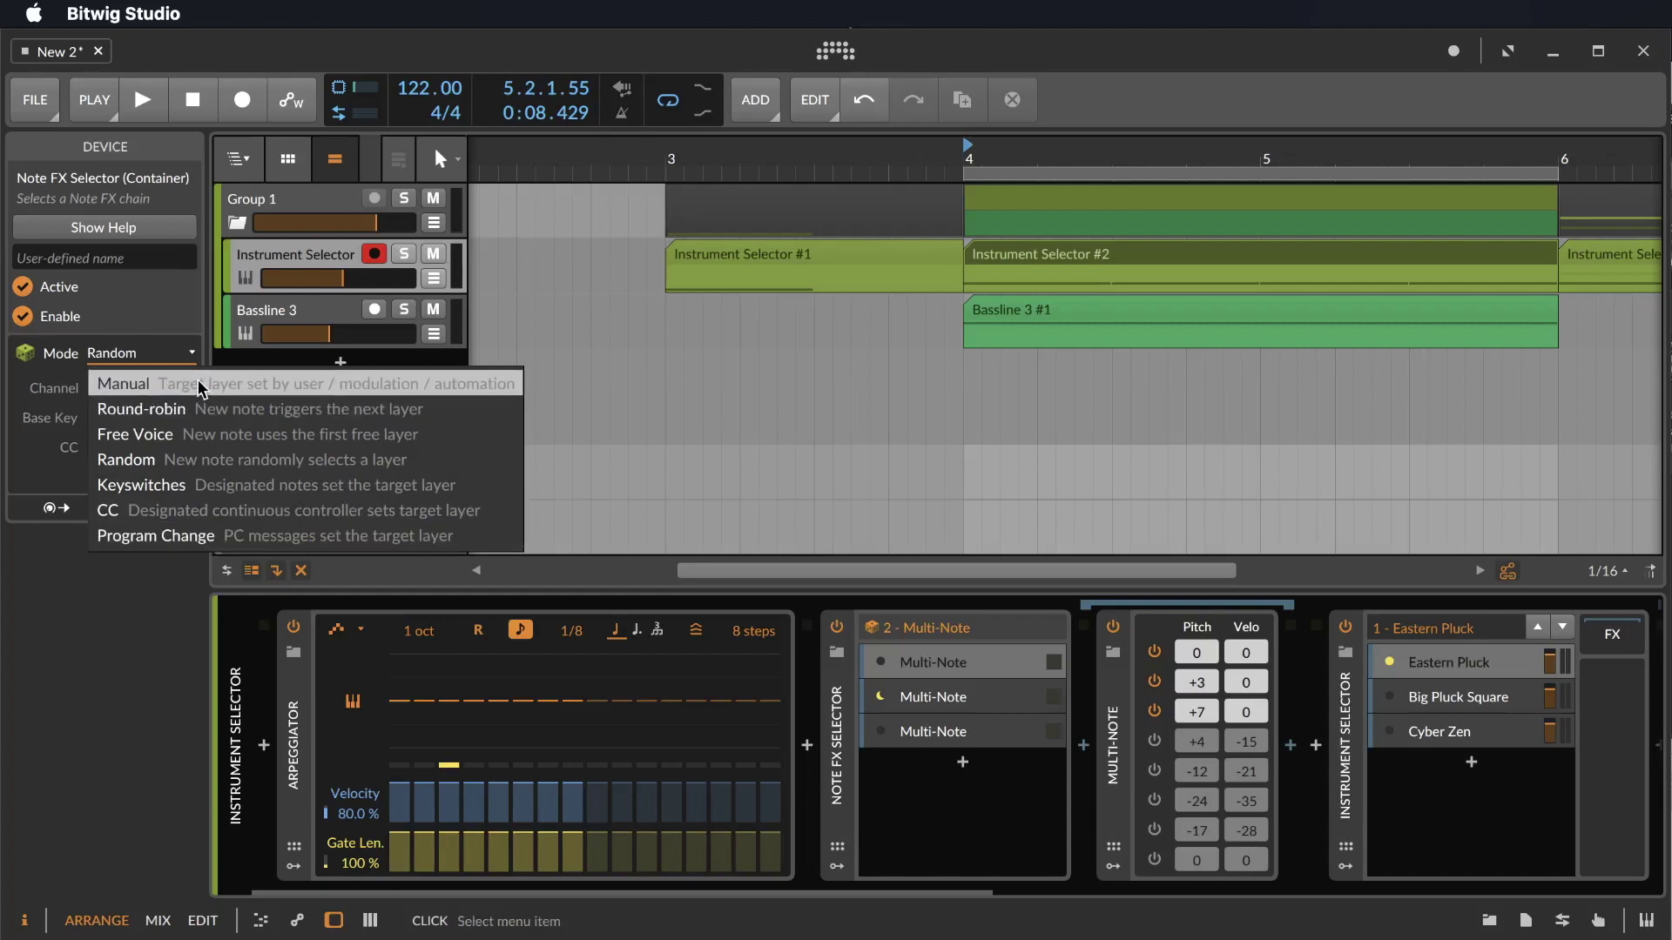
pyautogui.click(123, 384)
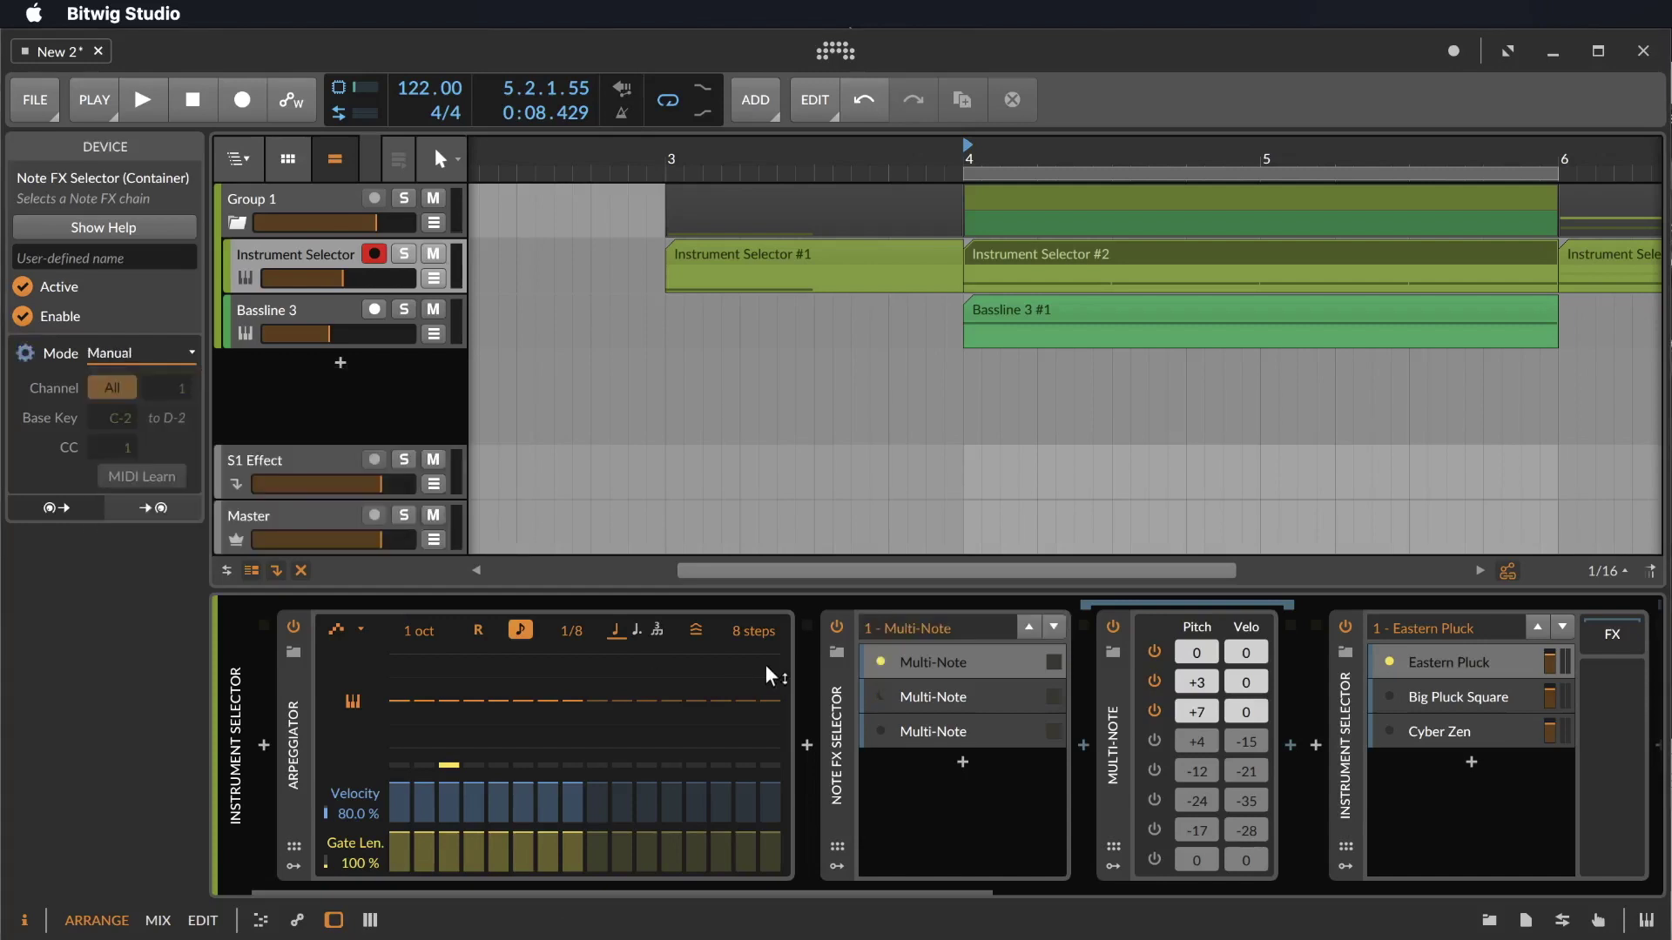
pyautogui.click(1113, 775)
pyautogui.click(841, 807)
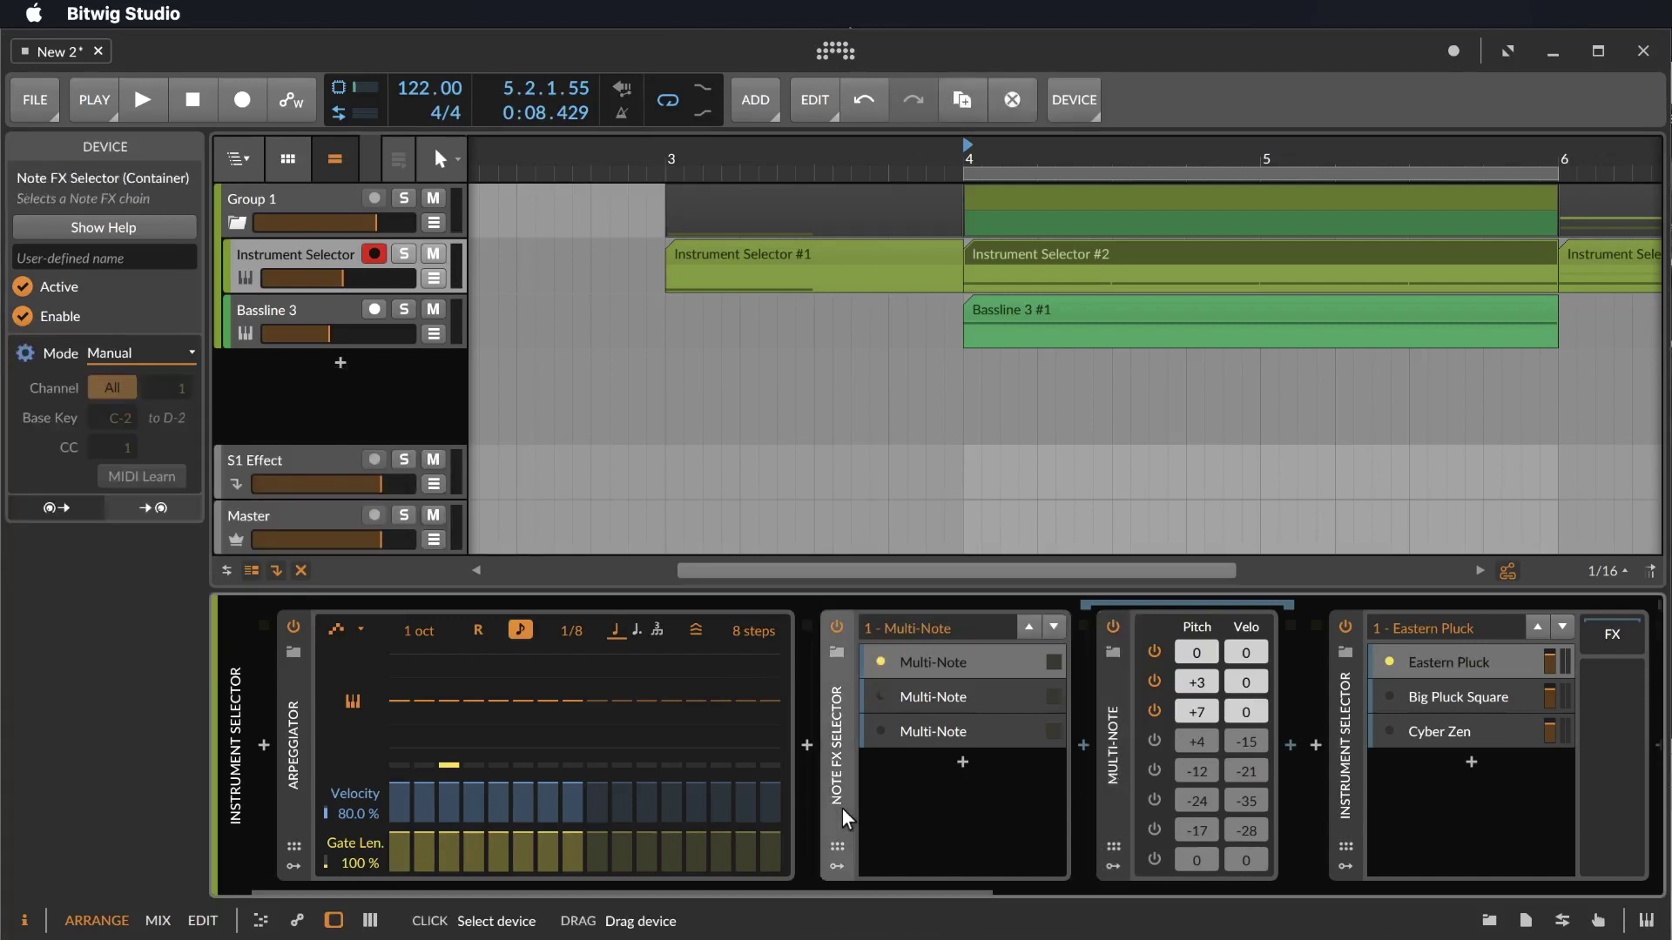
# Play the loop while switching the Instrument Selector among Big Pluck Square, Cyber Zen and Eastern Pluck, ending on Eastern Pluck.
pyautogui.hscroll(5, 1125, 792)
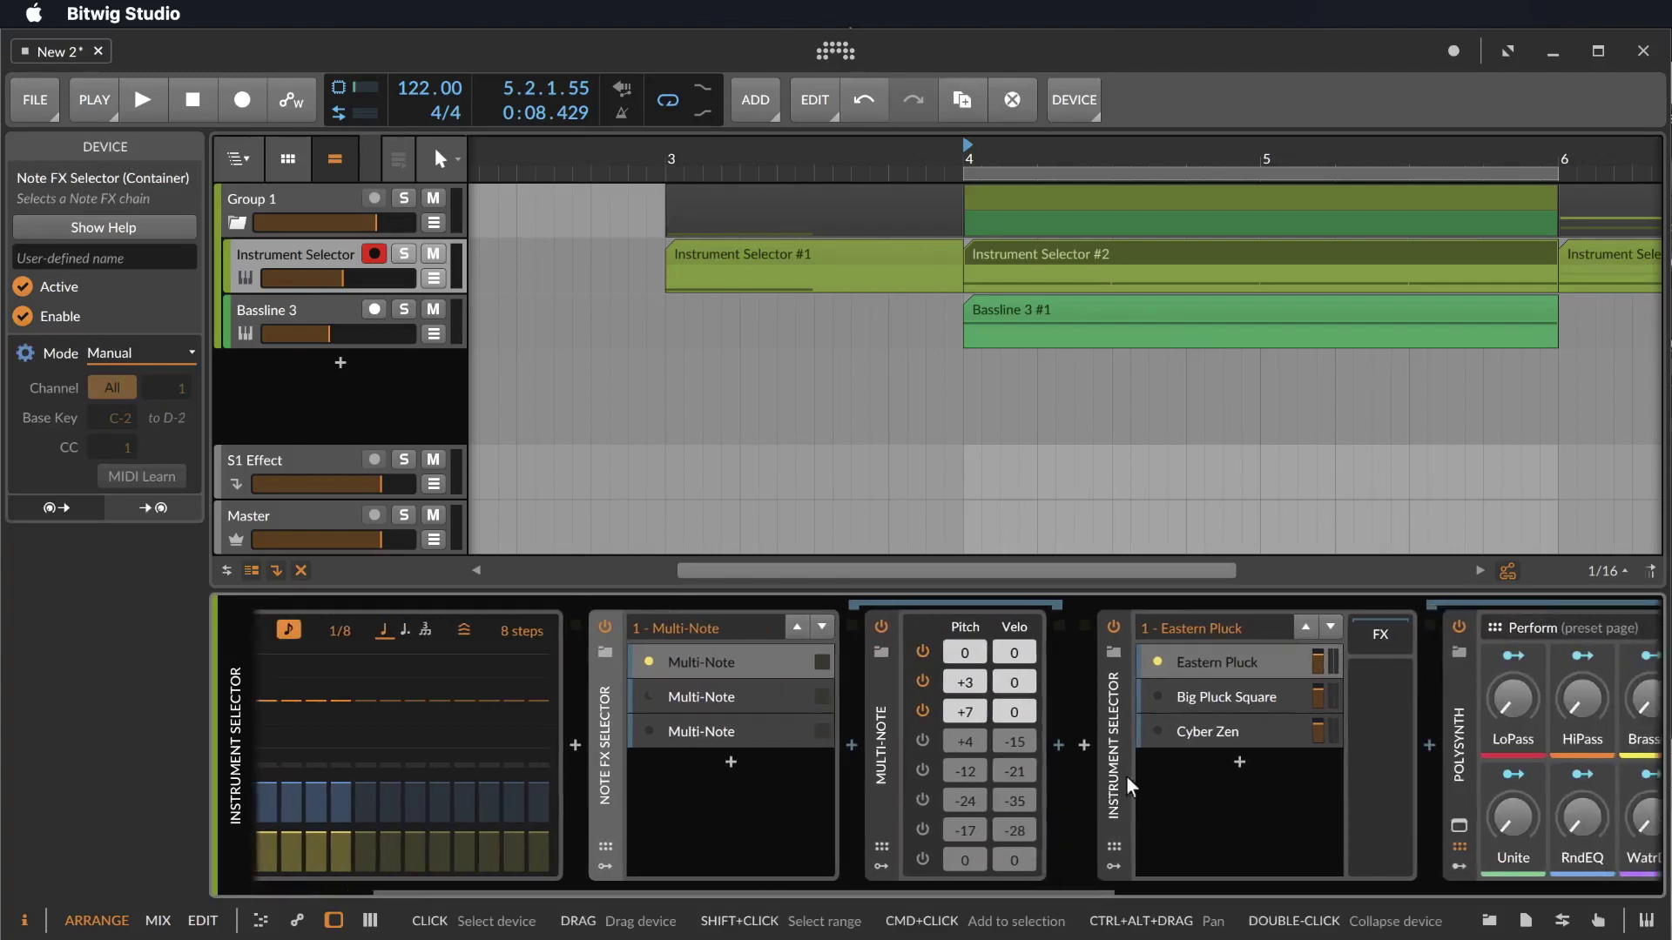
pyautogui.hscroll(2, 1121, 829)
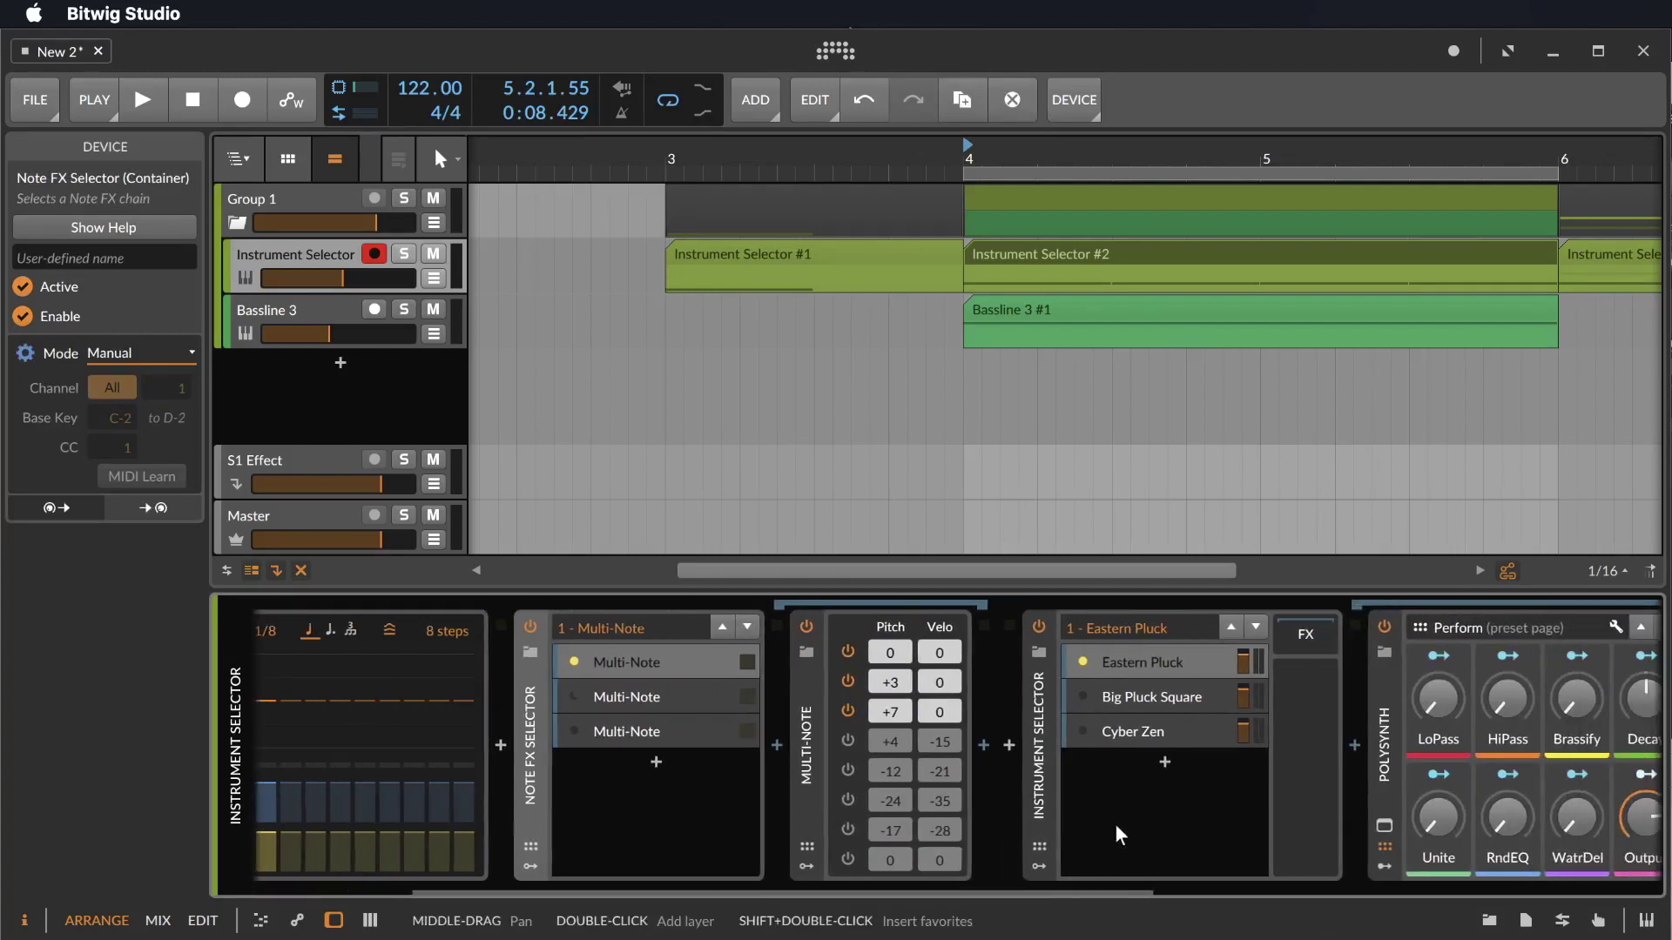
pyautogui.click(1169, 698)
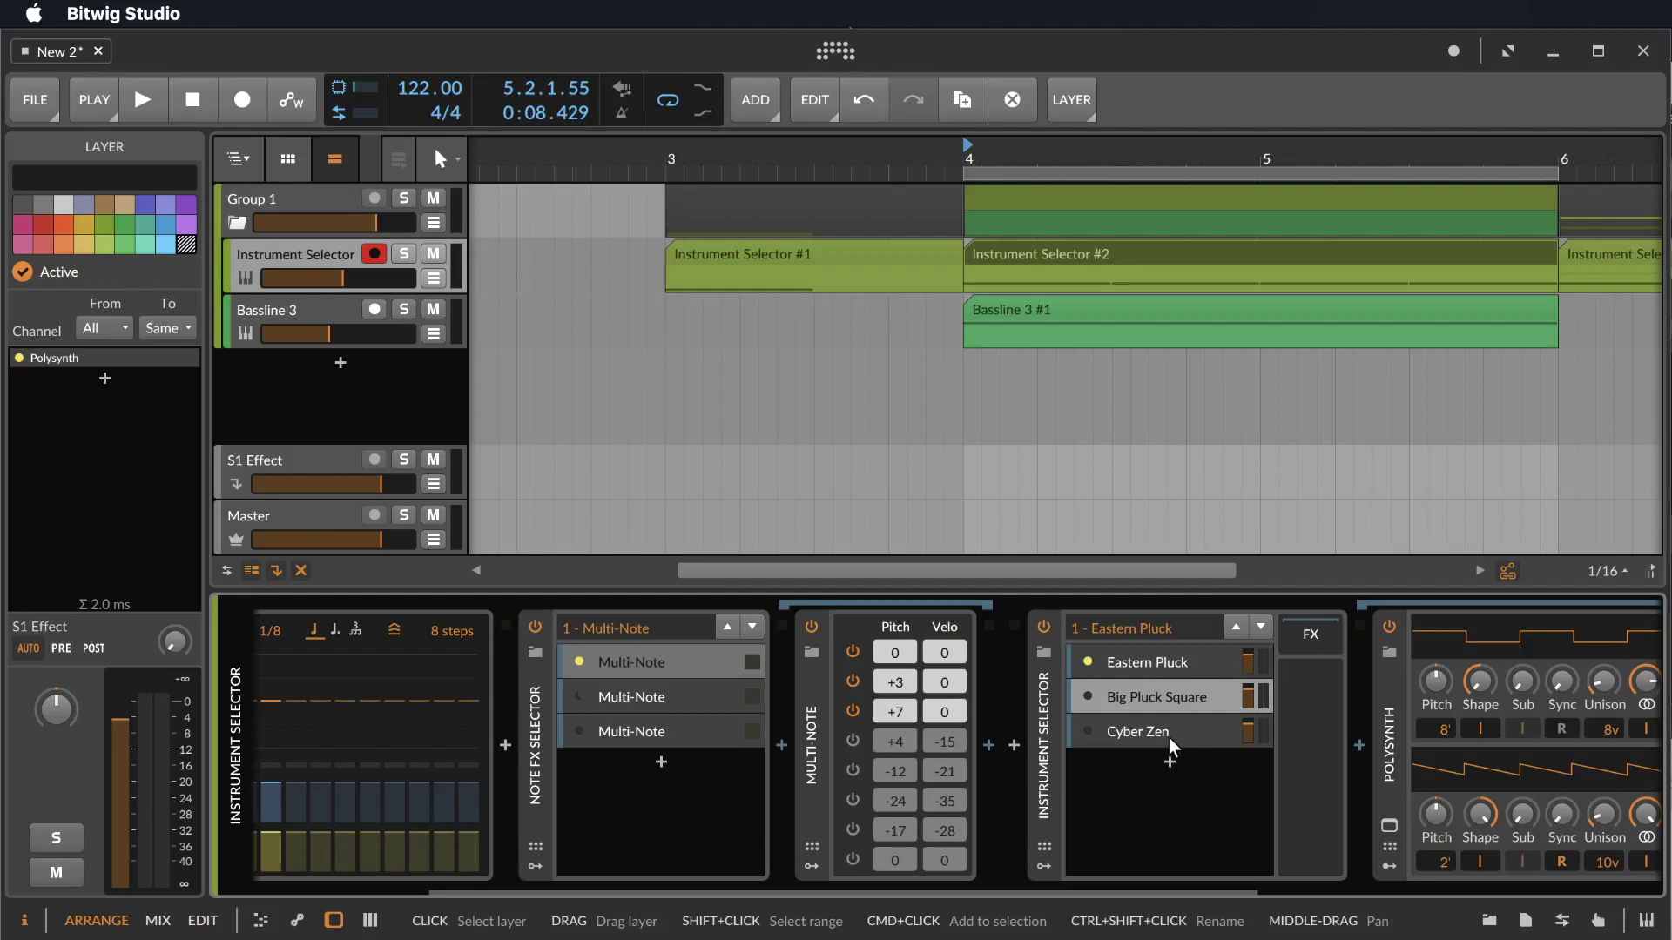
pyautogui.press('space')
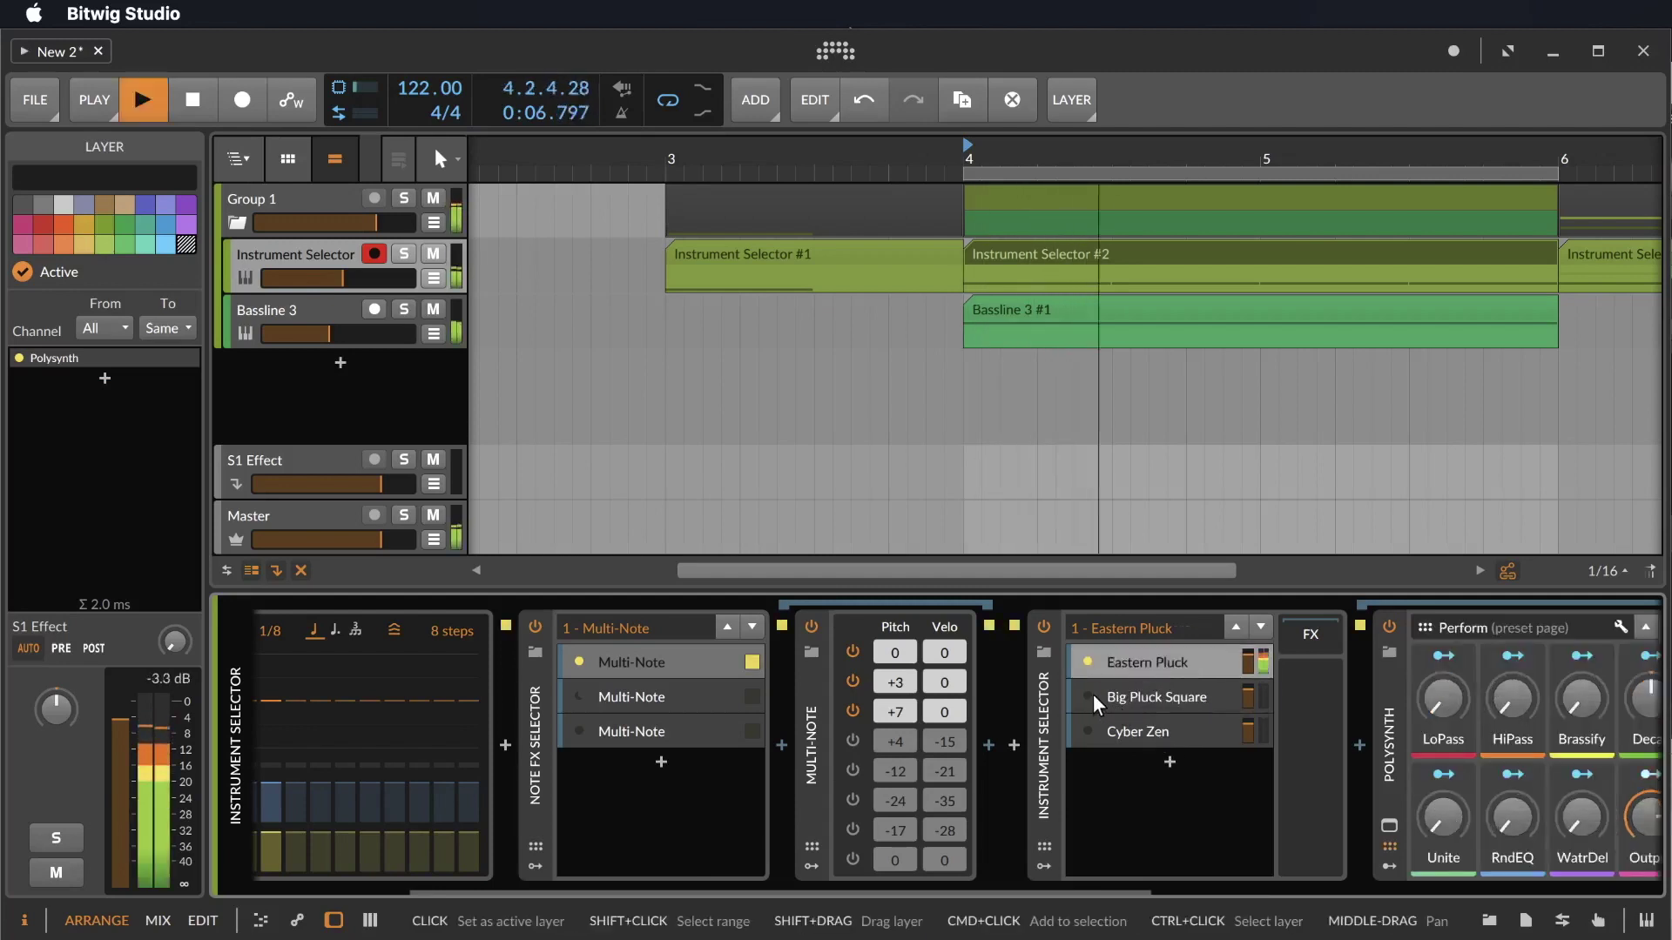
pyautogui.click(1088, 697)
pyautogui.click(1086, 732)
pyautogui.click(1088, 699)
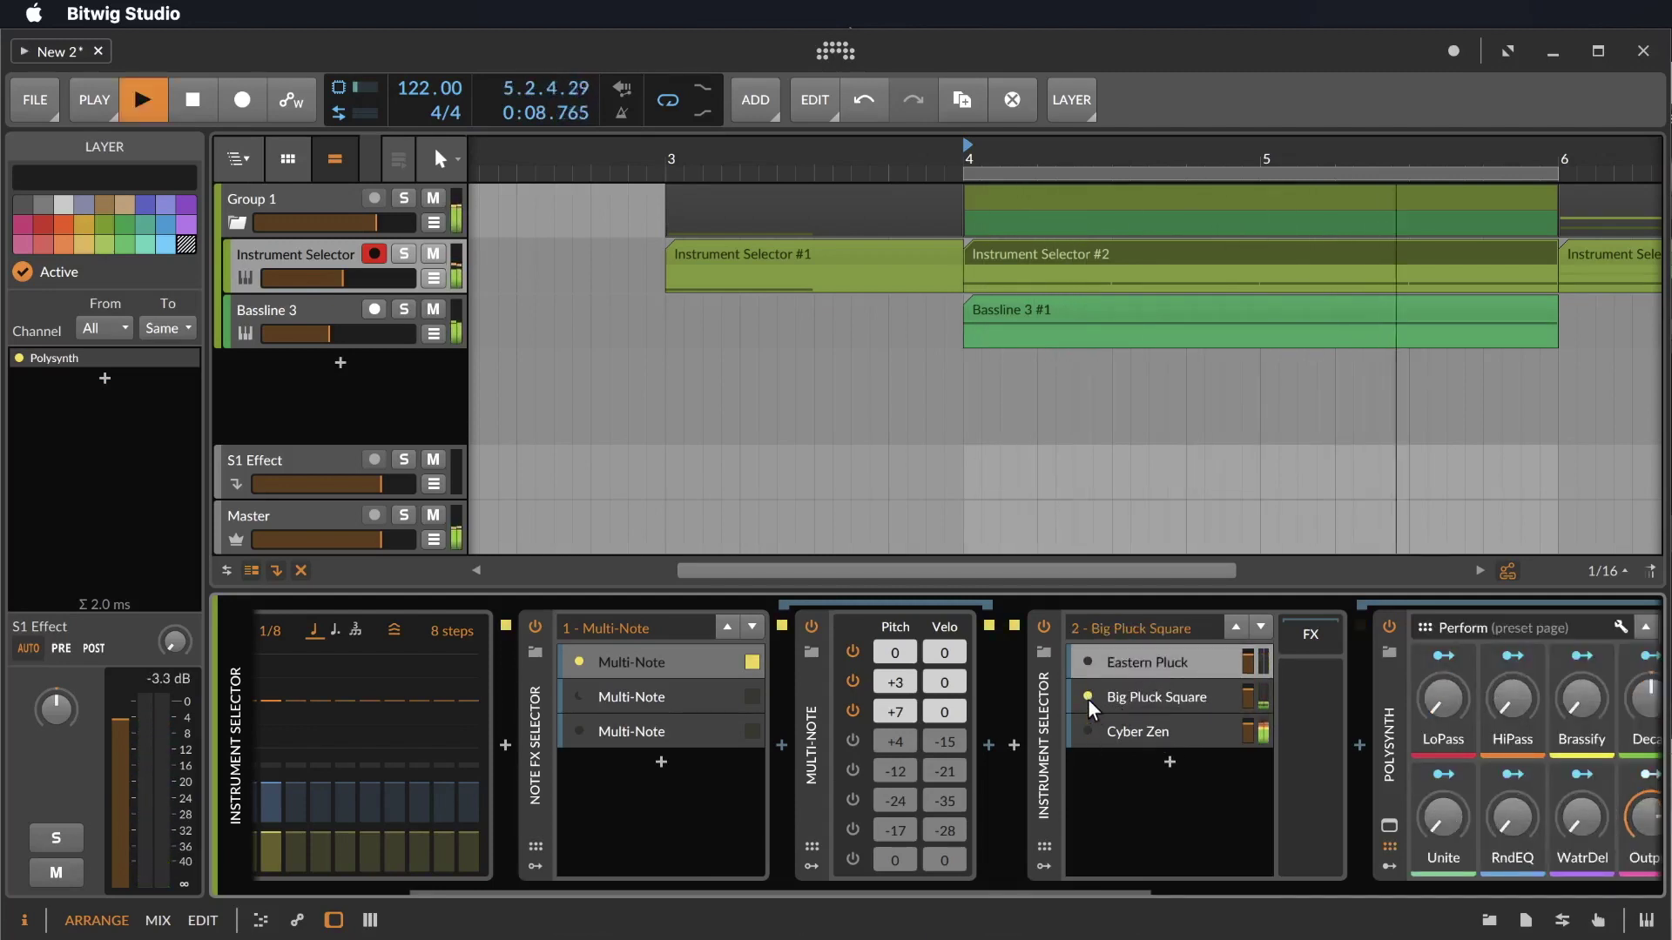
pyautogui.click(1083, 667)
pyautogui.press('space')
pyautogui.click(1087, 699)
pyautogui.click(1086, 731)
pyautogui.click(1090, 669)
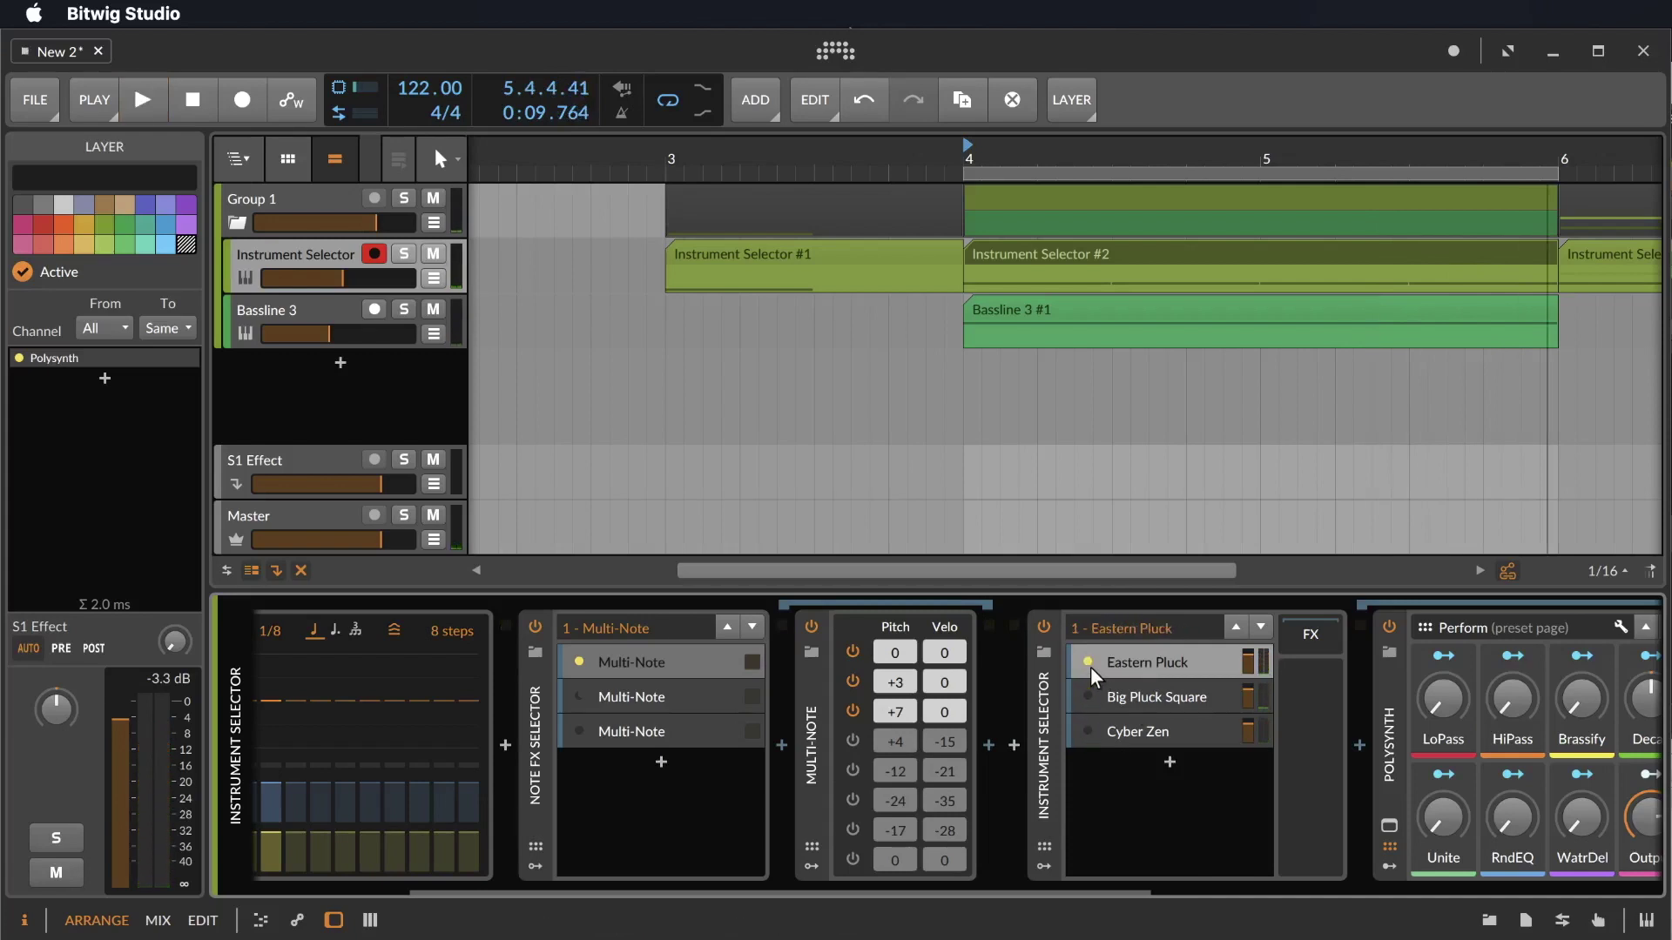
# Audition the loop with the Instrument Selector in Random mode and return its mode to Manual.
pyautogui.click(1036, 724)
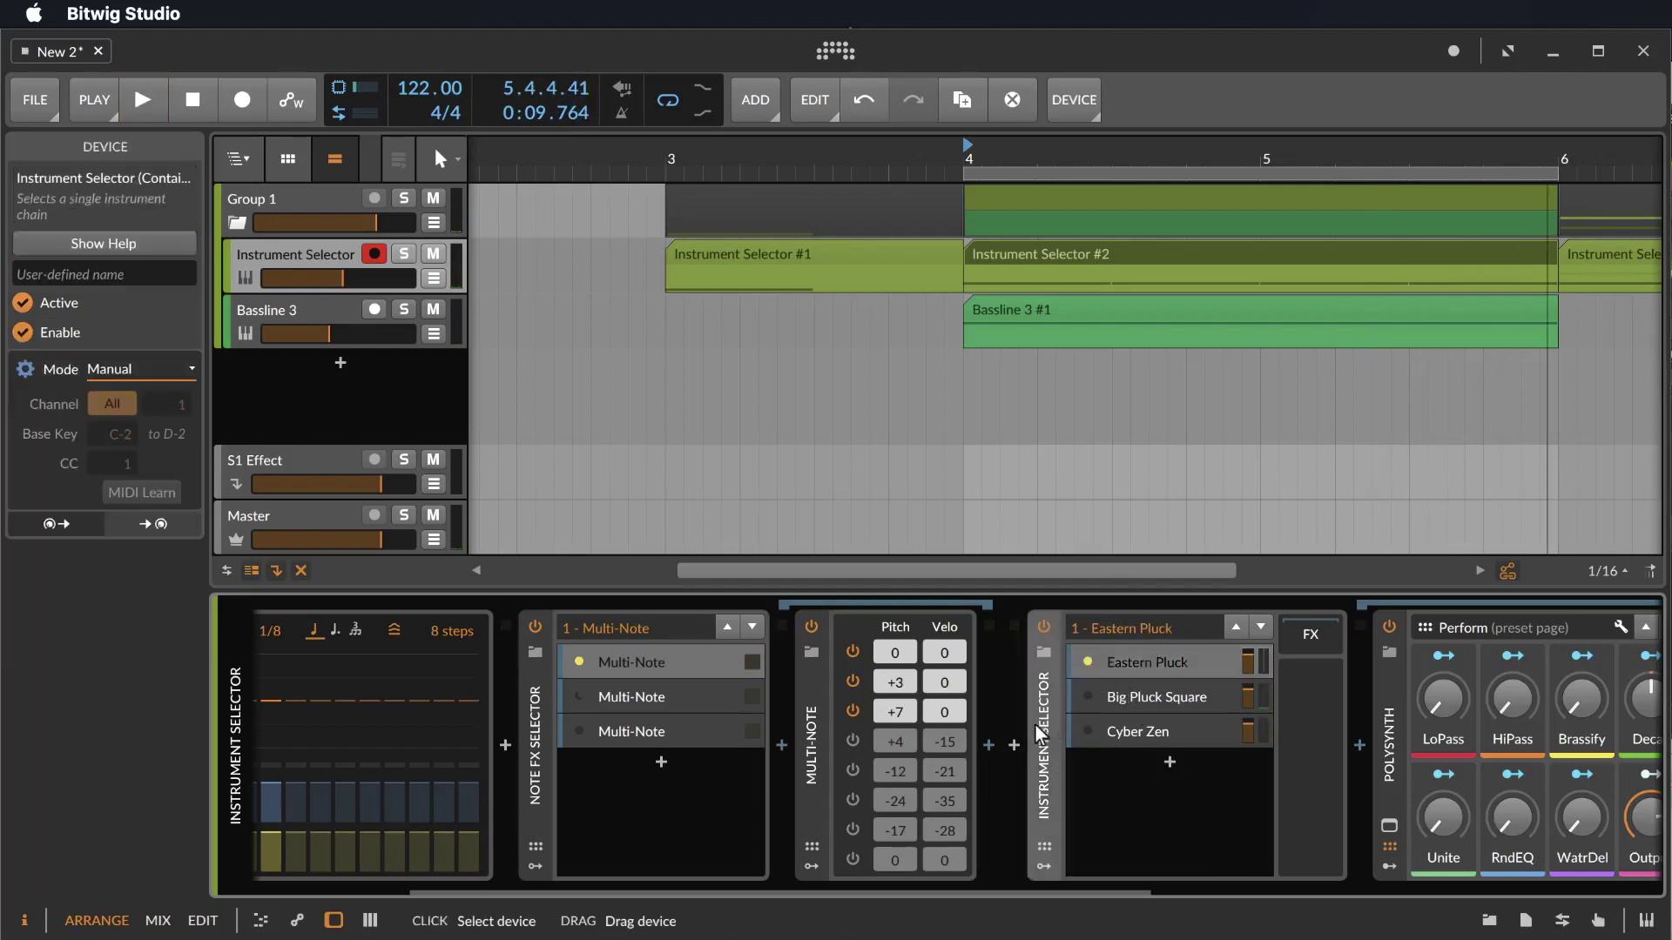
pyautogui.click(134, 366)
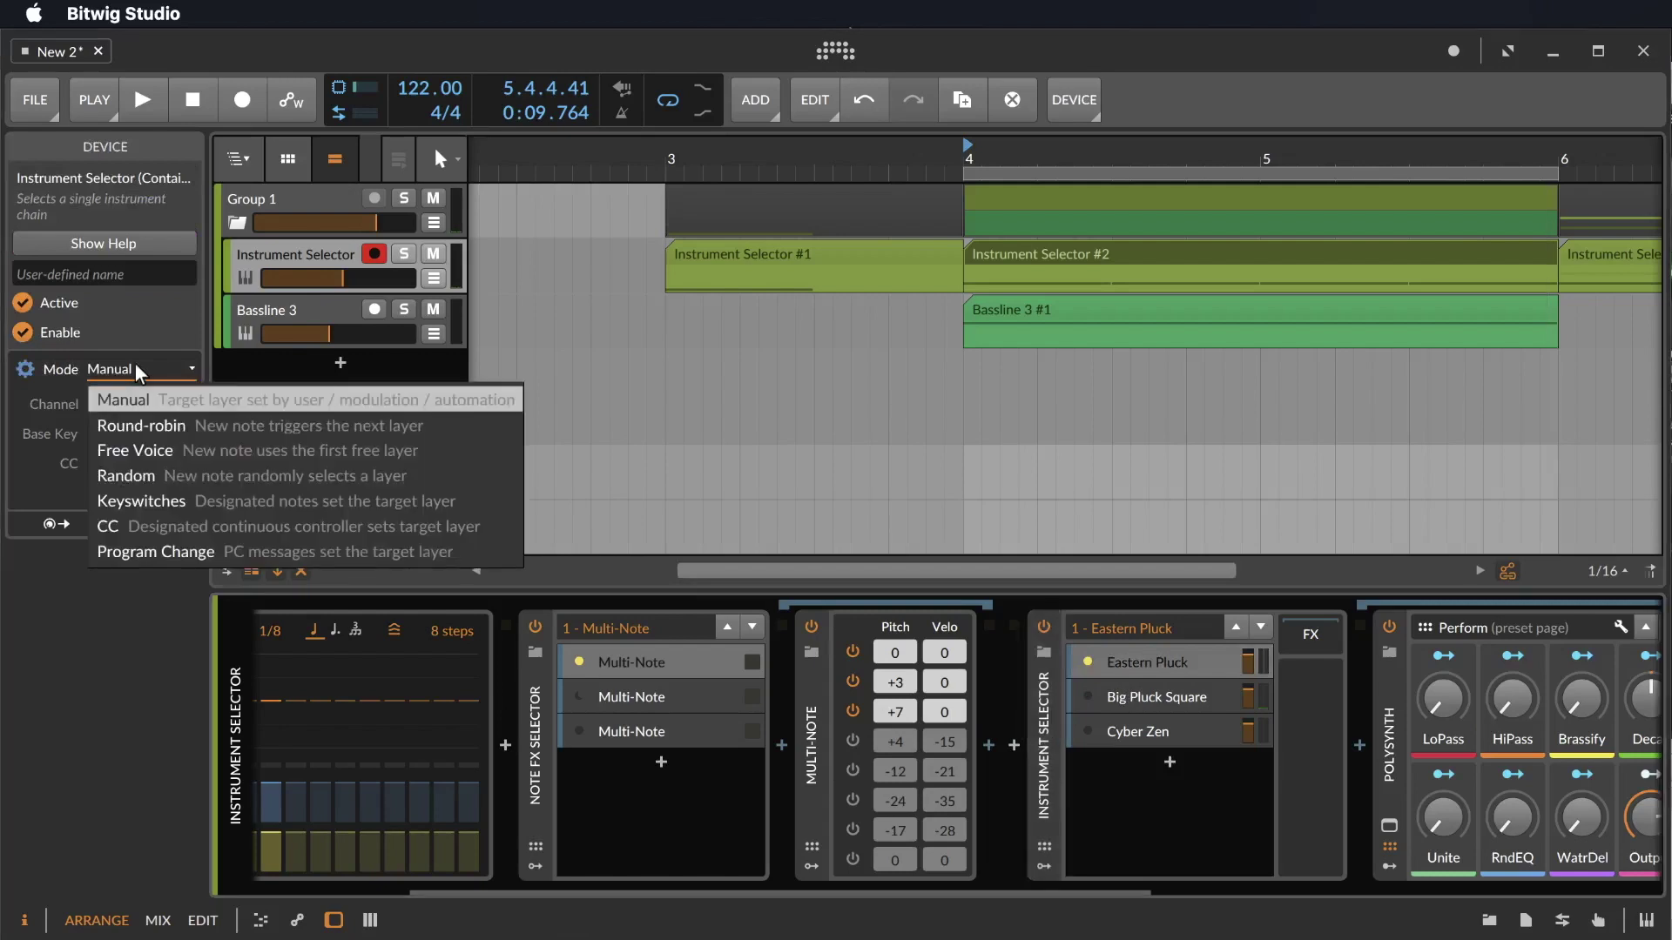
pyautogui.click(148, 467)
pyautogui.press('space')
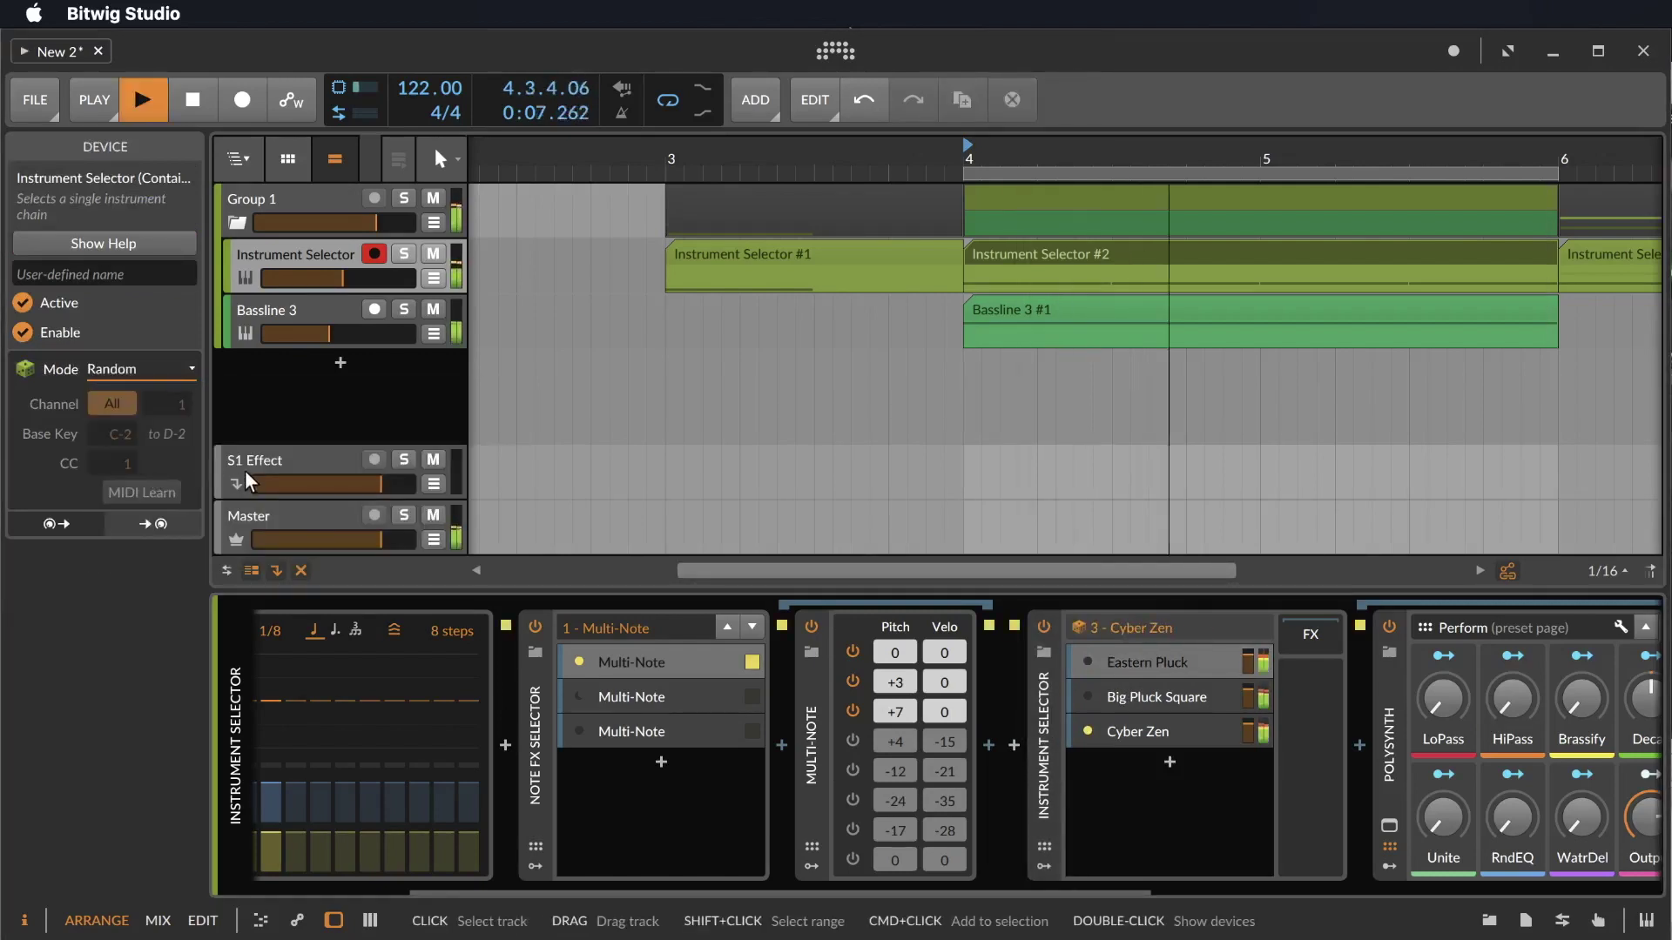
pyautogui.press('space')
pyautogui.click(128, 370)
pyautogui.click(119, 396)
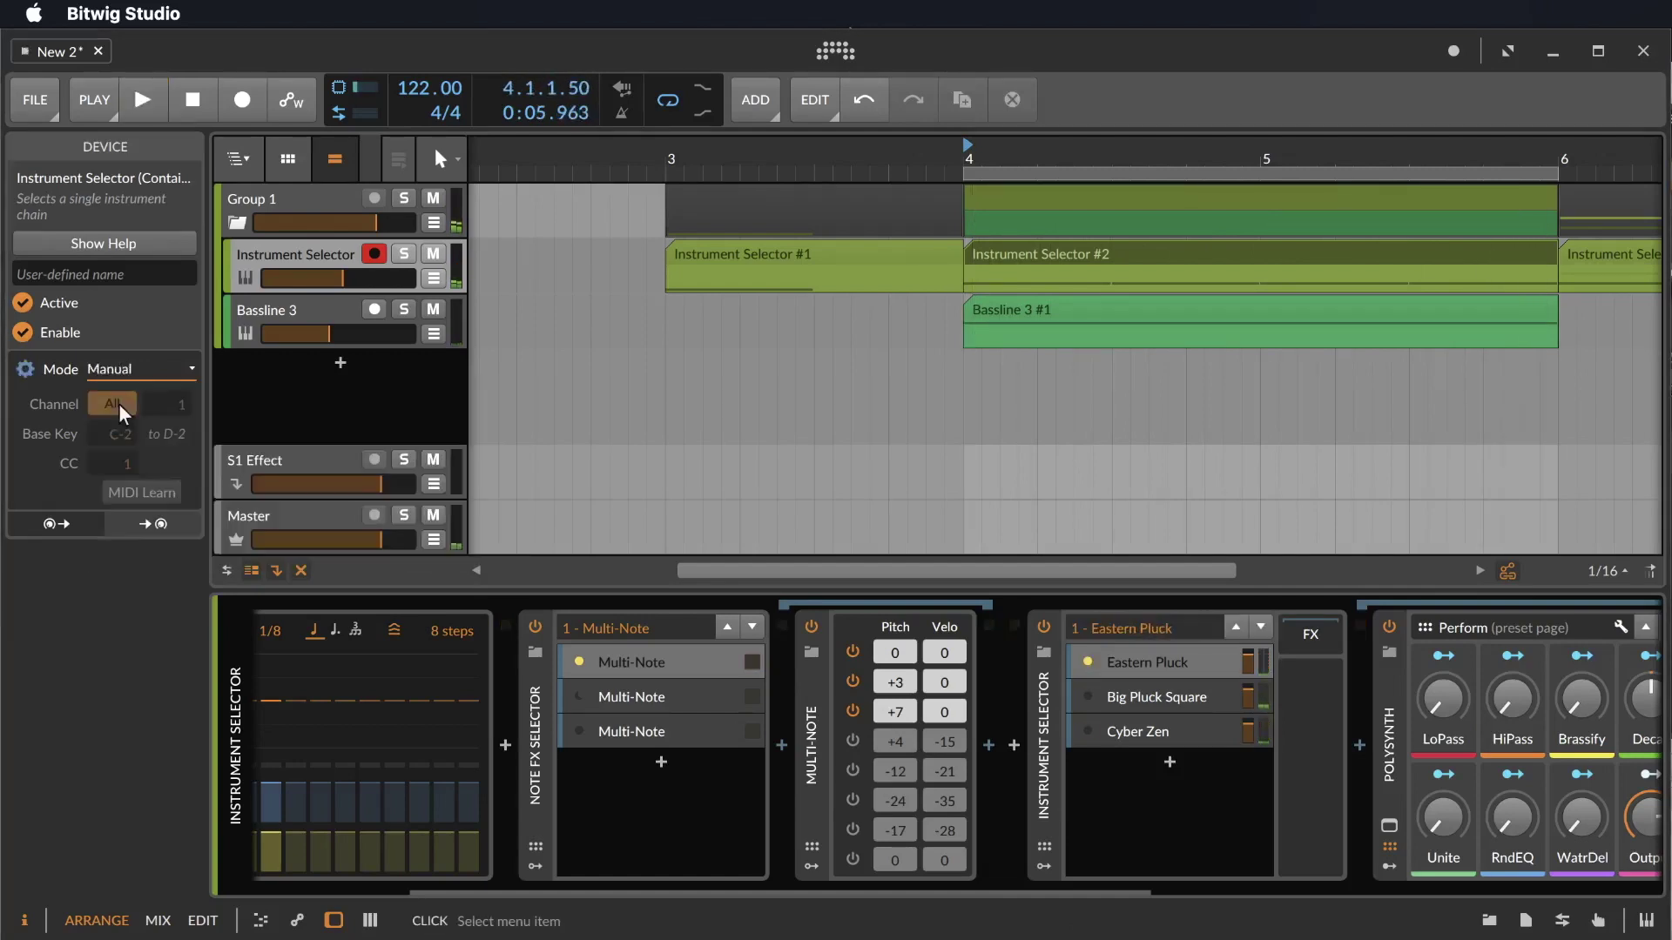
# Play the loop while switching the FX Selector among its EQ+, Distortion and Reverb layers.
pyautogui.hscroll(10, 1276, 752)
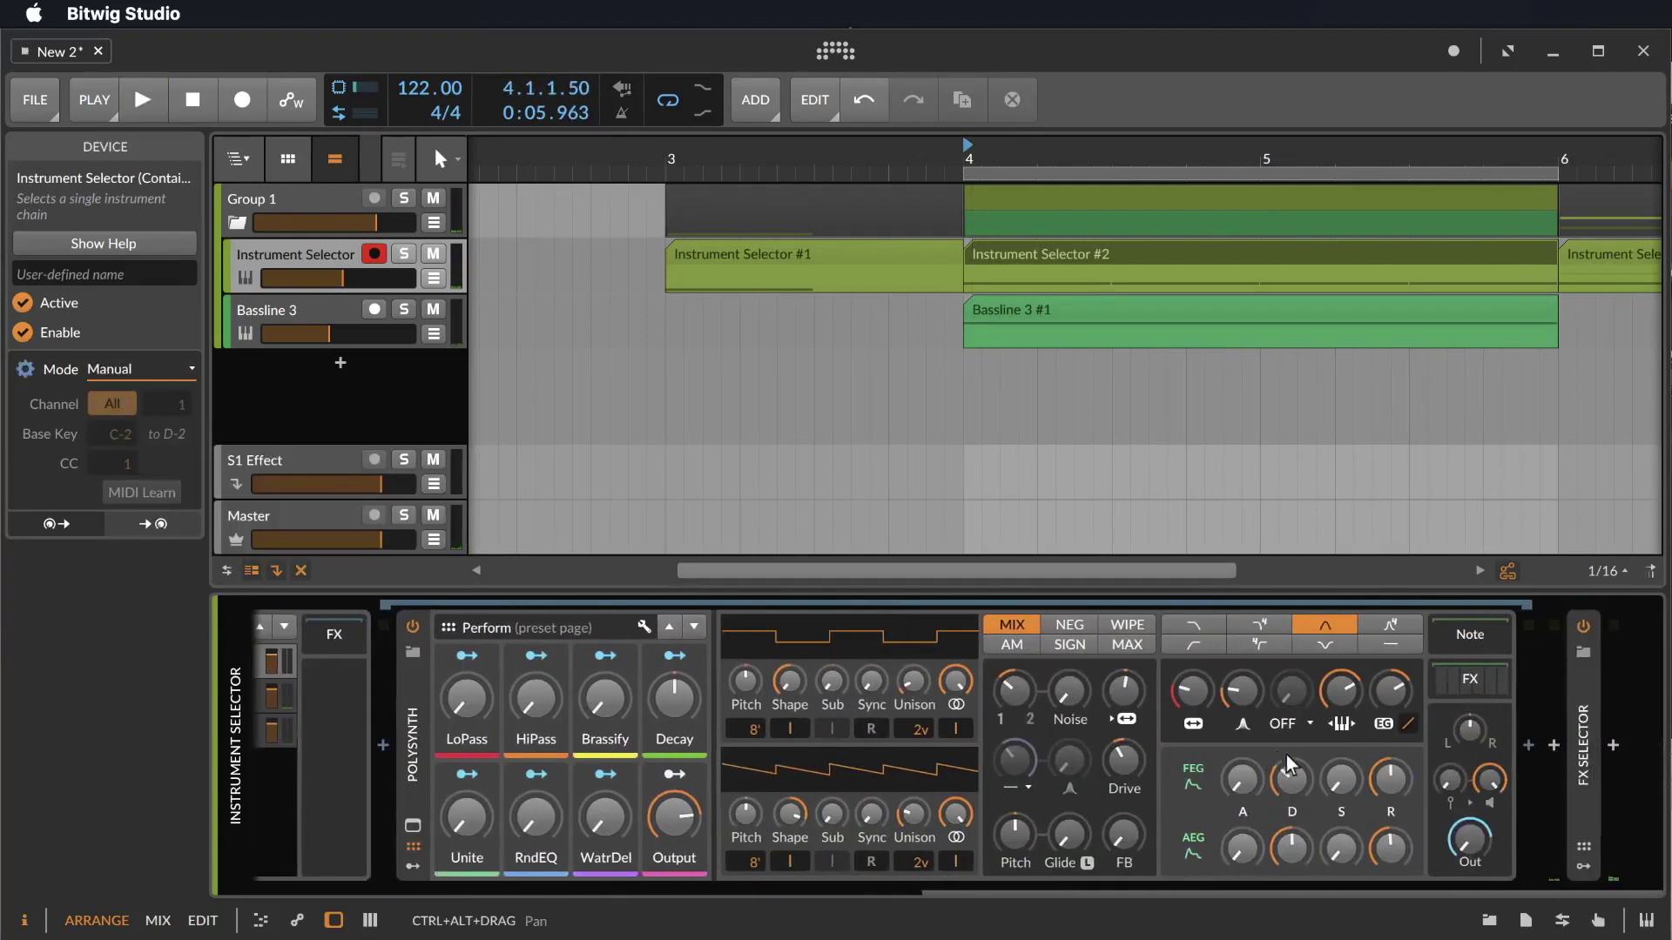
pyautogui.click(1581, 793)
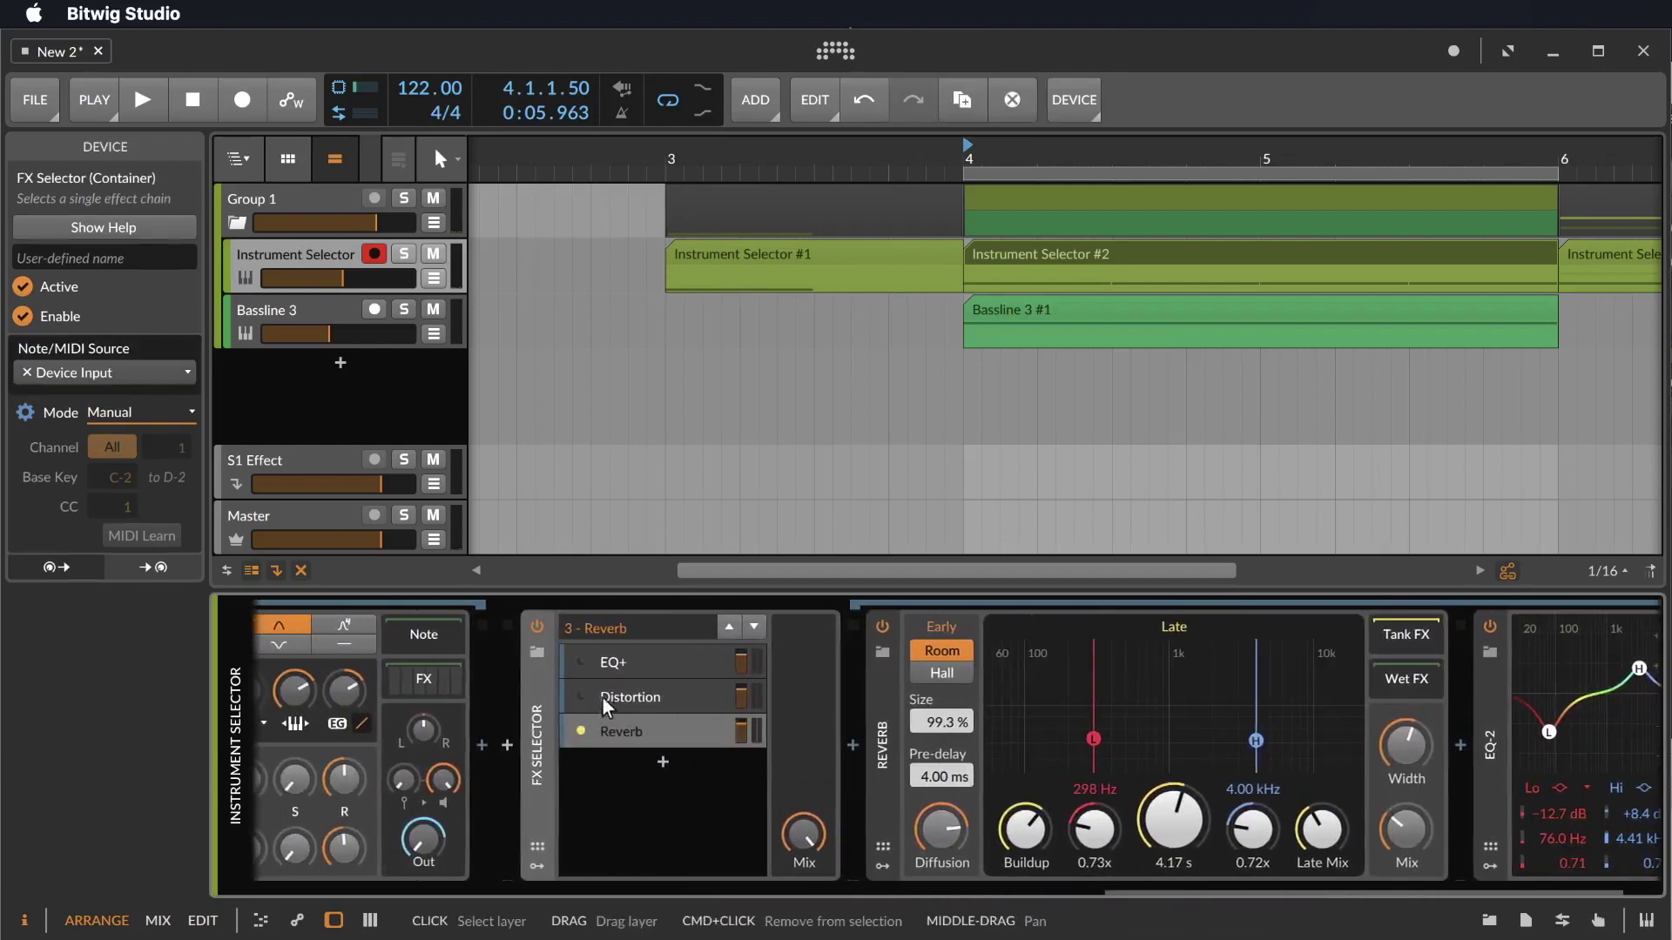
pyautogui.press('space')
pyautogui.click(580, 695)
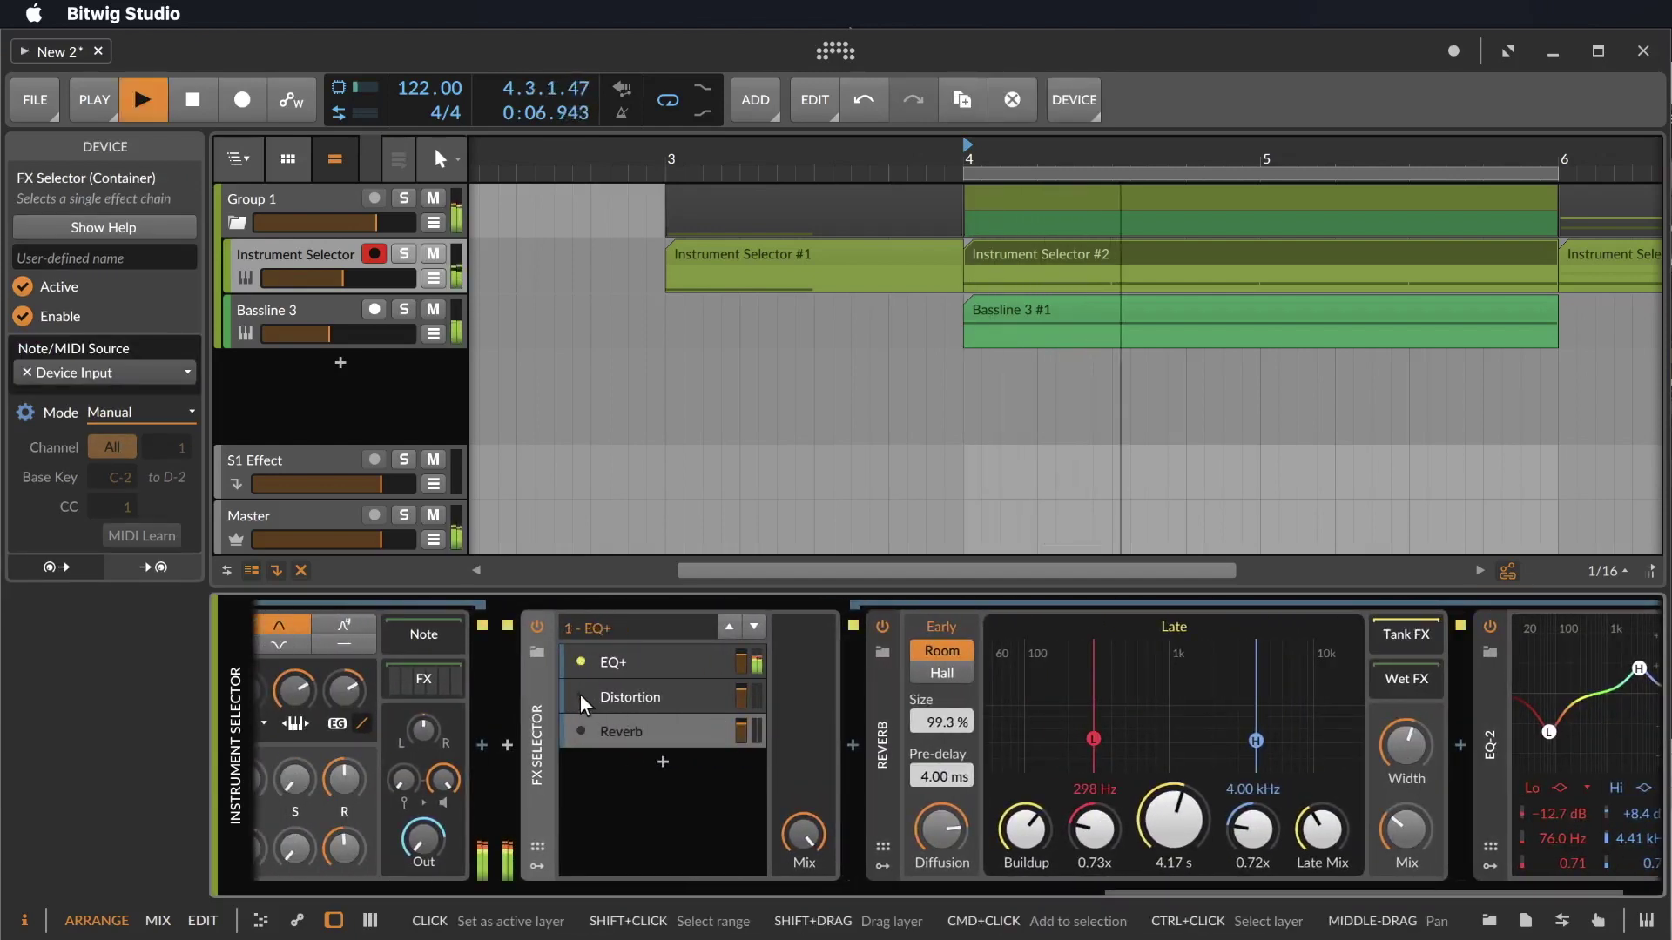
pyautogui.click(577, 728)
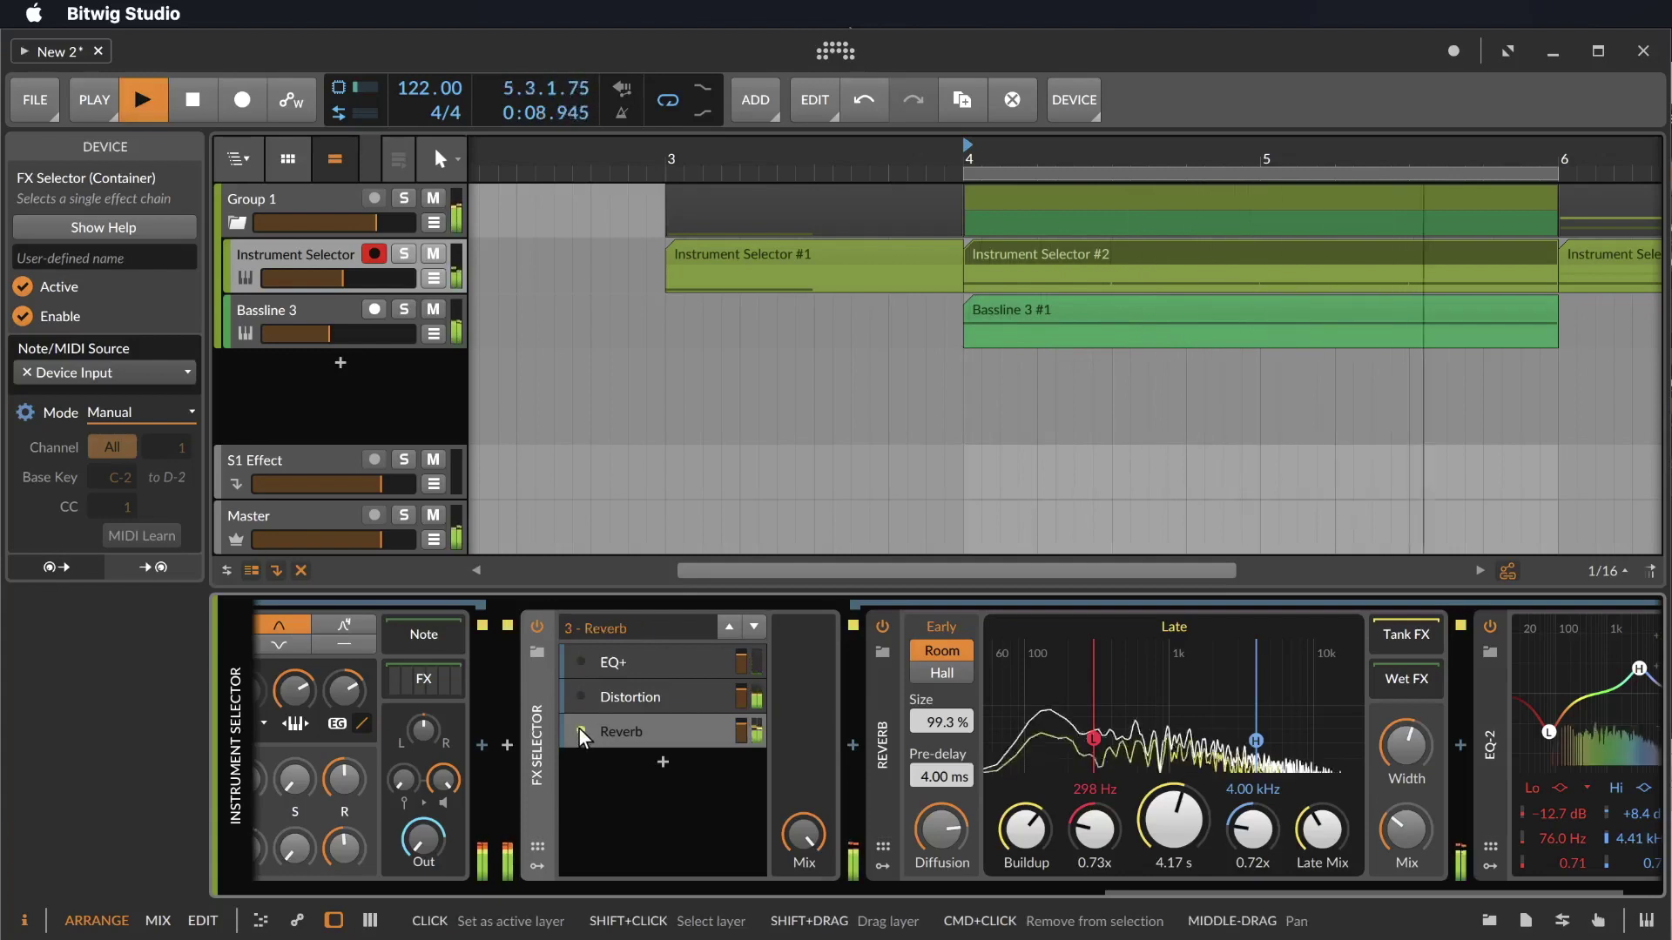
pyautogui.click(579, 701)
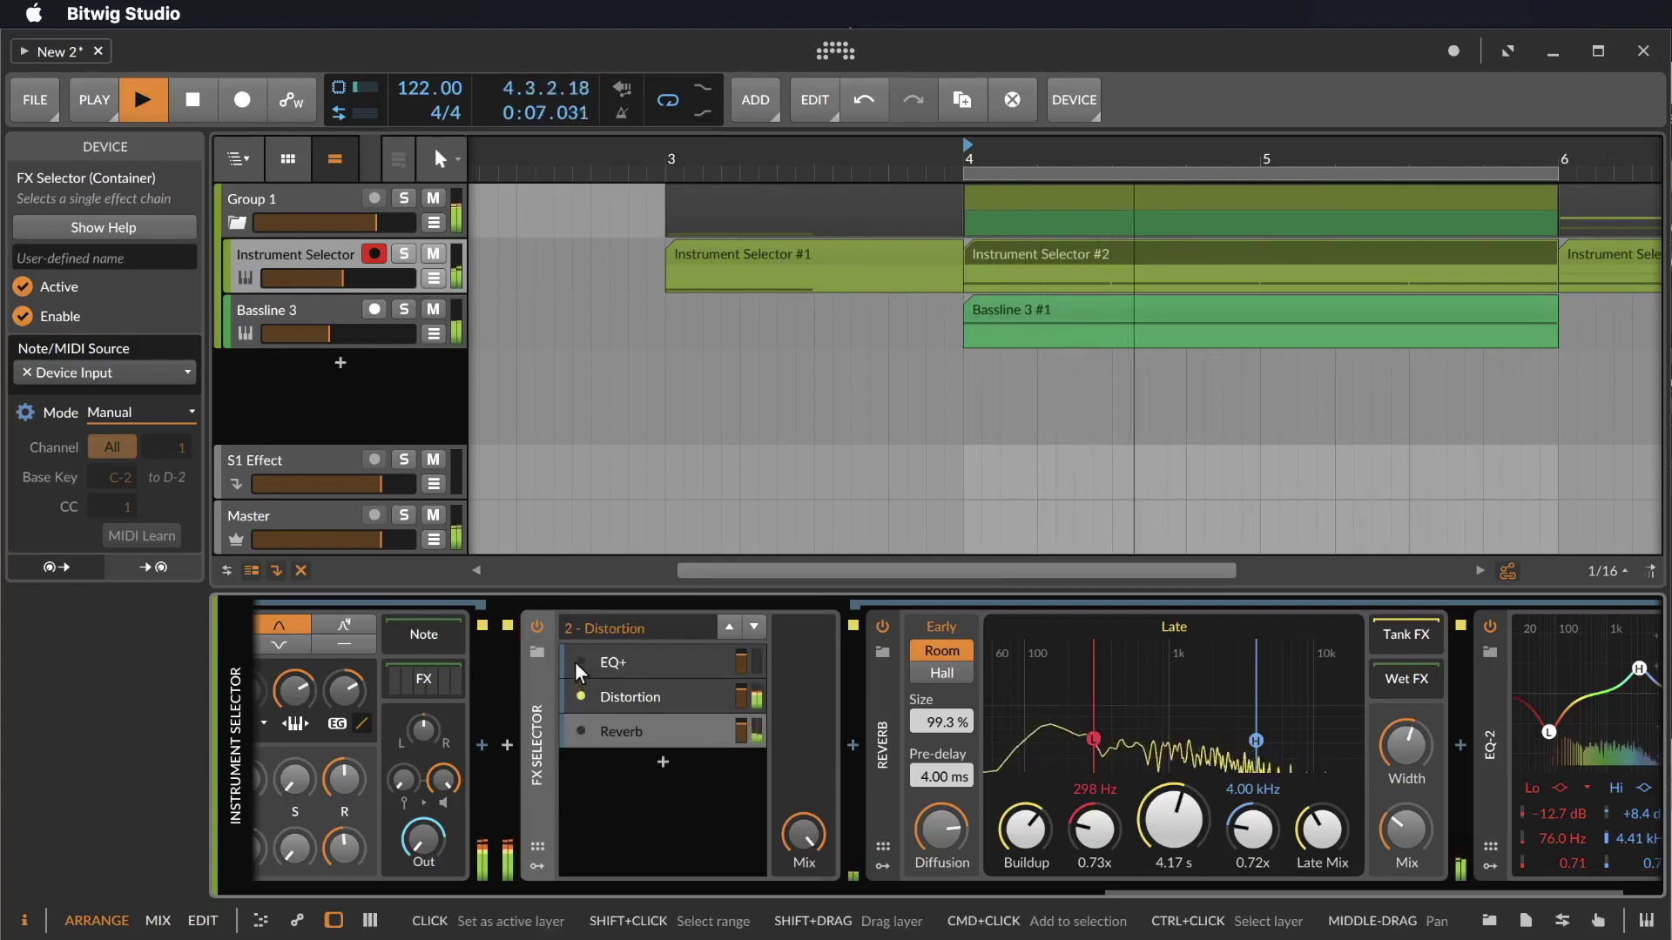
pyautogui.click(580, 662)
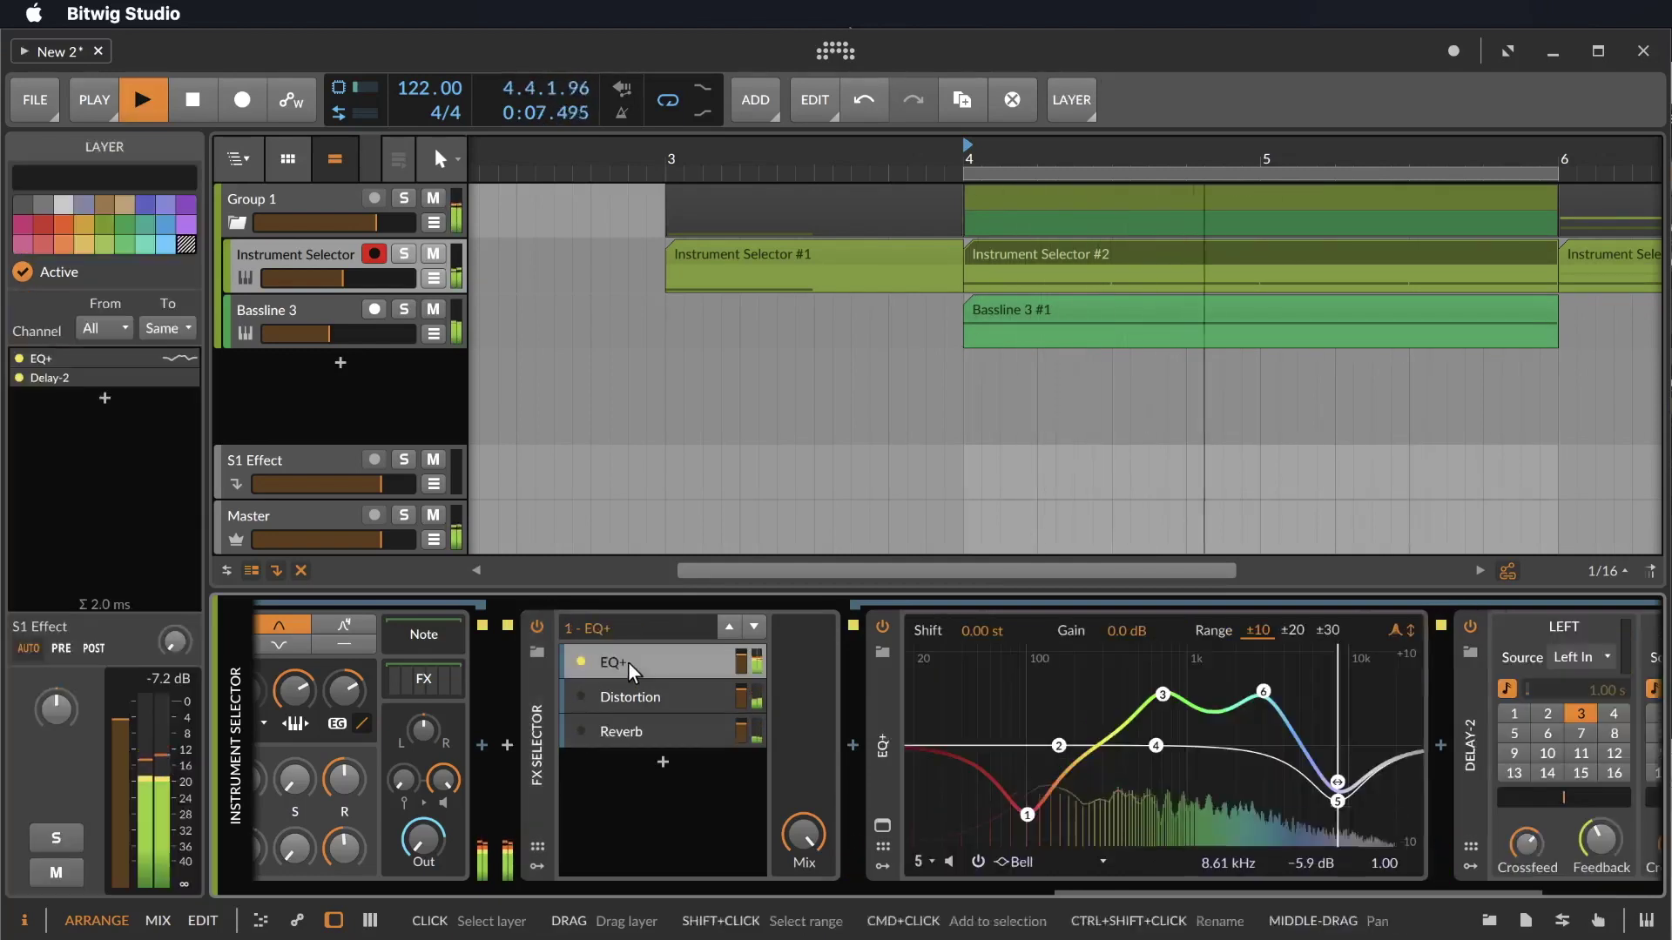
pyautogui.click(586, 707)
pyautogui.press('space')
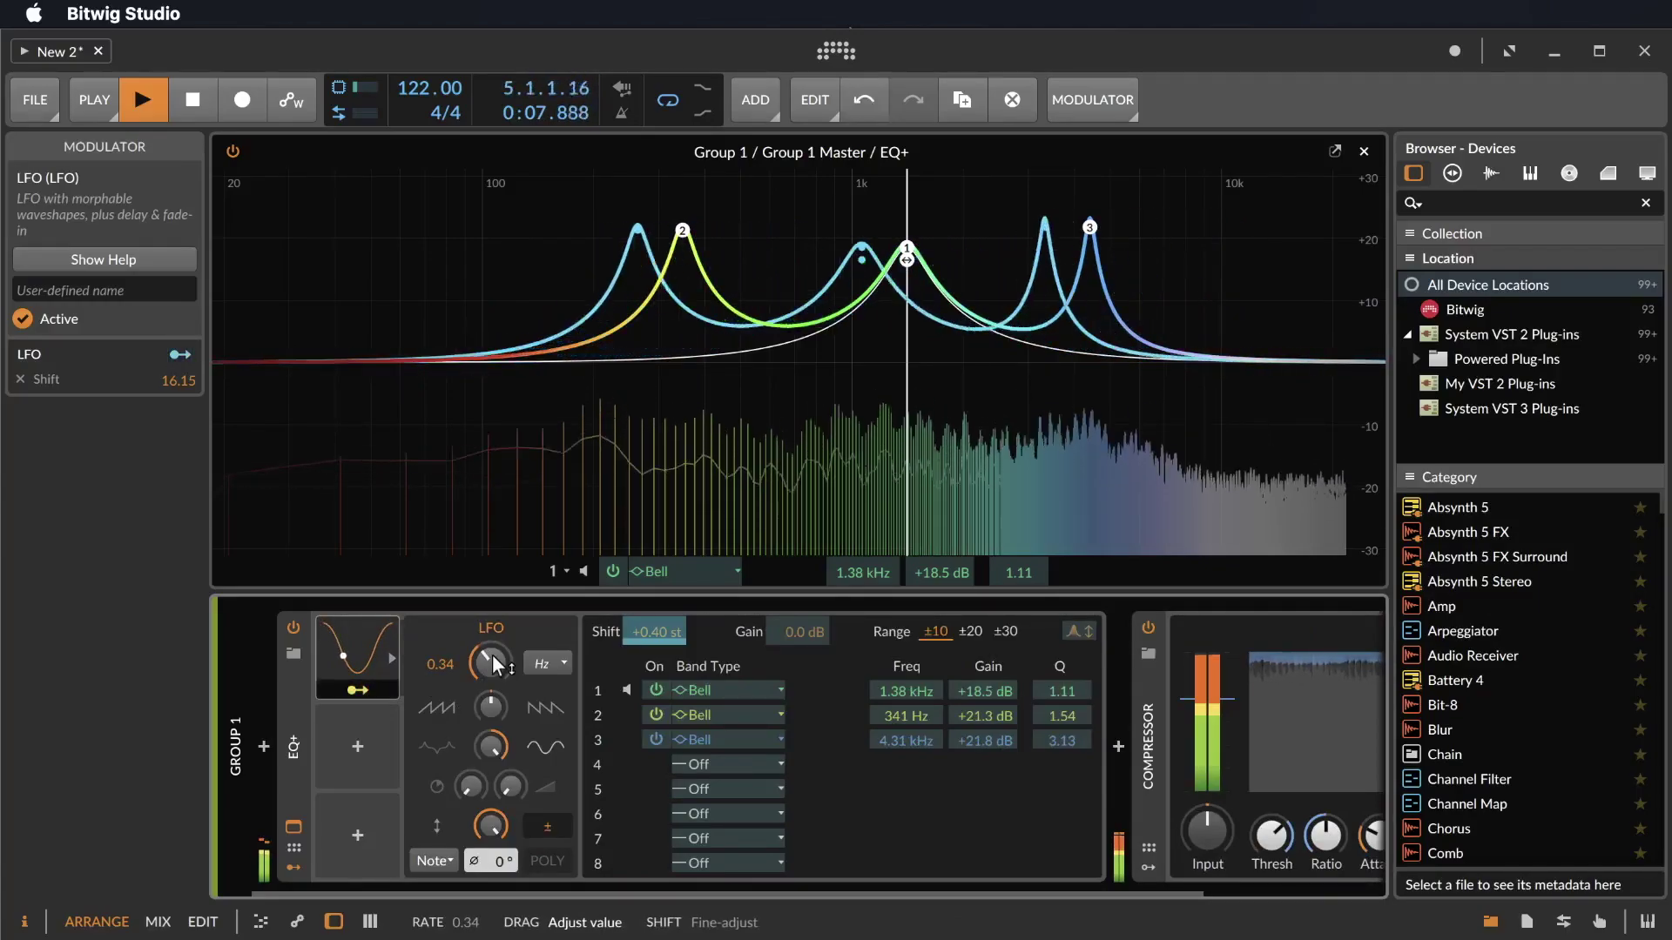
pyautogui.press('space')
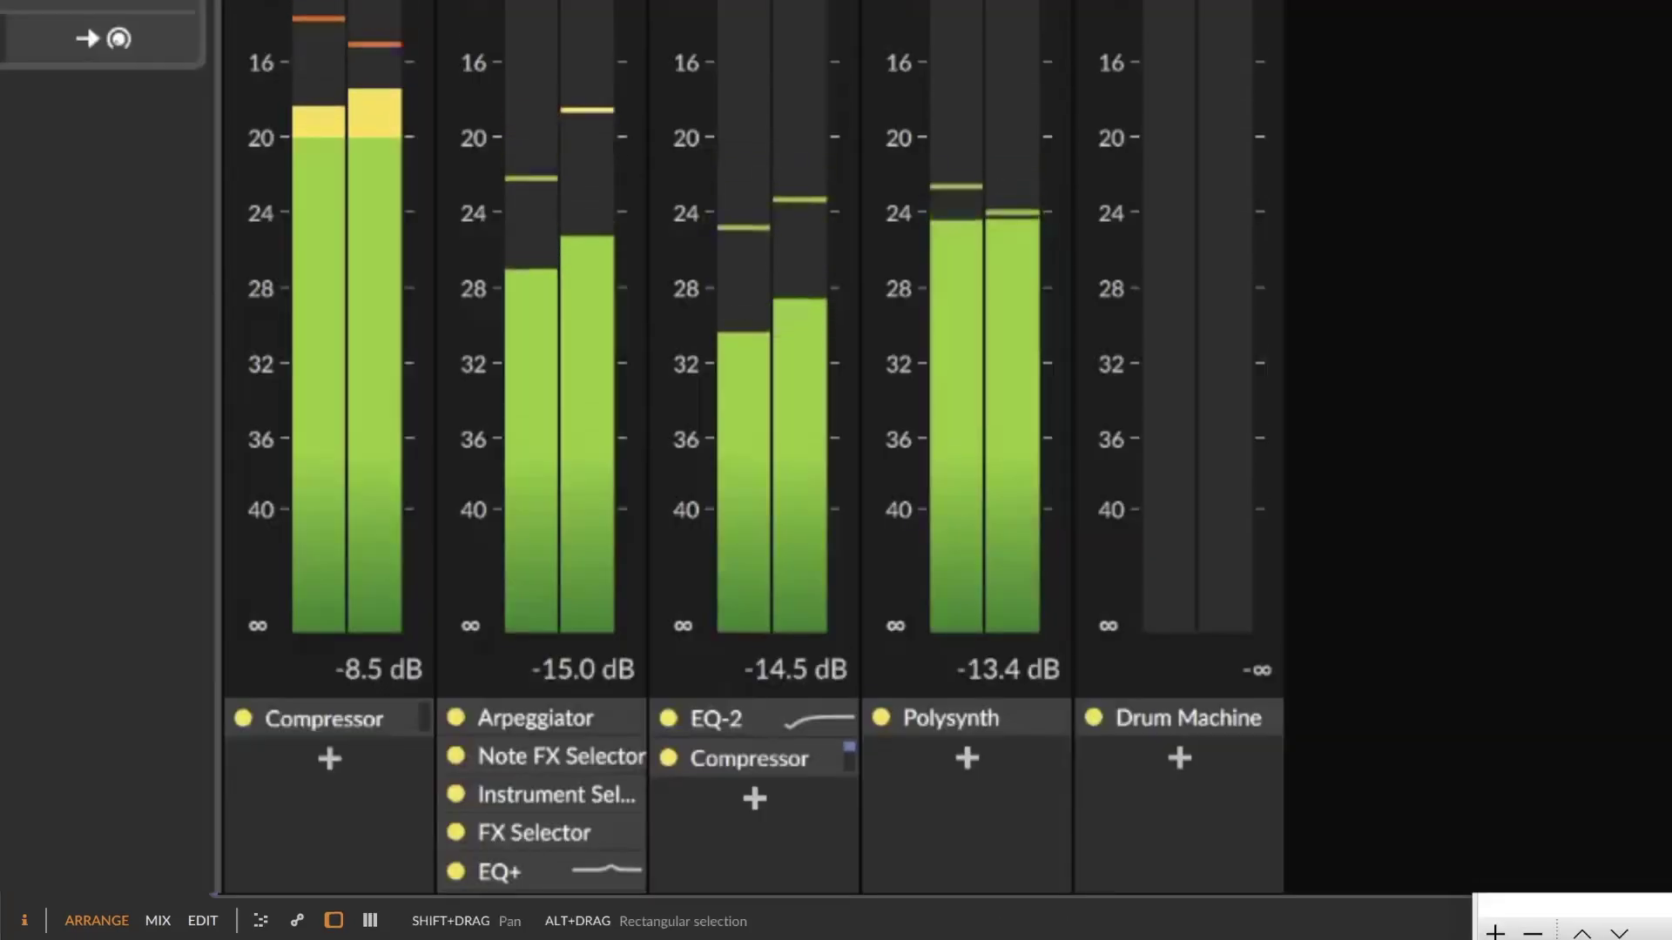
pyautogui.click(748, 758)
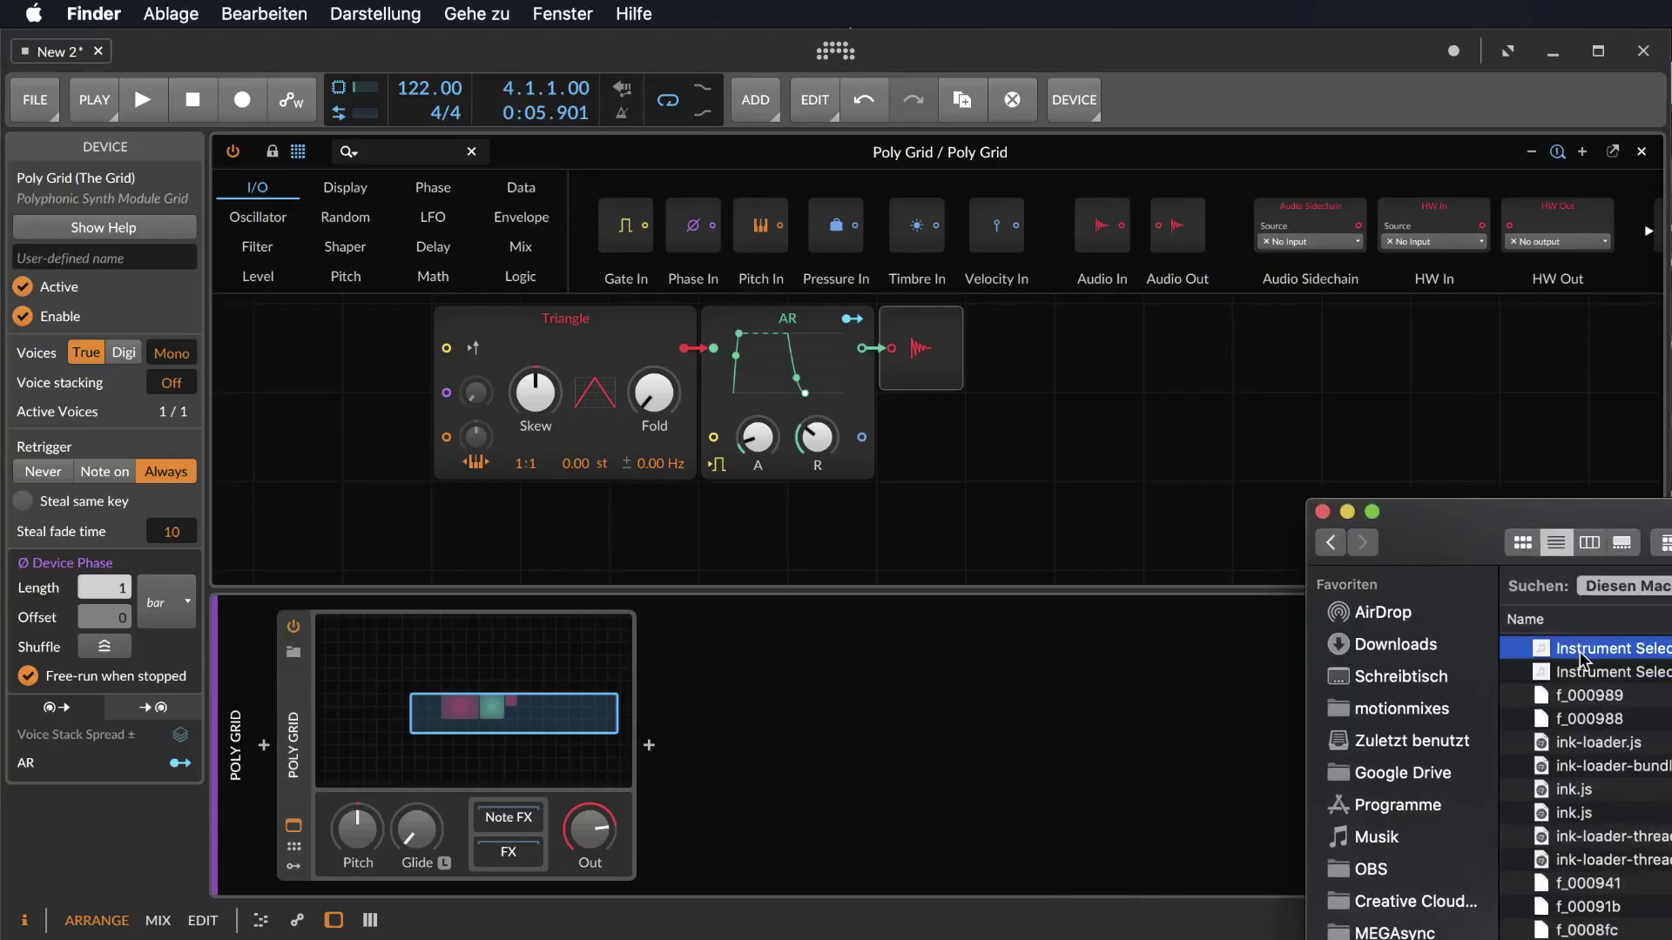
pyautogui.moveTo(1590, 658); pyautogui.dragTo(1075, 357)
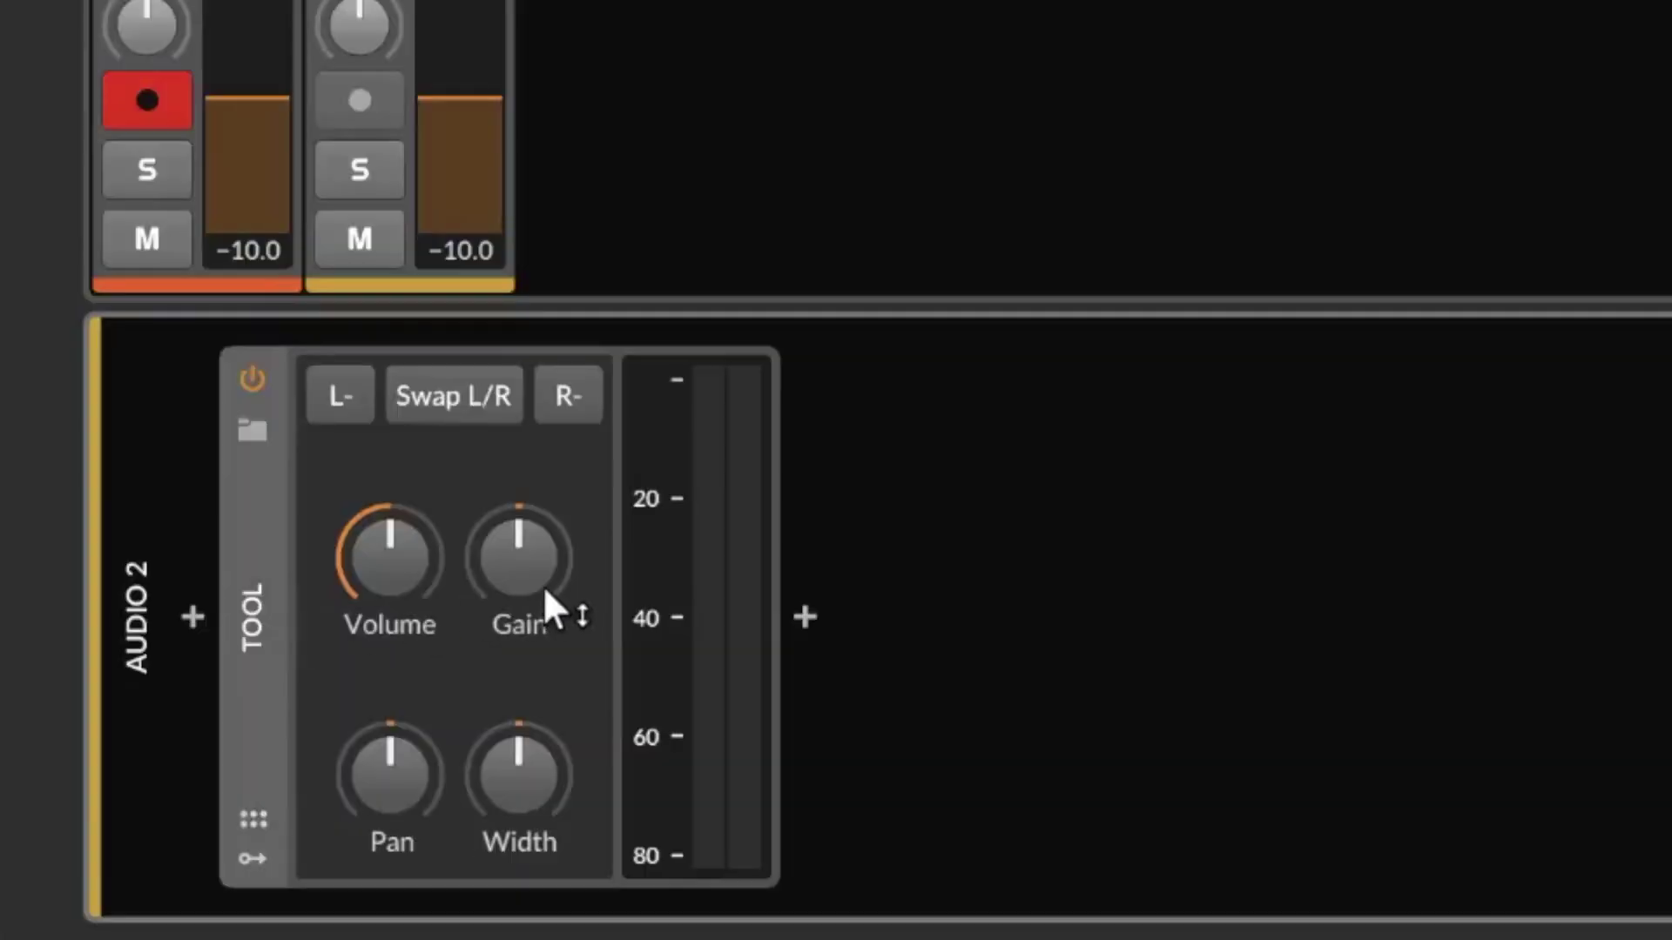
pyautogui.moveTo(542, 585); pyautogui.dragTo(410, 626)
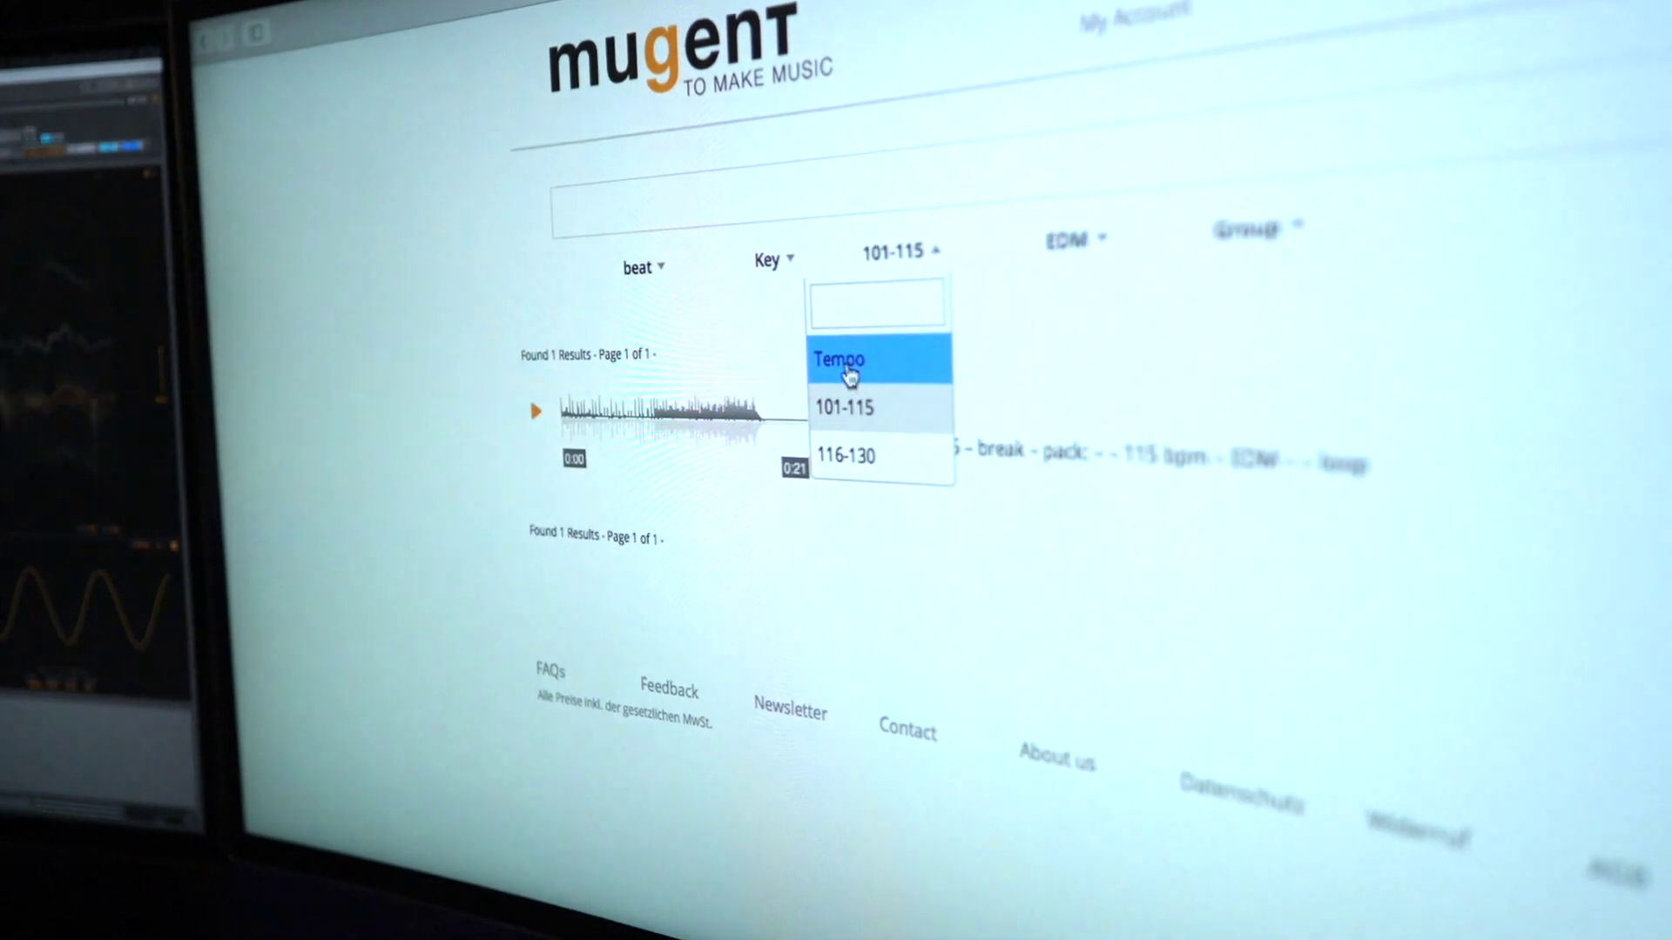
# Switch to the Mugent sample website, clear the tempo filter and filter the sounds by the instrument beat.
pyautogui.click(848, 364)
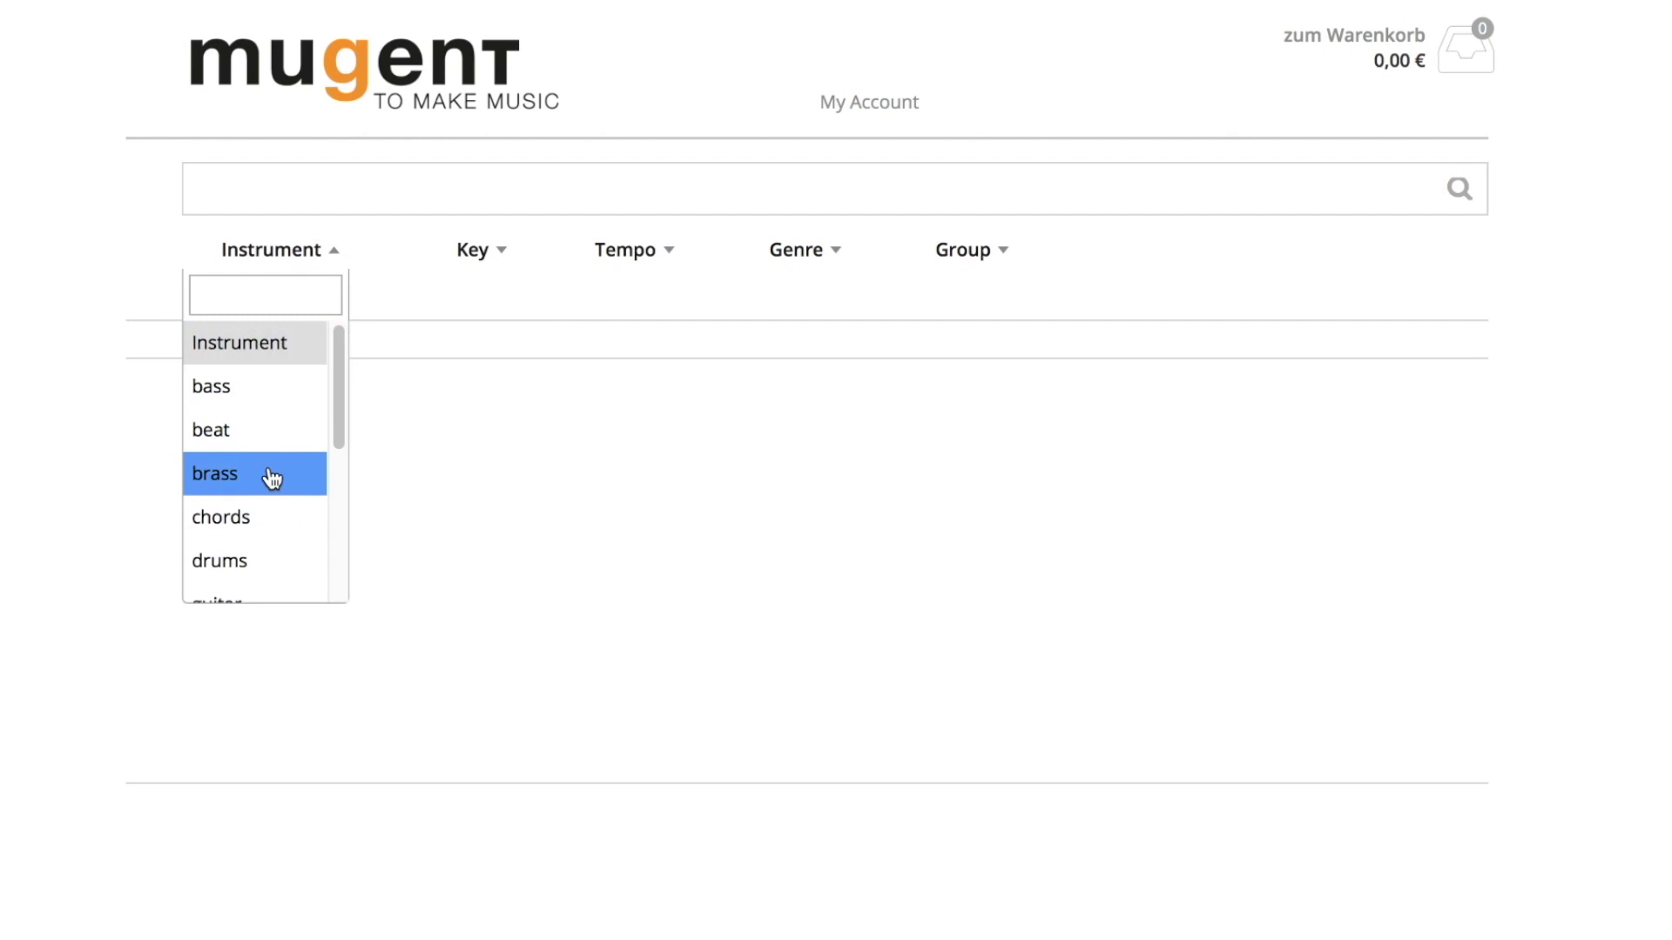
pyautogui.click(262, 440)
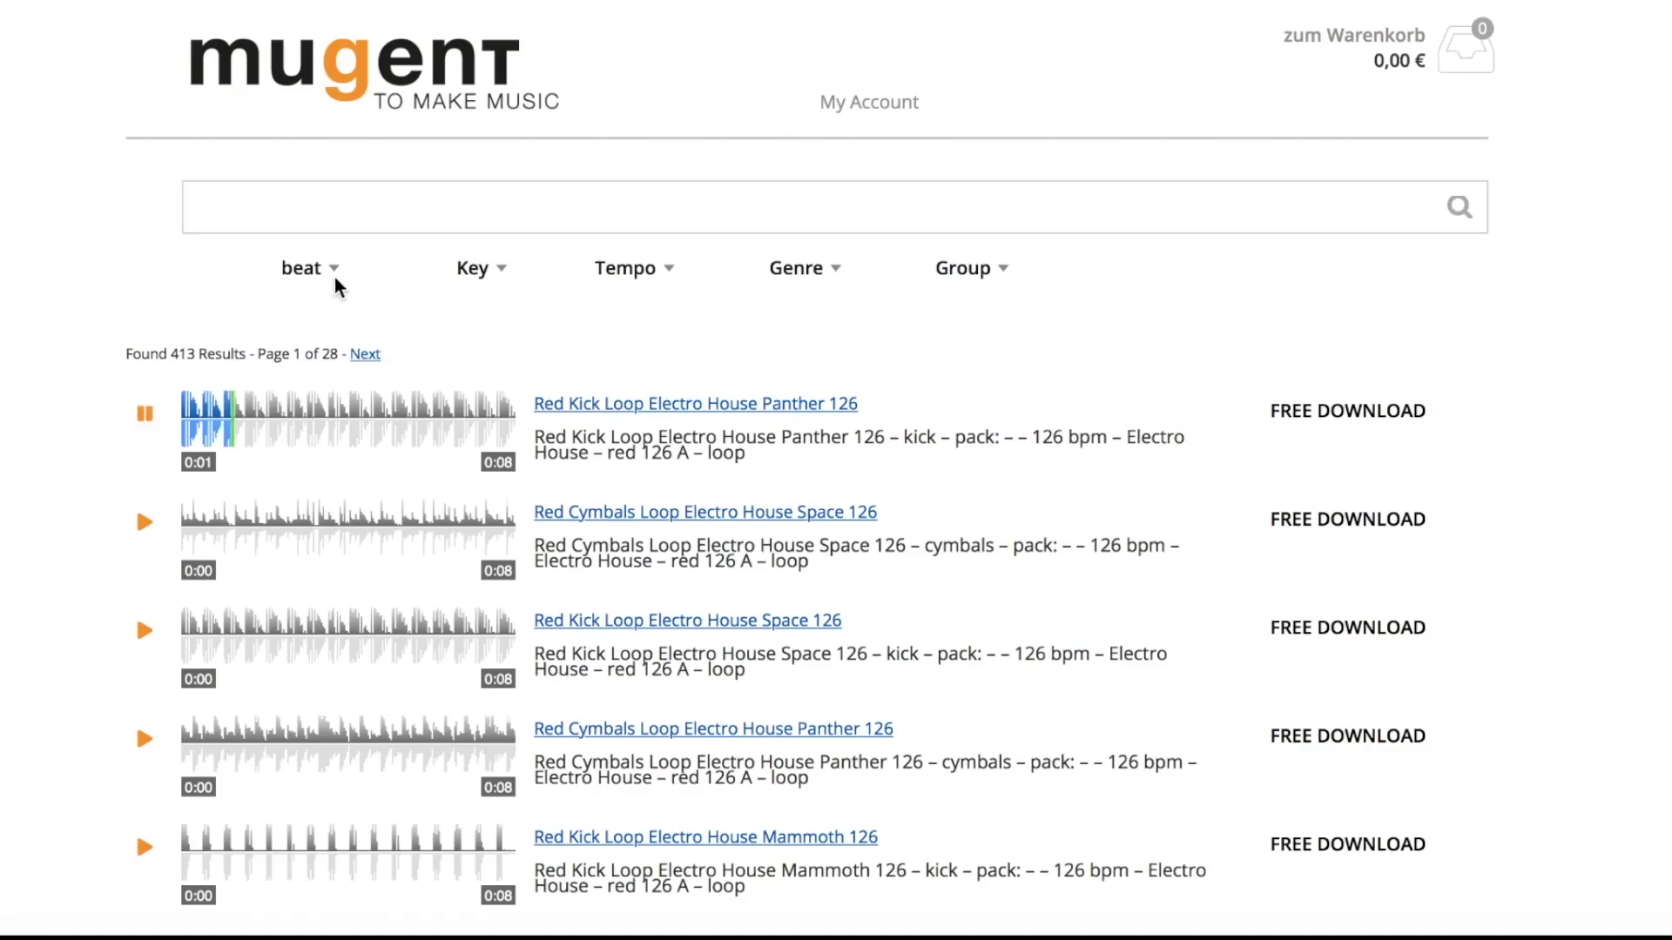
# Filter the sample library by the instrument percussion and preview Bass Drum Hit F.
pyautogui.click(335, 272)
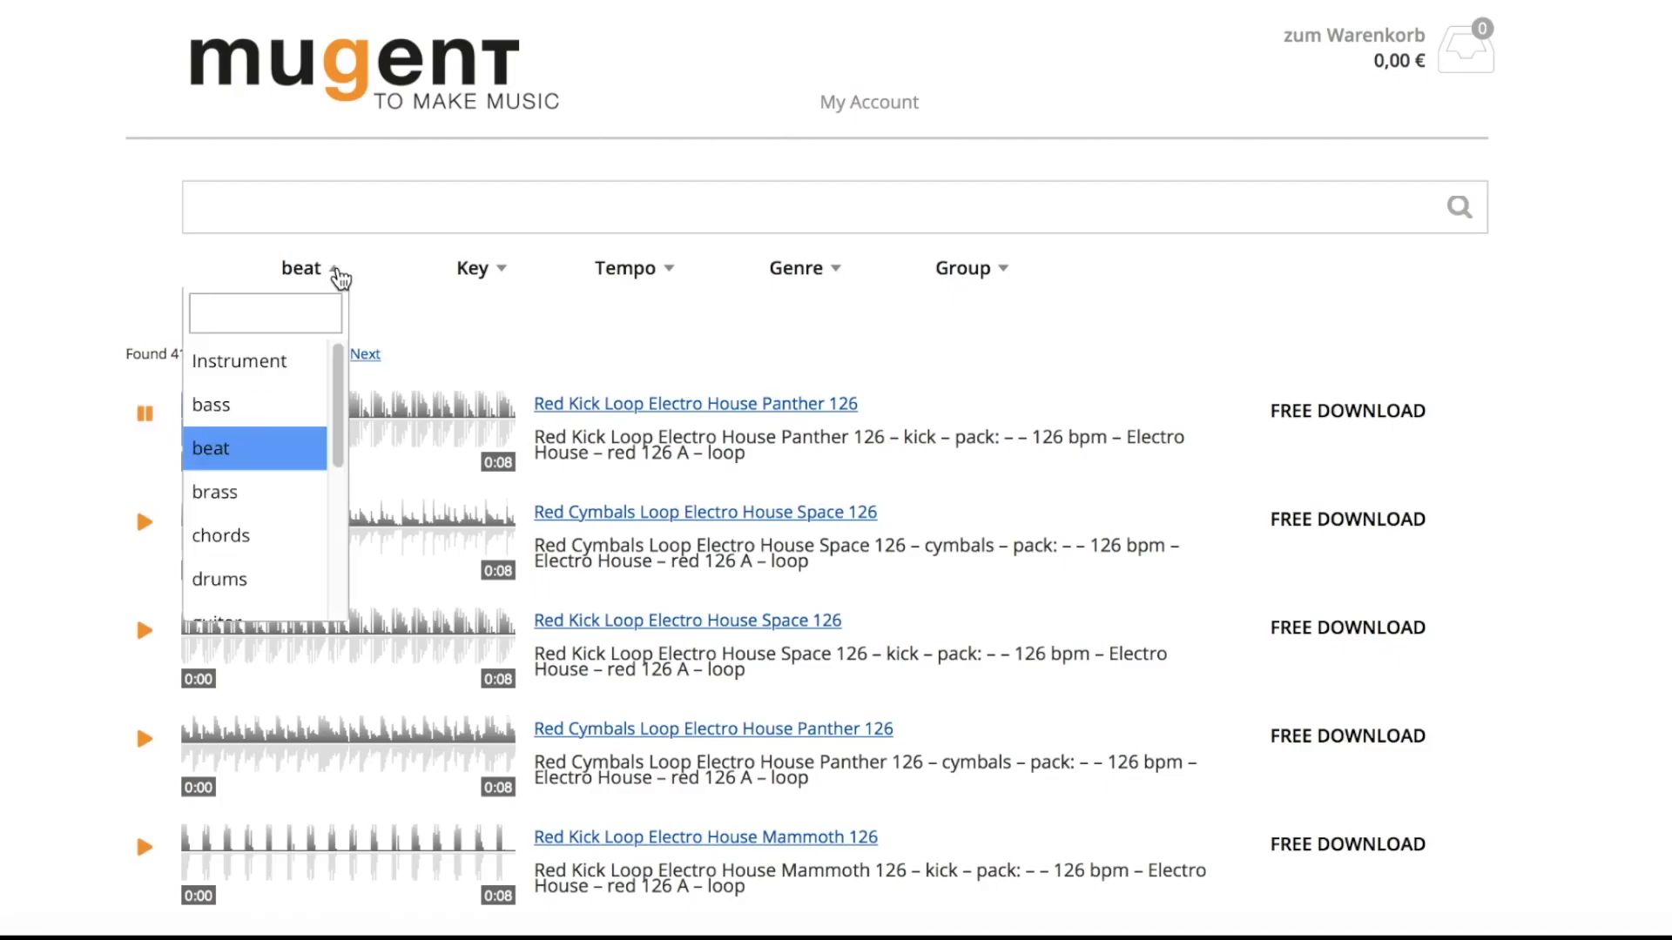
pyautogui.scroll(-4, 340, 392)
pyautogui.click(228, 523)
pyautogui.click(146, 739)
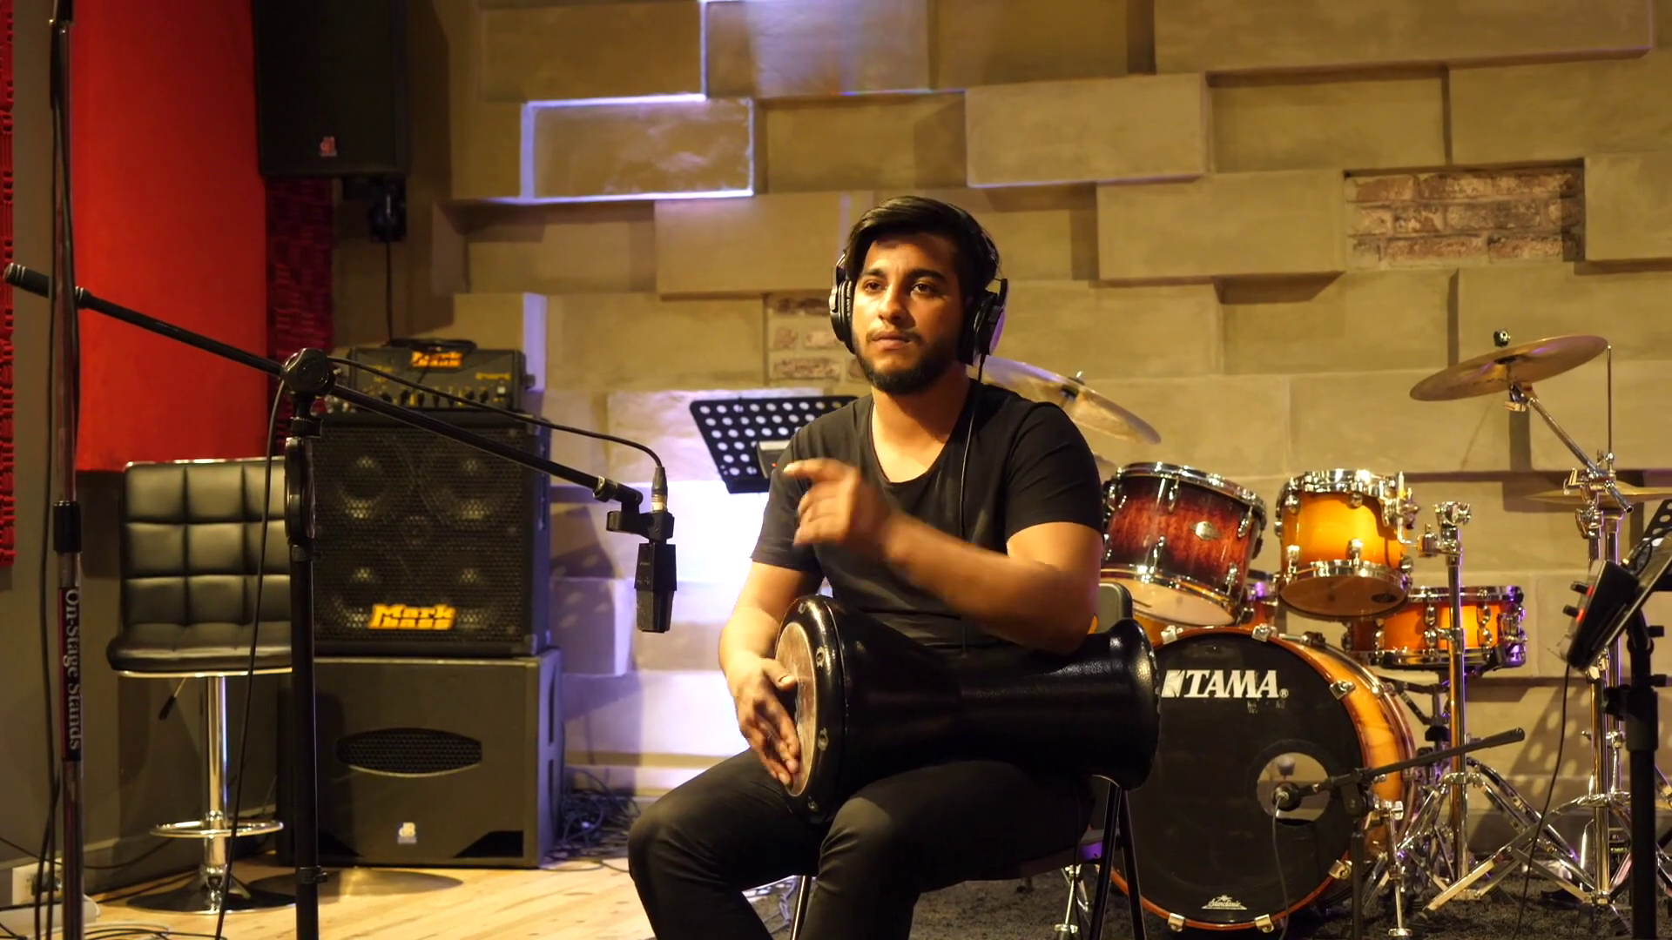
# Change the instrument filter to bass and preview Brown Reese Bass 132.
pyautogui.click(333, 269)
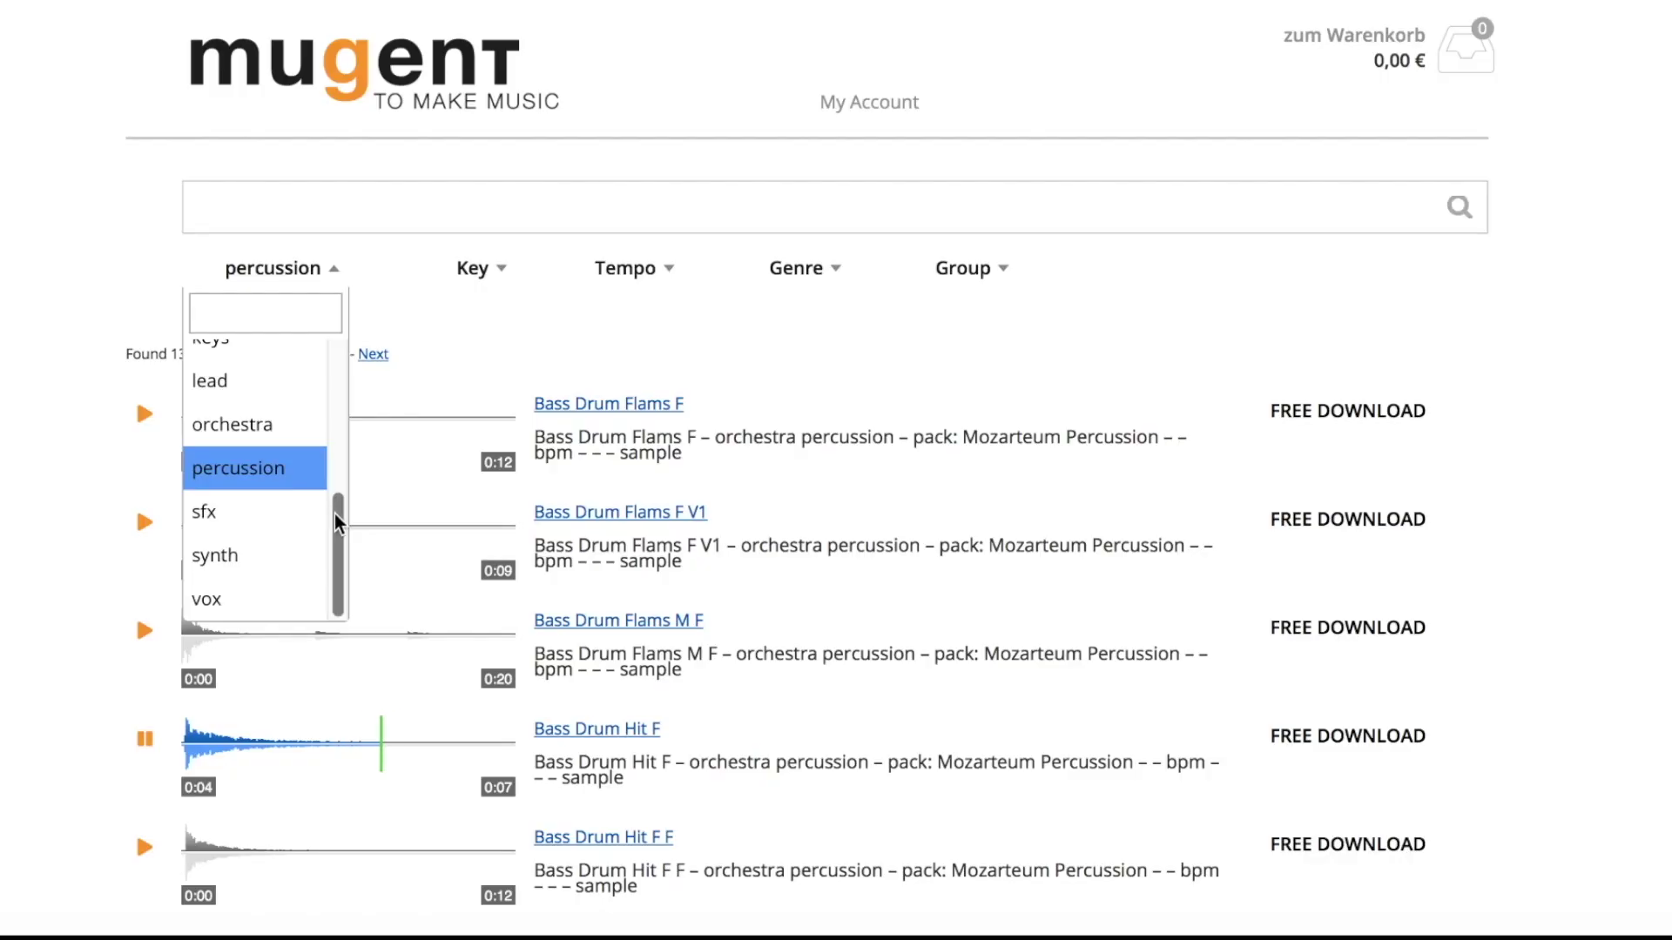
pyautogui.moveTo(335, 514); pyautogui.dragTo(338, 373)
pyautogui.click(255, 392)
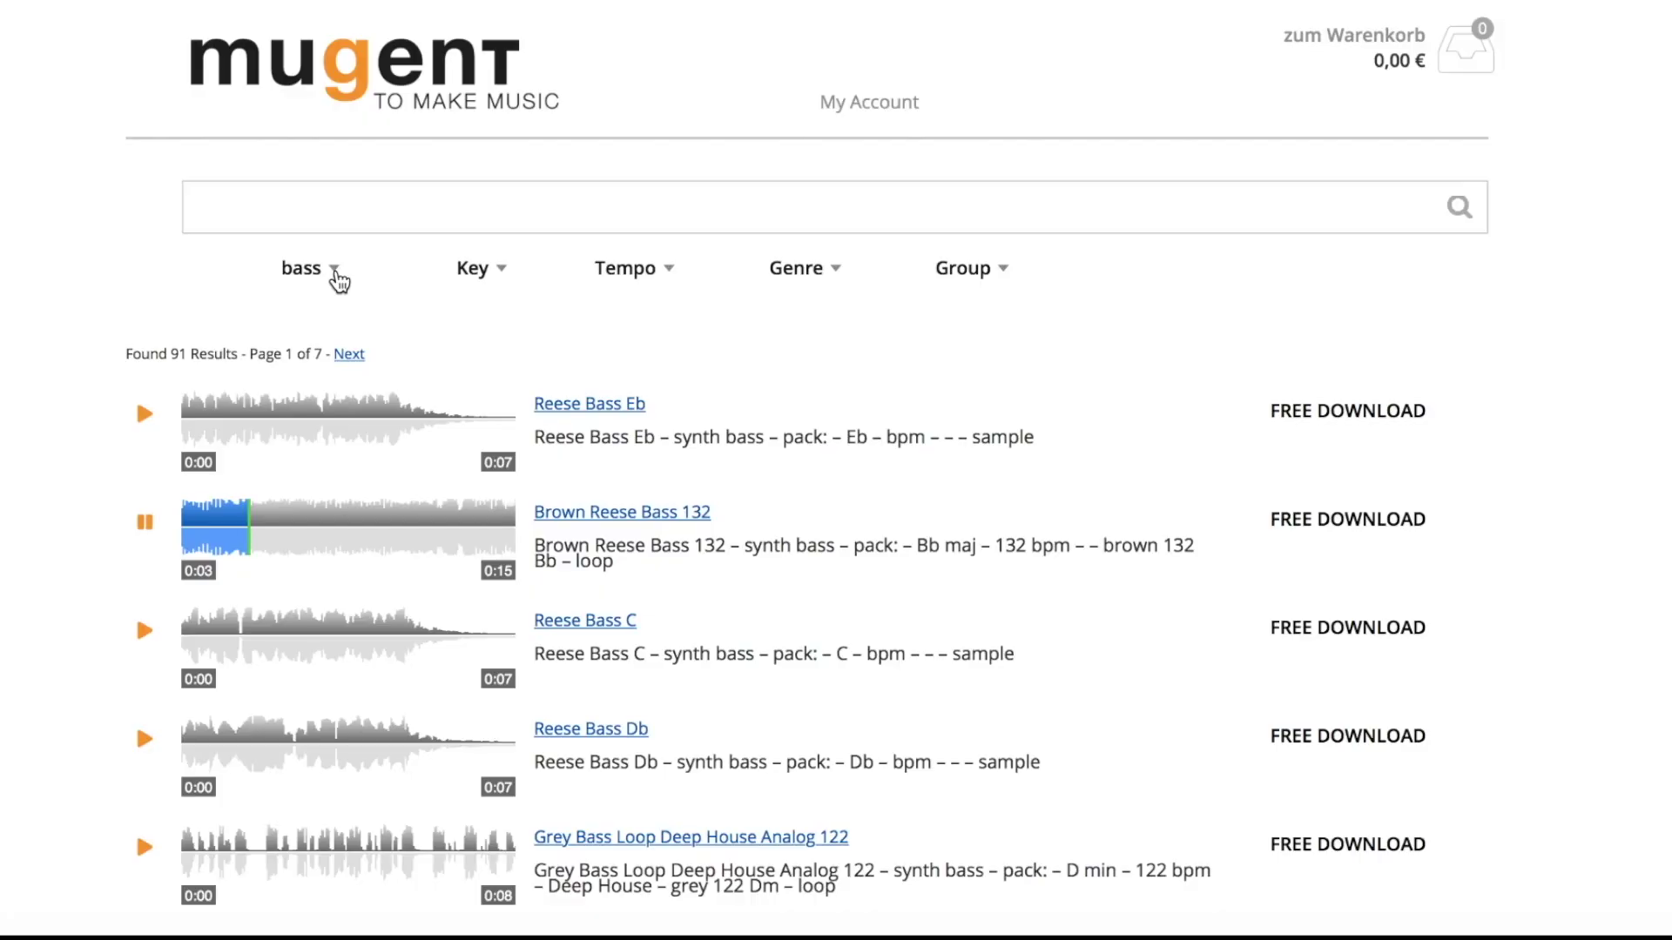
# Browse the instrument filter's options for another instrument.
pyautogui.click(333, 268)
pyautogui.scroll(-2, 329, 487)
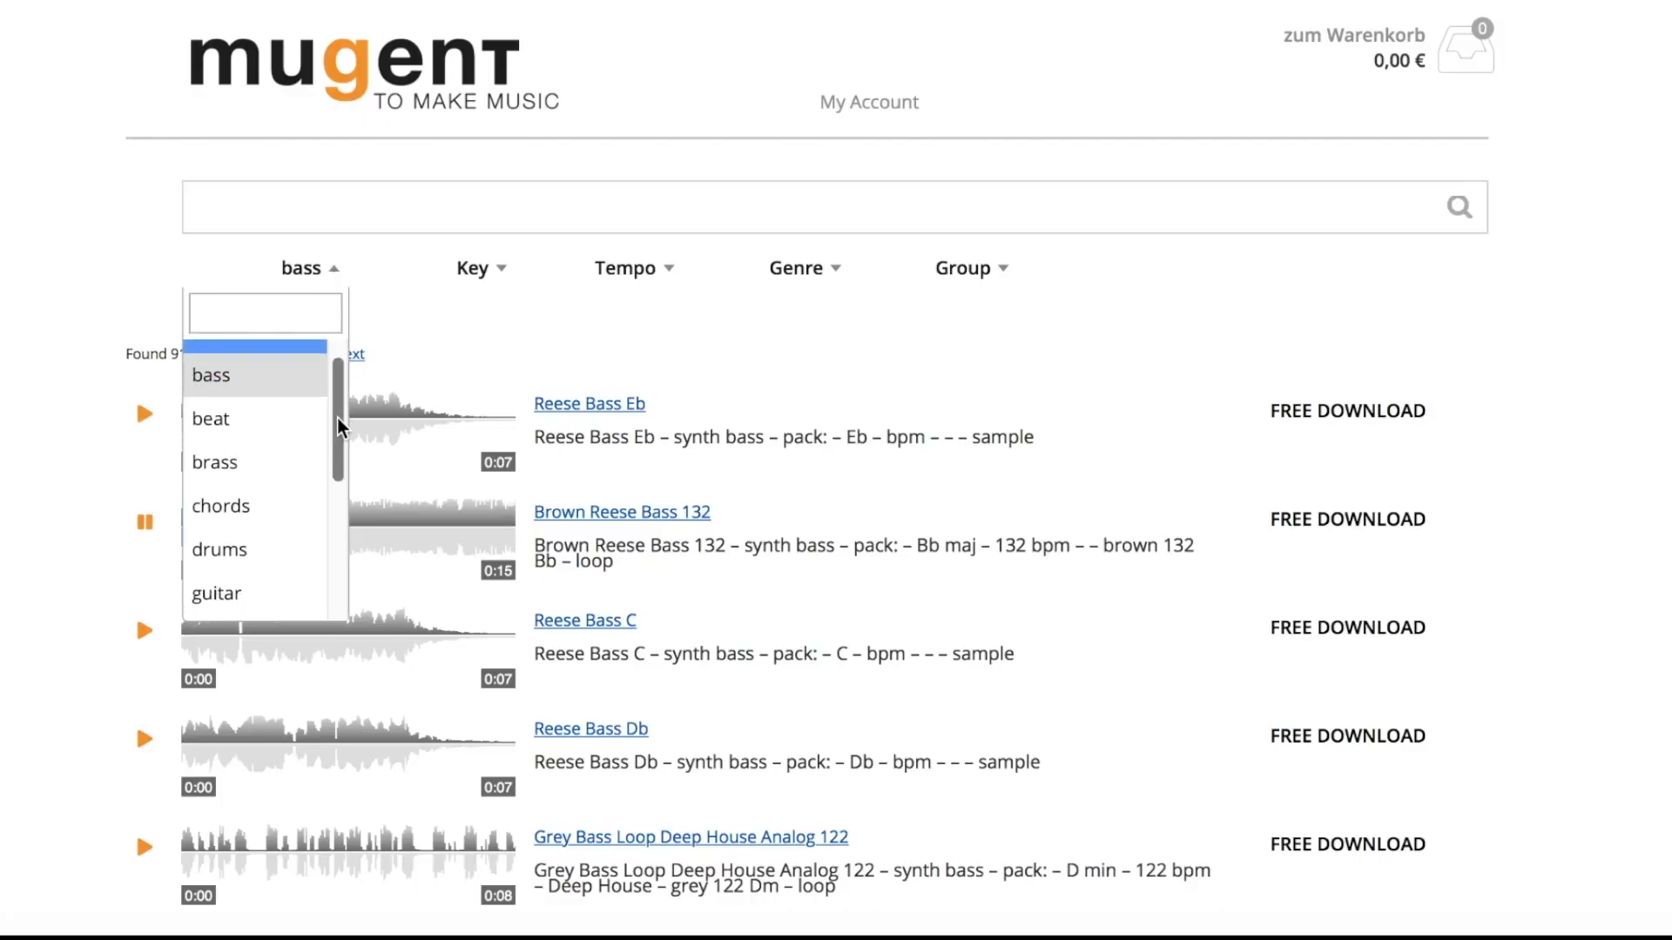
pyautogui.scroll(-1, 327, 492)
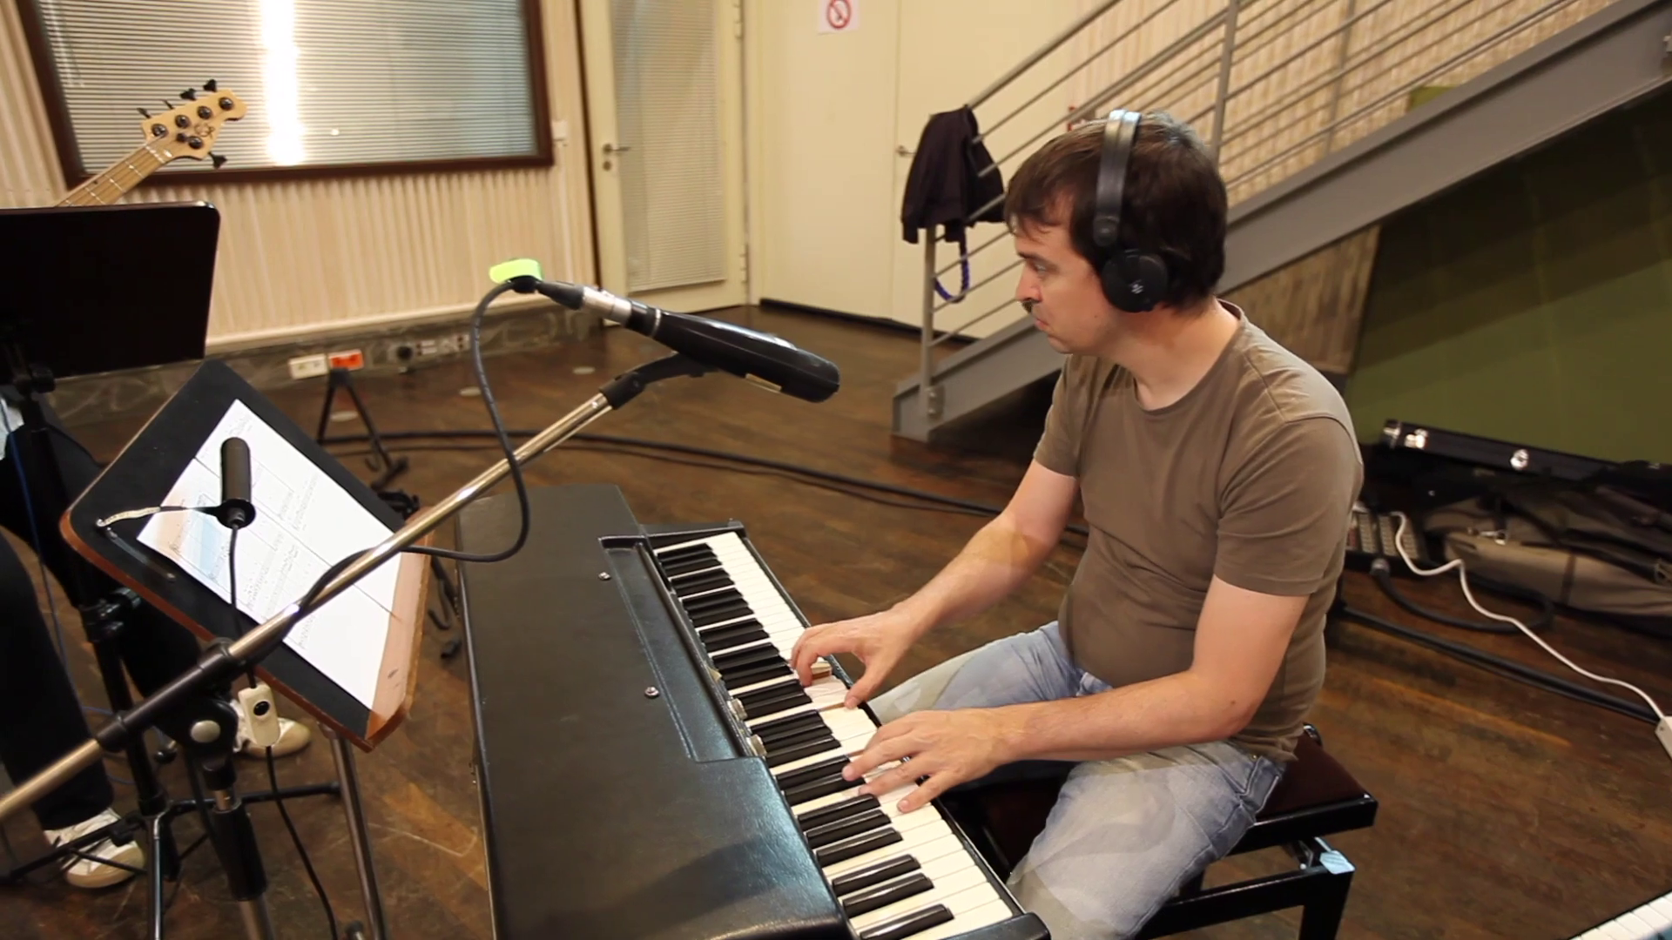